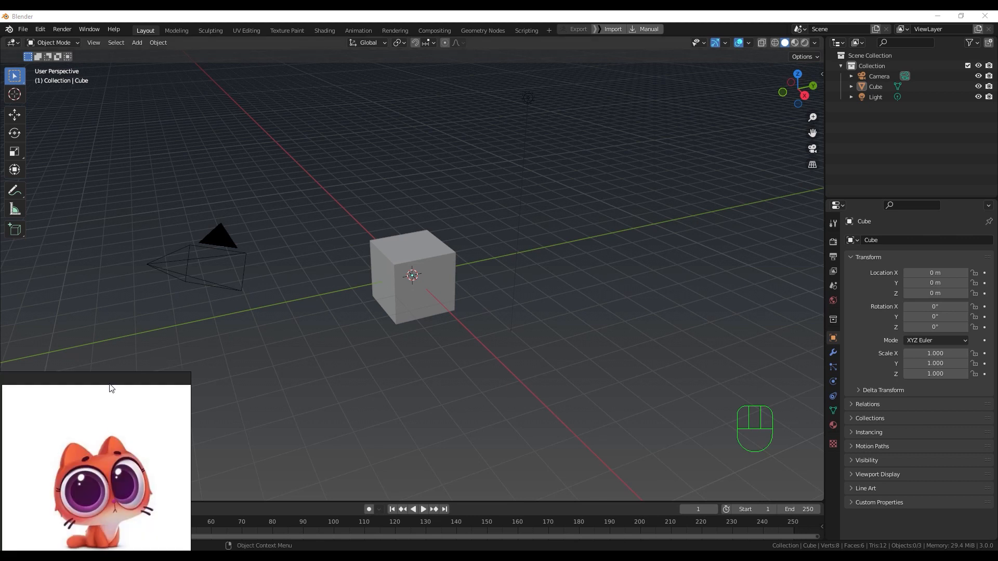
Step: Arrange the cat reference board over the viewport corner and zoom it in on the front-facing sitting cat
{"action": "left_click_drag", "start_coordinate": [112, 387], "coordinate": [167, 307]}
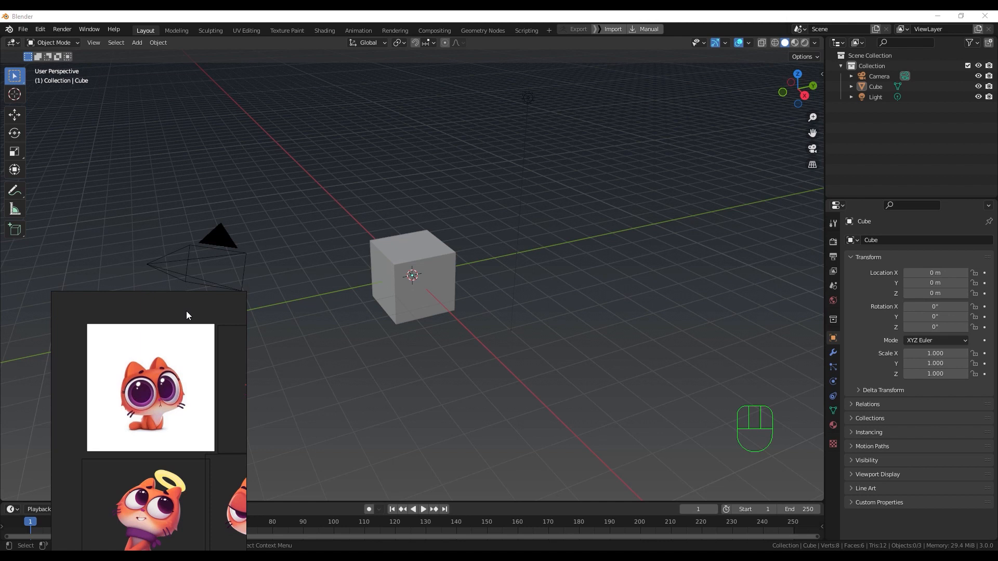
{"action": "right_click_drag", "start_coordinate": [189, 307], "coordinate": [184, 332]}
{"action": "scroll", "coordinate": [178, 353], "scroll_direction": "up", "scroll_amount": 1}
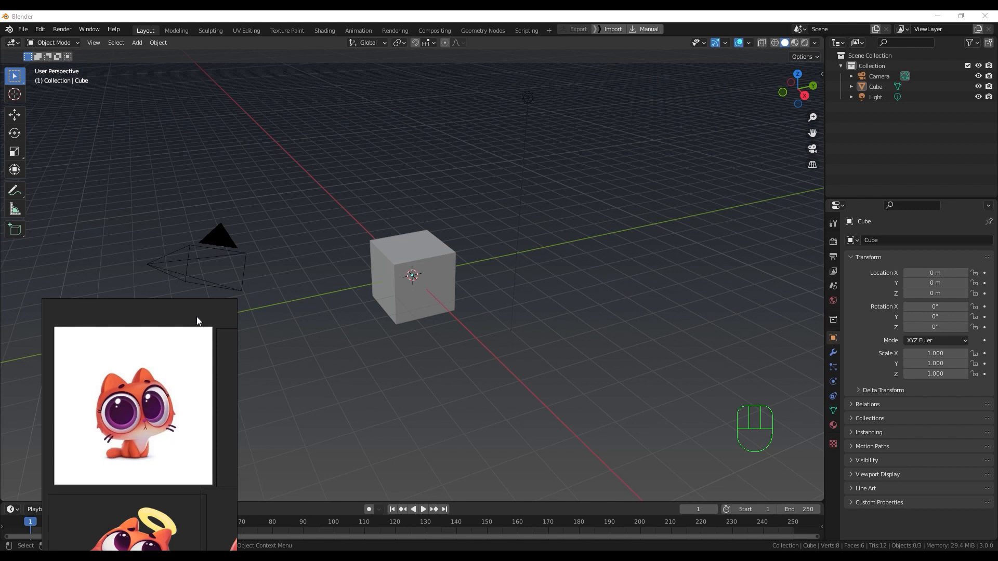
{"action": "right_click_drag", "start_coordinate": [200, 315], "coordinate": [167, 390]}
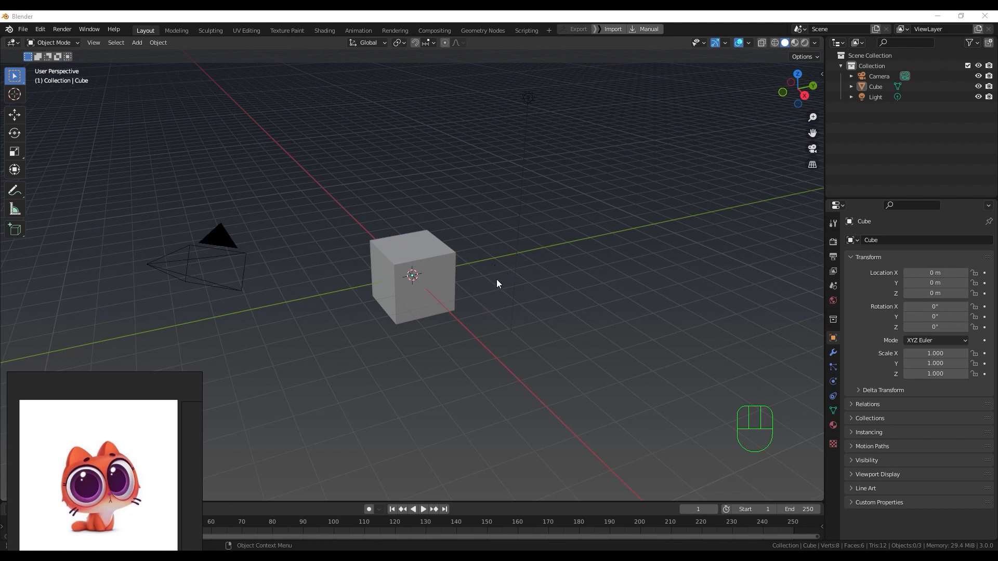
Step: Delete the default camera and light from the scene, keeping only the cube
{"action": "middle_click_drag", "start_coordinate": [497, 280], "coordinate": [460, 179]}
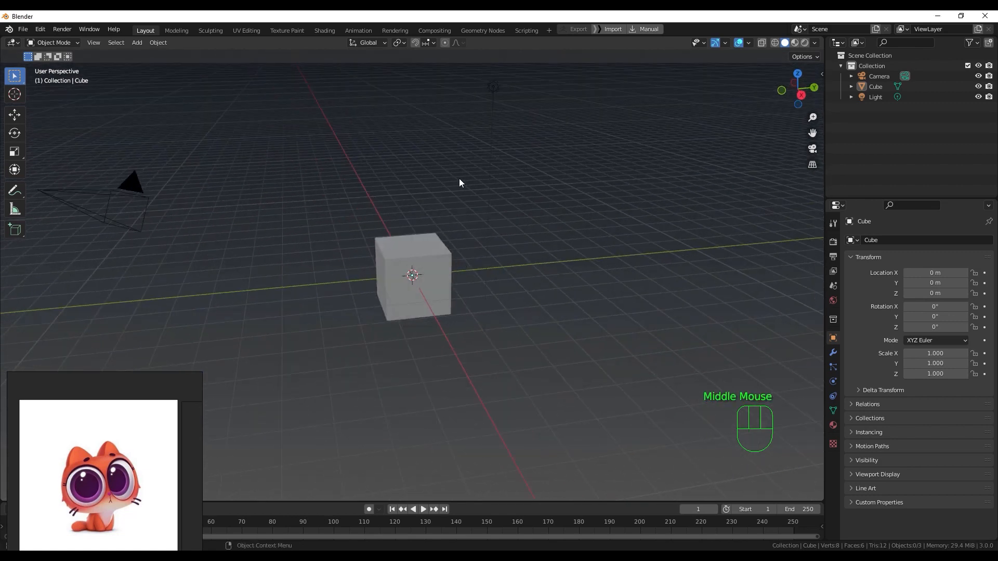
{"action": "scroll", "coordinate": [456, 193], "scroll_direction": "down", "scroll_amount": 2}
{"action": "scroll", "coordinate": [456, 192], "scroll_direction": "up", "scroll_amount": 3}
{"action": "scroll", "coordinate": [457, 192], "scroll_direction": "down", "scroll_amount": 2}
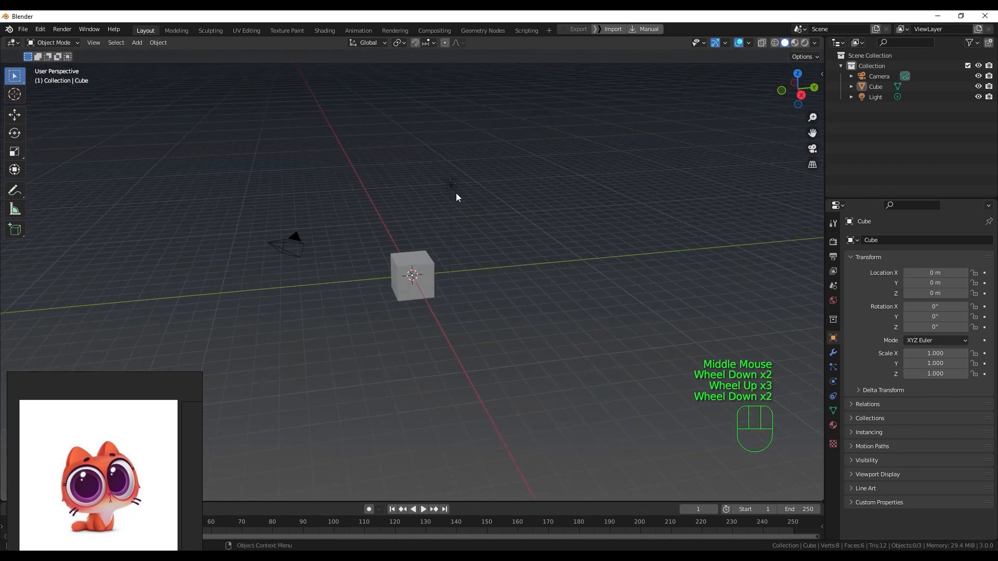
{"action": "middle_click_drag", "start_coordinate": [341, 211], "coordinate": [375, 212], "text": "shift"}
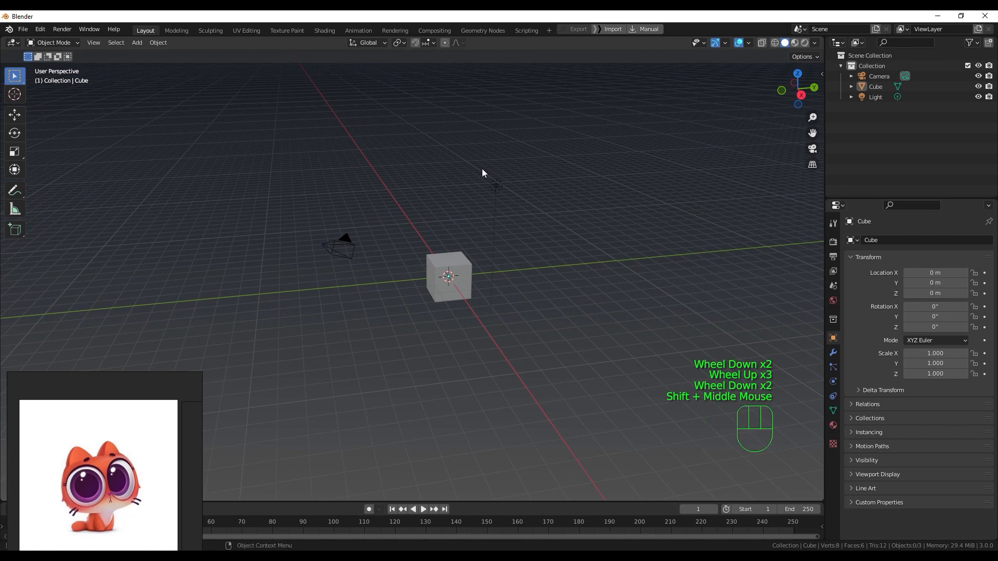
{"action": "left_click", "coordinate": [338, 249]}
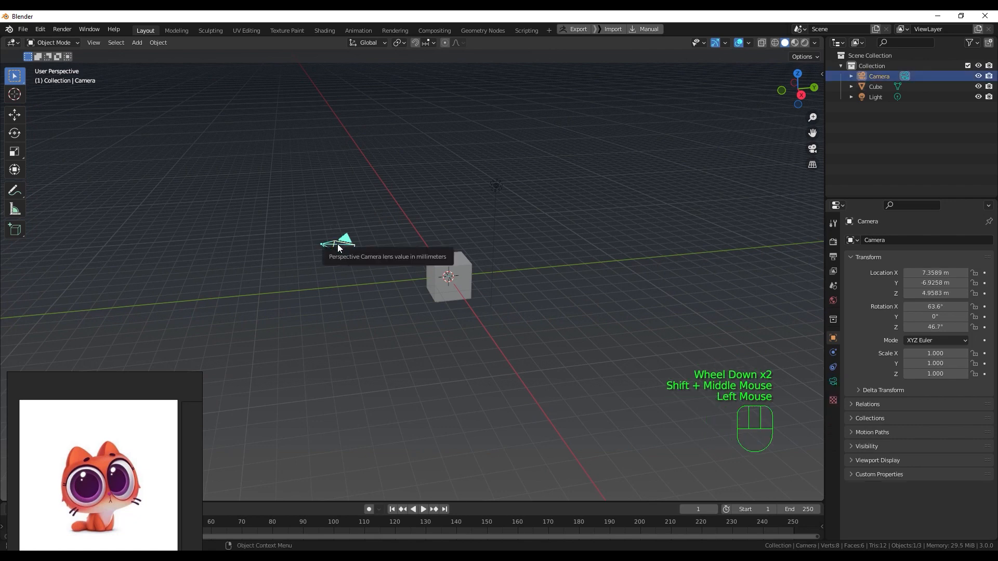
{"action": "key", "text": "Delete"}
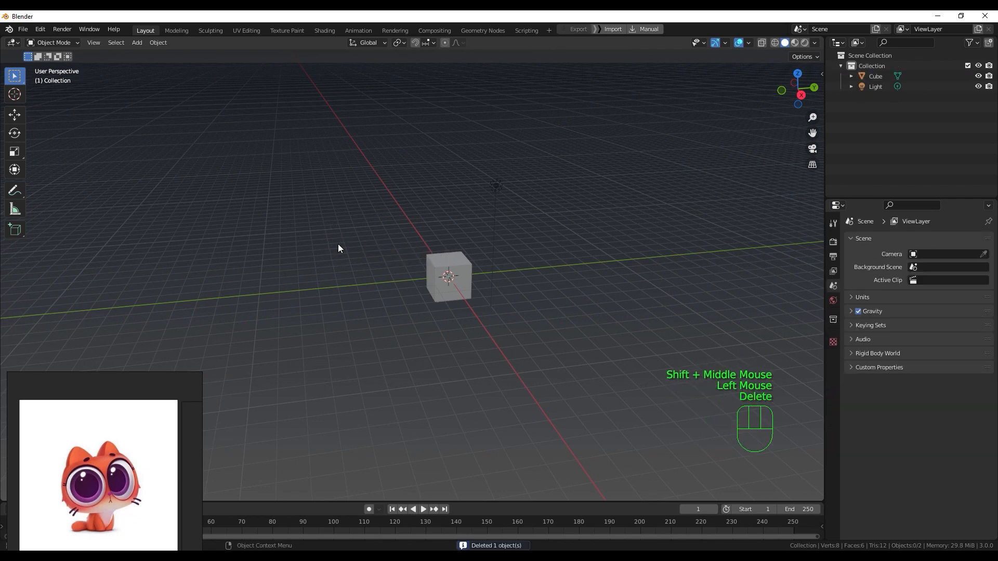
{"action": "left_click", "coordinate": [498, 185]}
{"action": "key", "text": "Delete"}
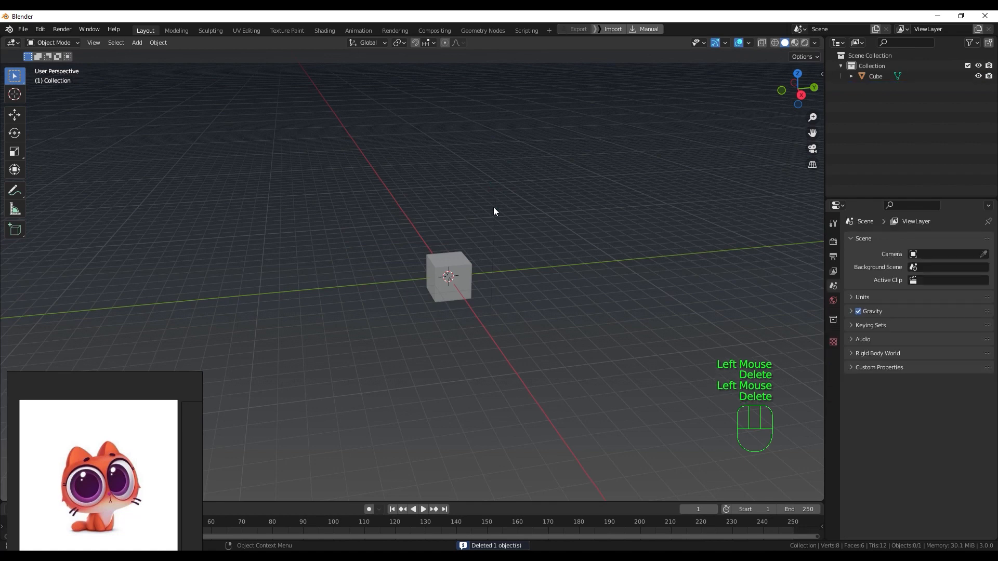
Step: Select the cube, and lower and zoom out the reference board to compare several cat poses
{"action": "left_click", "coordinate": [469, 290]}
{"action": "middle_click_drag", "start_coordinate": [452, 356], "coordinate": [418, 364]}
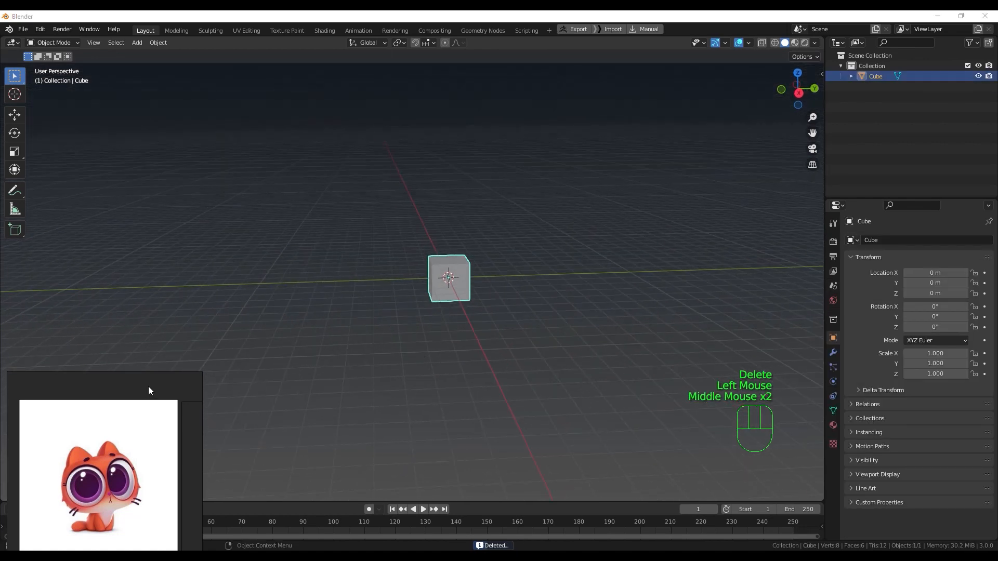
{"action": "left_click_drag", "start_coordinate": [149, 387], "coordinate": [130, 467]}
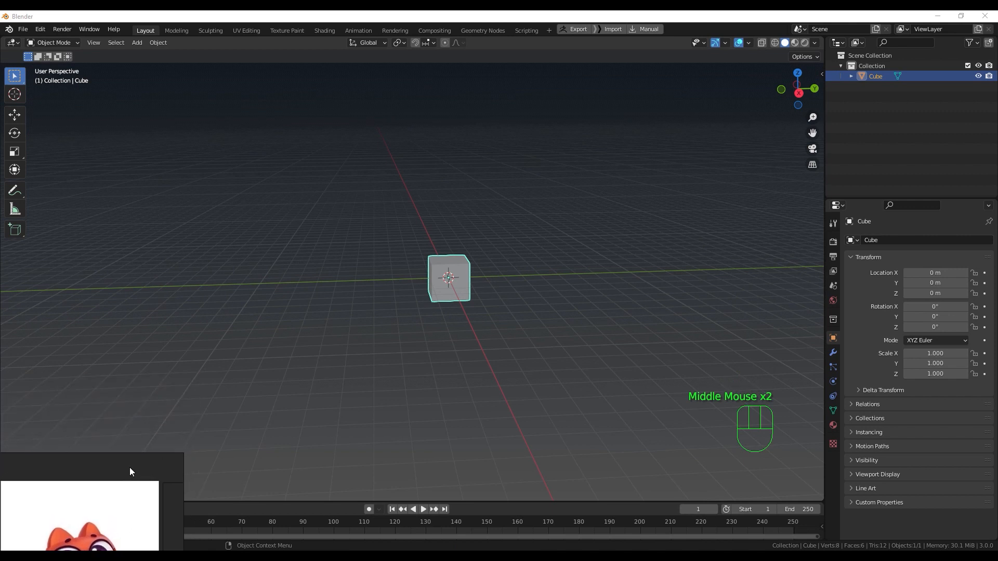
{"action": "scroll", "coordinate": [123, 535], "scroll_direction": "up", "scroll_amount": 2}
{"action": "scroll", "coordinate": [123, 535], "scroll_direction": "down", "scroll_amount": 4}
{"action": "middle_click_drag", "start_coordinate": [115, 543], "coordinate": [73, 509]}
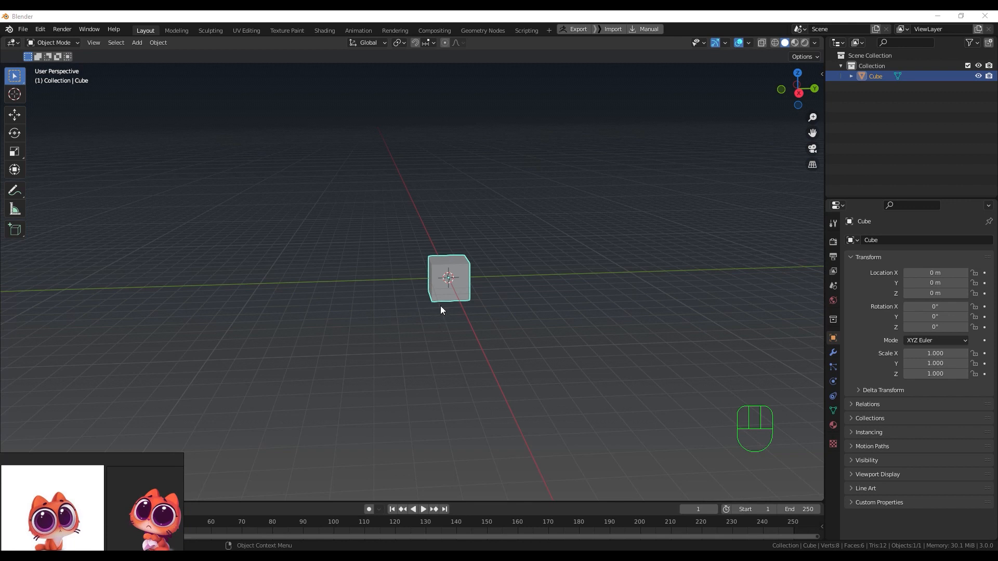
Step: Add a level 2 Subdivision modifier to the cube and display its modifier settings
{"action": "left_click", "coordinate": [454, 292]}
{"action": "scroll", "coordinate": [454, 292], "scroll_direction": "up", "scroll_amount": 2}
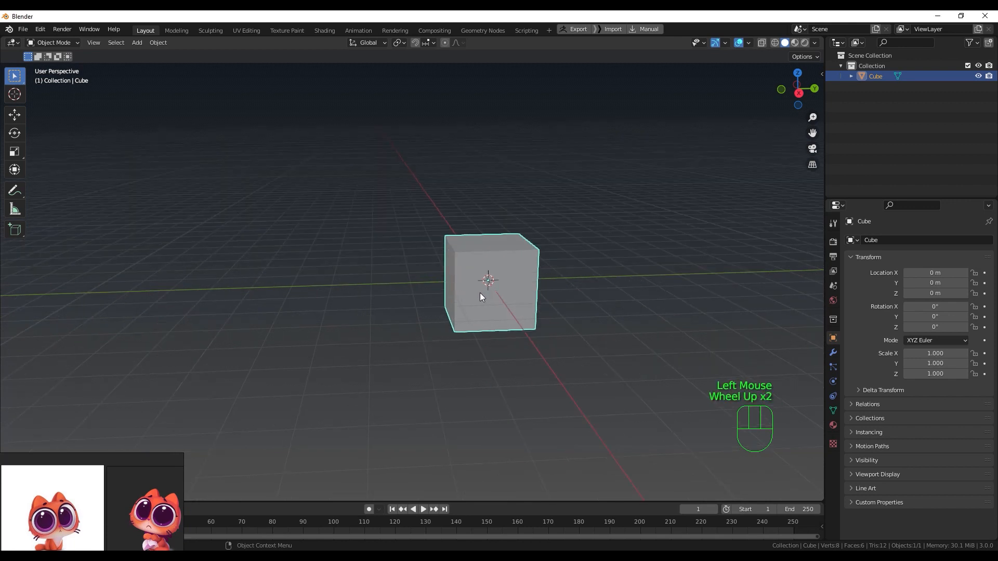
{"action": "key", "text": "ctrl+2"}
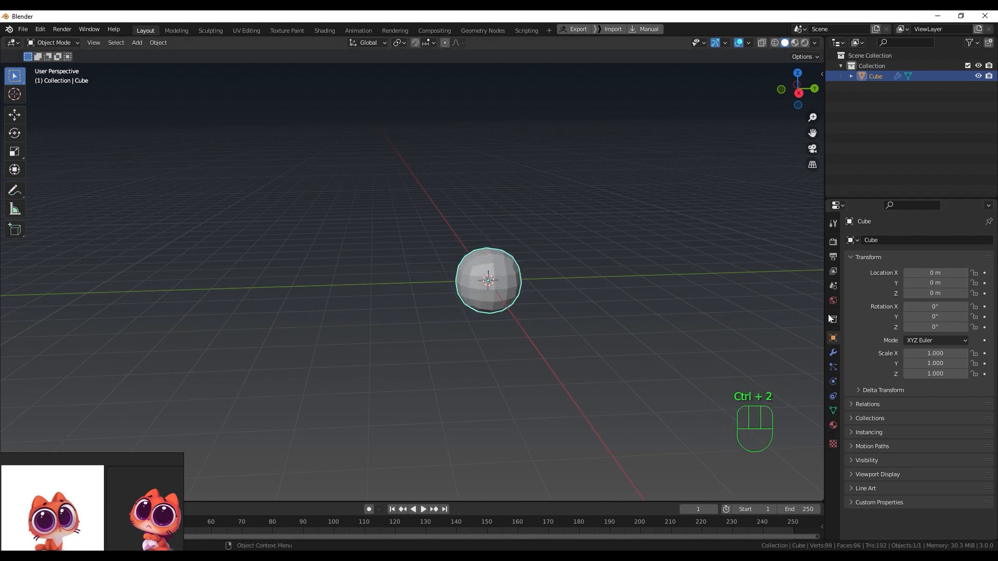
{"action": "left_click", "coordinate": [833, 353]}
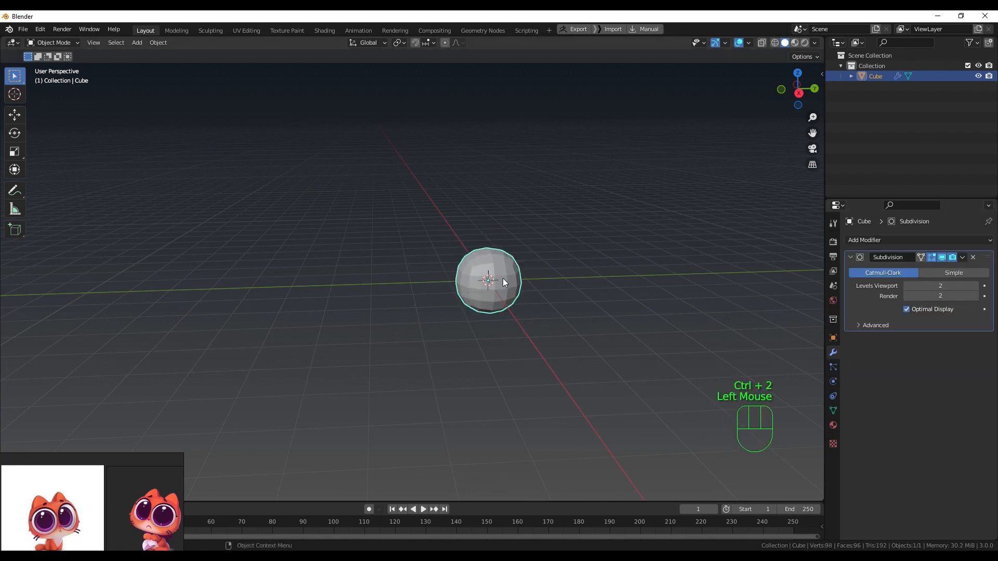
{"action": "mouse_move", "coordinate": [503, 279]}
{"action": "middle_mouse_down"}
{"action": "mouse_move", "coordinate": [491, 273]}
{"action": "mouse_move", "coordinate": [503, 280]}
{"action": "middle_mouse_up"}
{"action": "scroll", "coordinate": [503, 280], "scroll_direction": "up", "scroll_amount": 2}
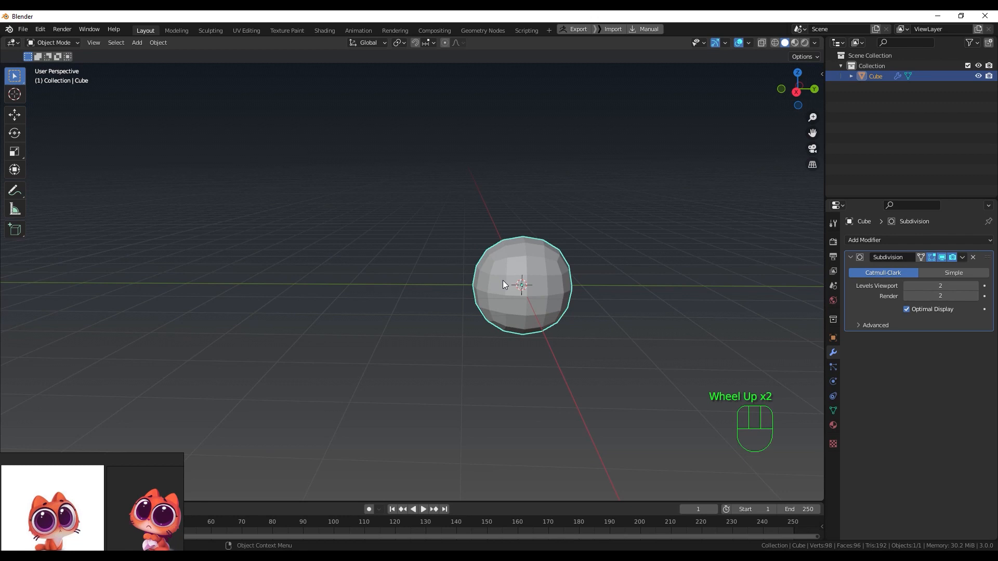
{"action": "scroll", "coordinate": [503, 284], "scroll_direction": "down", "scroll_amount": 1}
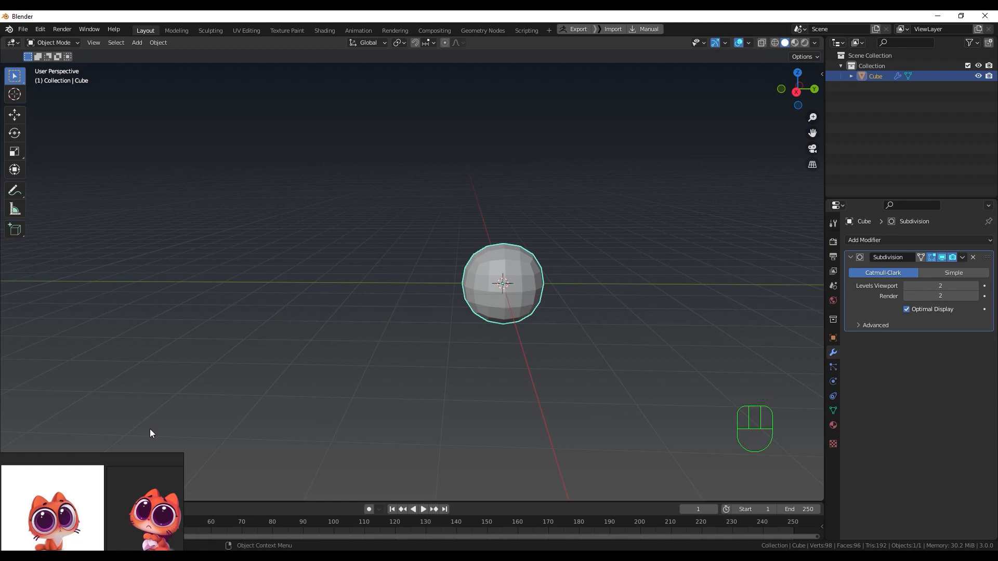
Step: Raise the reference board and zoom it in on the front-facing sitting cat
{"action": "left_click_drag", "start_coordinate": [88, 465], "coordinate": [106, 285]}
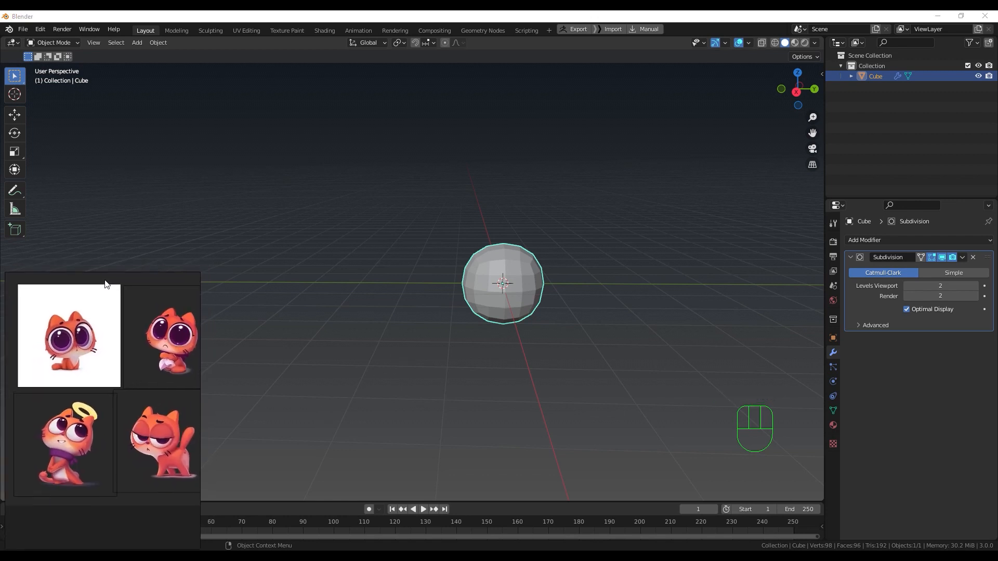
{"action": "right_click_drag", "start_coordinate": [105, 281], "coordinate": [102, 283]}
{"action": "scroll", "coordinate": [79, 343], "scroll_direction": "up", "scroll_amount": 5}
{"action": "middle_click_drag", "start_coordinate": [79, 343], "coordinate": [113, 371]}
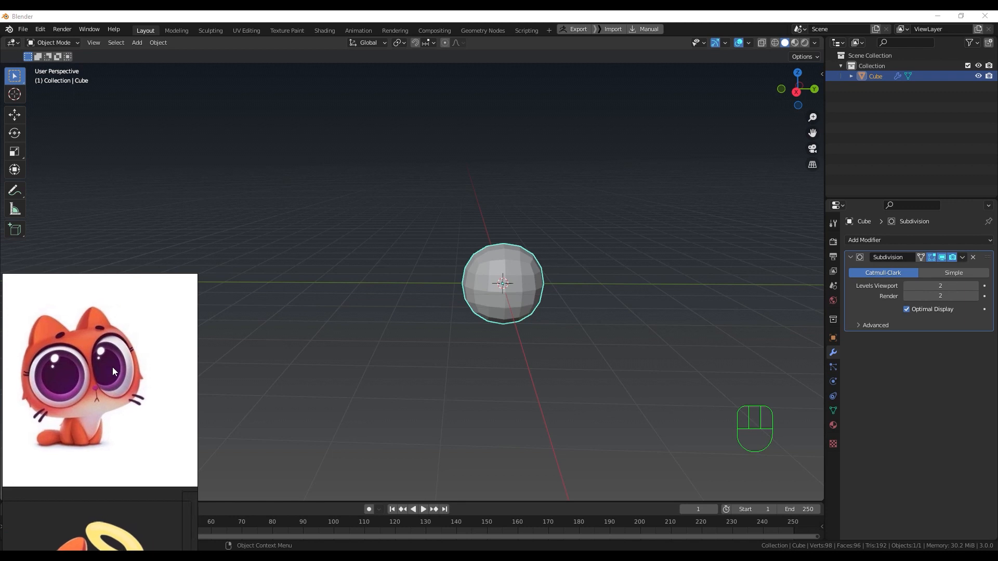
Step: In front view, duplicate the subdivided cube and place the copy about 7.5 m along X and 4 m up Z
{"action": "left_click", "coordinate": [520, 308]}
{"action": "key", "text": "KP_1"}
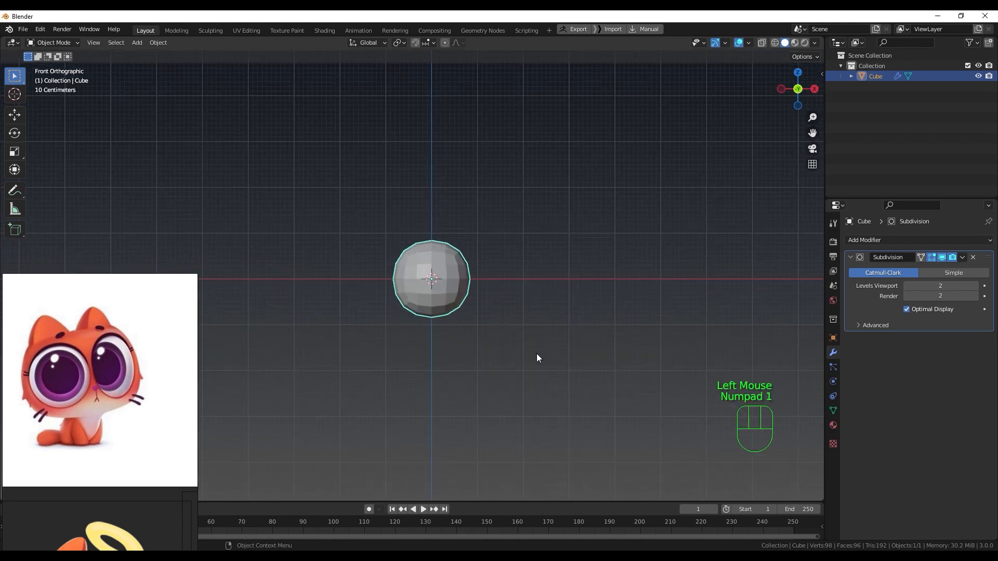
{"action": "scroll", "coordinate": [468, 310], "scroll_direction": "down", "scroll_amount": 1}
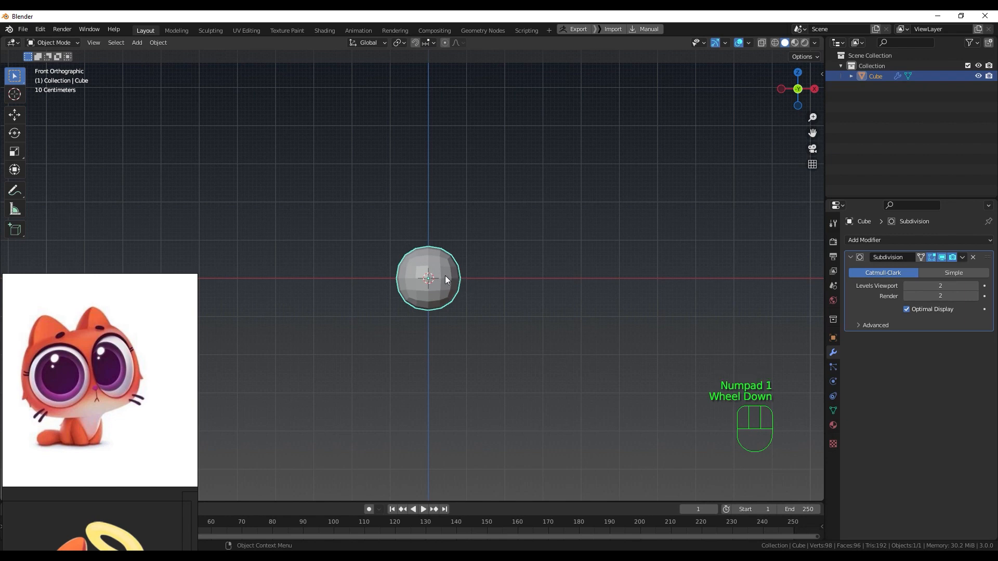
{"action": "key", "text": "shift"}
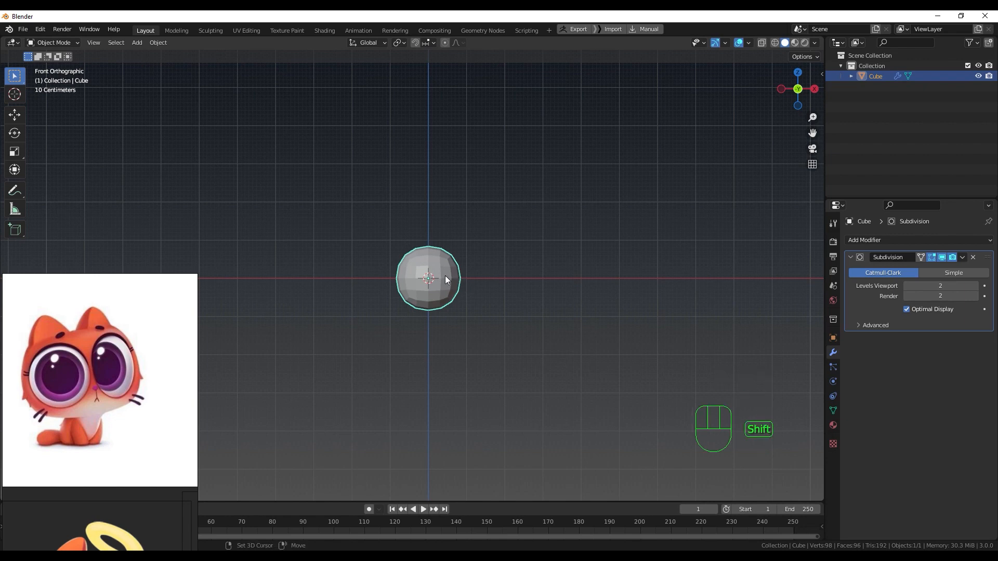
{"action": "key", "text": "shift+d"}
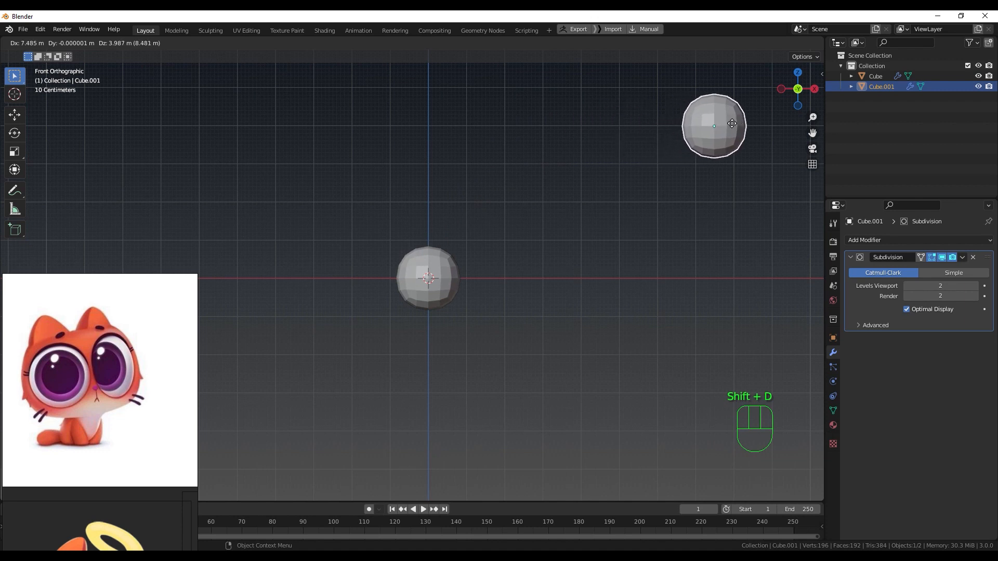
{"action": "left_click", "coordinate": [728, 125]}
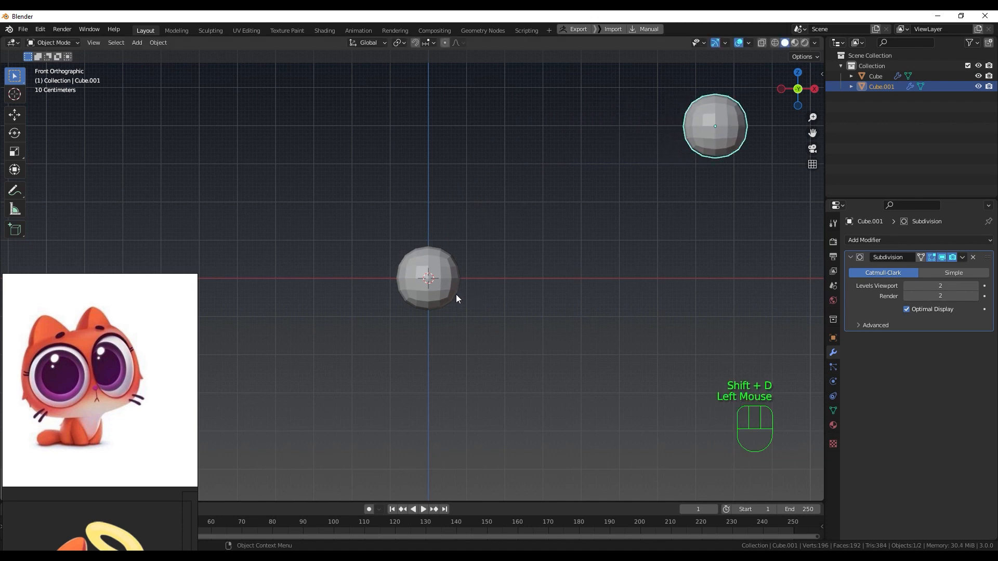
Step: Move the original sphere-shaped cube at the origin up about 0.9 m along Z
{"action": "left_click", "coordinate": [439, 301]}
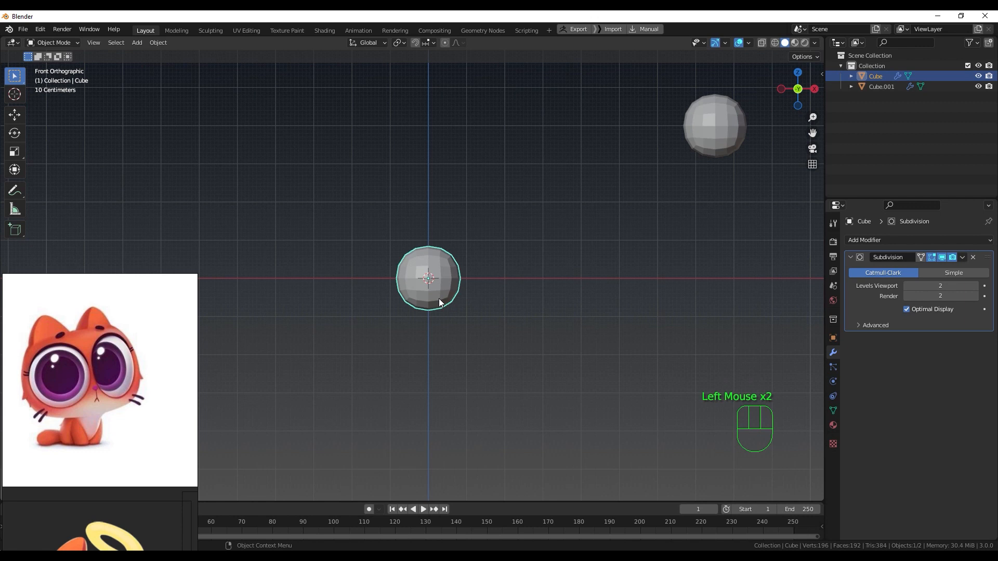
{"action": "key", "text": "g"}
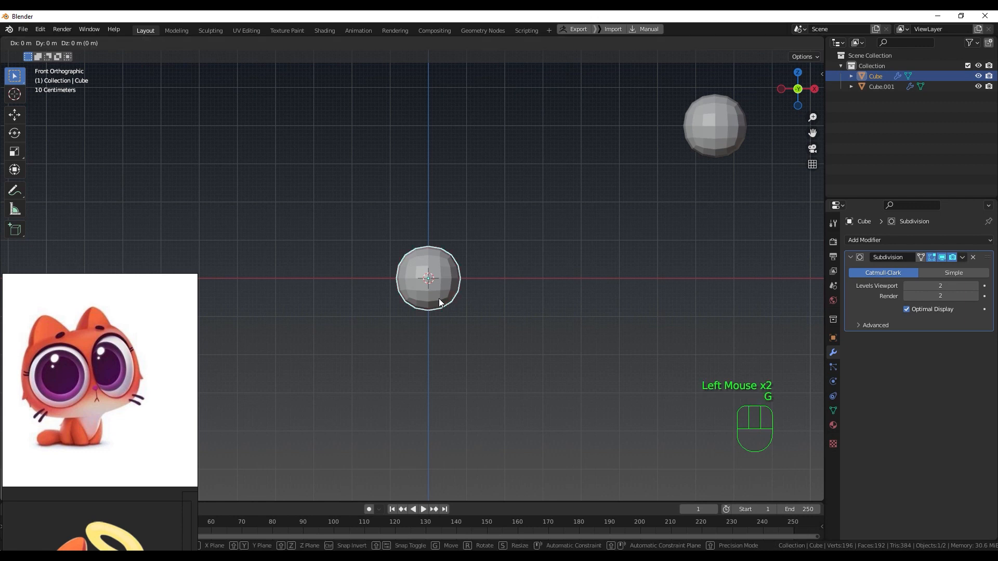
{"action": "key", "text": "z"}
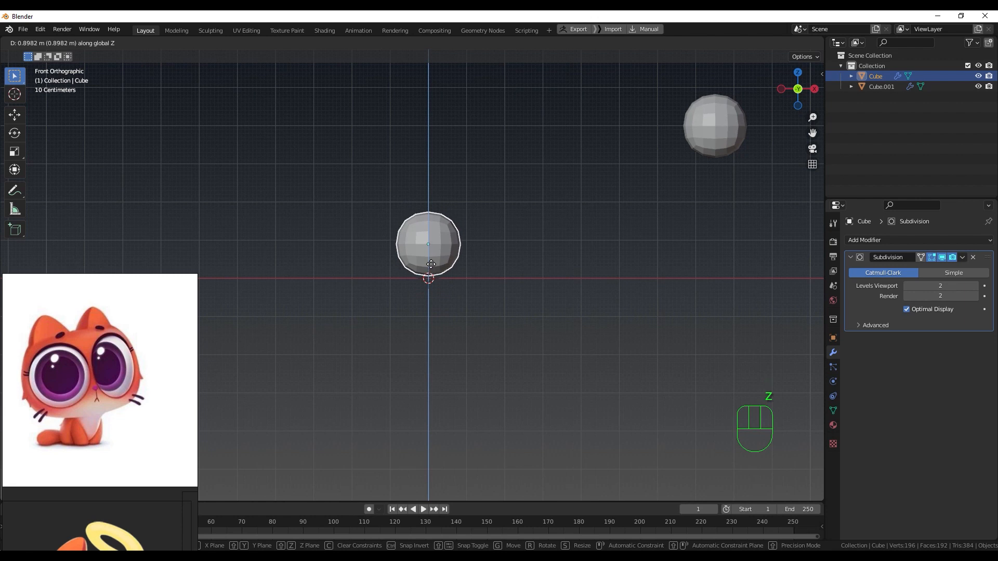
{"action": "left_click", "coordinate": [431, 264]}
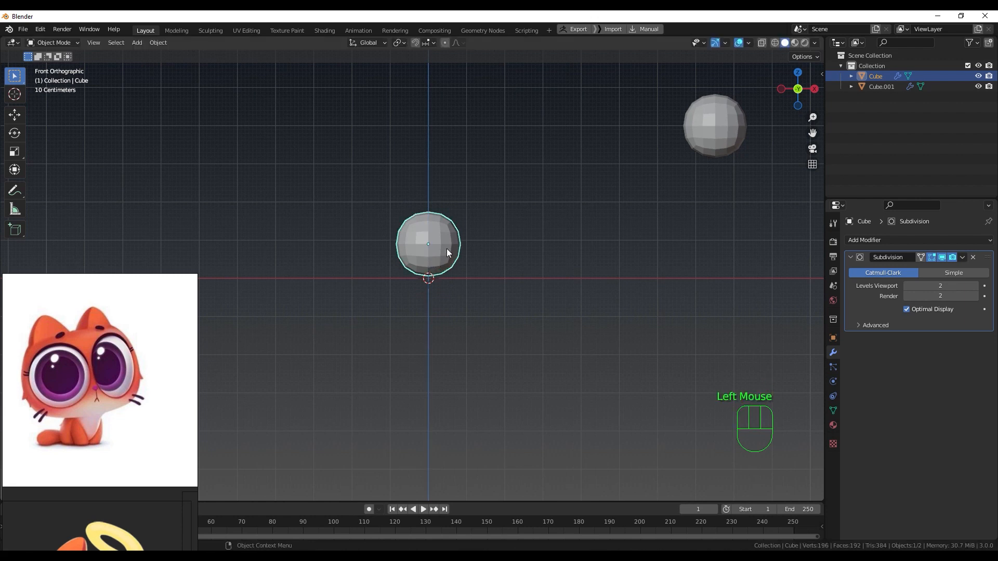
Step: Duplicate the raised sphere-shaped cube along Z and place the copy directly above it, leaving a gap
{"action": "key", "text": "shift+d"}
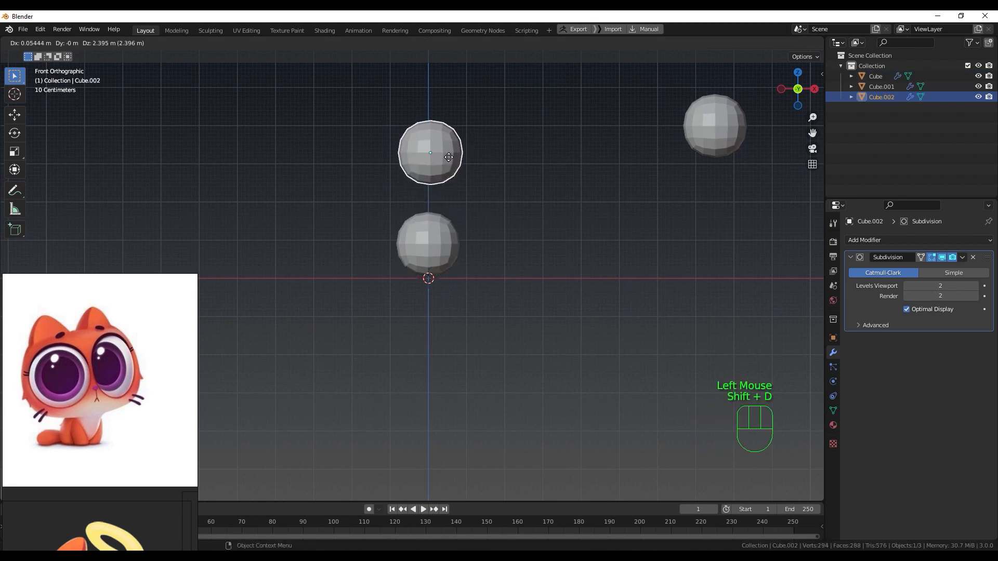
{"action": "key", "text": "z"}
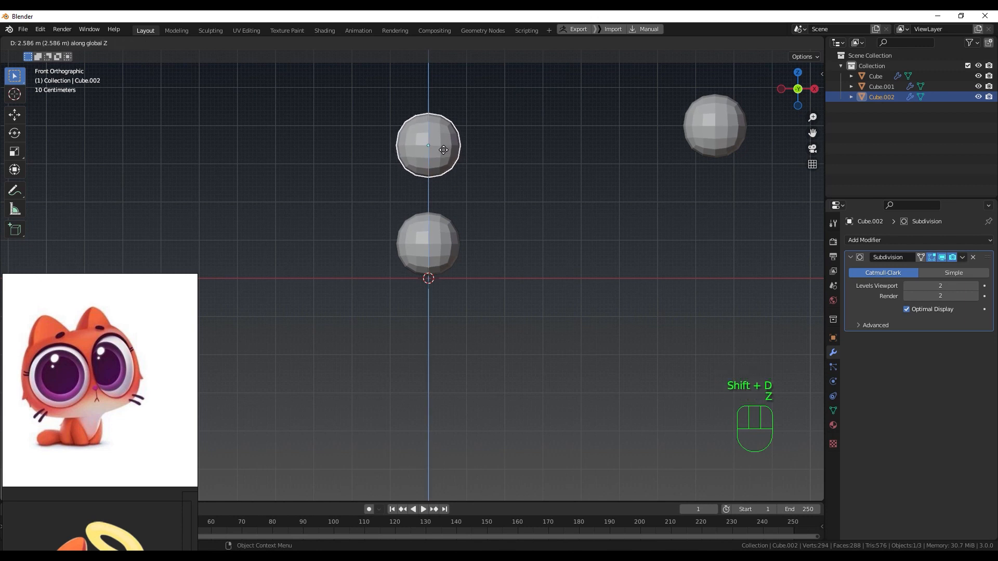
{"action": "left_click", "coordinate": [444, 144]}
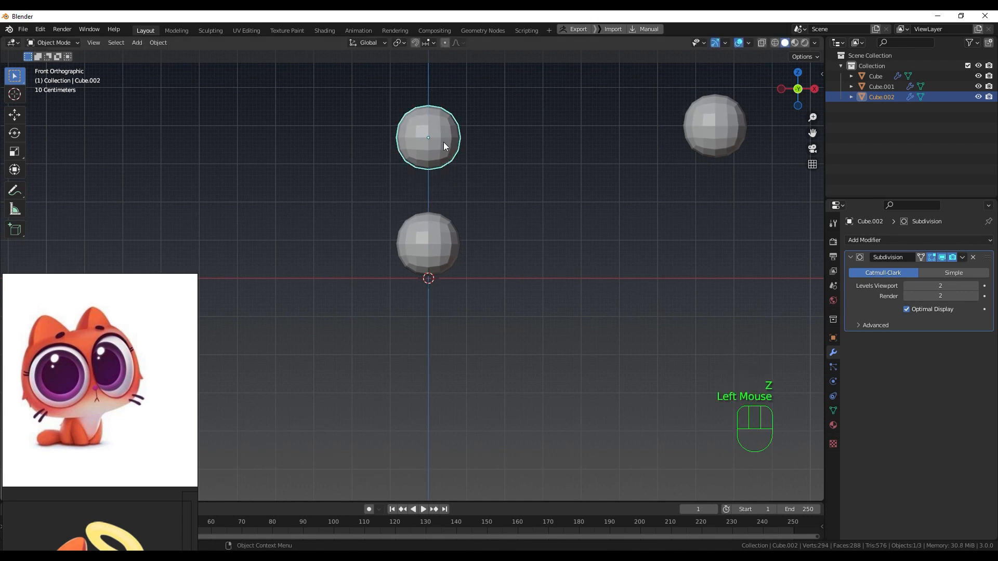
Step: Select the lower sphere and switch it to Sculpt Mode
{"action": "left_click", "coordinate": [449, 250]}
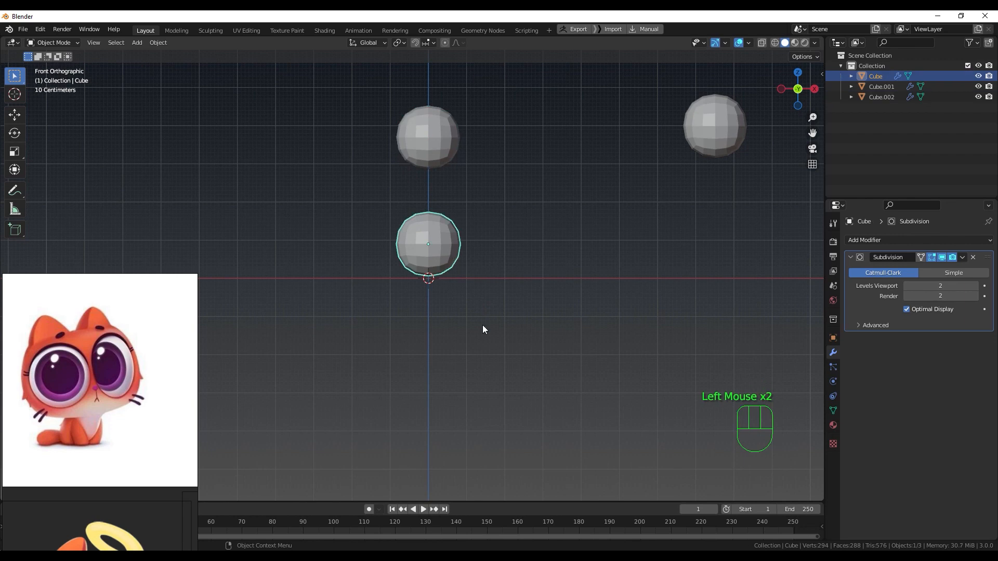
{"action": "middle_click_drag", "start_coordinate": [484, 329], "coordinate": [464, 304]}
{"action": "scroll", "coordinate": [390, 232], "scroll_direction": "up", "scroll_amount": 2}
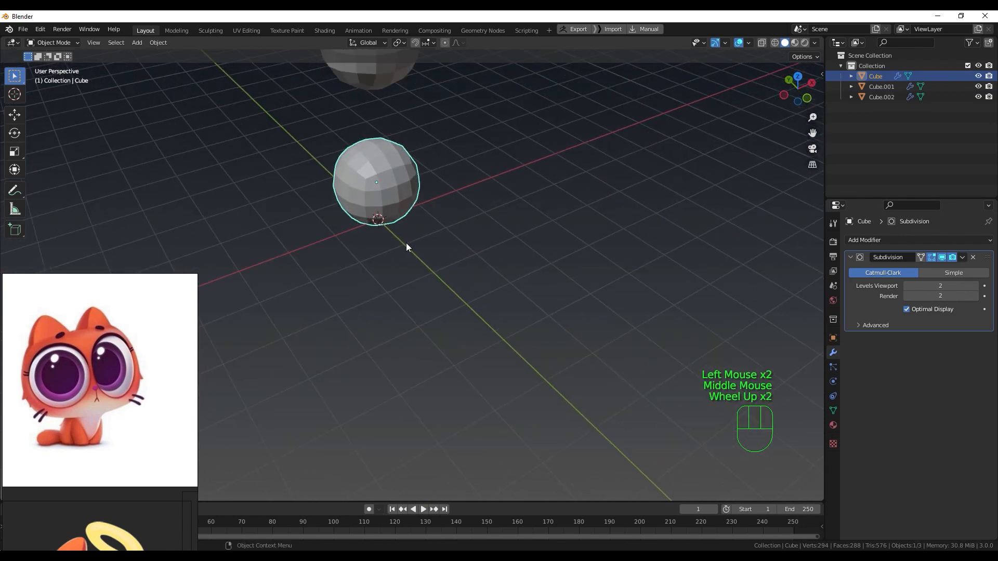
{"action": "middle_click_drag", "start_coordinate": [403, 239], "coordinate": [404, 323], "text": "shift"}
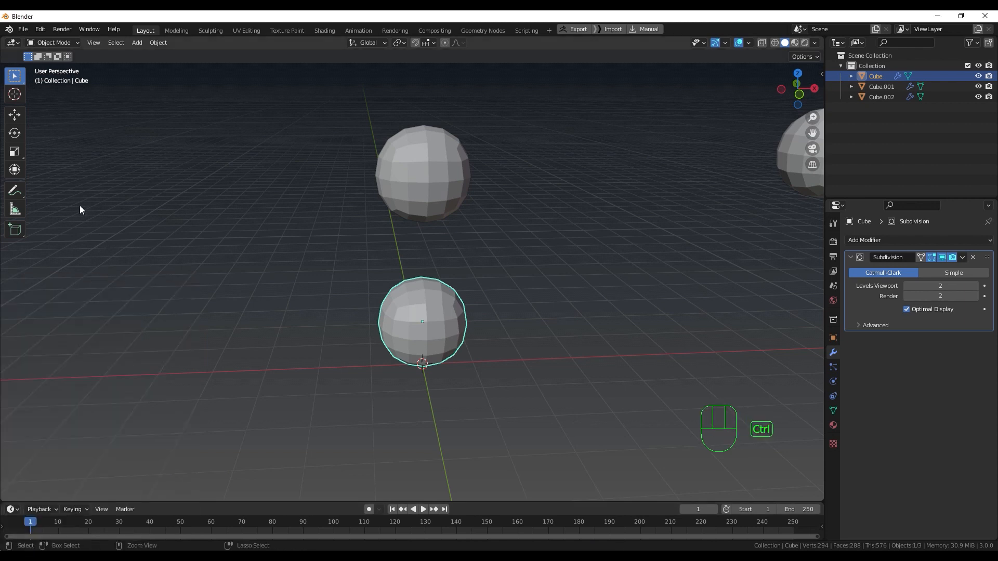
{"action": "key", "text": "ctrl+Tab"}
{"action": "key", "text": "ctrl+Tab"}
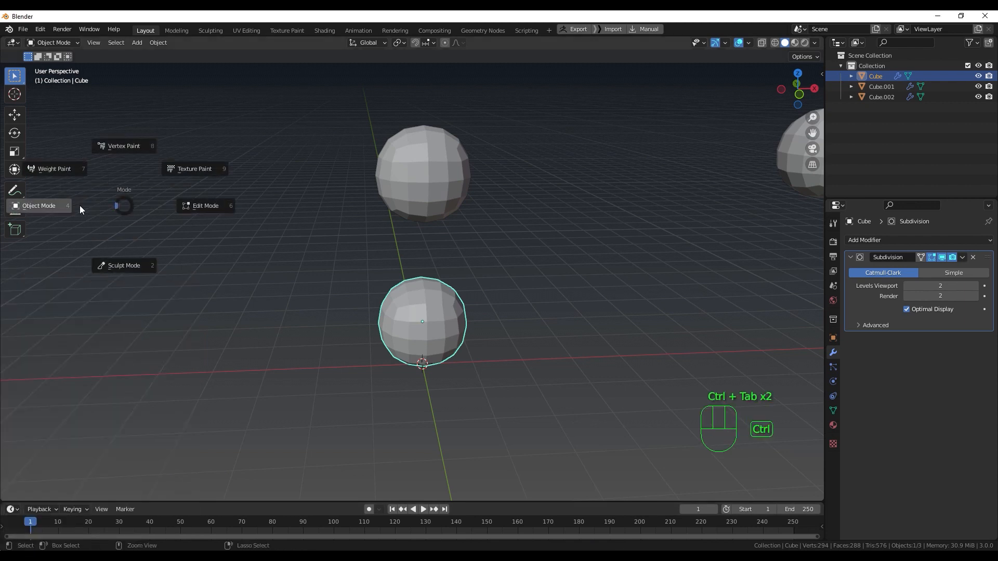
{"action": "left_click", "coordinate": [130, 269]}
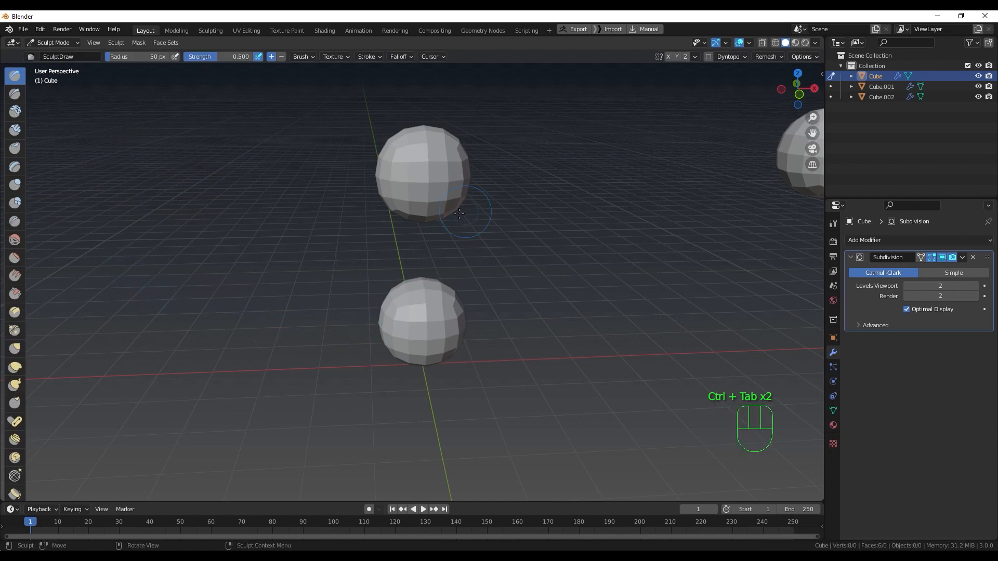
{"action": "mouse_move", "coordinate": [468, 311]}
{"action": "middle_mouse_down"}
{"action": "mouse_move", "coordinate": [486, 280]}
{"action": "mouse_move", "coordinate": [463, 296]}
{"action": "middle_mouse_up"}
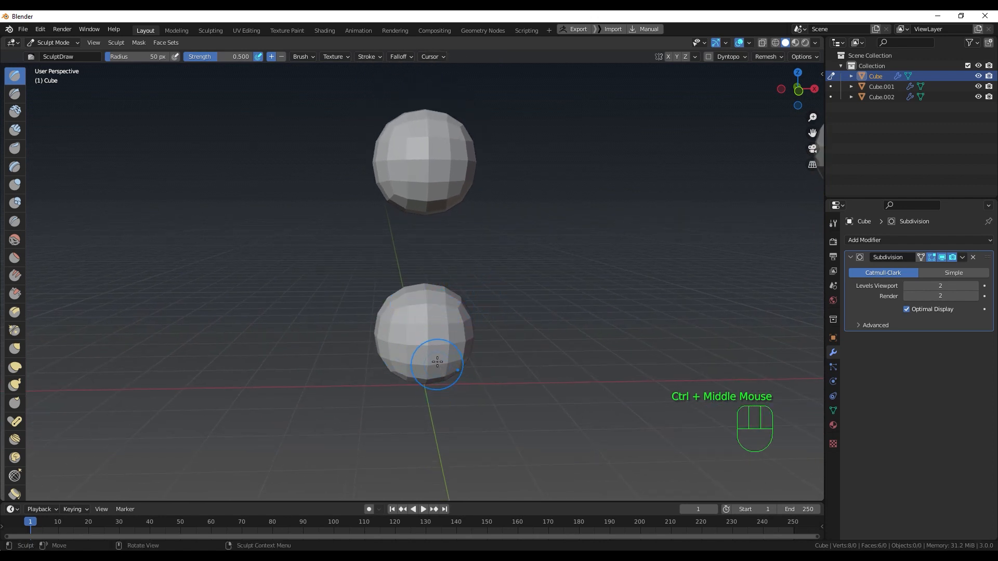
Step: Set up the Grab brush with a 109 px radius and X mirror symmetry
{"action": "key", "text": "g"}
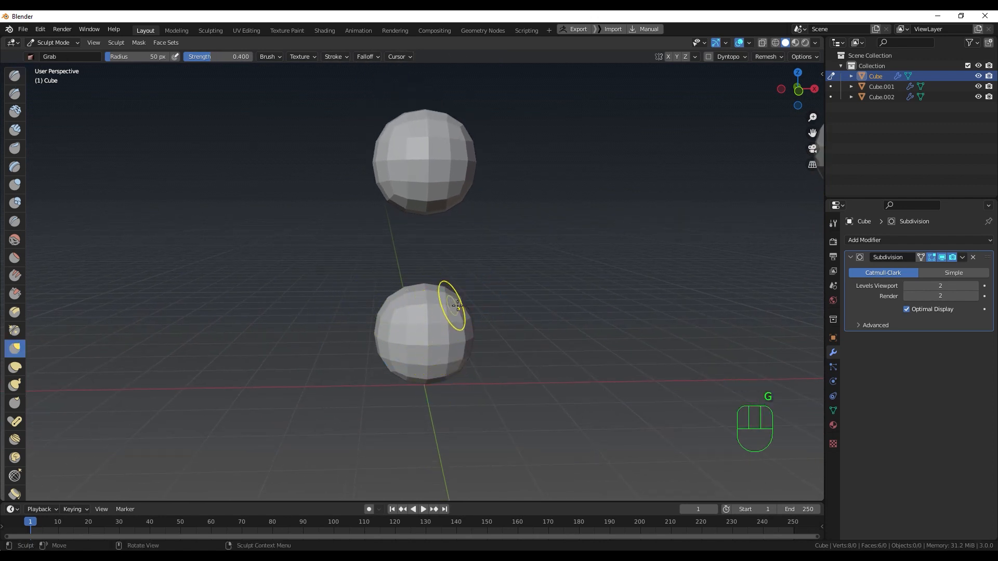
{"action": "key", "text": "f"}
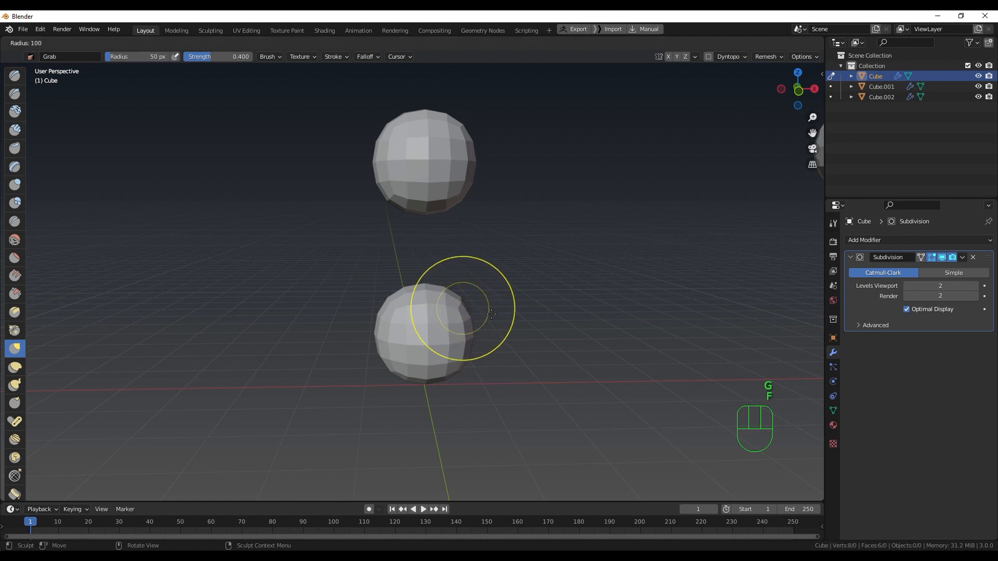
{"action": "left_click", "coordinate": [511, 336]}
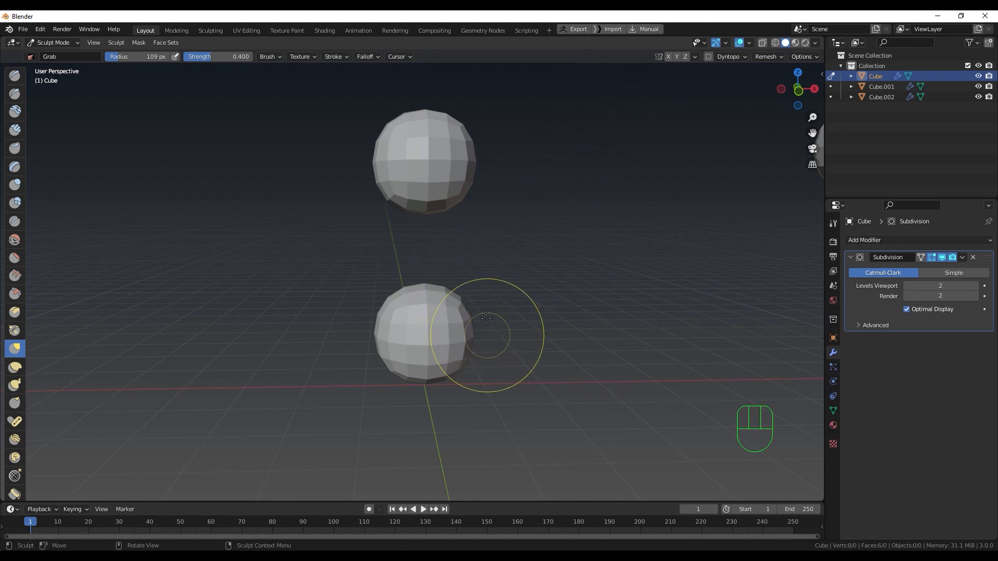
{"action": "left_click", "coordinate": [668, 56]}
{"action": "middle_click_drag", "start_coordinate": [458, 258], "coordinate": [458, 261]}
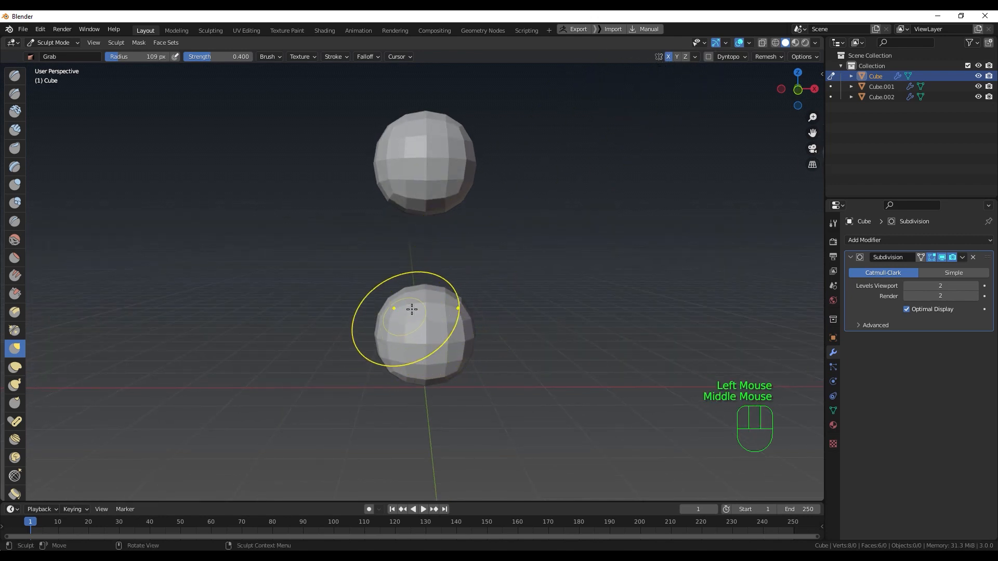
Step: Widen the lower sphere with a few symmetric Grab strokes on its sides, and undo the last two strokes
{"action": "left_click_drag", "start_coordinate": [471, 308], "coordinate": [489, 301]}
{"action": "left_click_drag", "start_coordinate": [465, 345], "coordinate": [481, 353]}
{"action": "mouse_move", "coordinate": [469, 373]}
{"action": "left_mouse_down"}
{"action": "mouse_move", "coordinate": [485, 396]}
{"action": "mouse_move", "coordinate": [484, 383]}
{"action": "left_mouse_up"}
{"action": "mouse_move", "coordinate": [472, 356]}
{"action": "left_mouse_down"}
{"action": "mouse_move", "coordinate": [502, 349]}
{"action": "mouse_move", "coordinate": [498, 321]}
{"action": "left_mouse_up"}
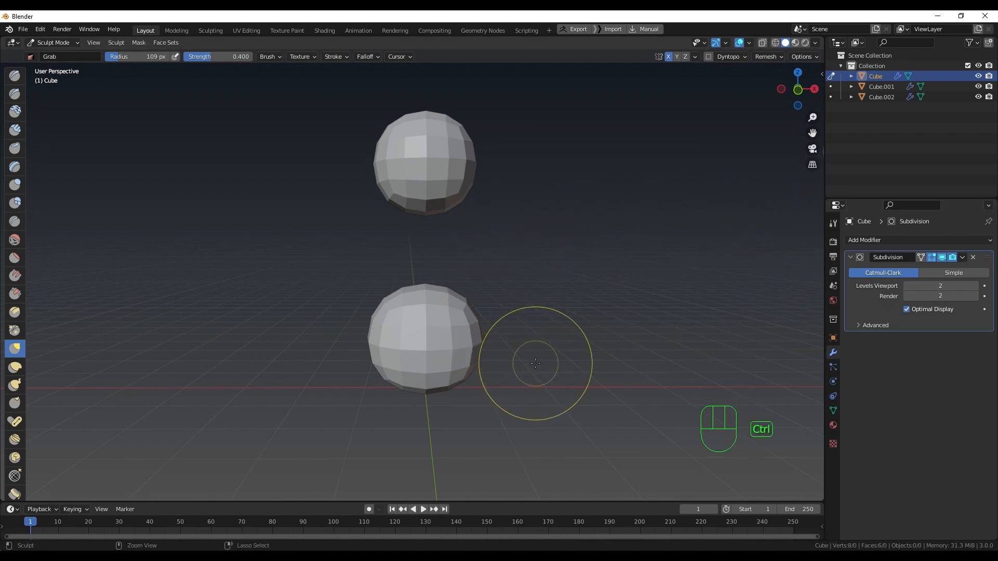
{"action": "key", "text": "ctrl+z"}
{"action": "key", "text": "ctrl+z"}
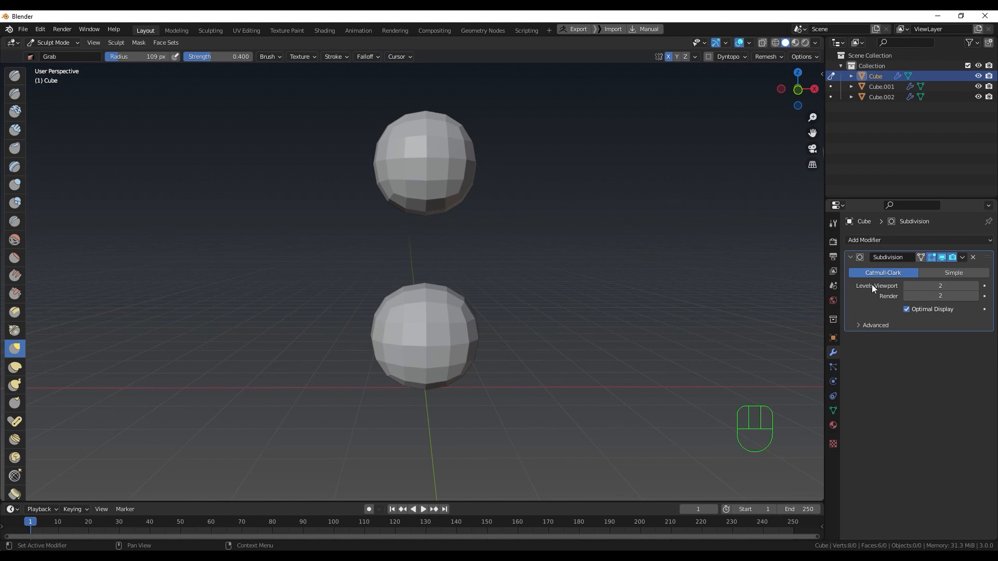
Step: Apply the lower sphere's Subdivision modifier, check its mesh in Edit Mode, and return to Sculpt Mode
{"action": "key", "text": "ctrl+a"}
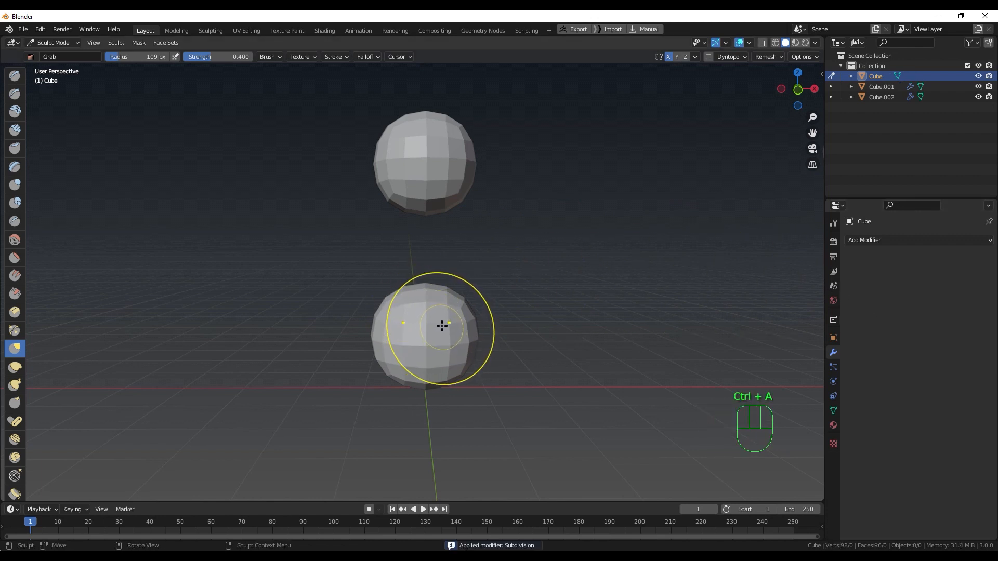
{"action": "key", "text": "Tab"}
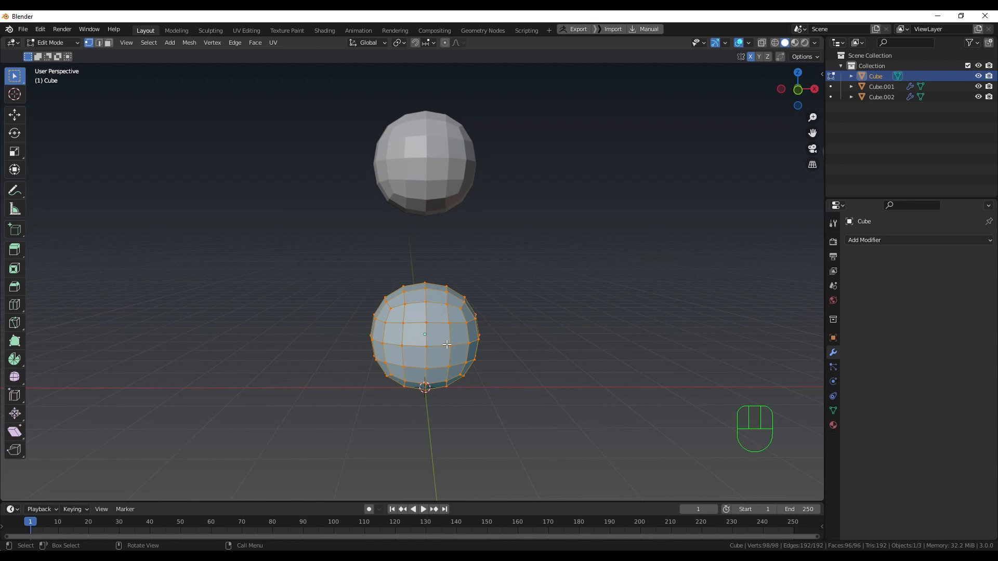
{"action": "key", "text": "Tab"}
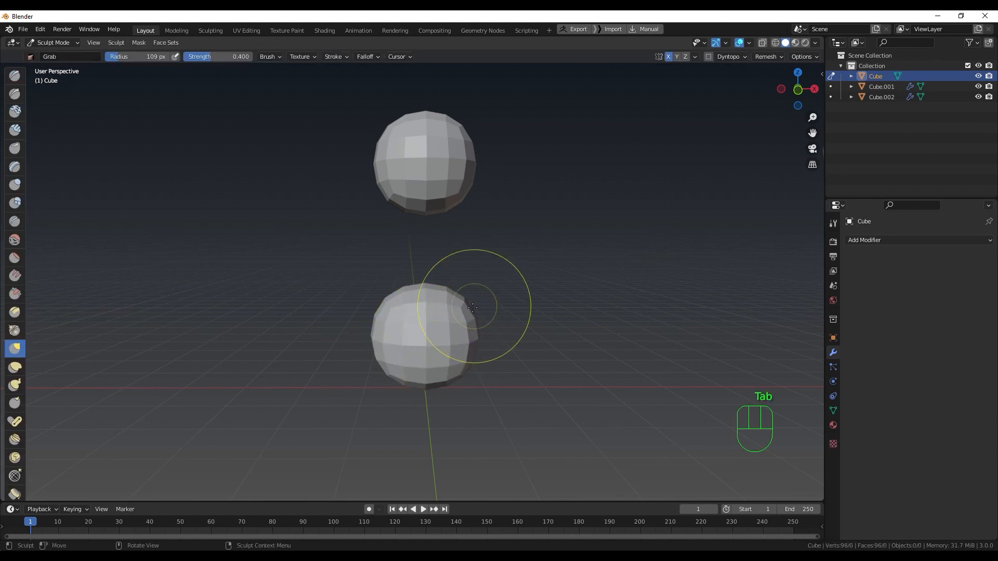
Step: Try pulling the lower sphere's upper sides outward with the Grab brush, and undo the strokes
{"action": "left_click", "coordinate": [520, 293]}
{"action": "mouse_move", "coordinate": [520, 294]}
{"action": "left_mouse_down"}
{"action": "mouse_move", "coordinate": [494, 280]}
{"action": "mouse_move", "coordinate": [512, 311]}
{"action": "left_mouse_up"}
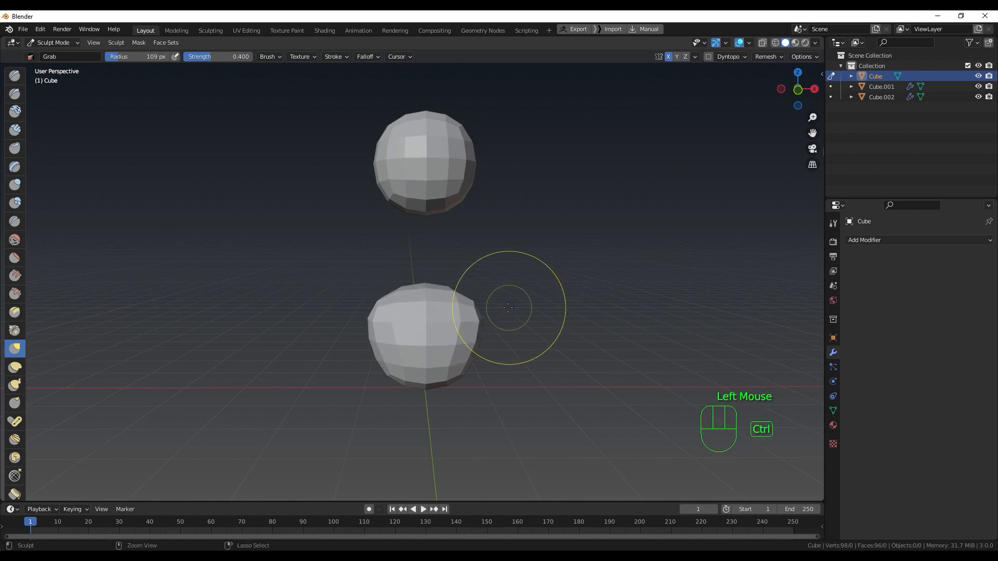
{"action": "key", "text": "ctrl+z"}
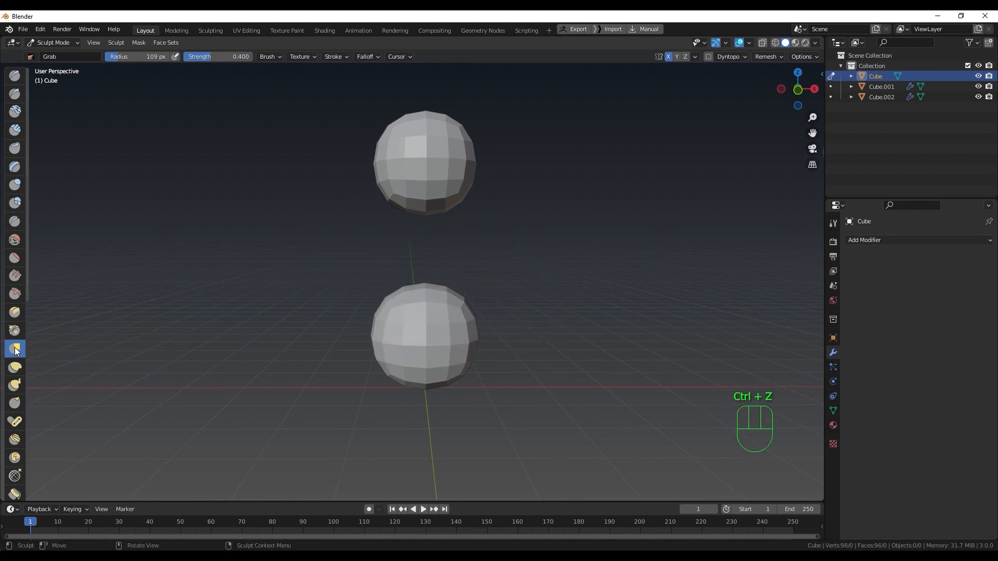
{"action": "left_click_drag", "start_coordinate": [468, 310], "coordinate": [629, 212]}
{"action": "key", "text": "ctrl+z"}
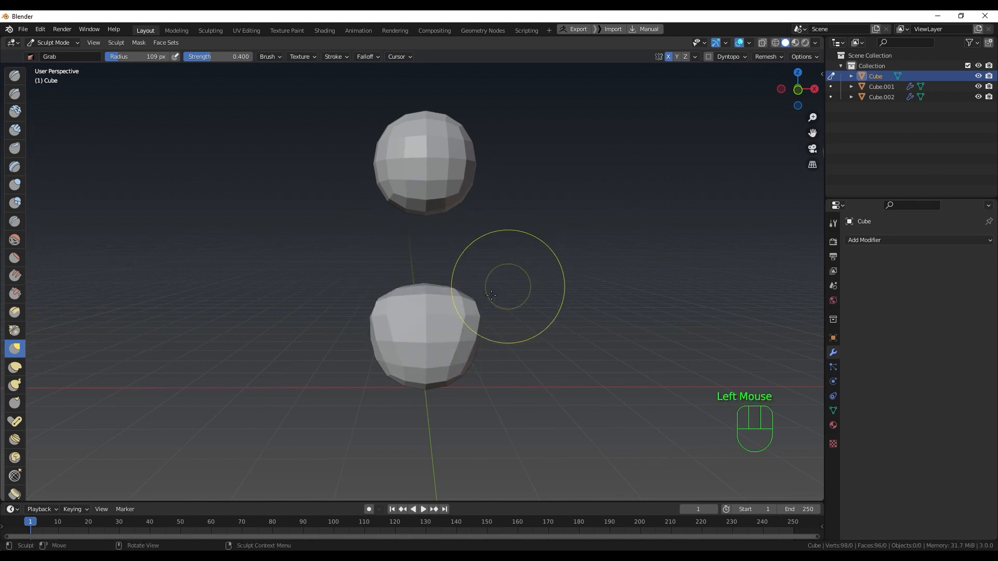
{"action": "key", "text": "ctrl+z"}
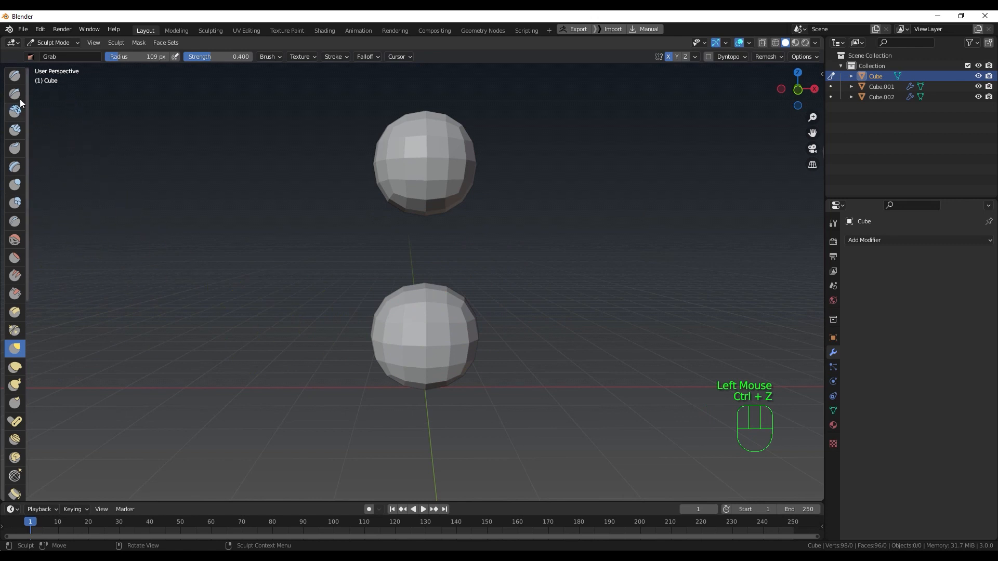
{"action": "left_click_drag", "start_coordinate": [28, 130], "coordinate": [33, 100]}
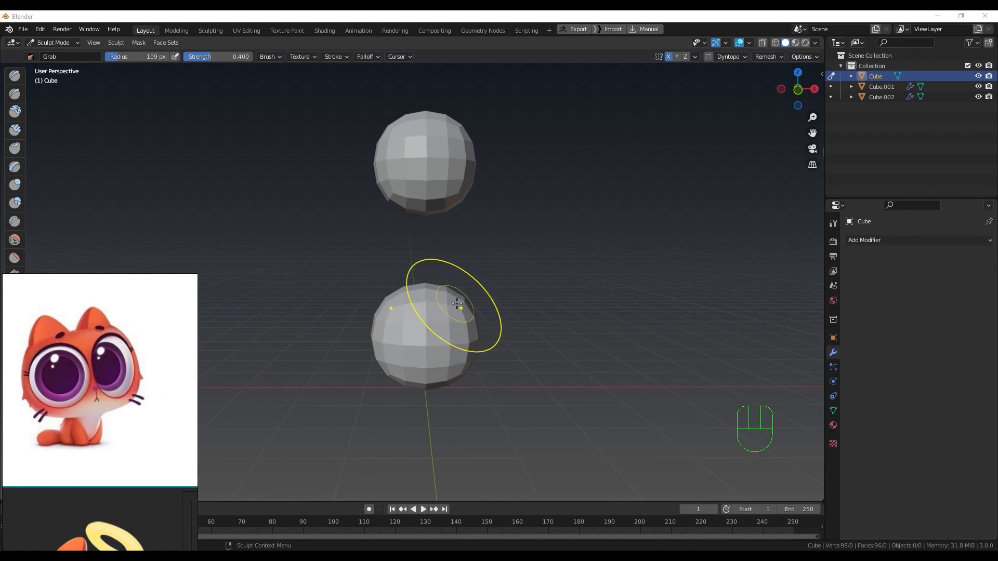
Step: Smooth the upper sides of the lower sphere from the front with X symmetry so it starts to taper
{"action": "middle_click_drag", "start_coordinate": [469, 325], "coordinate": [535, 367]}
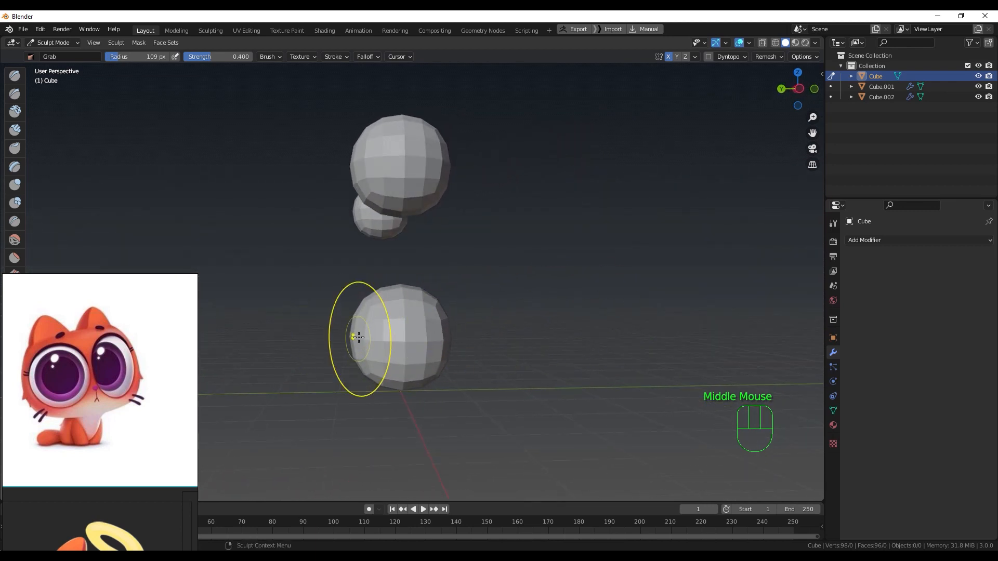
{"action": "middle_click_drag", "start_coordinate": [357, 334], "coordinate": [505, 246]}
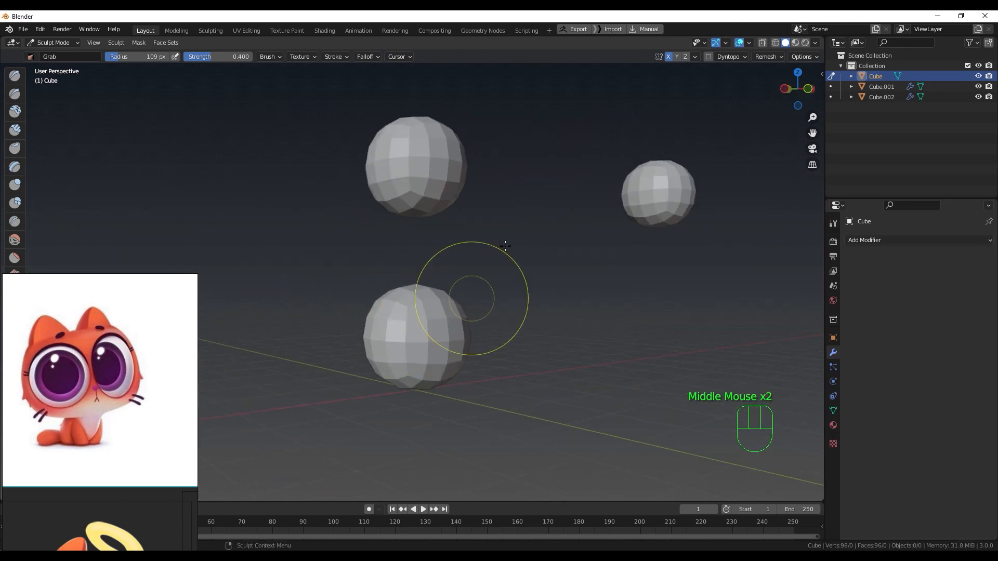
{"action": "left_click", "coordinate": [668, 56]}
{"action": "middle_click_drag", "start_coordinate": [480, 261], "coordinate": [455, 317]}
{"action": "mouse_move", "coordinate": [455, 317]}
{"action": "middle_mouse_down"}
{"action": "mouse_move", "coordinate": [470, 322]}
{"action": "mouse_move", "coordinate": [459, 316]}
{"action": "middle_mouse_up"}
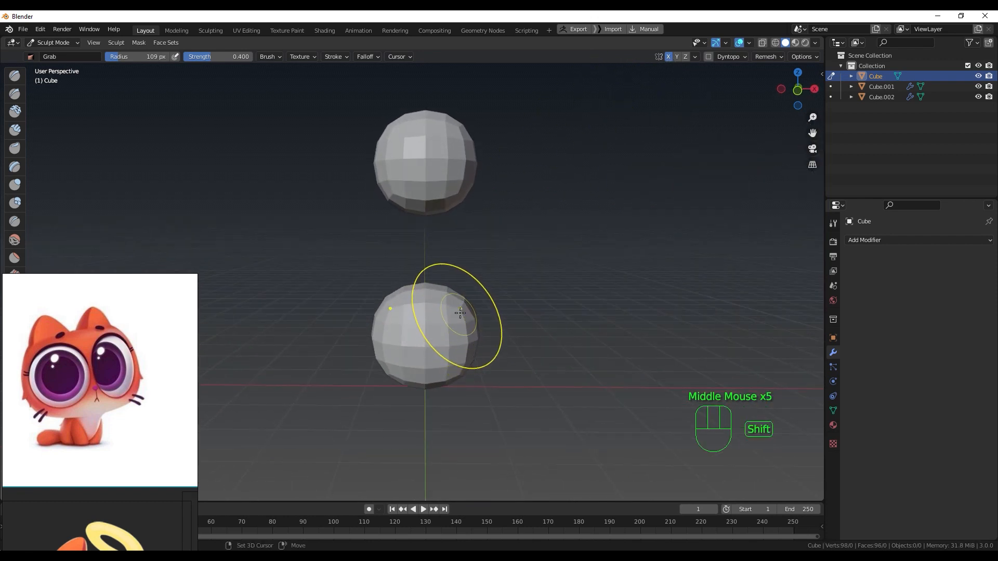
{"action": "left_click_drag", "start_coordinate": [463, 314], "coordinate": [461, 307], "text": "shift"}
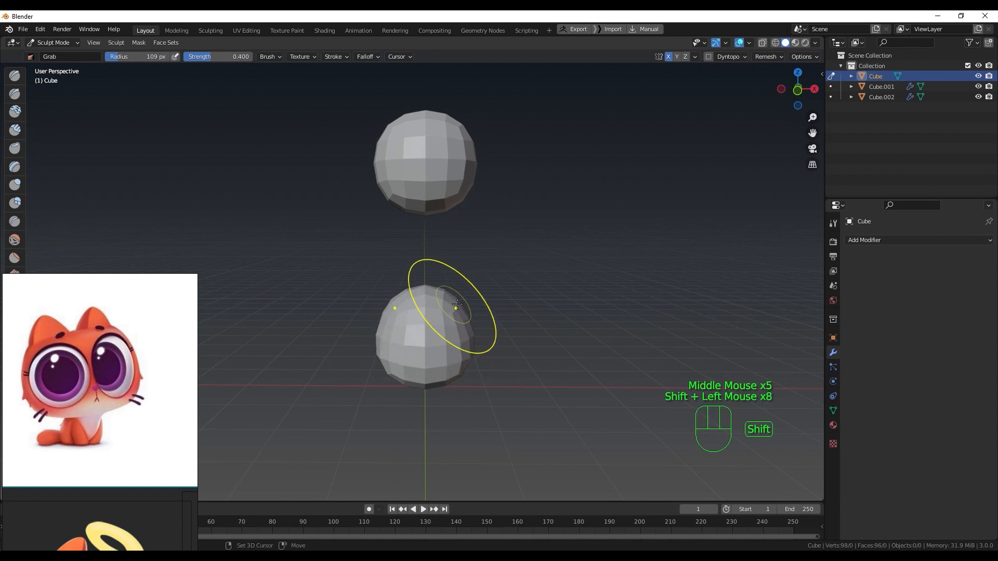
Step: Smooth the lower sphere's upper surface from the front-left and the side to round off its shoulders
{"action": "middle_click_drag", "start_coordinate": [456, 304], "coordinate": [385, 312]}
{"action": "left_click_drag", "start_coordinate": [385, 312], "coordinate": [380, 317], "text": "shift"}
{"action": "left_click_drag", "start_coordinate": [381, 317], "coordinate": [376, 322], "text": "shift"}
{"action": "left_click_drag", "start_coordinate": [376, 322], "coordinate": [371, 328], "text": "shift"}
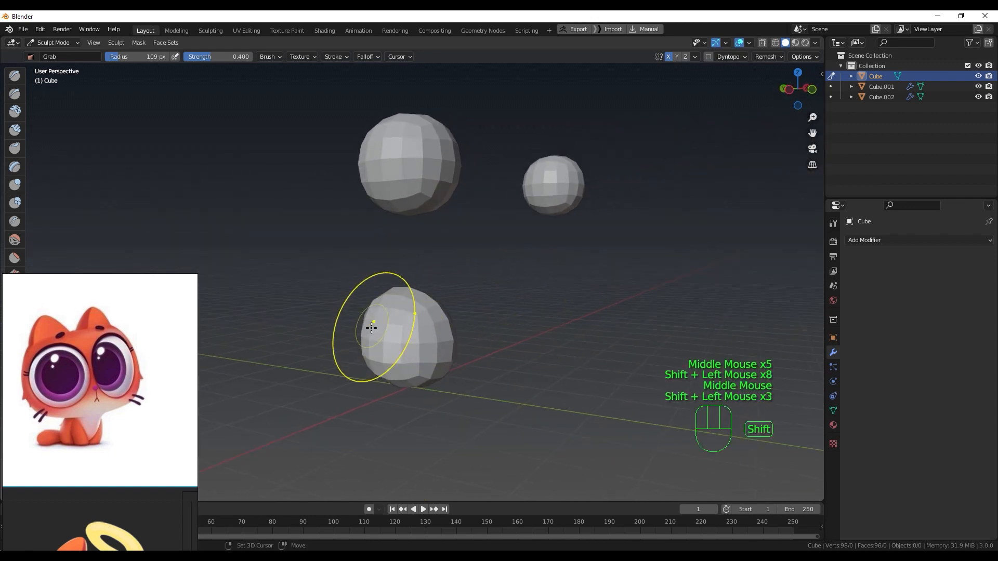
{"action": "left_click", "coordinate": [371, 327], "text": "shift"}
{"action": "middle_click_drag", "start_coordinate": [371, 327], "coordinate": [442, 314]}
{"action": "left_click_drag", "start_coordinate": [365, 310], "coordinate": [365, 314], "text": "shift"}
{"action": "left_click_drag", "start_coordinate": [366, 314], "coordinate": [365, 316], "text": "shift"}
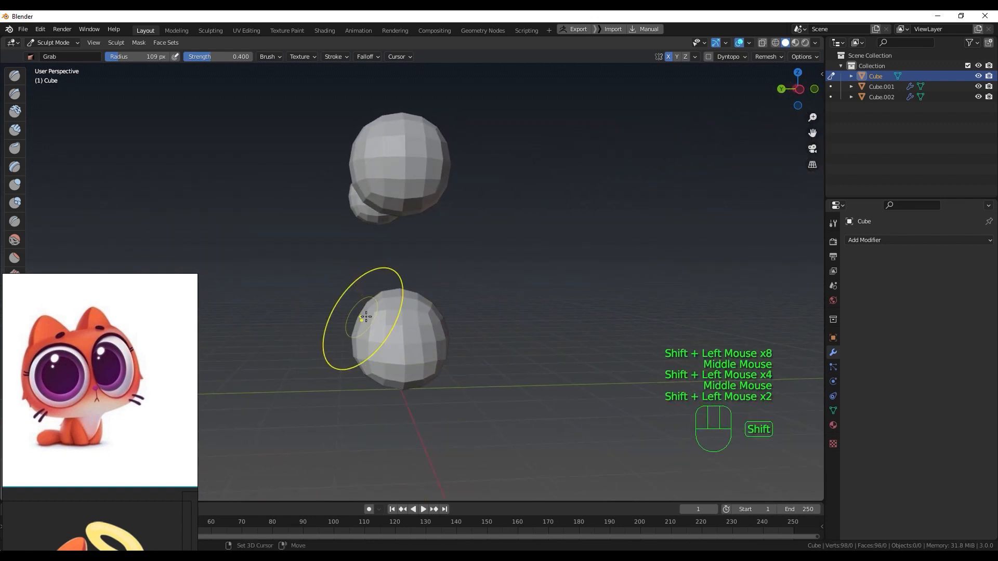
Step: Smooth around the top and upper back of the lower sphere to shape it into a narrower dome
{"action": "middle_click_drag", "start_coordinate": [389, 314], "coordinate": [360, 407]}
{"action": "left_click", "coordinate": [452, 319], "text": "shift"}
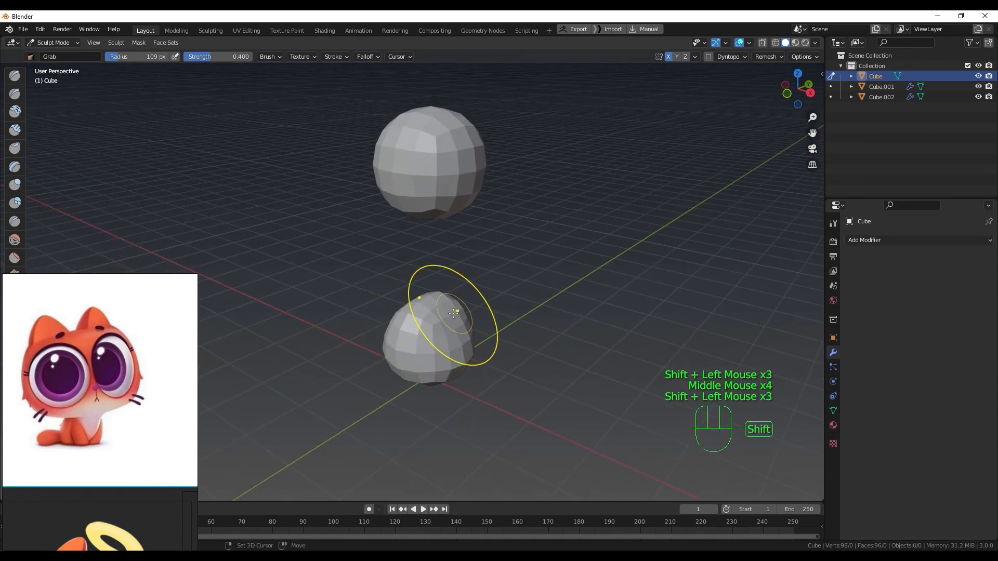
{"action": "middle_click_drag", "start_coordinate": [453, 314], "coordinate": [357, 301]}
{"action": "left_click", "coordinate": [410, 317], "text": "shift"}
{"action": "left_click", "coordinate": [424, 324], "text": "shift"}
{"action": "middle_click_drag", "start_coordinate": [424, 323], "coordinate": [501, 263]}
Step: Hide Cube.001 and Cube.002, and smooth the sides and lower part of the remaining body shape
{"action": "left_click", "coordinate": [978, 86]}
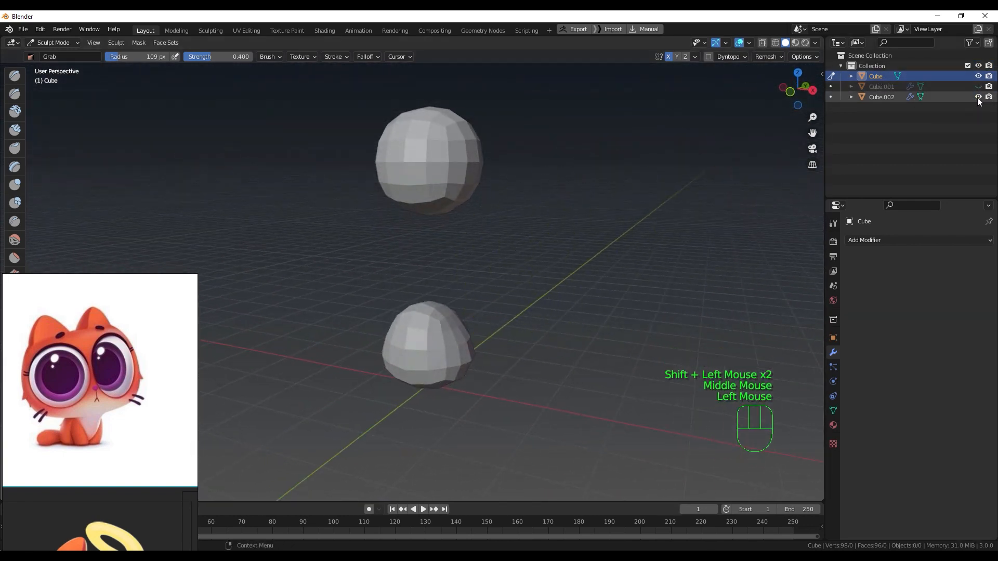
{"action": "left_click", "coordinate": [978, 97]}
{"action": "mouse_move", "coordinate": [483, 317]}
{"action": "middle_mouse_down"}
{"action": "mouse_move", "coordinate": [416, 357]}
{"action": "mouse_move", "coordinate": [496, 346]}
{"action": "mouse_move", "coordinate": [457, 345]}
{"action": "mouse_move", "coordinate": [495, 349]}
{"action": "mouse_move", "coordinate": [475, 340]}
{"action": "middle_mouse_up"}
{"action": "left_click", "coordinate": [449, 323], "text": "shift"}
{"action": "left_click", "coordinate": [456, 331], "text": "shift"}
{"action": "left_click", "coordinate": [431, 357], "text": "shift"}
{"action": "left_click", "coordinate": [446, 356], "text": "shift"}
Step: Reshape the body's side and lower edge with Grab strokes and smooth the area near its base
{"action": "left_click_drag", "start_coordinate": [448, 338], "coordinate": [455, 336]}
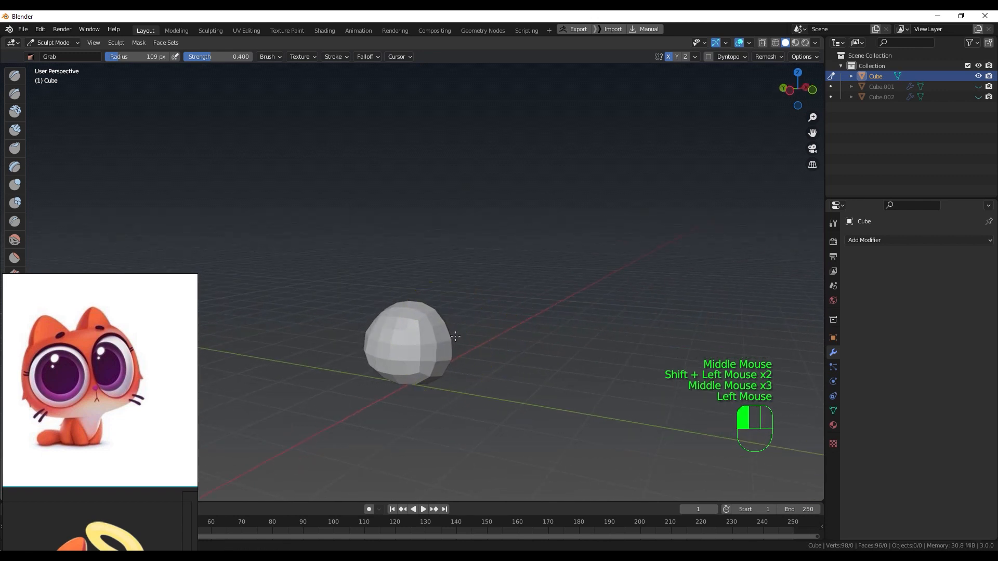
{"action": "left_click_drag", "start_coordinate": [430, 378], "coordinate": [405, 375]}
{"action": "left_click_drag", "start_coordinate": [402, 381], "coordinate": [395, 374]}
{"action": "middle_click_drag", "start_coordinate": [414, 369], "coordinate": [503, 358]}
{"action": "left_click_drag", "start_coordinate": [407, 367], "coordinate": [405, 368], "text": "shift"}
{"action": "middle_click_drag", "start_coordinate": [405, 367], "coordinate": [378, 363]}
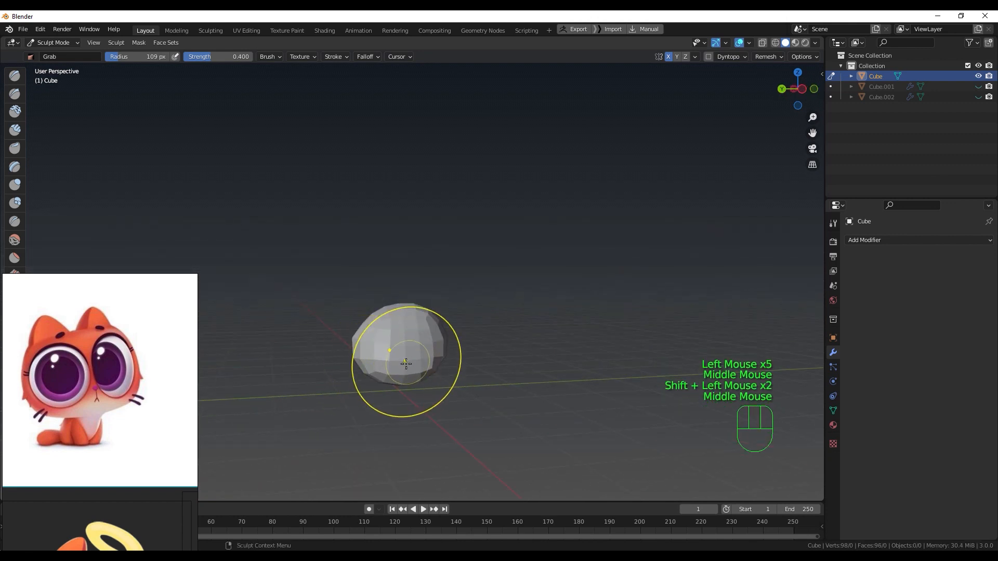
Step: Smooth the back of the body from the right view, and soften its surface from an angled view
{"action": "key", "text": "KP_3"}
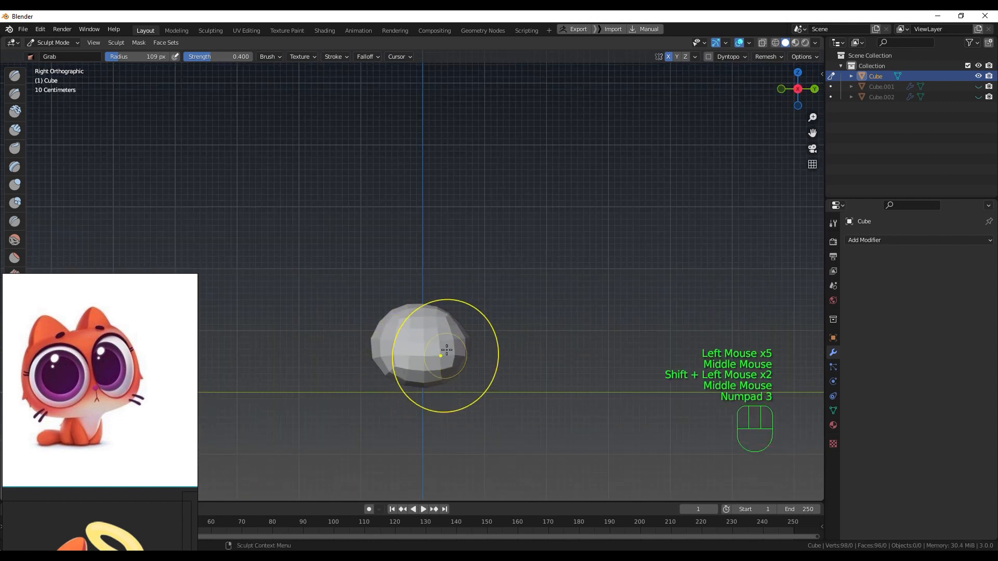
{"action": "left_click_drag", "start_coordinate": [460, 340], "coordinate": [457, 333], "text": "shift"}
{"action": "mouse_move", "coordinate": [456, 333]}
{"action": "middle_mouse_down"}
{"action": "mouse_move", "coordinate": [470, 353]}
{"action": "mouse_move", "coordinate": [470, 335]}
{"action": "mouse_move", "coordinate": [407, 349]}
{"action": "middle_mouse_up"}
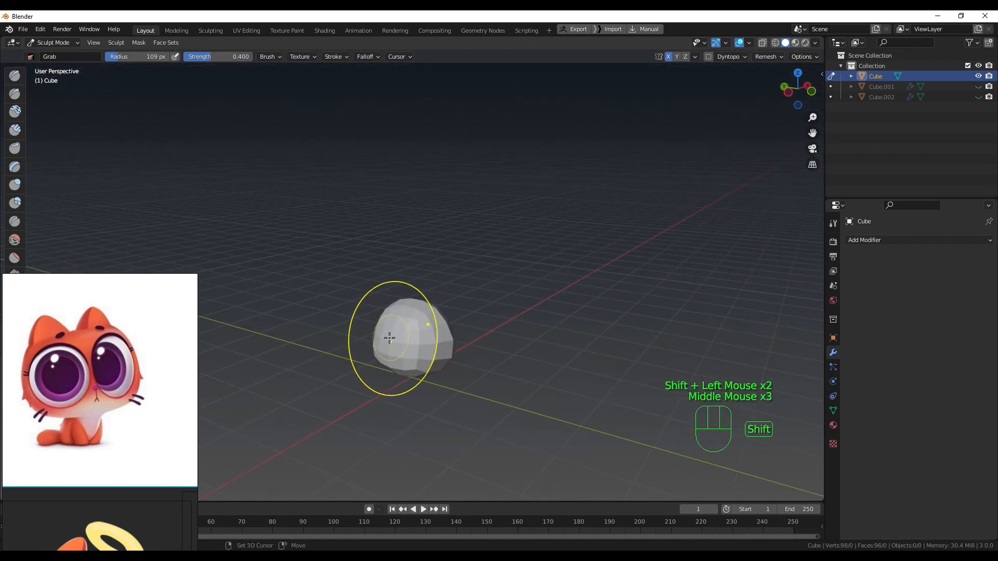
{"action": "left_click_drag", "start_coordinate": [400, 341], "coordinate": [398, 341], "text": "shift"}
Step: Adjust the top of the body with a Grab stroke and smooth its side
{"action": "middle_click_drag", "start_coordinate": [398, 340], "coordinate": [426, 304]}
{"action": "left_click_drag", "start_coordinate": [426, 304], "coordinate": [430, 307]}
{"action": "mouse_move", "coordinate": [409, 292]}
{"action": "middle_mouse_down"}
{"action": "mouse_move", "coordinate": [448, 325]}
{"action": "mouse_move", "coordinate": [448, 339]}
{"action": "mouse_move", "coordinate": [490, 333]}
{"action": "middle_mouse_up"}
{"action": "left_click", "coordinate": [457, 341], "text": "shift"}
{"action": "left_click", "coordinate": [463, 343], "text": "shift"}
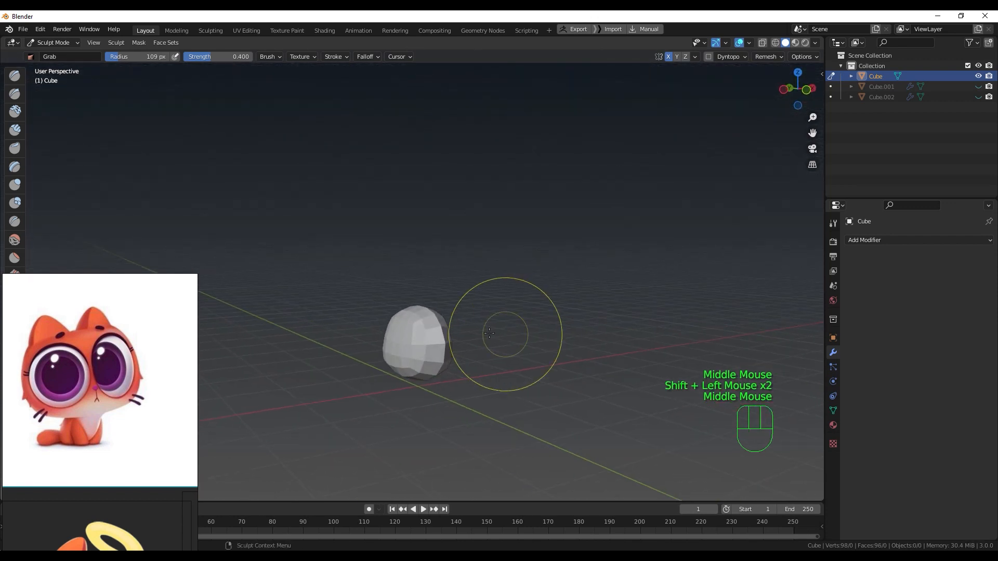
Step: Set the Grab brush radius to 73 px
{"action": "key", "text": "f"}
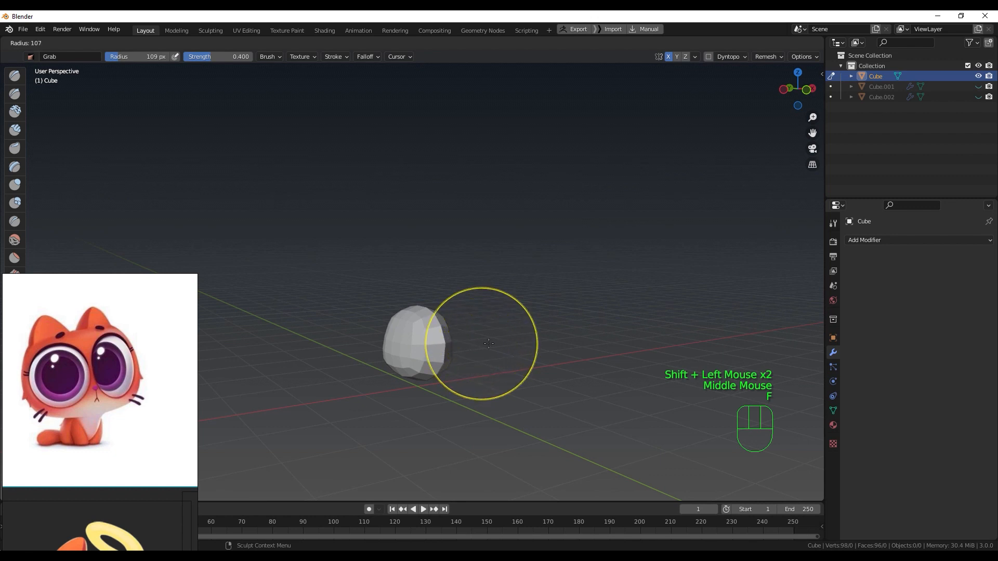
{"action": "left_click", "coordinate": [461, 350]}
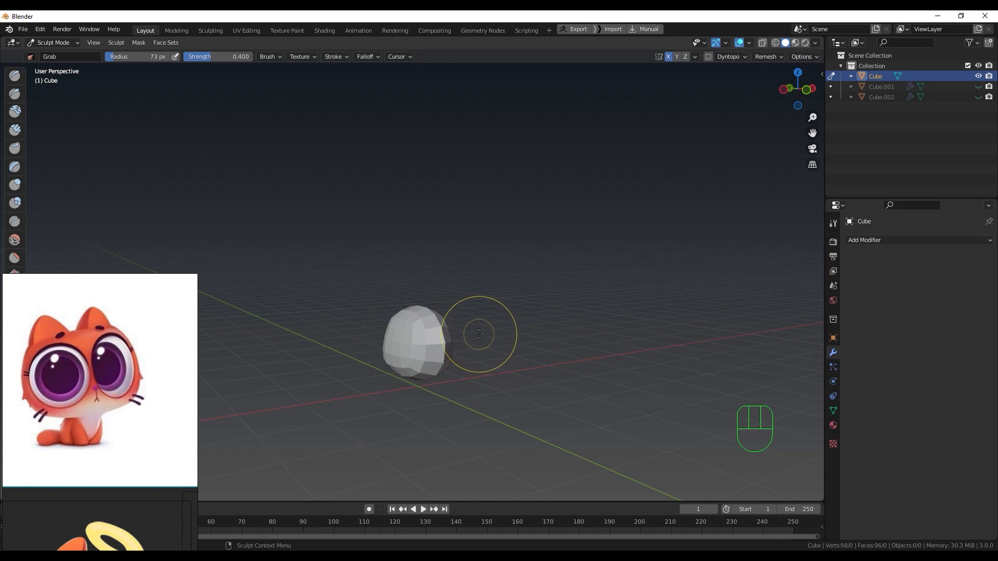
Step: Set the Grab brush strength to 0.509 and nudge the side of the body with short strokes
{"action": "key", "text": "shift+f"}
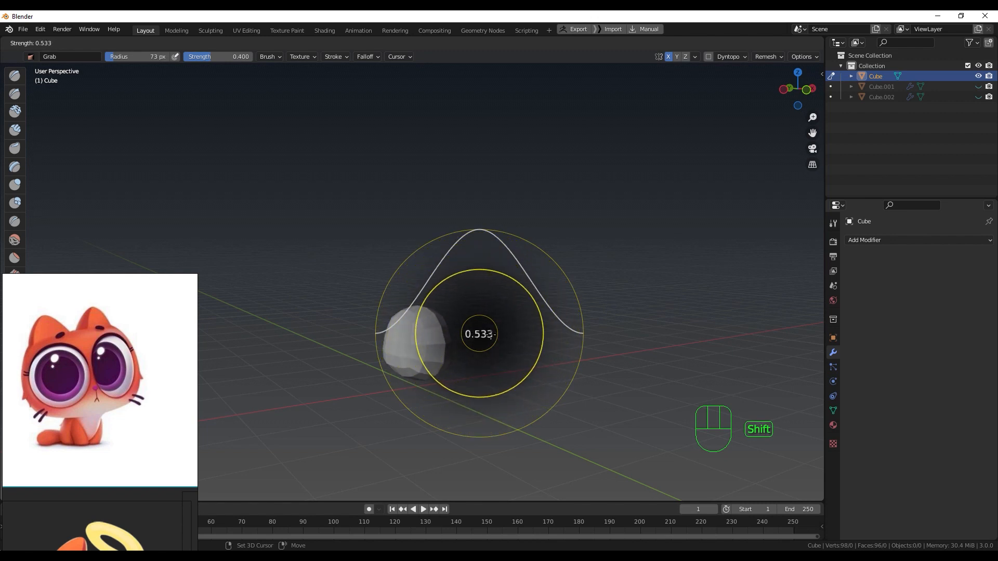
{"action": "left_click", "coordinate": [488, 334]}
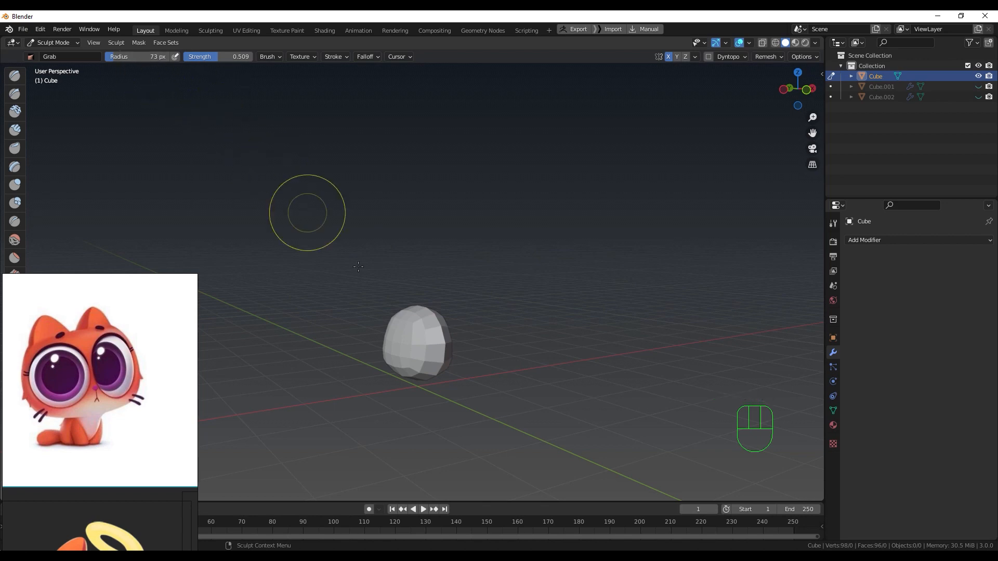
{"action": "middle_click_drag", "start_coordinate": [446, 331], "coordinate": [484, 345]}
{"action": "left_click", "coordinate": [447, 331]}
{"action": "left_click", "coordinate": [447, 330]}
{"action": "left_click", "coordinate": [450, 344]}
{"action": "left_click", "coordinate": [447, 345]}
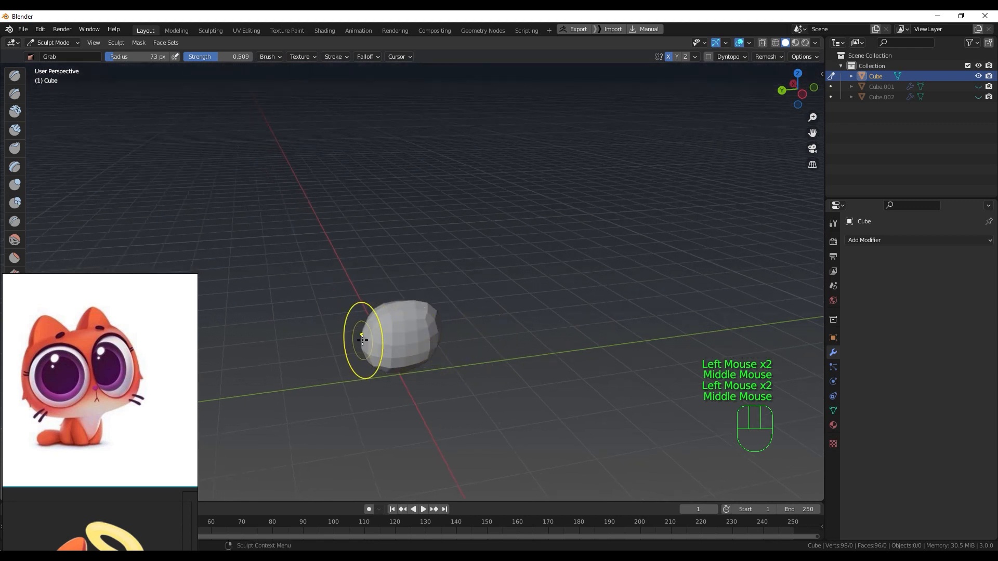
Step: Reshape the body's back and upper edge with Grab strokes, and adjust its lower side
{"action": "left_click_drag", "start_coordinate": [368, 339], "coordinate": [378, 312]}
{"action": "left_click", "coordinate": [390, 309]}
{"action": "middle_click_drag", "start_coordinate": [393, 309], "coordinate": [412, 319]}
{"action": "left_click", "coordinate": [423, 306]}
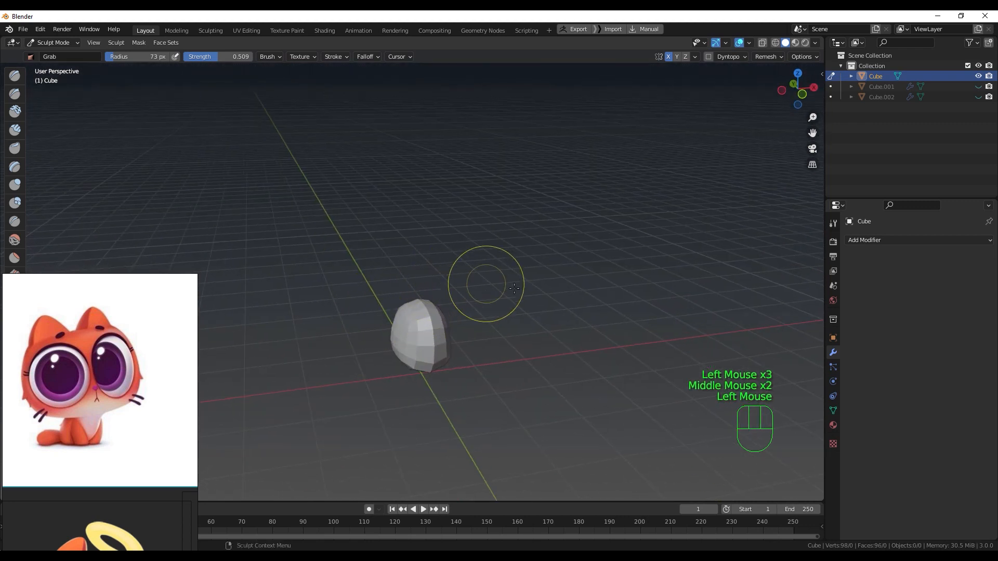
{"action": "middle_click_drag", "start_coordinate": [475, 283], "coordinate": [475, 283]}
{"action": "mouse_move", "coordinate": [475, 334]}
{"action": "middle_mouse_down"}
{"action": "mouse_move", "coordinate": [463, 329]}
{"action": "mouse_move", "coordinate": [435, 350]}
{"action": "mouse_move", "coordinate": [451, 356]}
{"action": "middle_mouse_up"}
{"action": "left_click_drag", "start_coordinate": [454, 355], "coordinate": [456, 357]}
{"action": "middle_click_drag", "start_coordinate": [457, 356], "coordinate": [454, 367]}
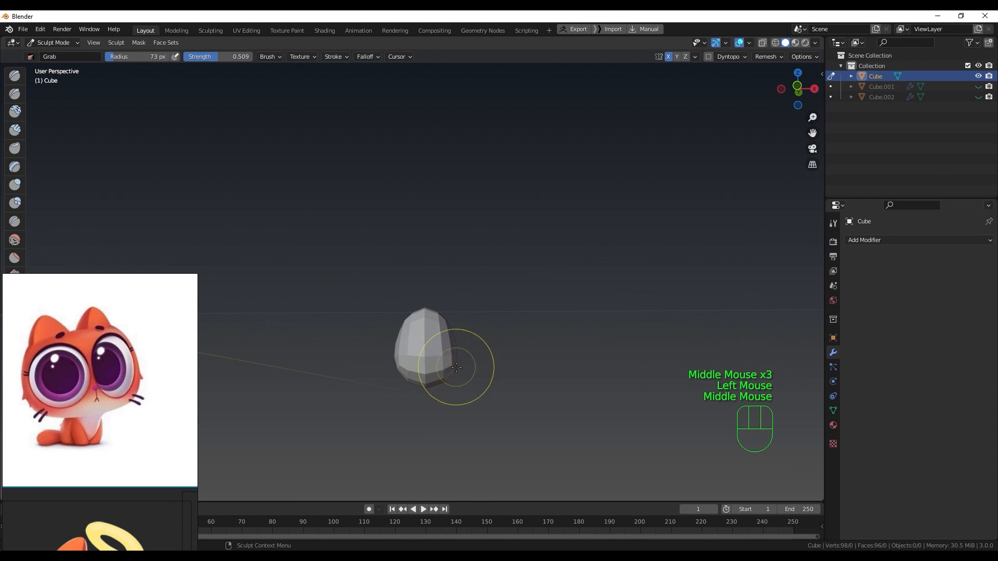
Step: Enlarge the Grab radius to 100 px and refine the body's outline in quad view from the top and front
{"action": "key", "text": "f"}
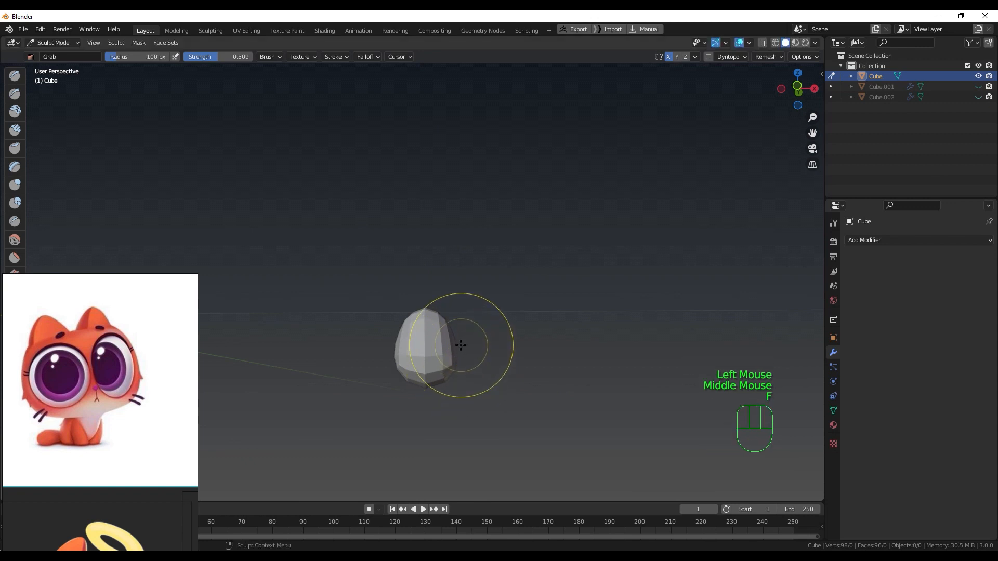
{"action": "key", "text": "ctrl"}
{"action": "key", "text": "ctrl+alt+q"}
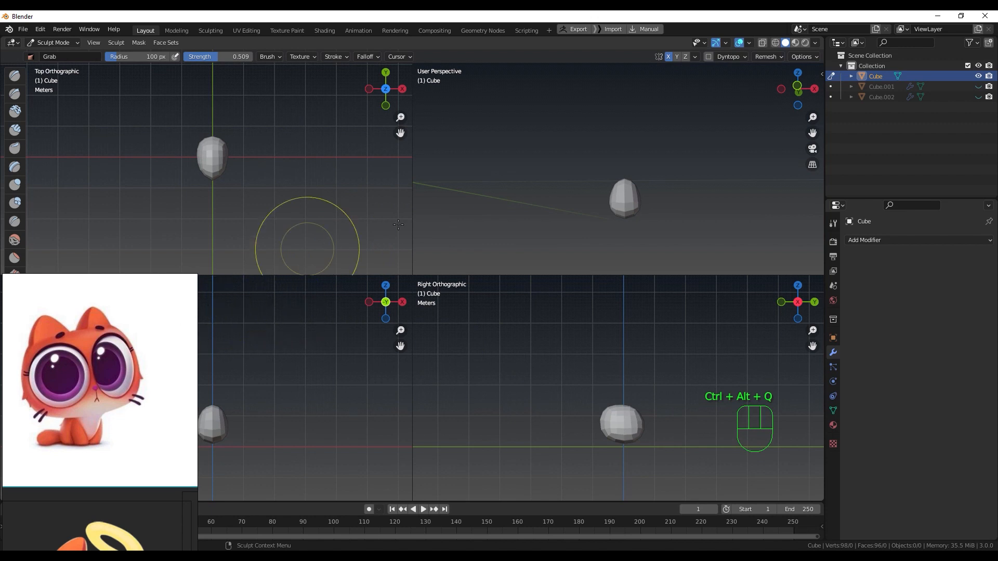
{"action": "mouse_move", "coordinate": [554, 203]}
{"action": "middle_mouse_down"}
{"action": "mouse_move", "coordinate": [533, 224]}
{"action": "mouse_move", "coordinate": [553, 216]}
{"action": "middle_mouse_up"}
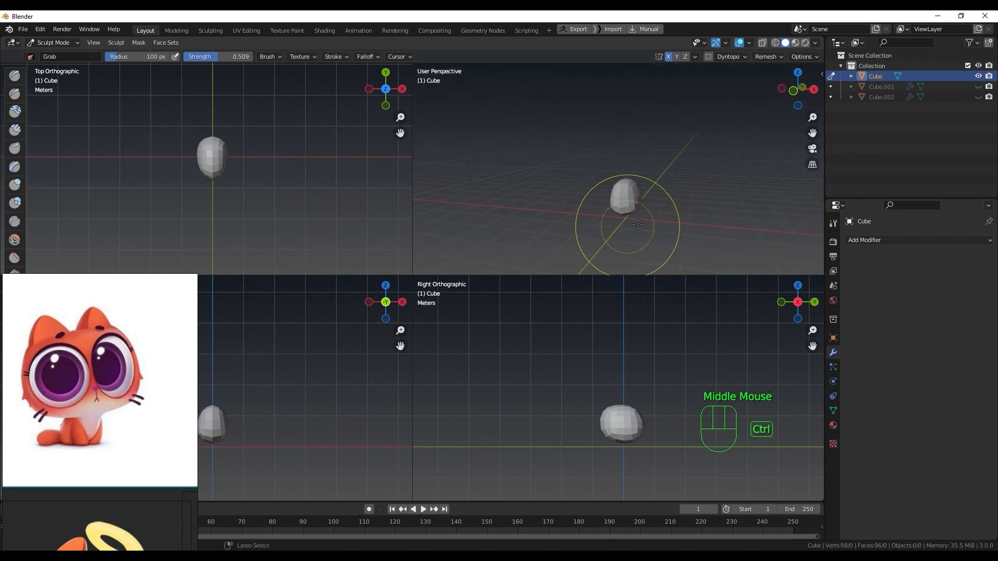
{"action": "middle_click_drag", "start_coordinate": [624, 217], "coordinate": [642, 211], "text": "ctrl"}
{"action": "left_click_drag", "start_coordinate": [647, 227], "coordinate": [652, 227]}
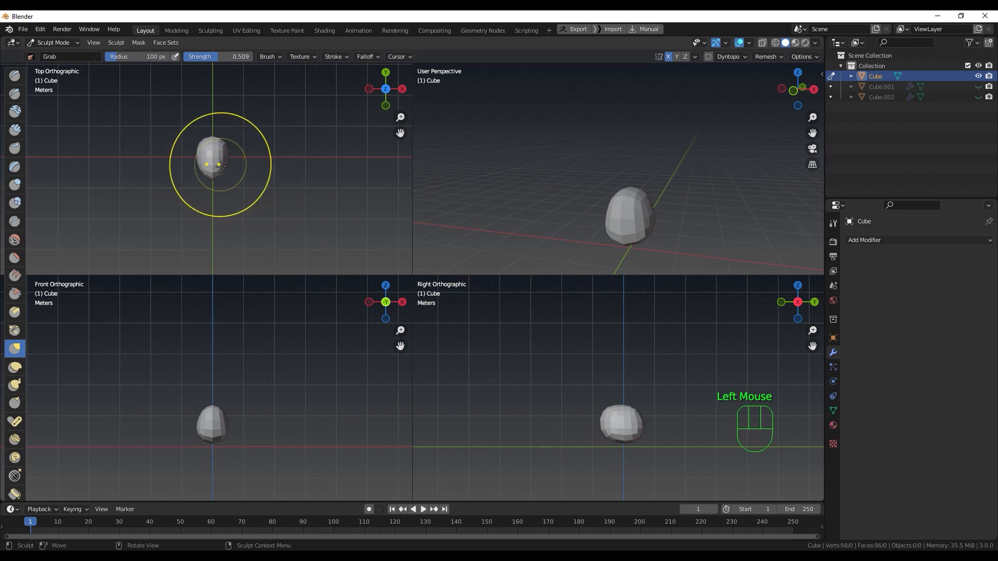
{"action": "left_click_drag", "start_coordinate": [218, 175], "coordinate": [218, 165]}
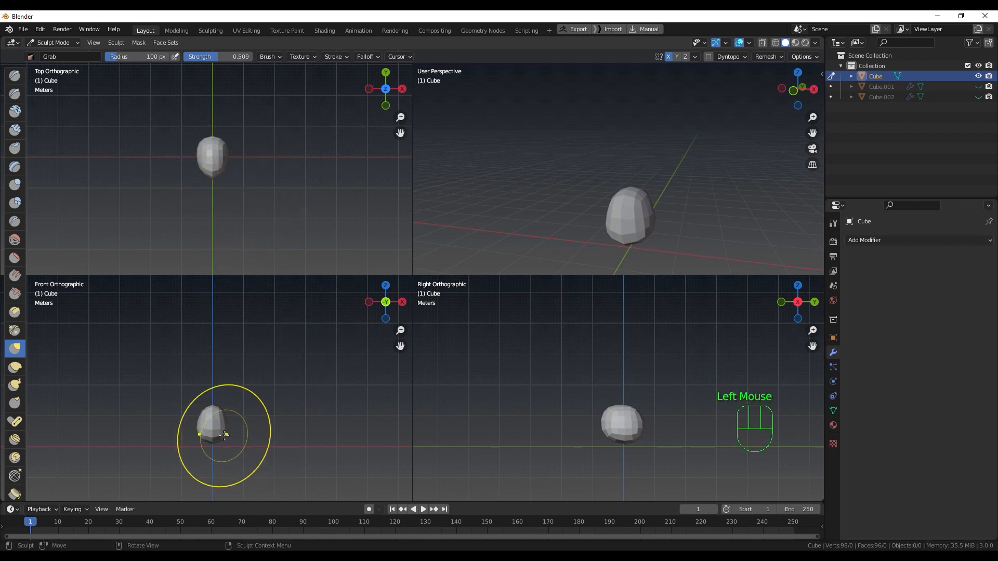
{"action": "left_click_drag", "start_coordinate": [225, 434], "coordinate": [224, 432]}
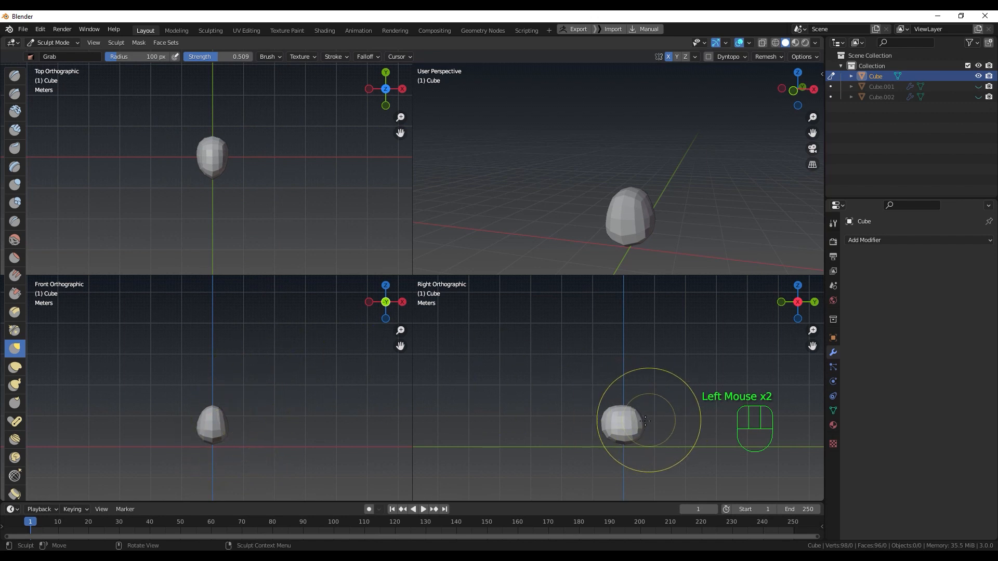
Step: Reduce the brush radius to 47 px, smooth the body's upper part in the right view and touch up its side in perspective
{"action": "key", "text": "f"}
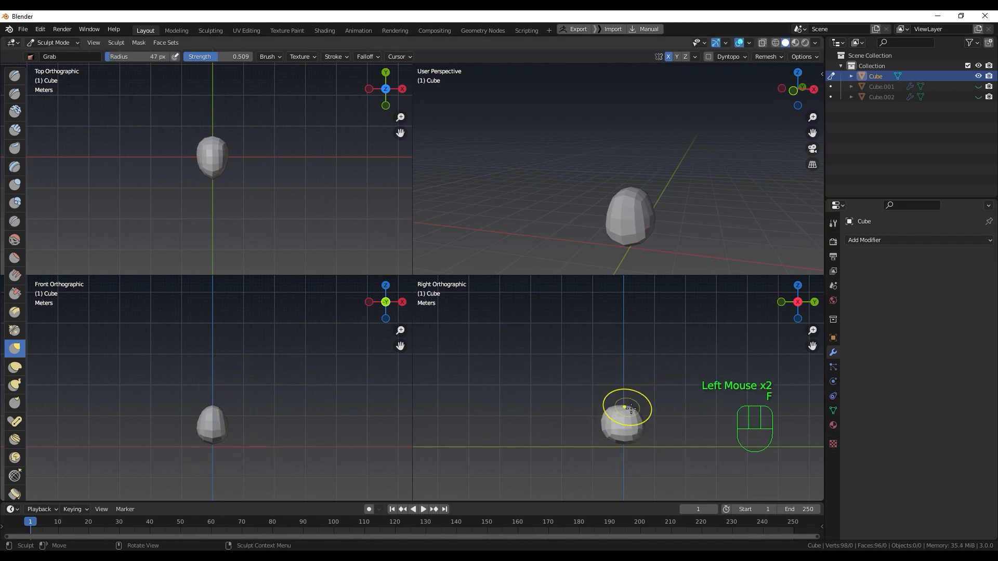
{"action": "left_click", "coordinate": [631, 411], "text": "shift"}
{"action": "left_click", "coordinate": [621, 414], "text": "shift"}
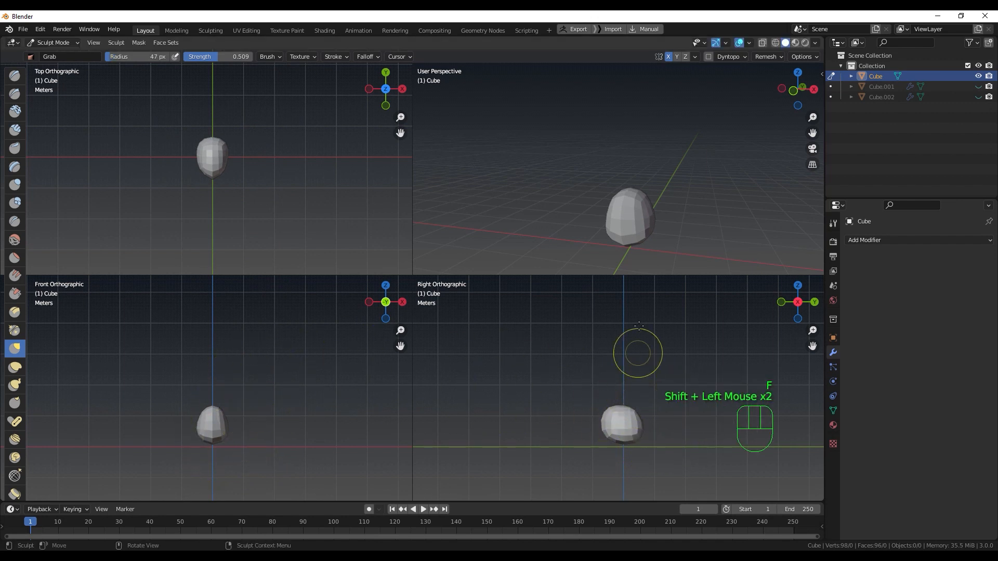
{"action": "mouse_move", "coordinate": [563, 218]}
{"action": "middle_mouse_down"}
{"action": "mouse_move", "coordinate": [700, 247]}
{"action": "mouse_move", "coordinate": [661, 229]}
{"action": "middle_mouse_up"}
{"action": "left_click", "coordinate": [648, 220]}
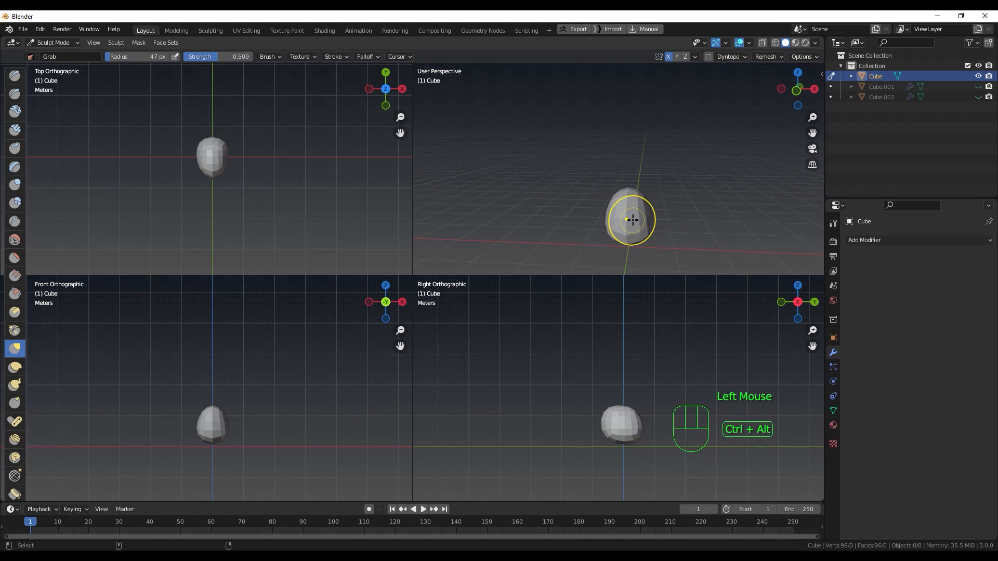
Step: Return from quad view to a single front view and unhide Cube.001 and Cube.002
{"action": "key", "text": "ctrl+alt+q"}
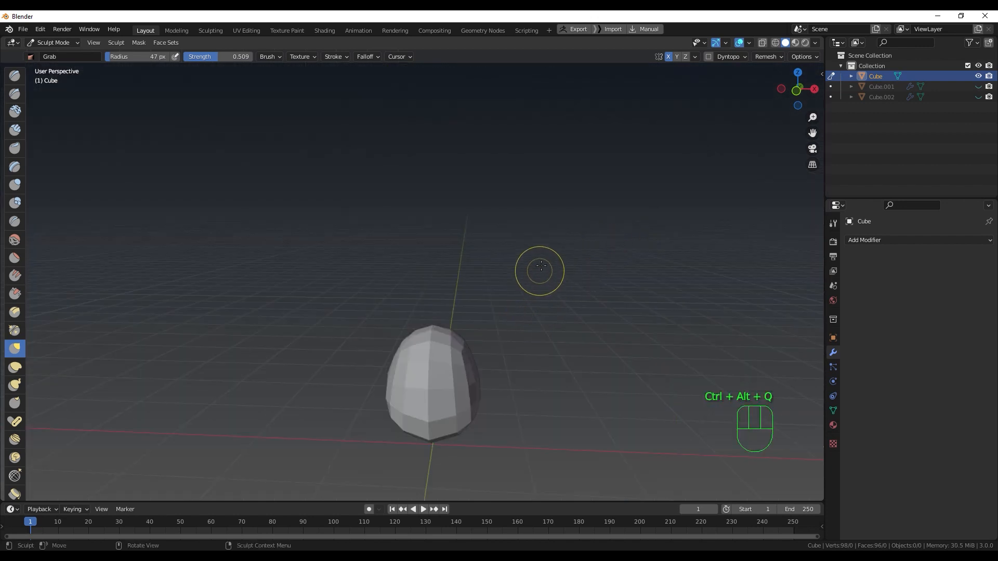
{"action": "middle_click_drag", "start_coordinate": [529, 301], "coordinate": [519, 334]}
{"action": "key", "text": "KP_1"}
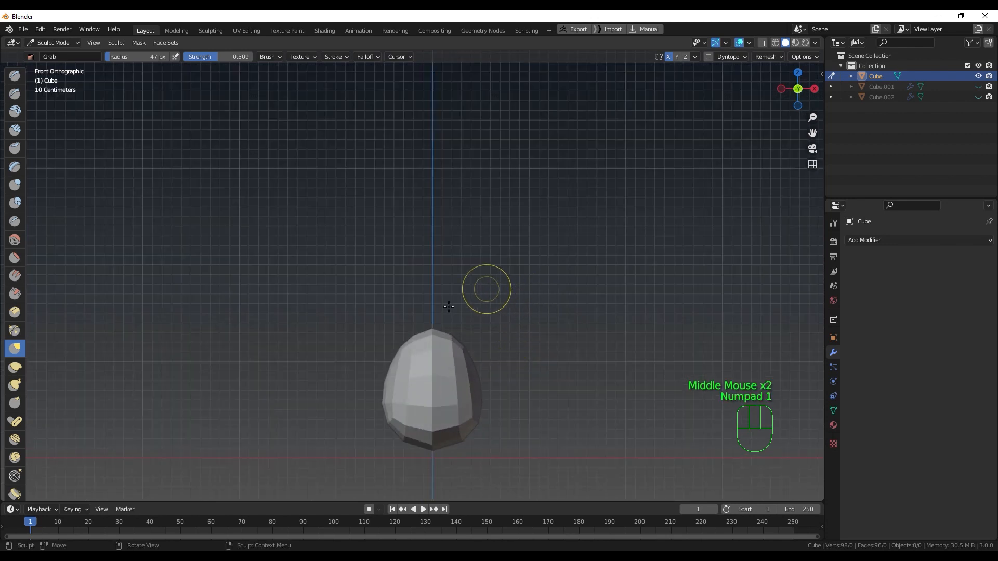
{"action": "left_click", "coordinate": [676, 557]}
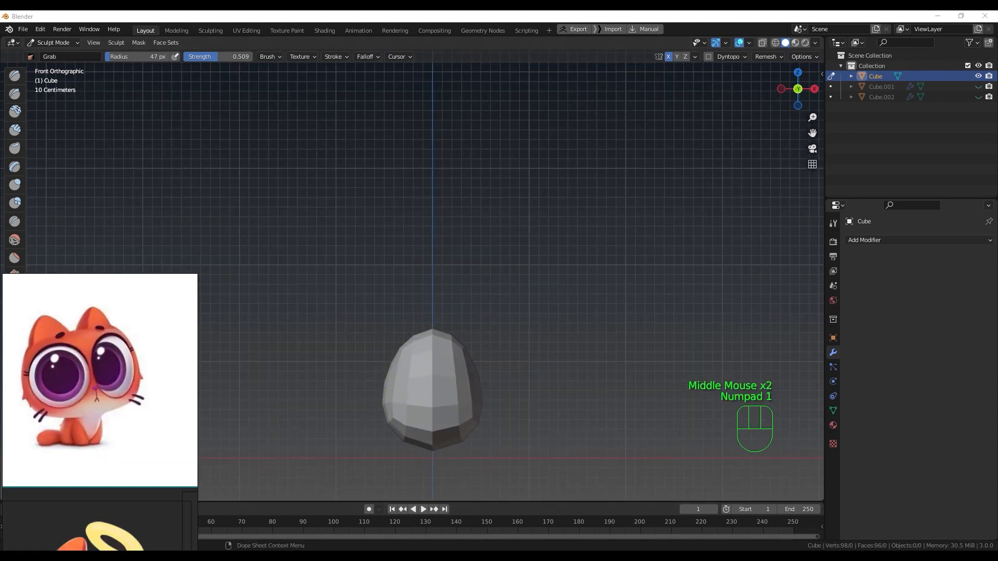
{"action": "middle_click_drag", "start_coordinate": [577, 263], "coordinate": [709, 189], "text": "ctrl"}
{"action": "left_click", "coordinate": [978, 87]}
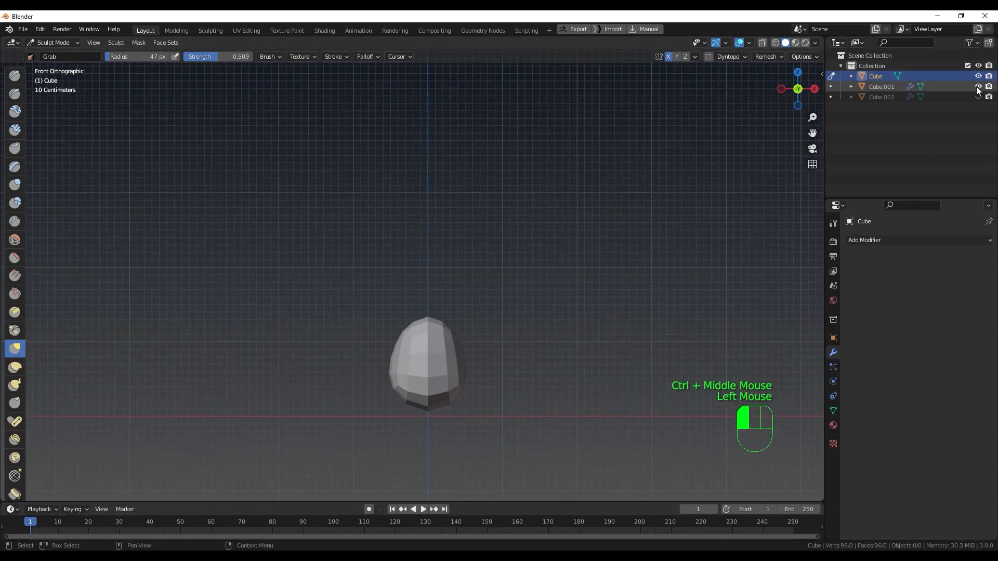
{"action": "left_click", "coordinate": [978, 98]}
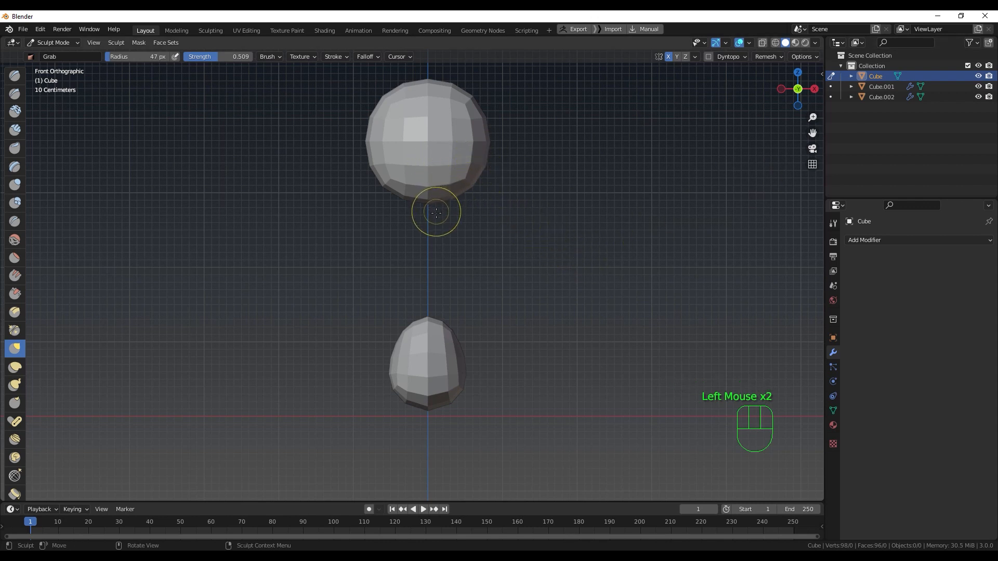
Step: Switch to Object Mode and apply the Subdivision modifier on Cube.002
{"action": "key", "text": "ctrl+Tab"}
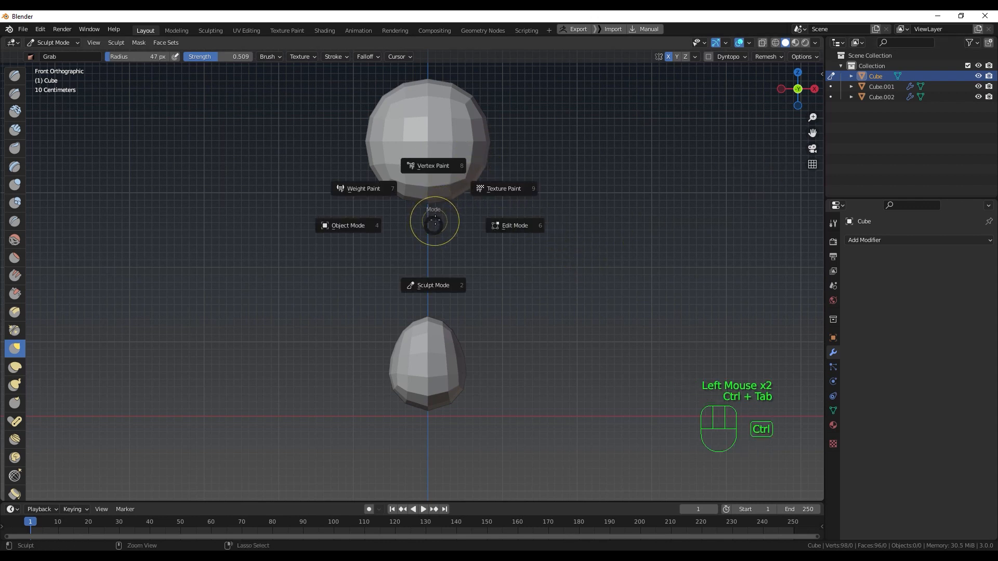
{"action": "left_click", "coordinate": [365, 224]}
{"action": "left_click", "coordinate": [441, 156]}
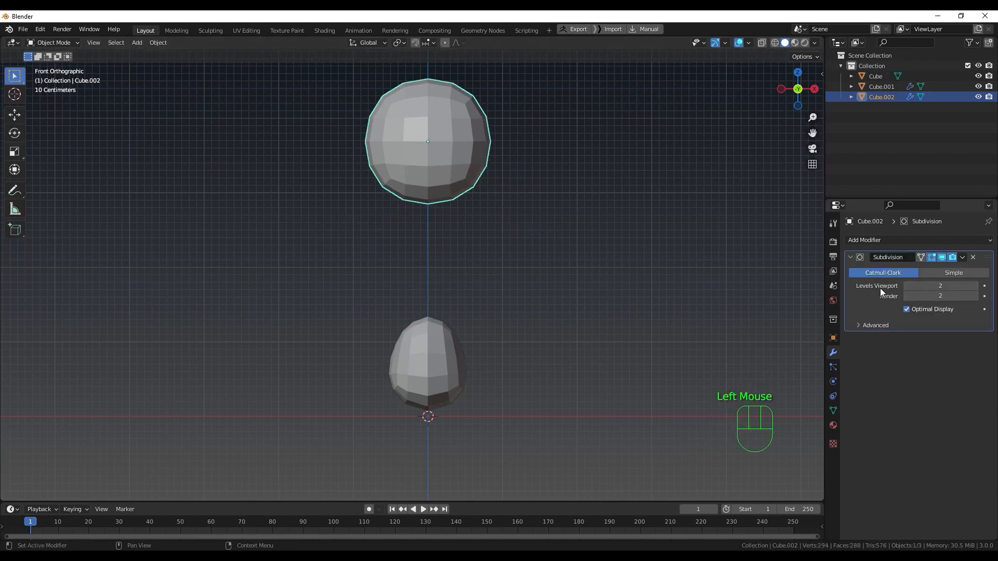
{"action": "key", "text": "ctrl"}
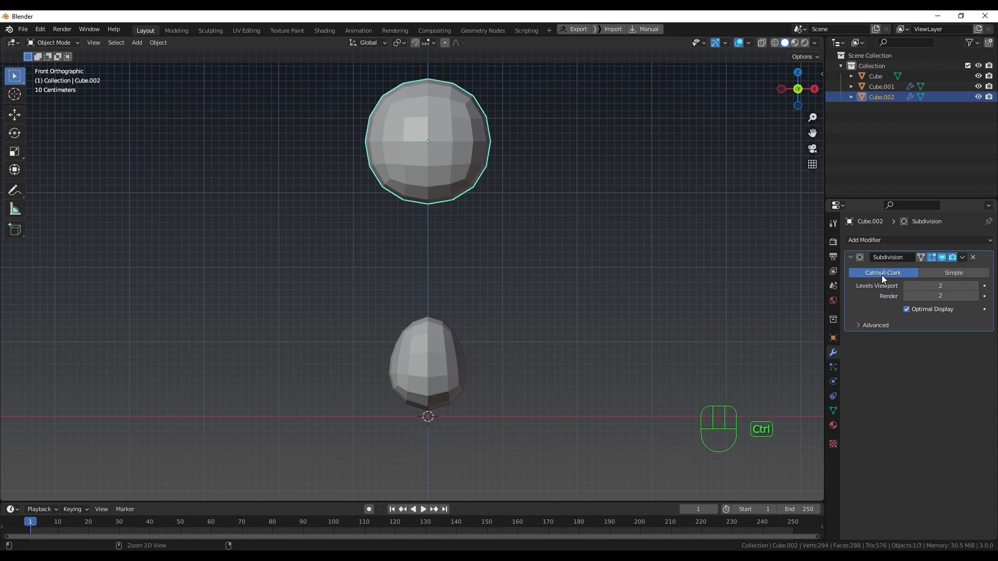
{"action": "left_click", "coordinate": [962, 257]}
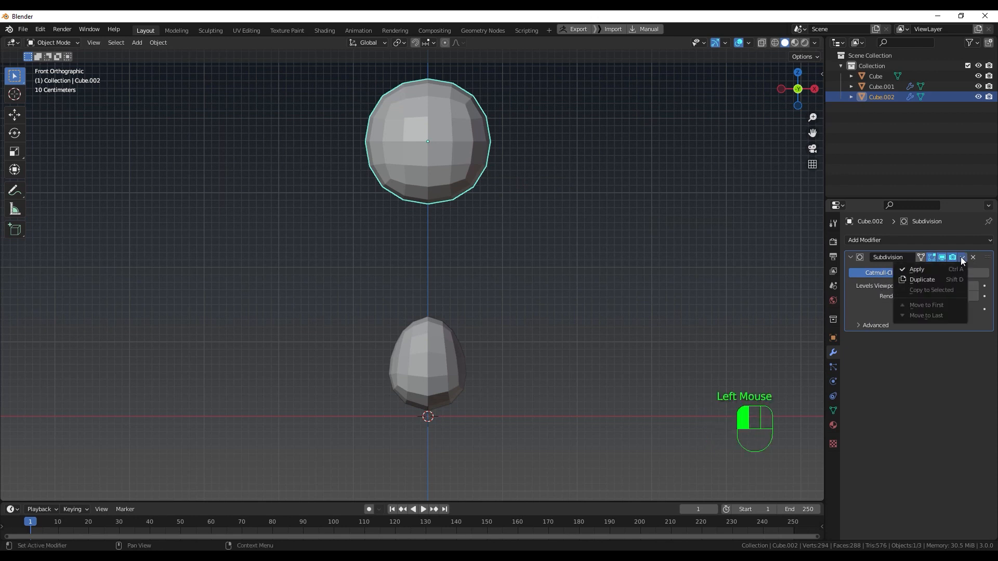
{"action": "left_click", "coordinate": [938, 274]}
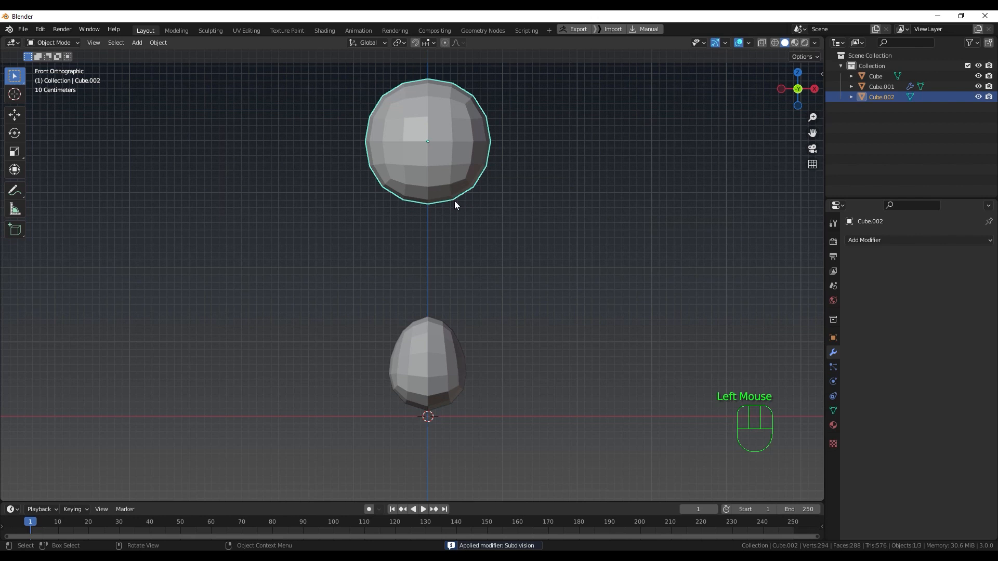
Step: Scale Cube.002 down to a small sphere and lower it along Z onto the top of the body
{"action": "key", "text": "s"}
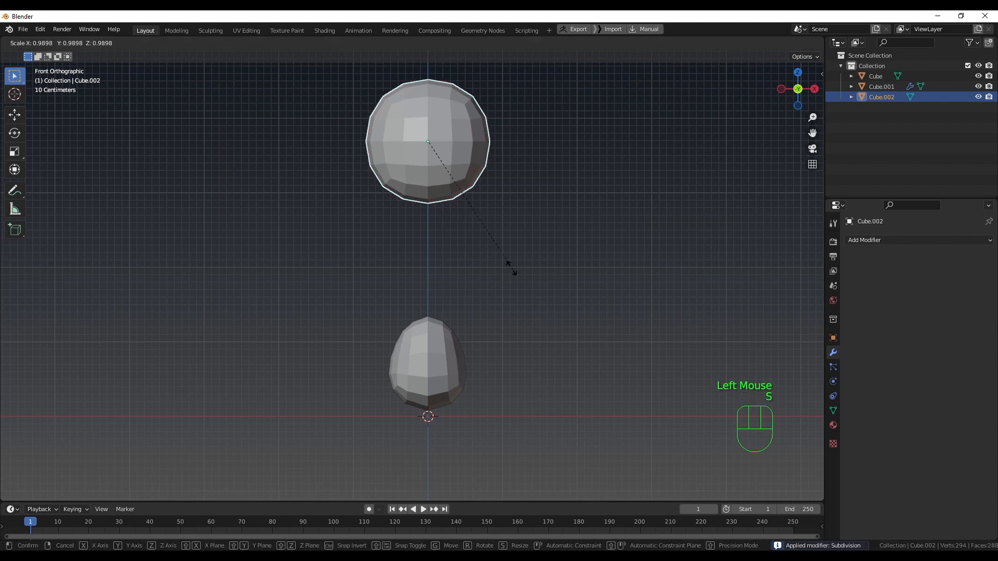
{"action": "left_click", "coordinate": [442, 203]}
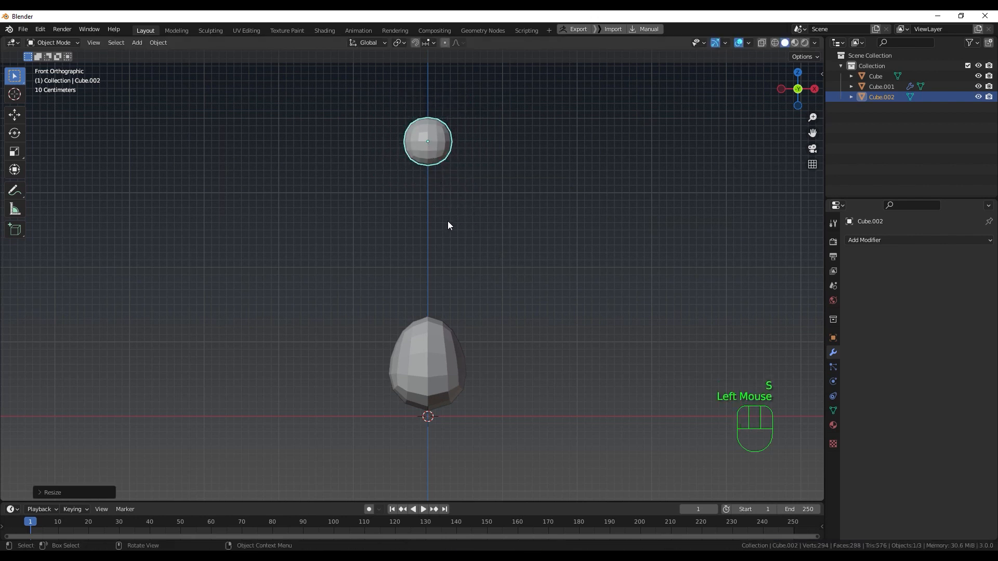
{"action": "key", "text": "g"}
{"action": "key", "text": "z"}
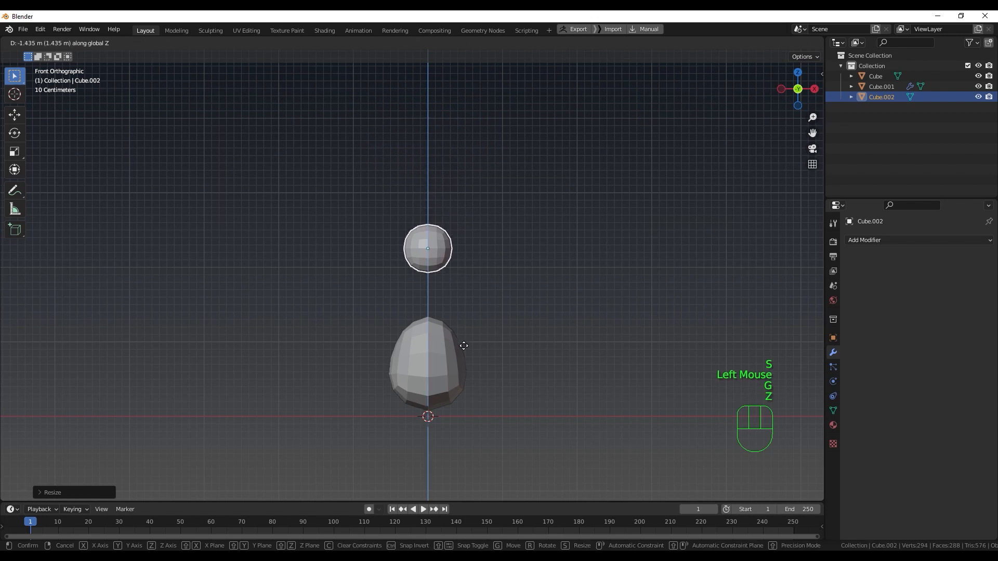
{"action": "left_click", "coordinate": [471, 375]}
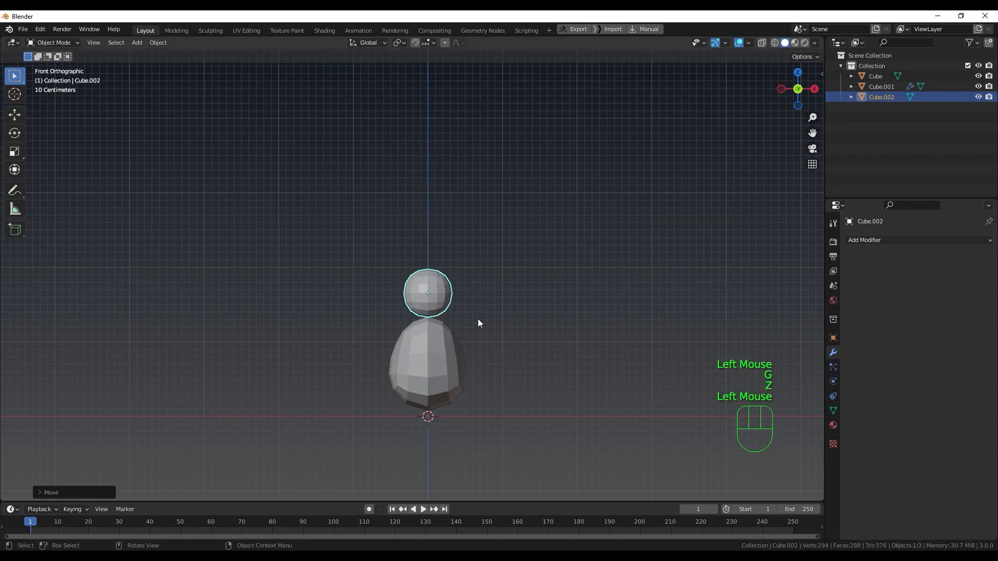
Step: Hide the large sphere Cube.001 while in the right view
{"action": "key", "text": "KP_3"}
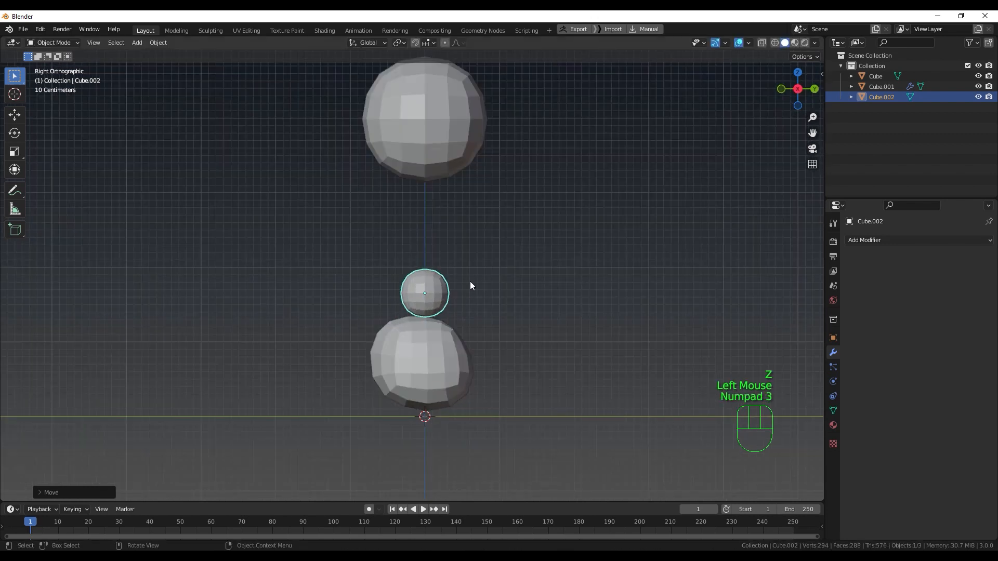
{"action": "left_click", "coordinate": [451, 143]}
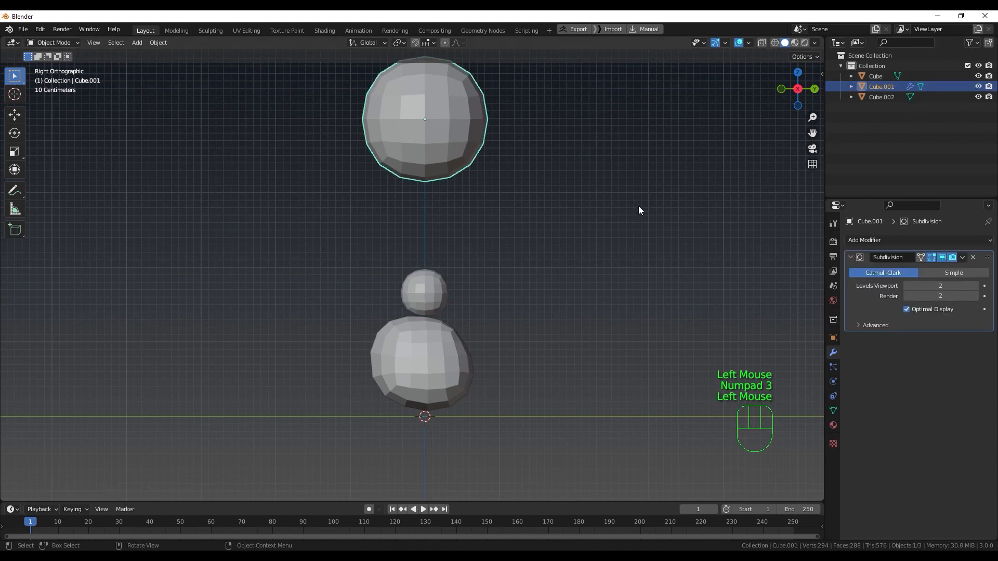
{"action": "key", "text": "h"}
Step: Move Cube.002 along Y toward the body's front, lower it to slightly overlap the body, and check it from the front
{"action": "left_click", "coordinate": [446, 300]}
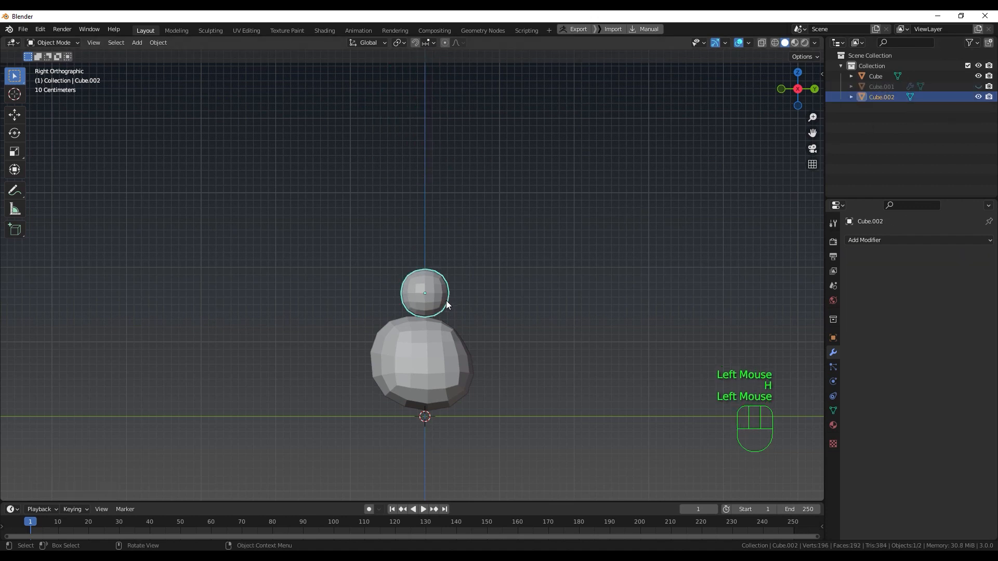
{"action": "key", "text": "g"}
{"action": "key", "text": "y"}
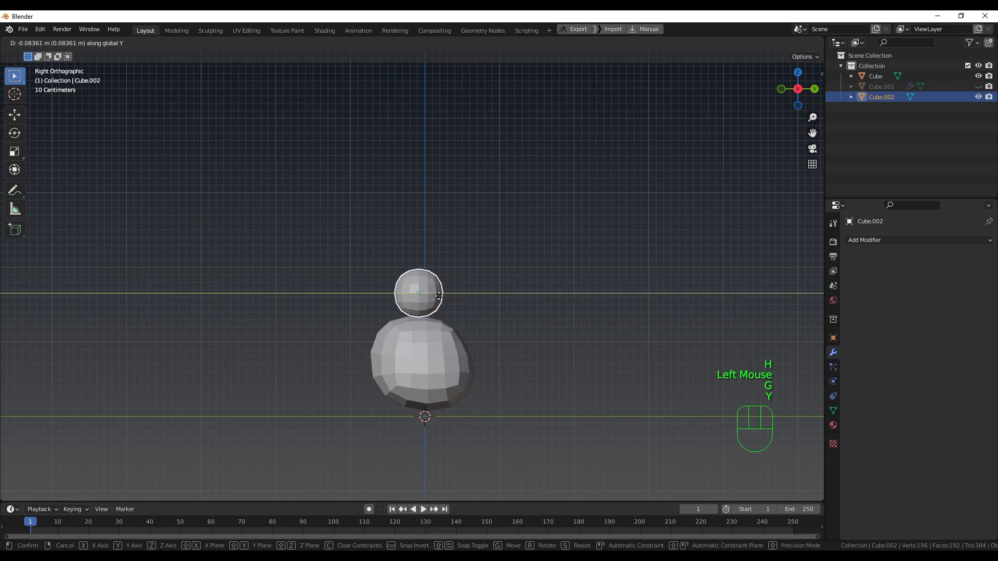
{"action": "left_click", "coordinate": [416, 297]}
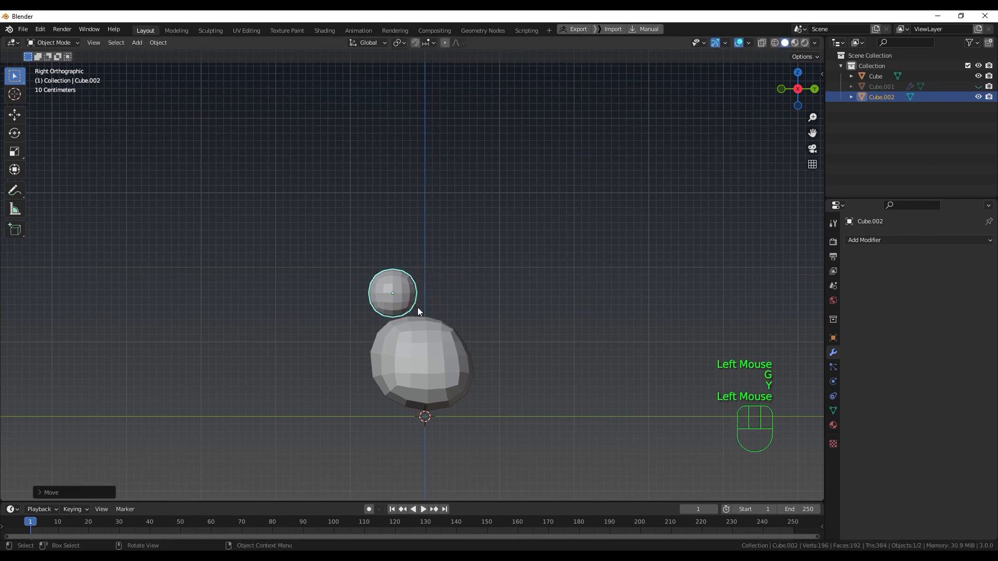
{"action": "key", "text": "g"}
{"action": "left_click", "coordinate": [390, 313]}
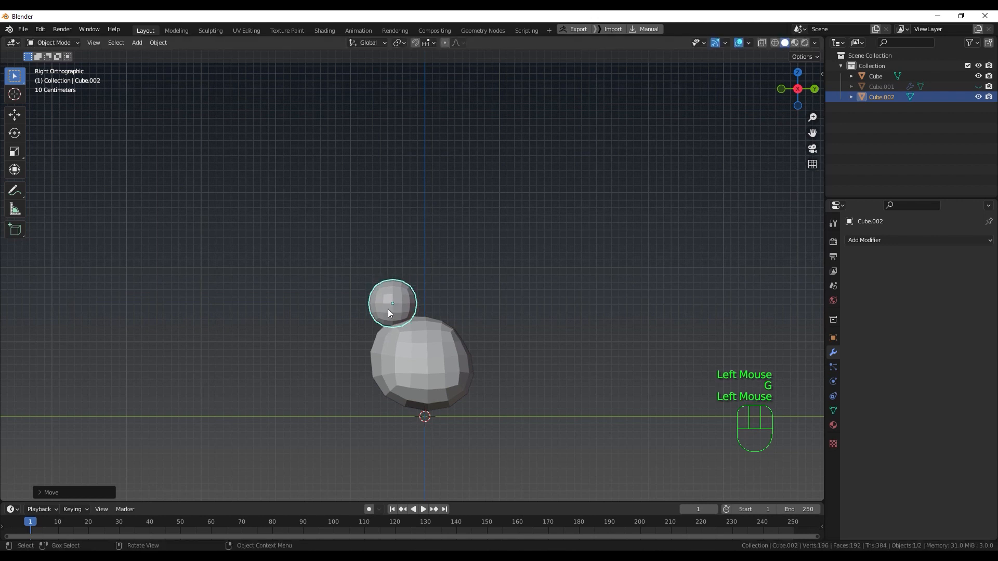
{"action": "key", "text": "KP_1"}
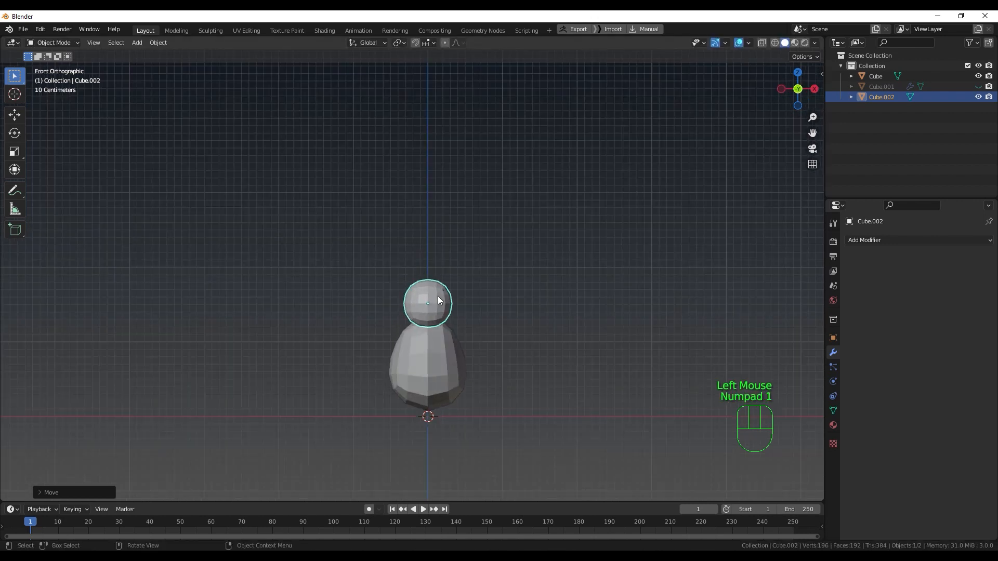
Step: Stretch Cube.002 along Z into a tall ellipsoid and check its shape from the right and front
{"action": "key", "text": "shift+space"}
{"action": "key", "text": "s"}
{"action": "left_click_drag", "start_coordinate": [432, 267], "coordinate": [419, 195]}
{"action": "key", "text": "KP_3"}
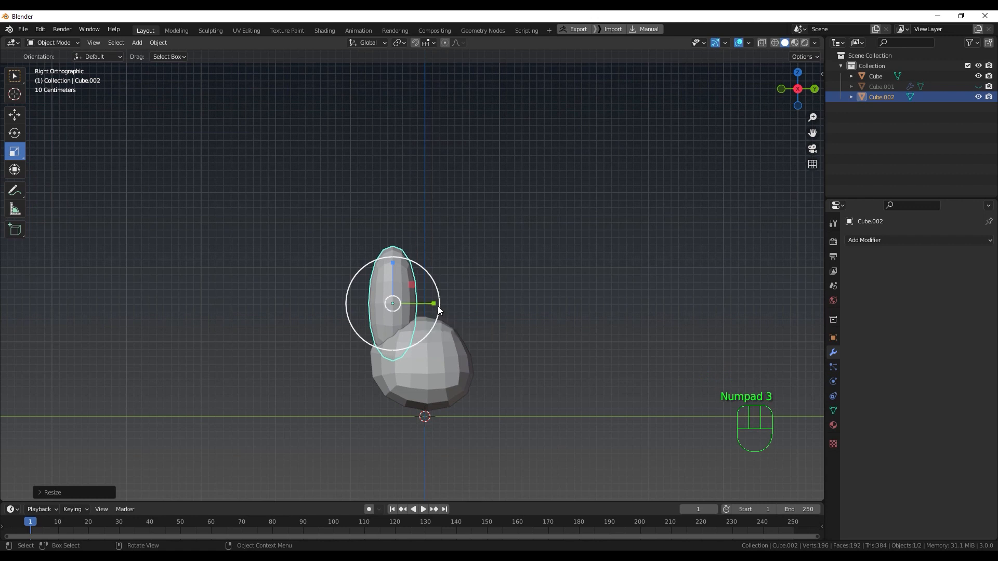
{"action": "key", "text": "KP_1"}
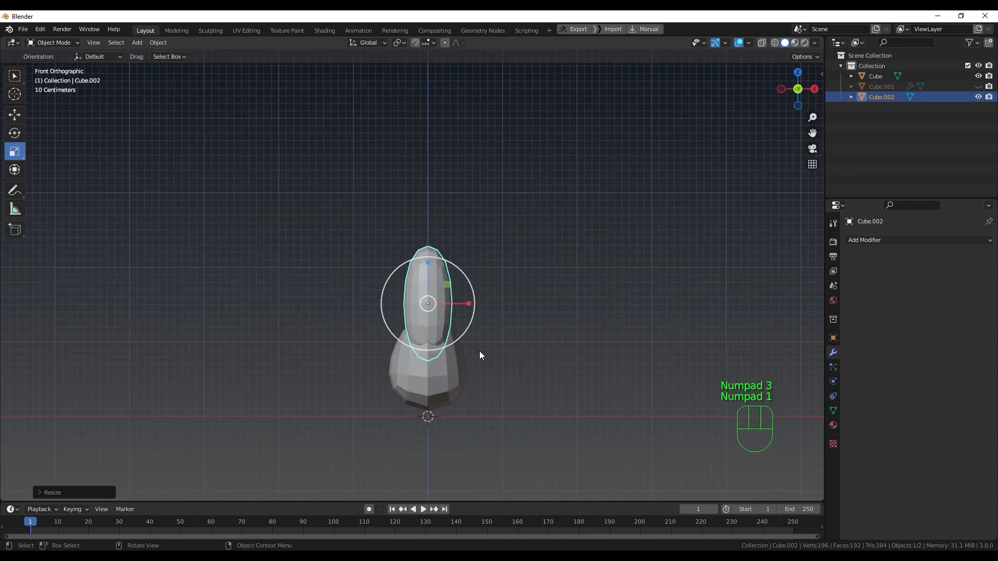
Step: Scale Cube.002 down uniformly to about 0.47 and lower it along Z onto the body
{"action": "key", "text": "s"}
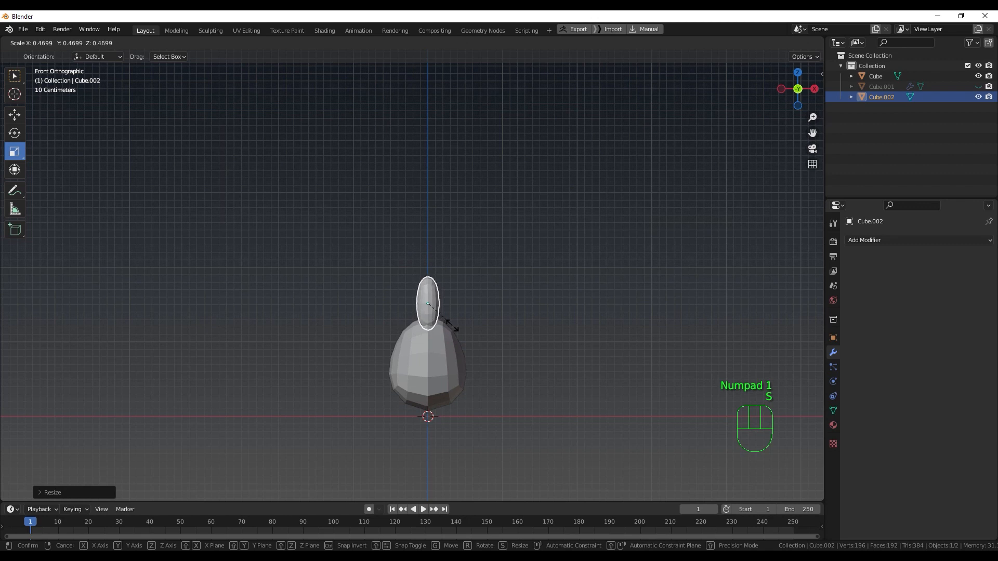
{"action": "left_click", "coordinate": [452, 327]}
{"action": "key", "text": "g"}
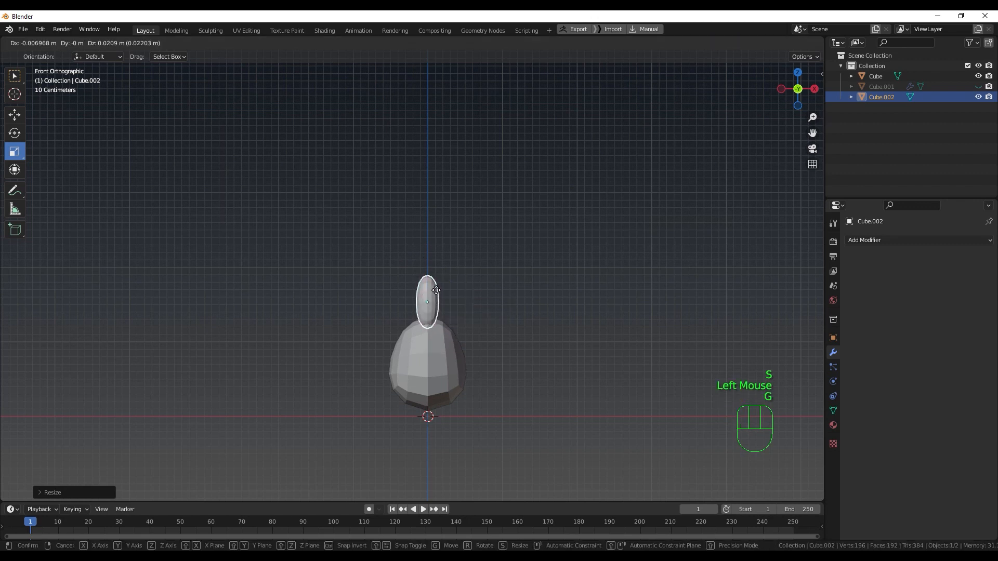
{"action": "key", "text": "z"}
{"action": "left_click", "coordinate": [438, 303]}
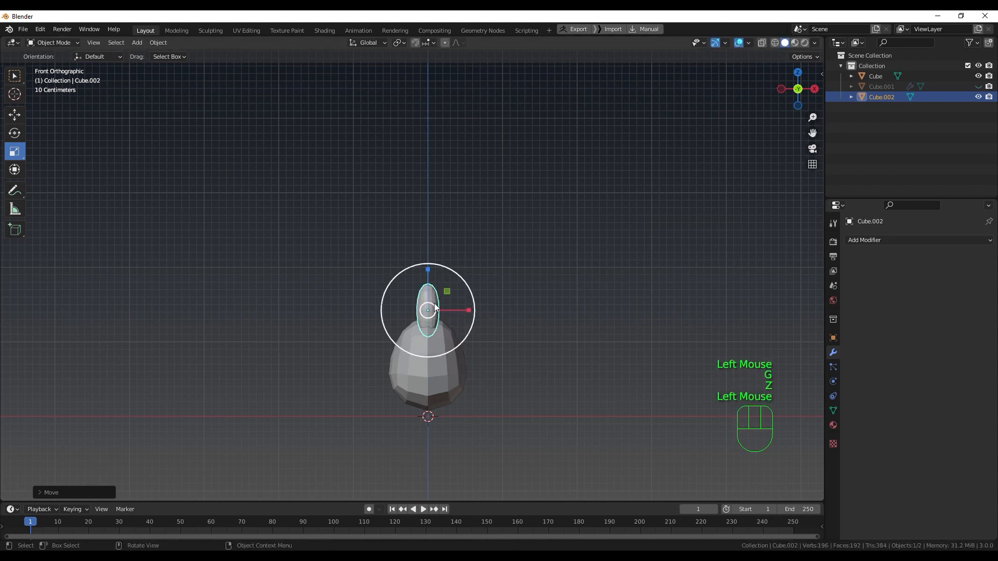
Step: Use X-ray display to lower Cube.002 slightly further along Z into the body, and restore solid display
{"action": "key", "text": "q"}
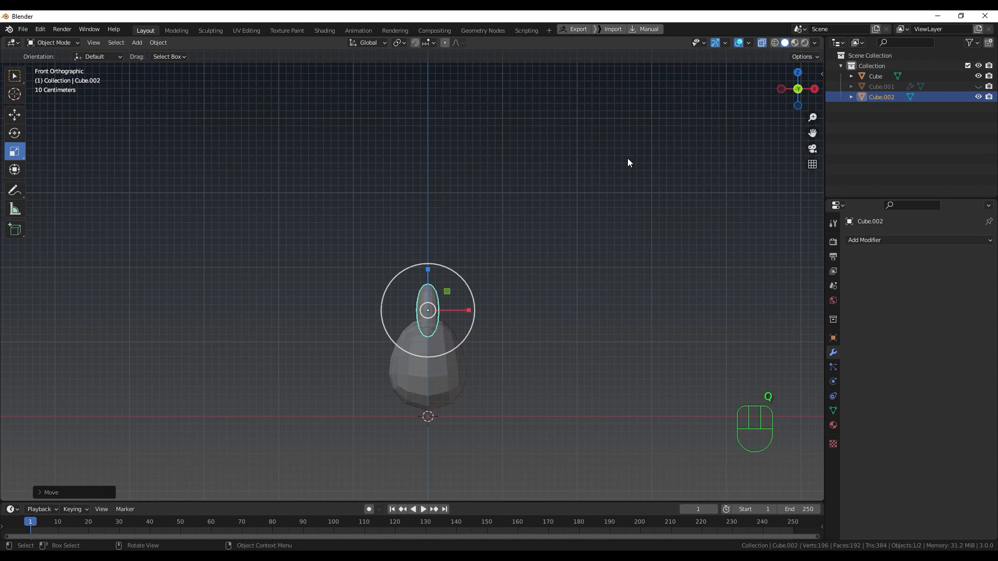
{"action": "key", "text": "q"}
{"action": "key", "text": "q"}
{"action": "right_click", "coordinate": [762, 43]}
{"action": "key", "text": "g"}
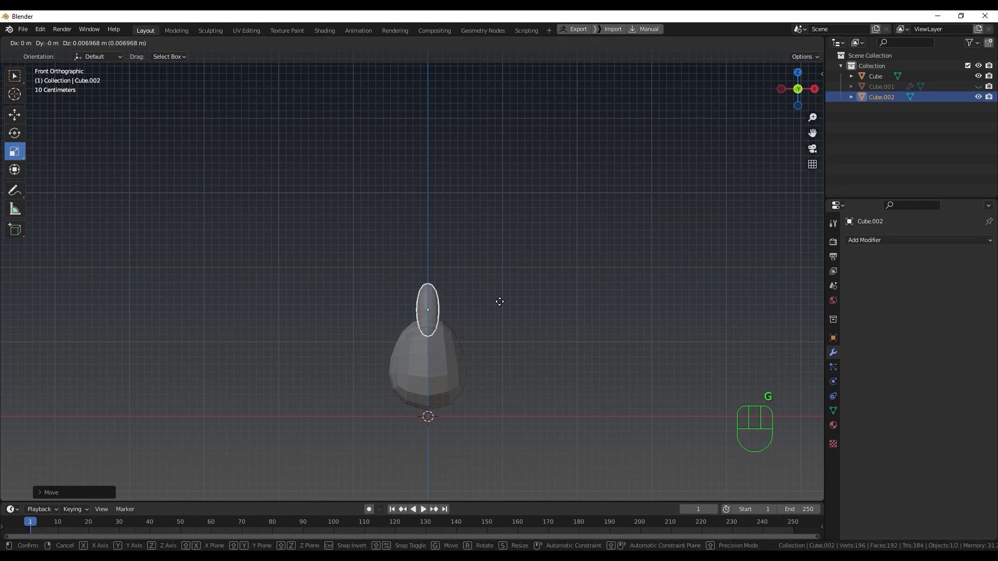
{"action": "key", "text": "z"}
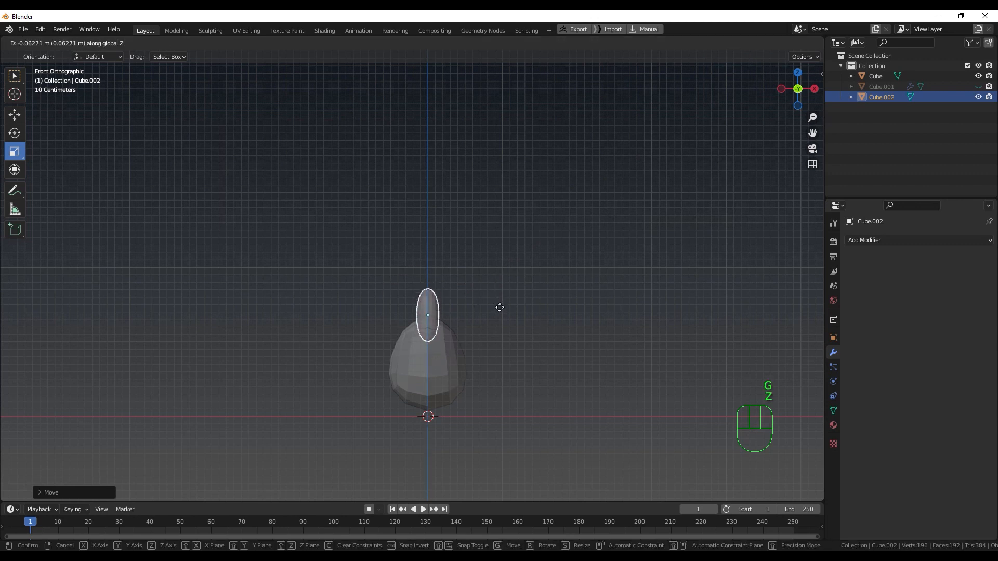
{"action": "left_click", "coordinate": [492, 312]}
{"action": "mouse_move", "coordinate": [505, 309]}
{"action": "middle_mouse_down"}
{"action": "mouse_move", "coordinate": [612, 317]}
{"action": "mouse_move", "coordinate": [507, 304]}
{"action": "mouse_move", "coordinate": [510, 324]}
{"action": "middle_mouse_up"}
{"action": "key", "text": "q"}
{"action": "key", "text": "KP_1"}
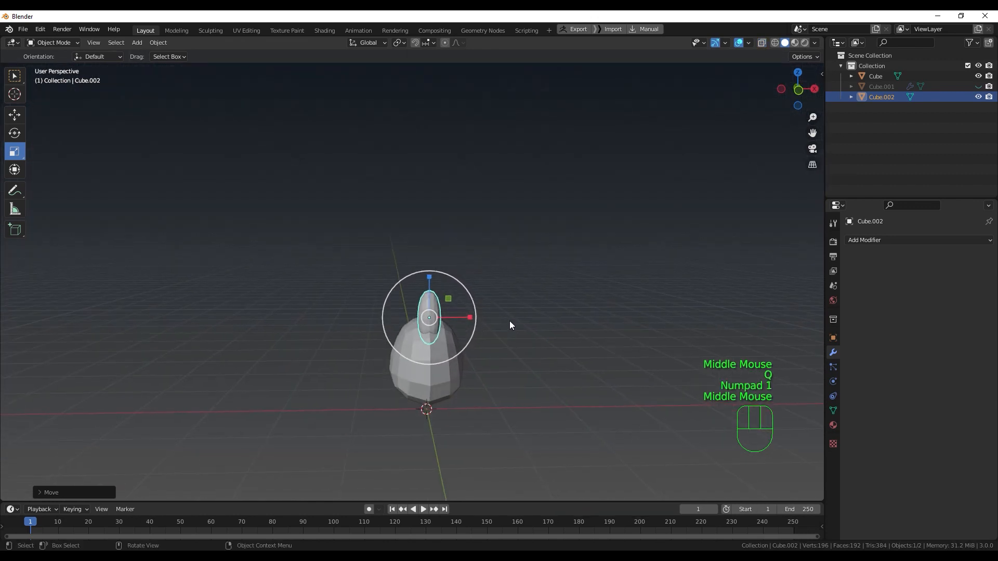
Step: Switch Cube.002 to Sculpt Mode and orbit around it for sculpting
{"action": "key", "text": "ctrl+Tab"}
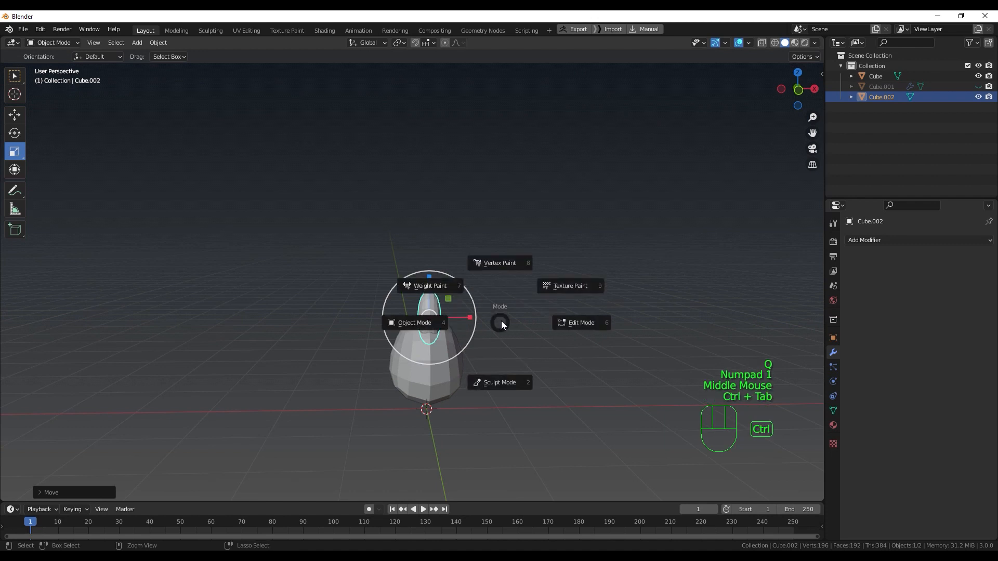
{"action": "left_click", "coordinate": [496, 383]}
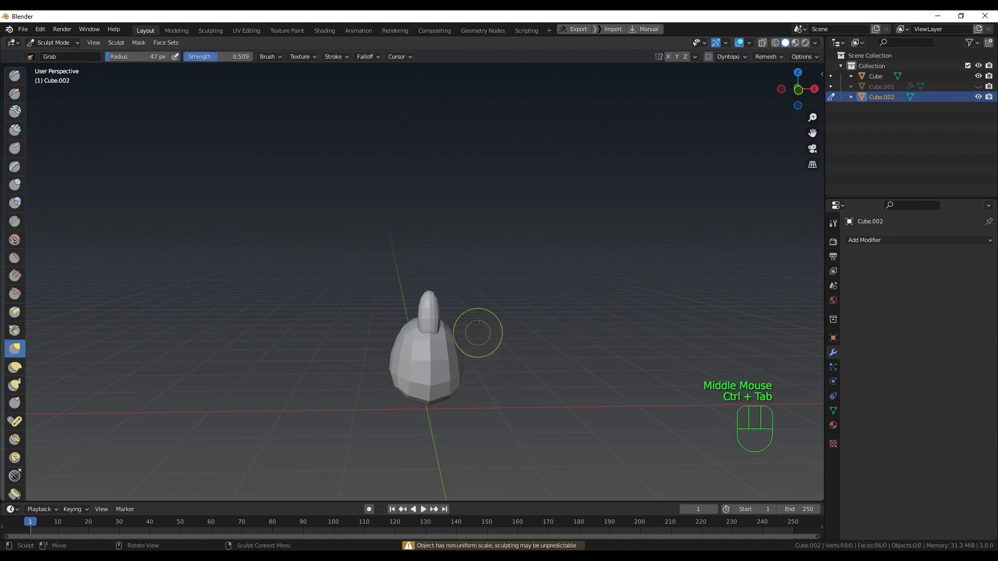
{"action": "mouse_move", "coordinate": [478, 330]}
{"action": "middle_mouse_down"}
{"action": "mouse_move", "coordinate": [431, 312]}
{"action": "mouse_move", "coordinate": [468, 345]}
{"action": "middle_mouse_up"}
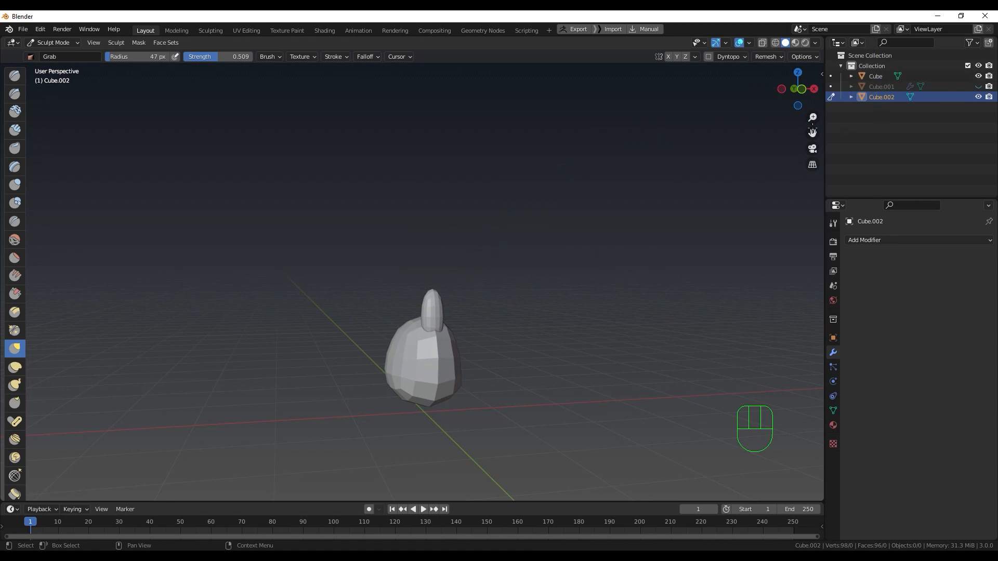
Step: Switch the sculpt target to the body, try a Grab stroke on its side, and undo it
{"action": "key", "text": "alt+q"}
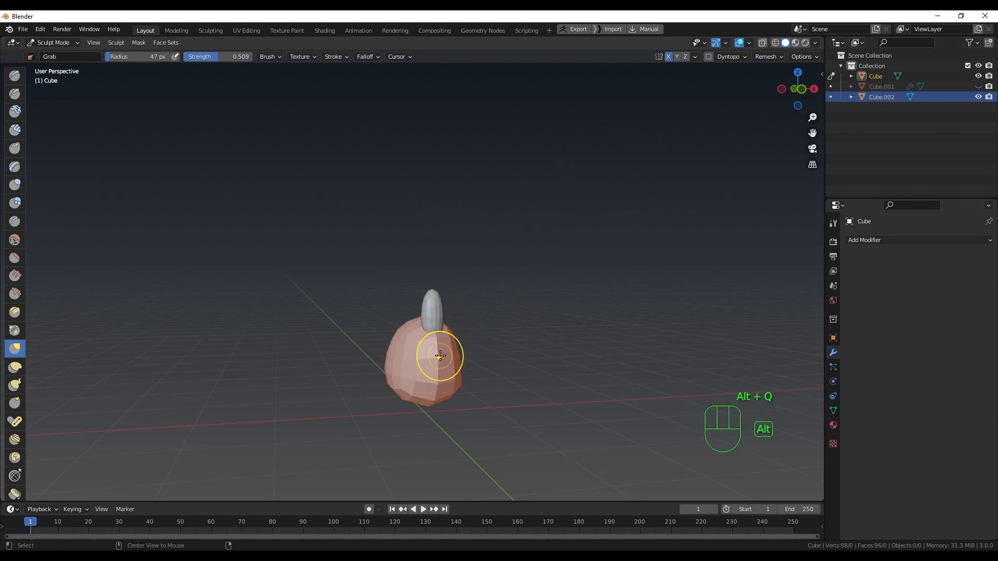
{"action": "key", "text": "alt+q"}
{"action": "key", "text": "alt+q"}
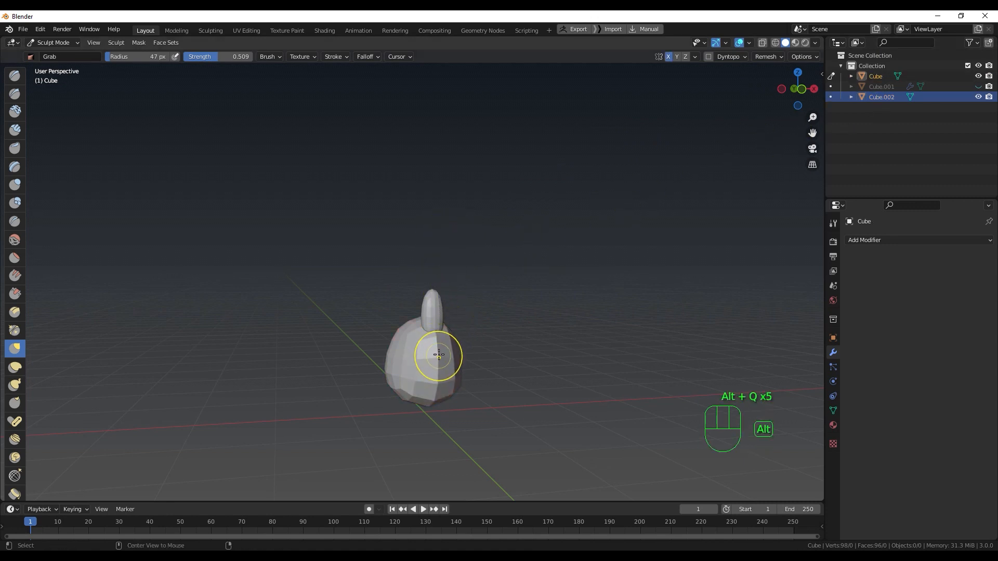
{"action": "mouse_move", "coordinate": [444, 357]}
{"action": "left_mouse_down"}
{"action": "mouse_move", "coordinate": [473, 365]}
{"action": "mouse_move", "coordinate": [459, 352]}
{"action": "left_mouse_up"}
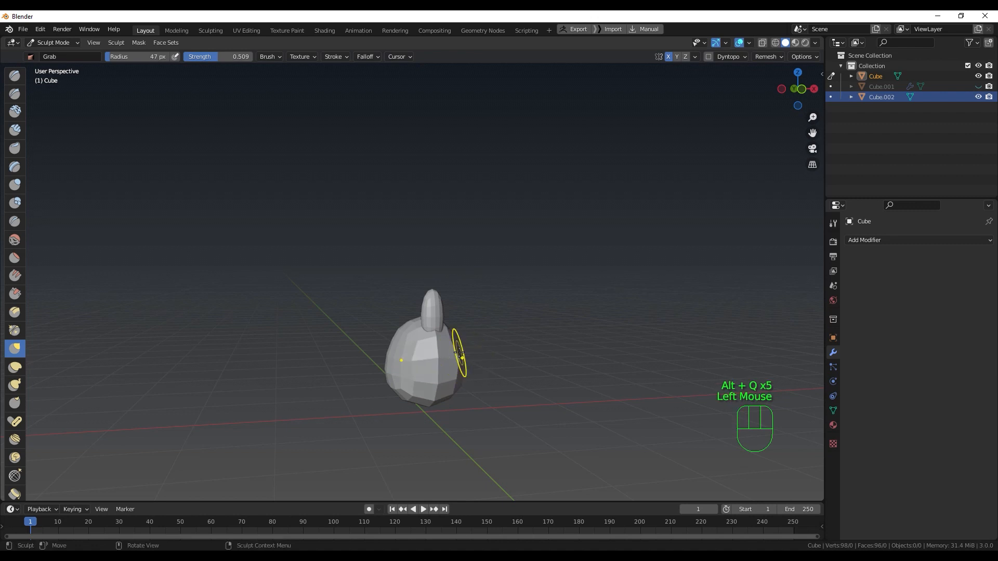
{"action": "key", "text": "ctrl+z"}
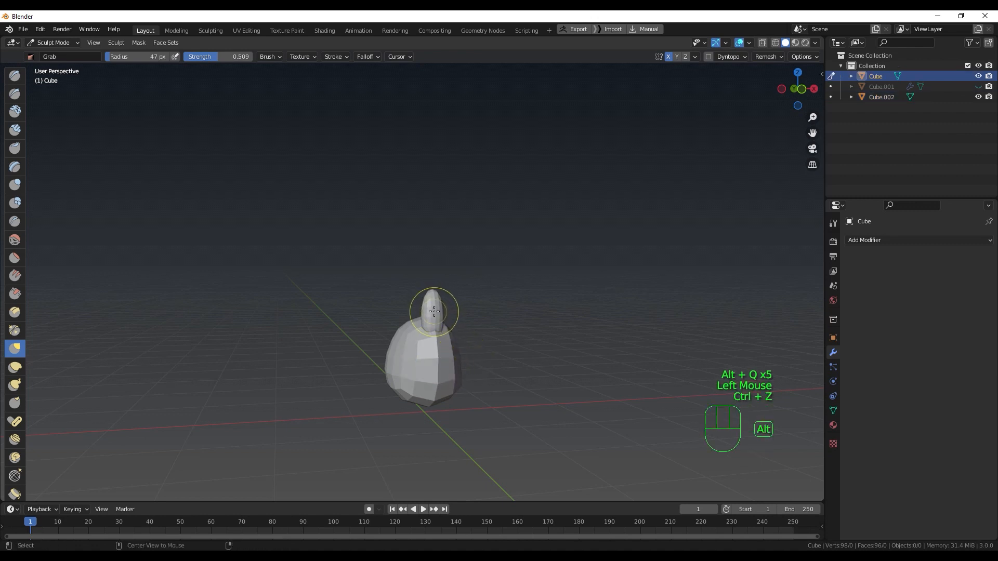
Step: Return sculpting to Cube.002, try a Grab stroke on its side without symmetry, and undo it
{"action": "key", "text": "alt+q"}
{"action": "middle_click_drag", "start_coordinate": [438, 310], "coordinate": [440, 314]}
{"action": "left_click_drag", "start_coordinate": [437, 314], "coordinate": [442, 310]}
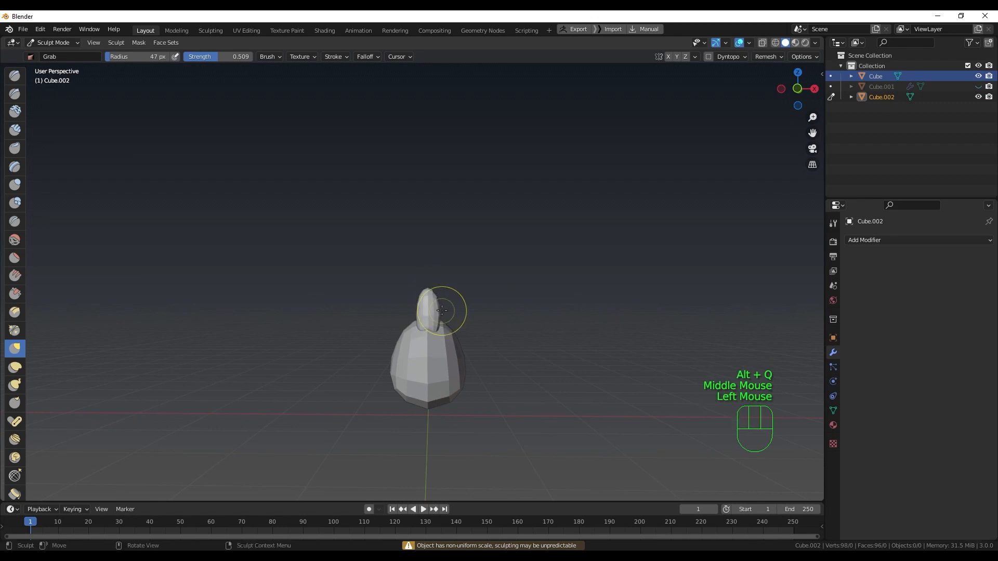
{"action": "key", "text": "ctrl+z"}
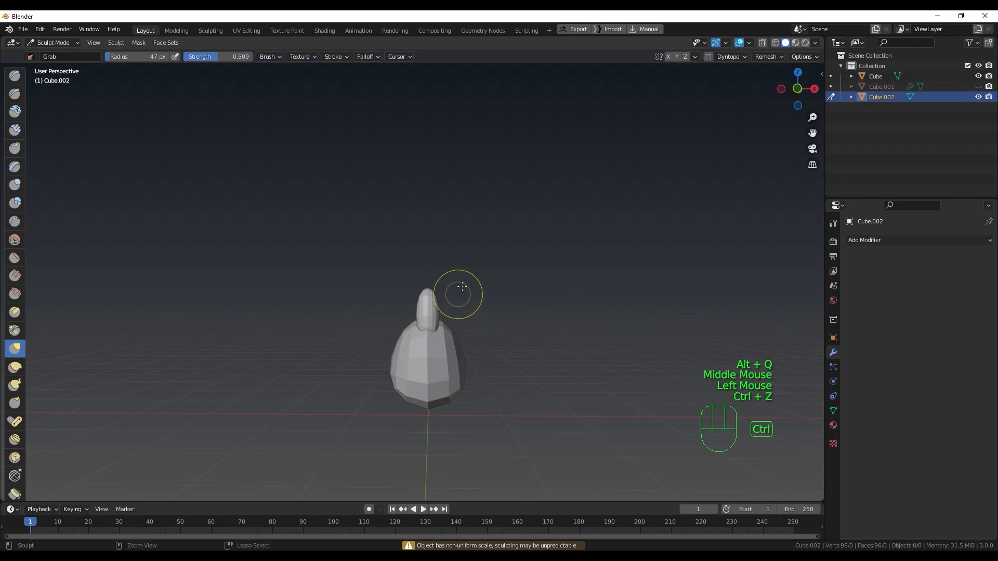
Step: Enable X-axis symmetry and reshape the lower sides of Cube.002 with the Grab brush
{"action": "left_click", "coordinate": [667, 57]}
{"action": "mouse_move", "coordinate": [447, 284]}
{"action": "middle_mouse_down", "text": "ctrl"}
{"action": "mouse_move", "coordinate": [450, 276]}
{"action": "mouse_move", "coordinate": [456, 285]}
{"action": "middle_mouse_up", "text": "ctrl"}
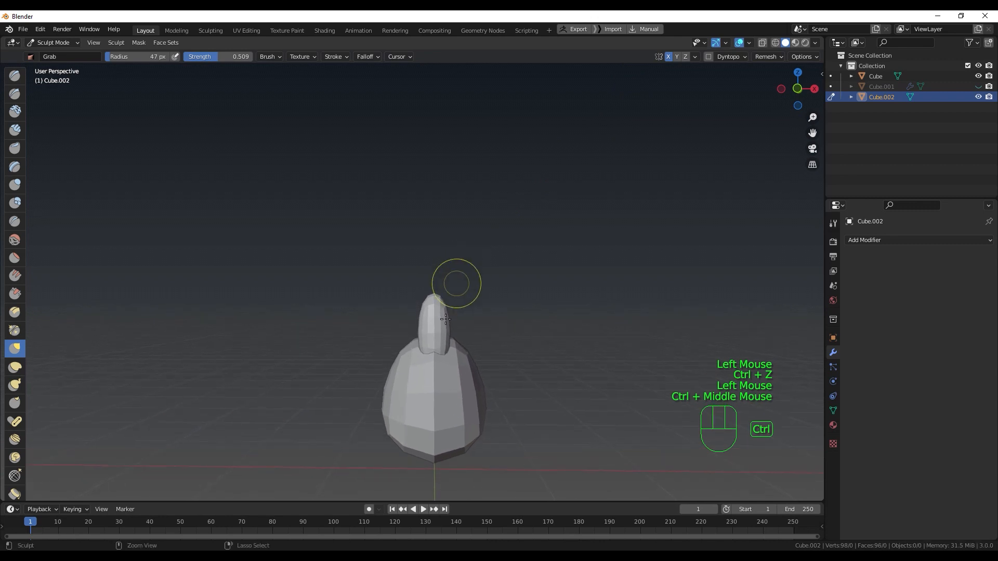
{"action": "mouse_move", "coordinate": [445, 312]}
{"action": "left_mouse_down"}
{"action": "mouse_move", "coordinate": [449, 351]}
{"action": "mouse_move", "coordinate": [448, 343]}
{"action": "left_mouse_up"}
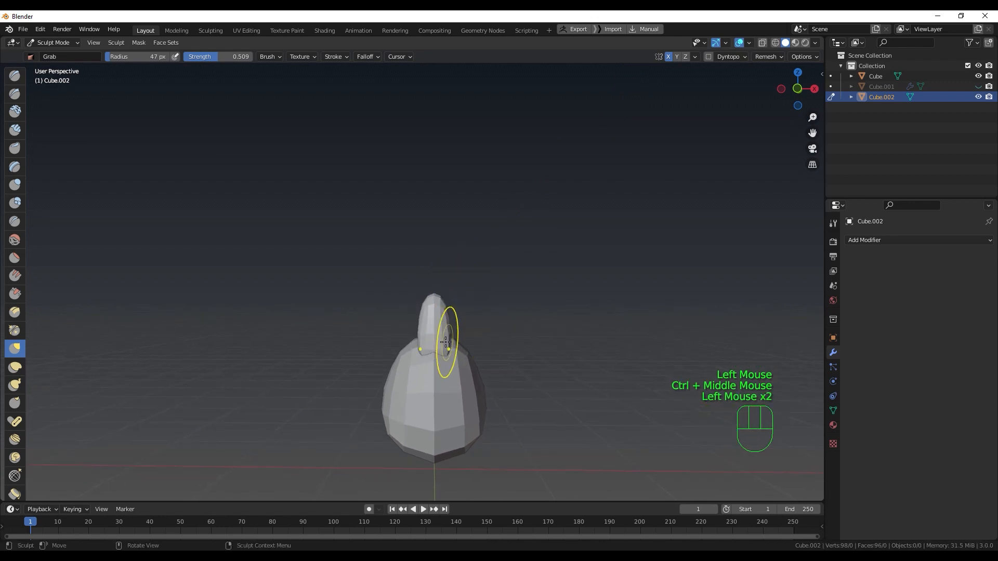
Step: Show the quad view and adjust the lower part of Cube.002 against the body with Grab strokes in the right view
{"action": "key", "text": "ctrl+alt+q"}
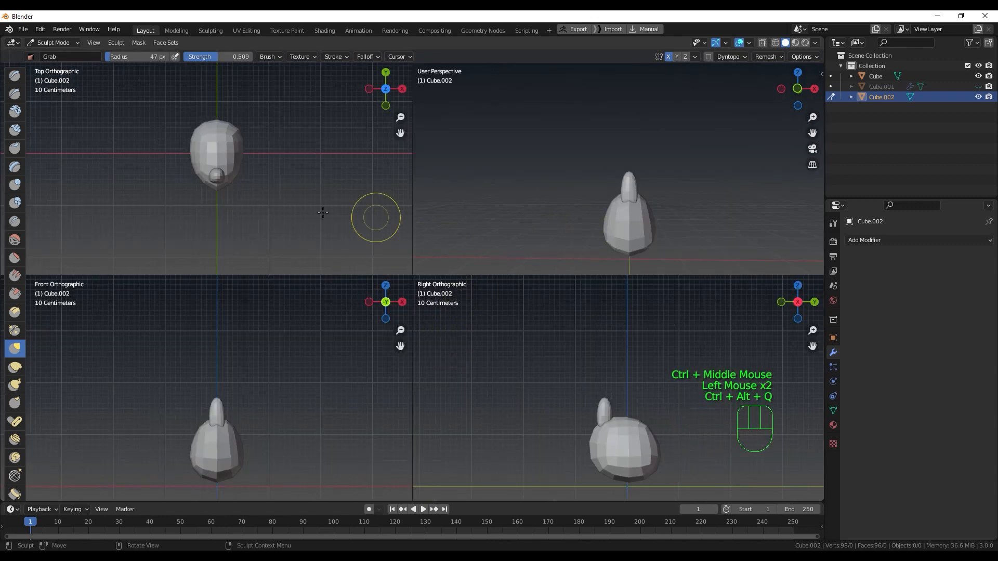
{"action": "mouse_move", "coordinate": [612, 422]}
{"action": "left_mouse_down"}
{"action": "mouse_move", "coordinate": [619, 434]}
{"action": "mouse_move", "coordinate": [597, 427]}
{"action": "left_mouse_up"}
{"action": "key", "text": "q"}
{"action": "left_click_drag", "start_coordinate": [598, 427], "coordinate": [609, 426]}
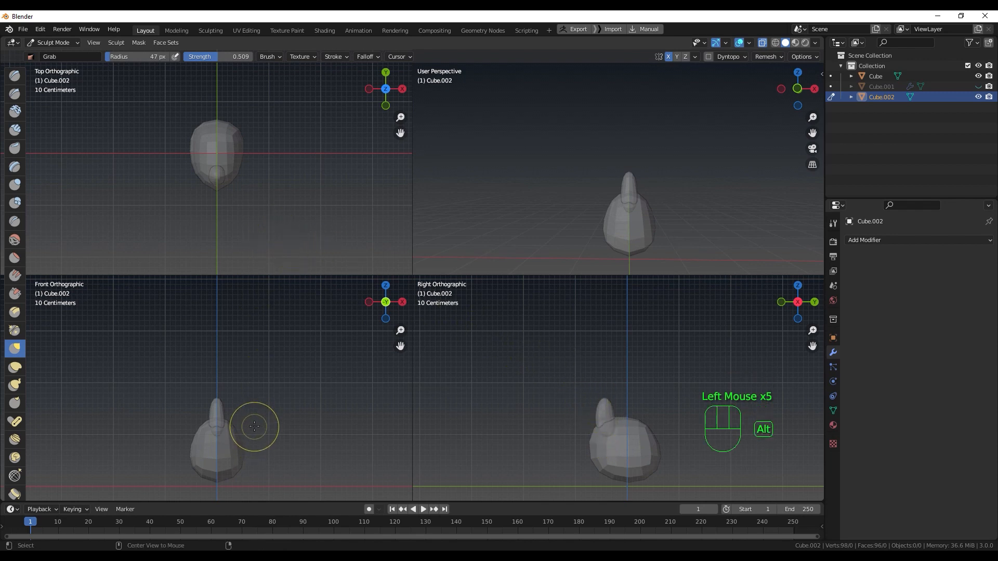
{"action": "key", "text": "alt+q"}
{"action": "key", "text": "q"}
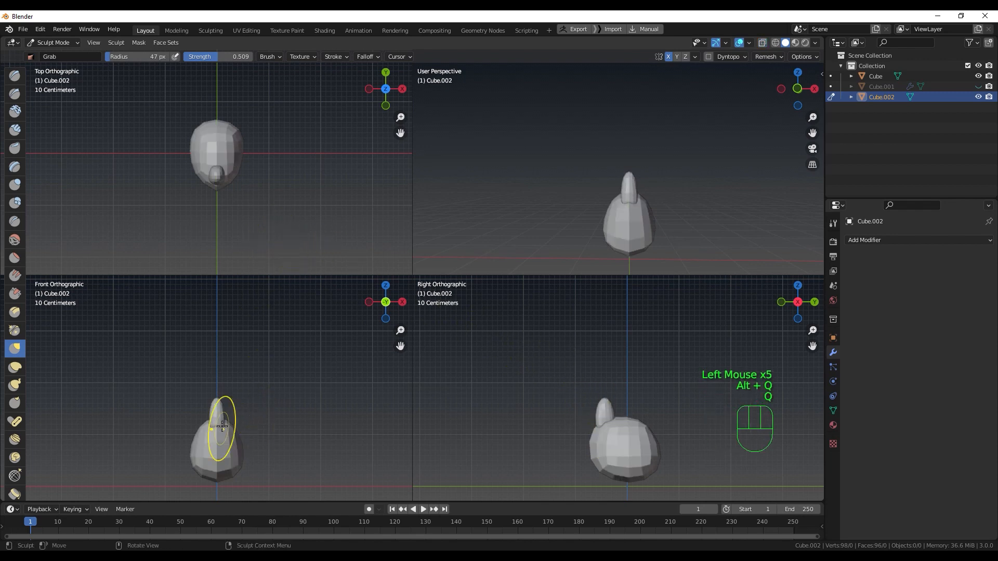
Step: Widen the base of Cube.002 into a taper with Grab strokes in the front view, and return to the single view
{"action": "mouse_move", "coordinate": [222, 425]}
{"action": "middle_mouse_down", "text": "ctrl"}
{"action": "mouse_move", "coordinate": [296, 446]}
{"action": "mouse_move", "coordinate": [292, 370]}
{"action": "mouse_move", "coordinate": [292, 395]}
{"action": "middle_mouse_up", "text": "ctrl"}
{"action": "mouse_move", "coordinate": [238, 406]}
{"action": "left_mouse_down"}
{"action": "mouse_move", "coordinate": [244, 411]}
{"action": "mouse_move", "coordinate": [240, 395]}
{"action": "left_mouse_up"}
{"action": "key", "text": "q"}
{"action": "left_click_drag", "start_coordinate": [240, 386], "coordinate": [239, 385]}
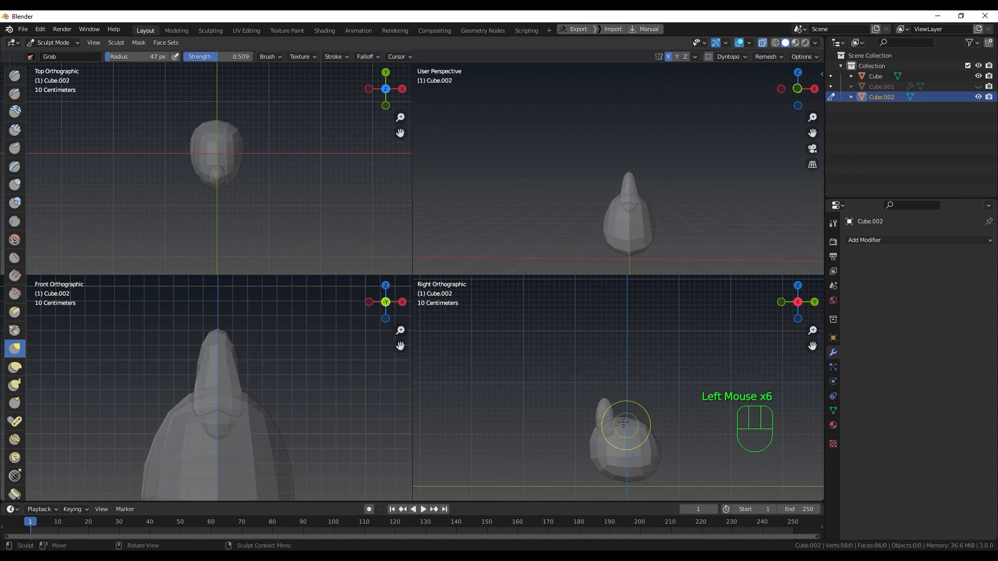
{"action": "mouse_move", "coordinate": [646, 196]}
{"action": "middle_mouse_down"}
{"action": "mouse_move", "coordinate": [656, 202]}
{"action": "mouse_move", "coordinate": [638, 217]}
{"action": "mouse_move", "coordinate": [640, 191]}
{"action": "mouse_move", "coordinate": [606, 222]}
{"action": "mouse_move", "coordinate": [572, 285]}
{"action": "middle_mouse_up"}
{"action": "key", "text": "q"}
{"action": "key", "text": "ctrl+alt+q"}
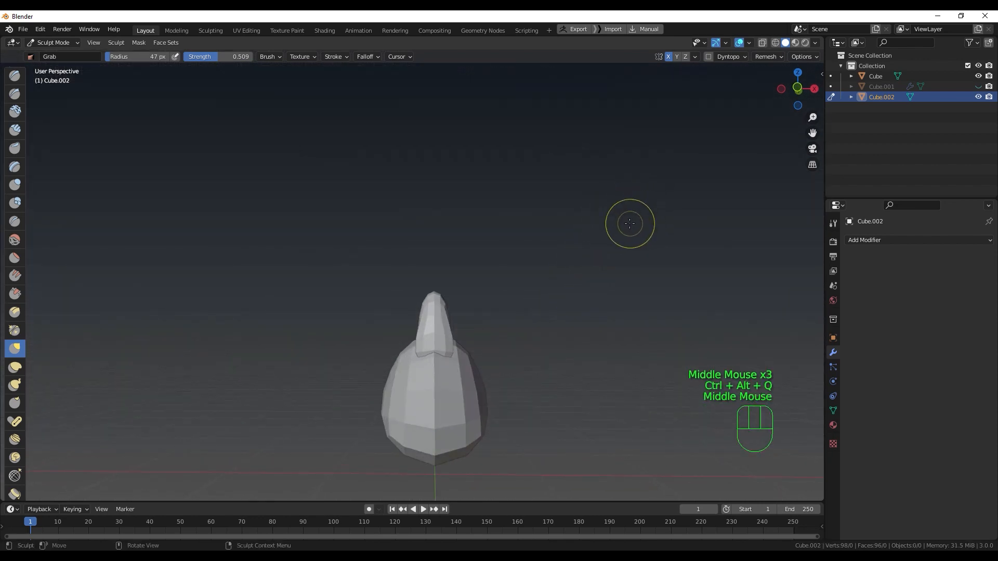
Step: Unhide the large sphere Cube.001 and return to the front view
{"action": "key", "text": "alt+h"}
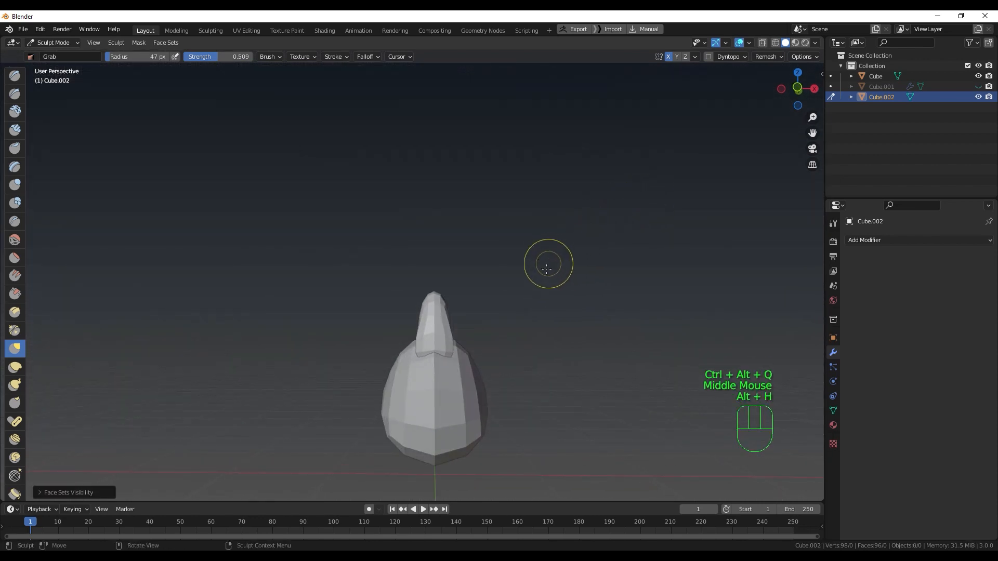
{"action": "middle_click_drag", "start_coordinate": [548, 263], "coordinate": [630, 229], "text": "alt"}
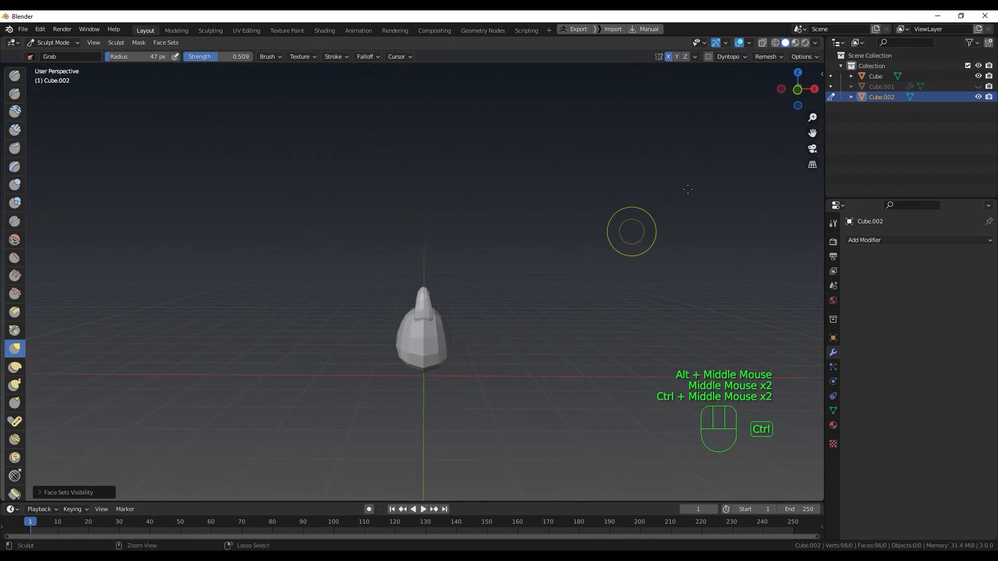
{"action": "left_click", "coordinate": [978, 87]}
{"action": "middle_click_drag", "start_coordinate": [529, 277], "coordinate": [573, 283]}
{"action": "key", "text": "KP_1"}
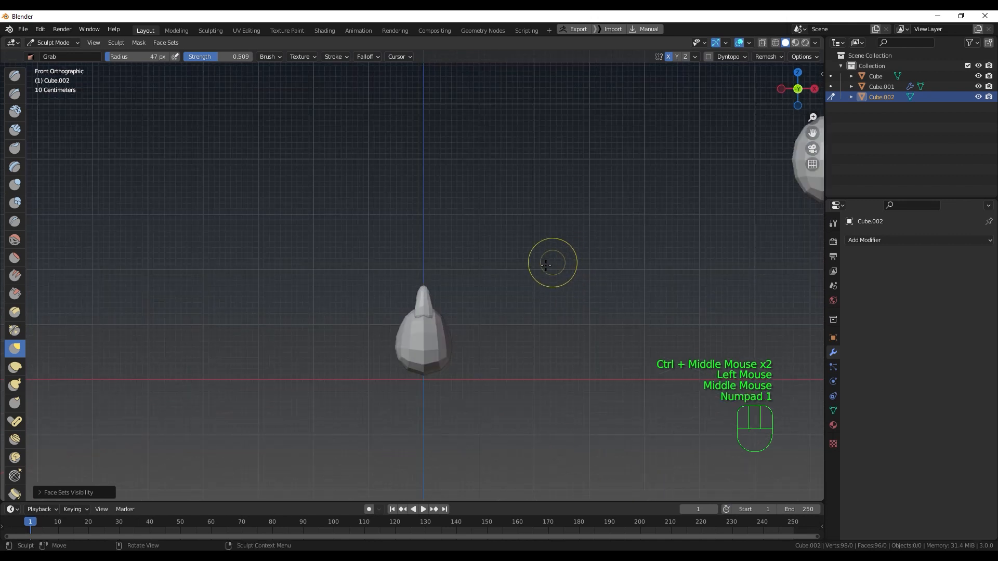
Step: Bring up the cat reference image over the viewport and switch Cube.002 to Object Mode
{"action": "left_click", "coordinate": [551, 557]}
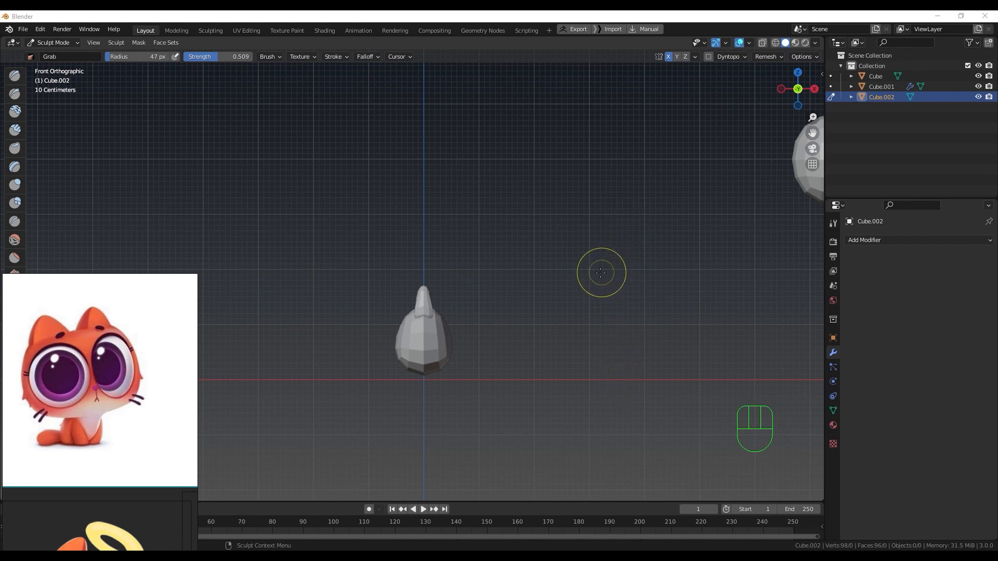
{"action": "left_click", "coordinate": [556, 262]}
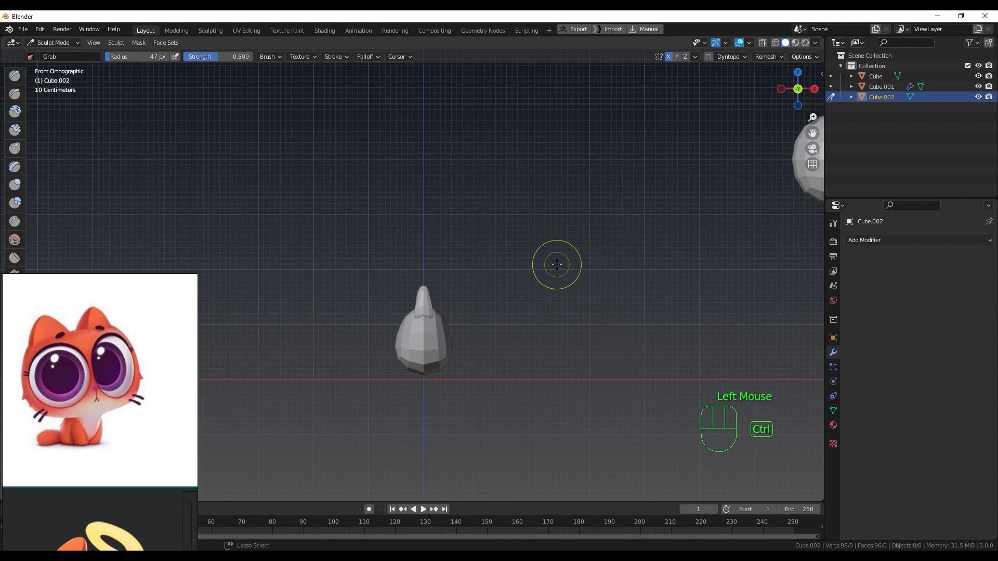
{"action": "key", "text": "ctrl+Tab"}
{"action": "left_click", "coordinate": [478, 264]}
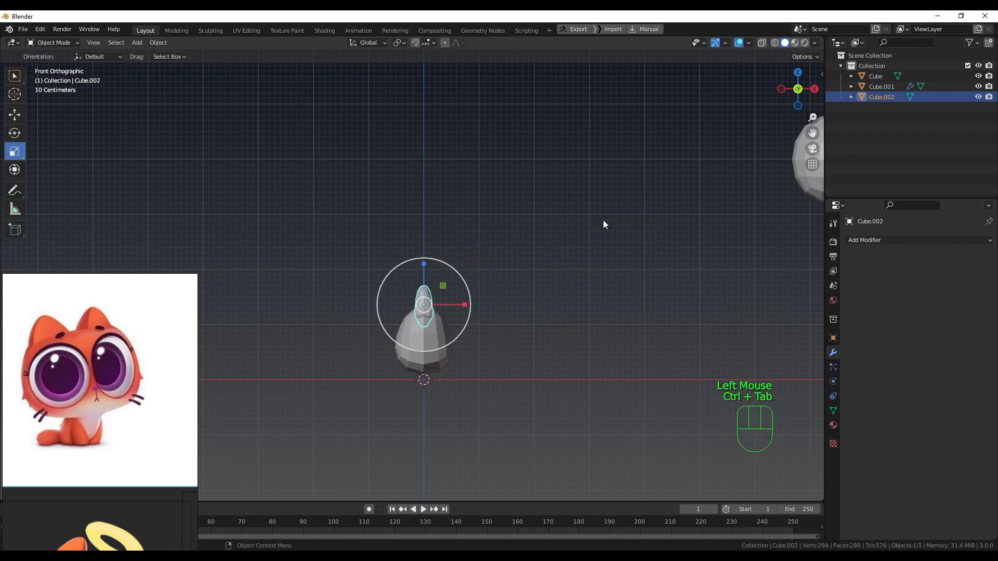
Step: Duplicate the sphere Cube.001, place the copy centered above the body, and apply the copy's Subdivision modifier
{"action": "middle_click_drag", "start_coordinate": [642, 254], "coordinate": [617, 258], "text": "shift"}
{"action": "left_click", "coordinate": [754, 179]}
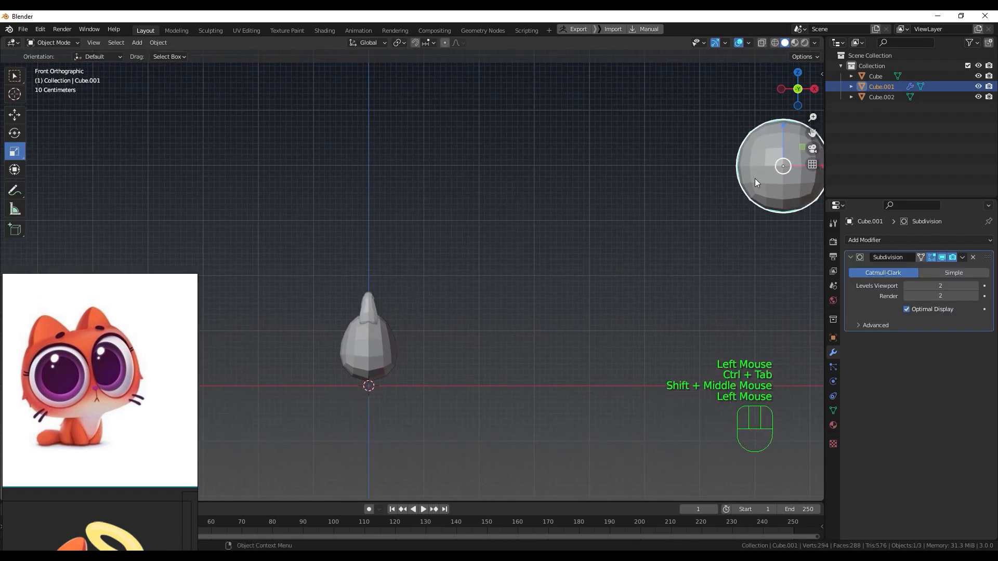
{"action": "key", "text": "shift+d"}
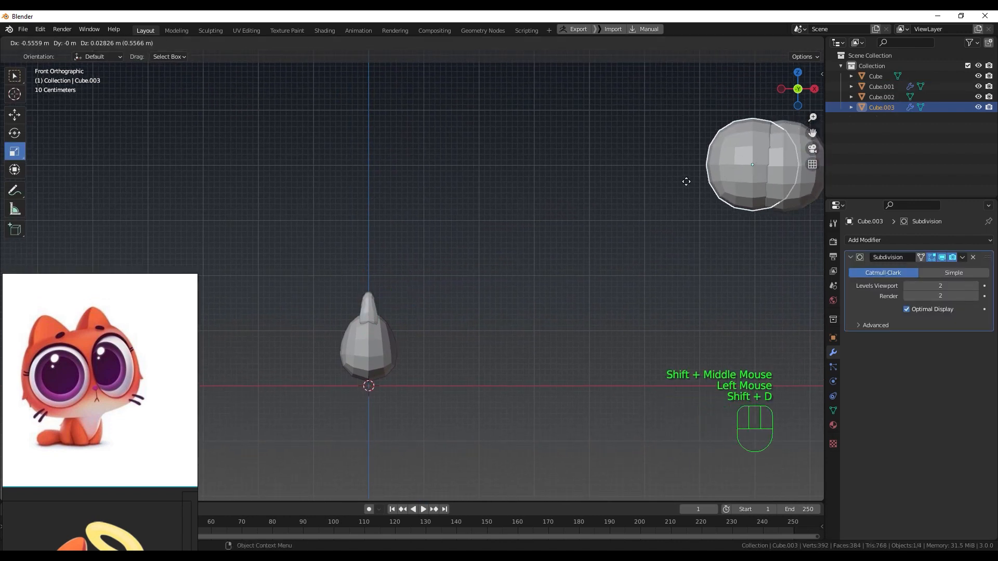
{"action": "left_click", "coordinate": [320, 185]}
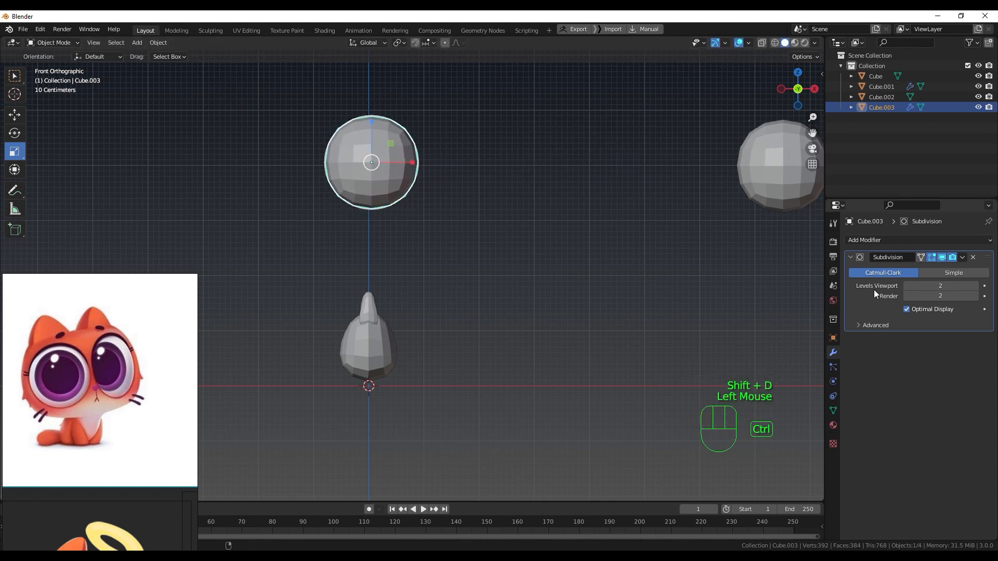
{"action": "key", "text": "ctrl+a"}
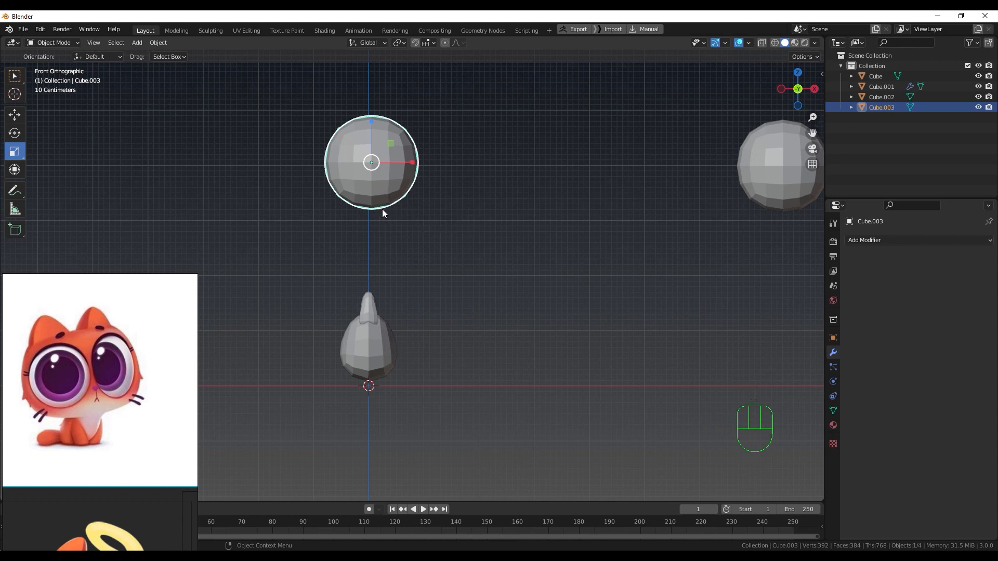
Step: Lower the sphere Cube.003 about 1.7 m along the Z axis until it meets the upper end of the chest piece
{"action": "key", "text": "g"}
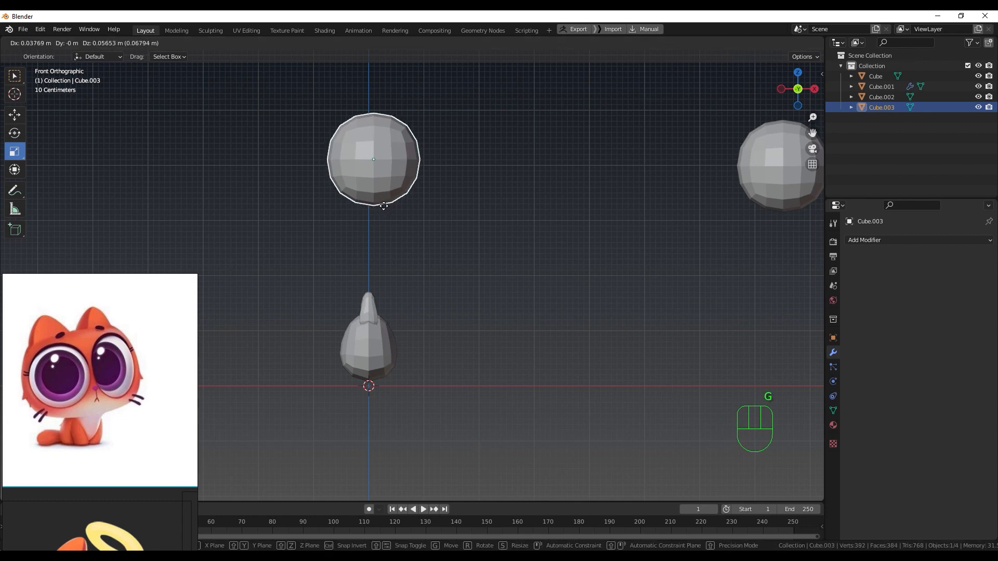
{"action": "key", "text": "z"}
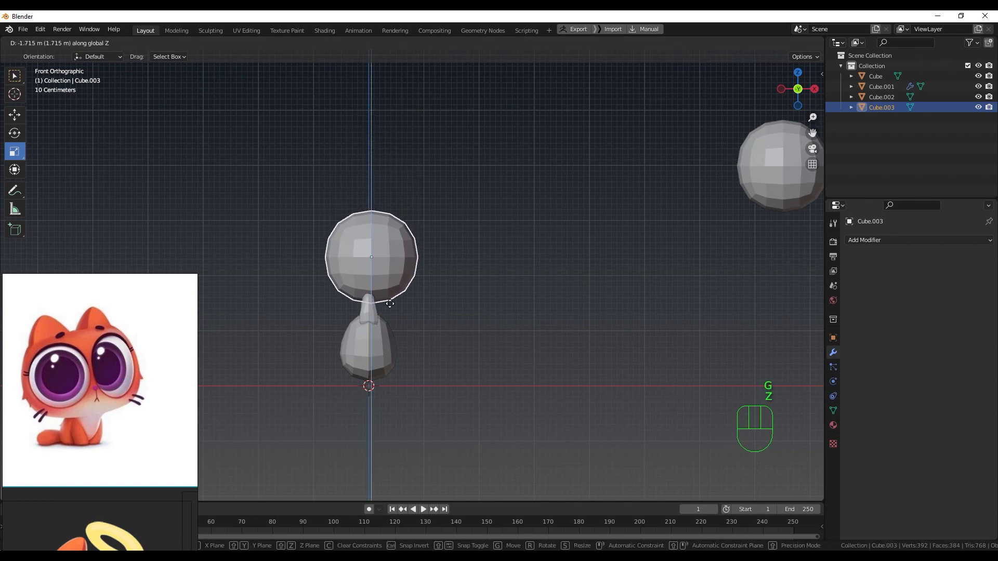
{"action": "left_click", "coordinate": [387, 302]}
Step: Hide the original sphere Cube.001 from the right side view
{"action": "key", "text": "KP_3"}
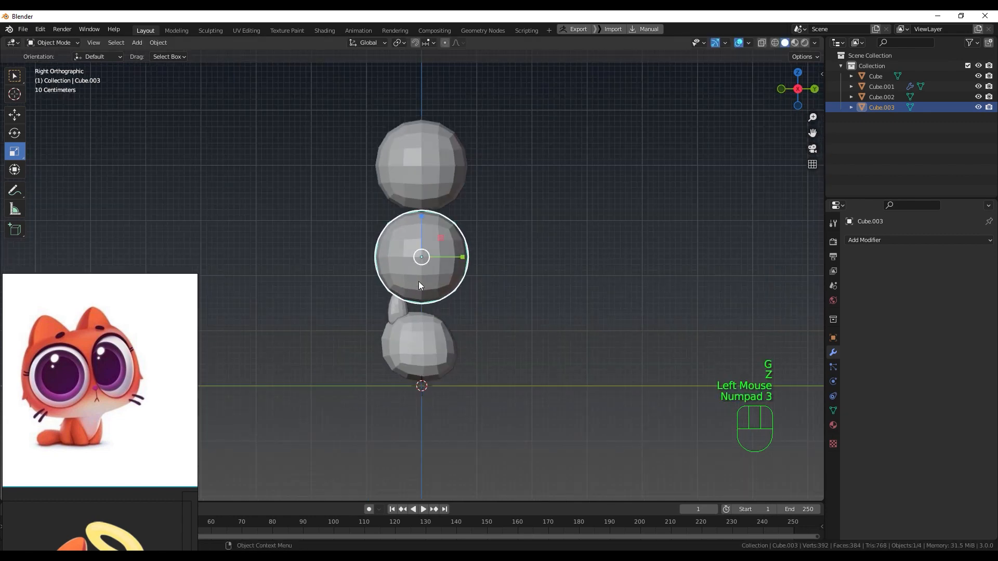
{"action": "left_click", "coordinate": [447, 152]}
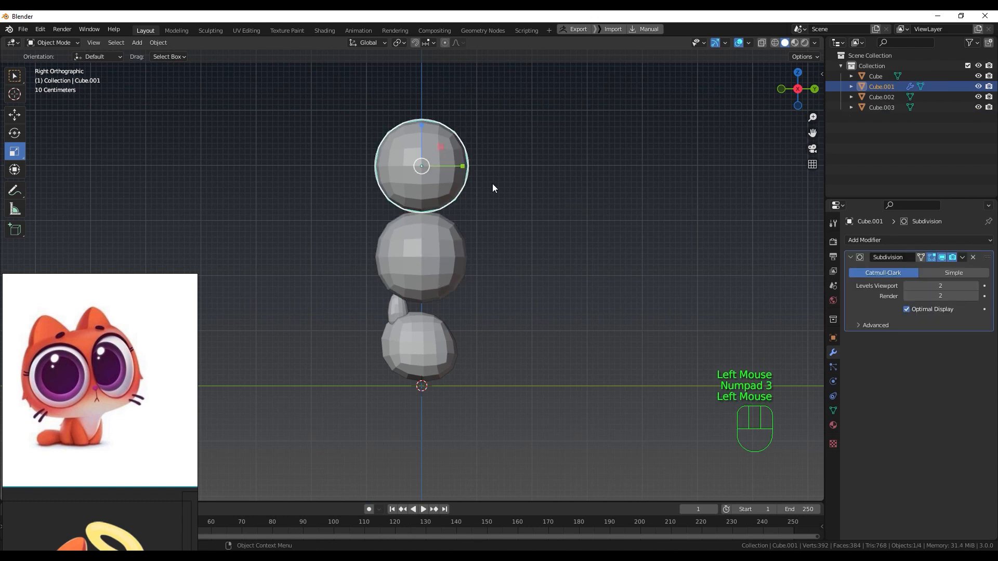
{"action": "key", "text": "h"}
Step: Move Cube.003 forward along Y until it sits over the chest piece, and lower it slightly along Z
{"action": "left_click", "coordinate": [451, 260]}
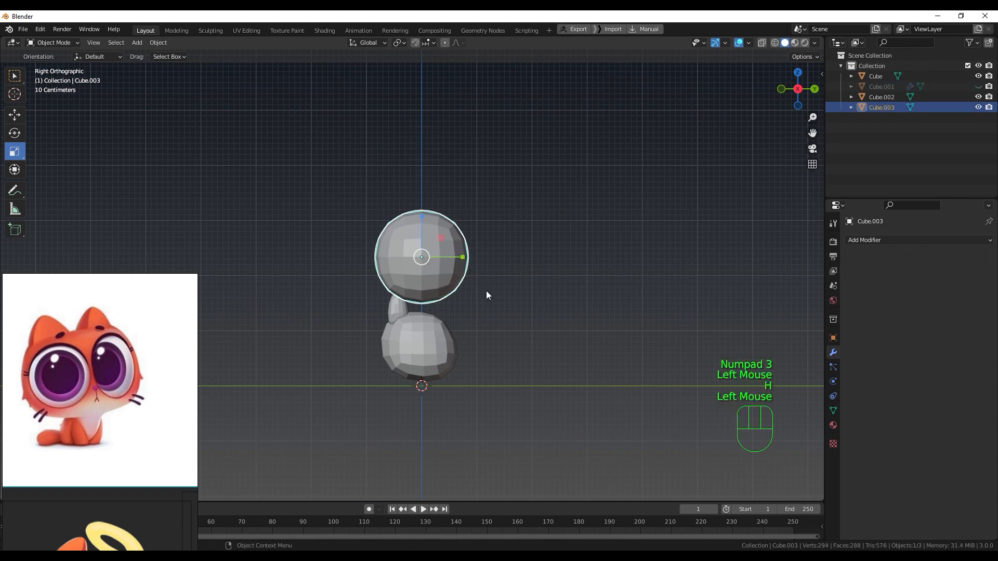
{"action": "key", "text": "g"}
{"action": "key", "text": "y"}
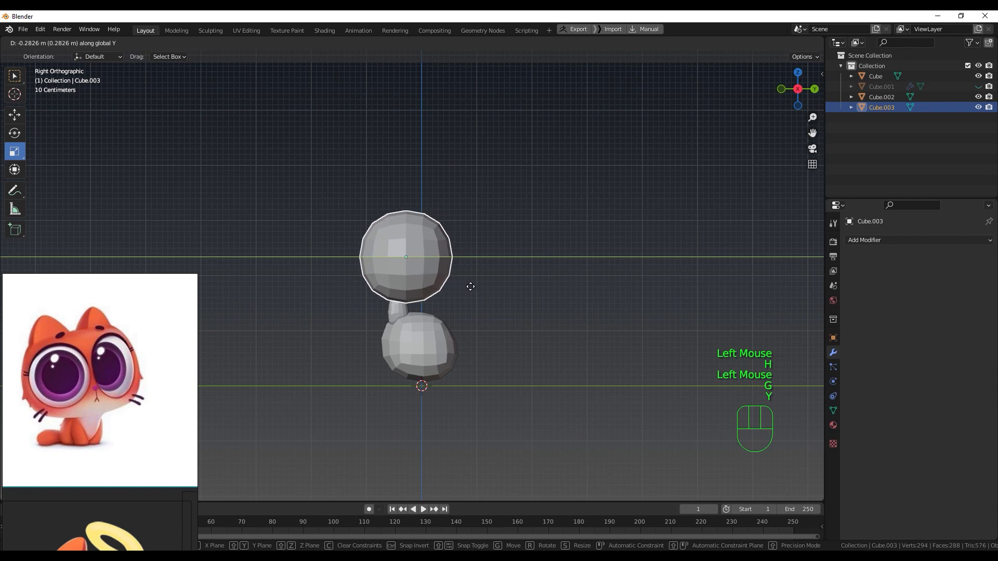
{"action": "left_click", "coordinate": [462, 286]}
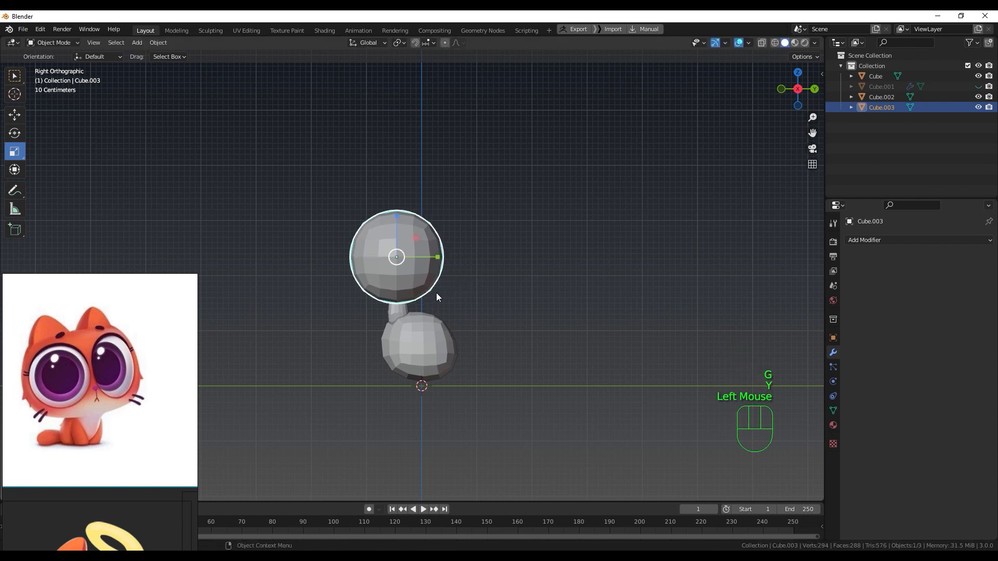
{"action": "key", "text": "g"}
{"action": "key", "text": "z"}
{"action": "left_click", "coordinate": [442, 299]}
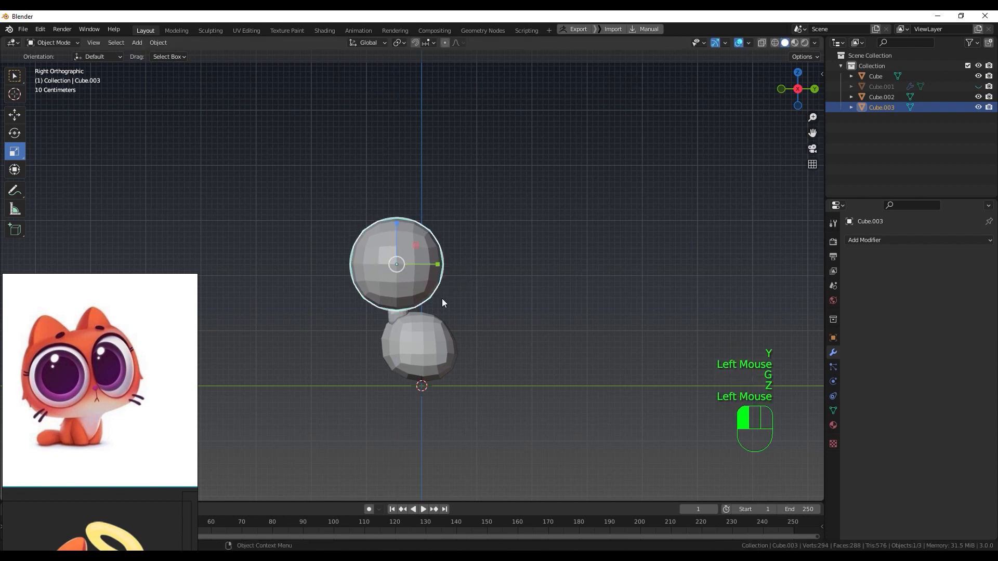
Step: Center Cube.003 on the vertical axis in the front view and lower it about 0.07 m along Z toward the body
{"action": "key", "text": "KP_1"}
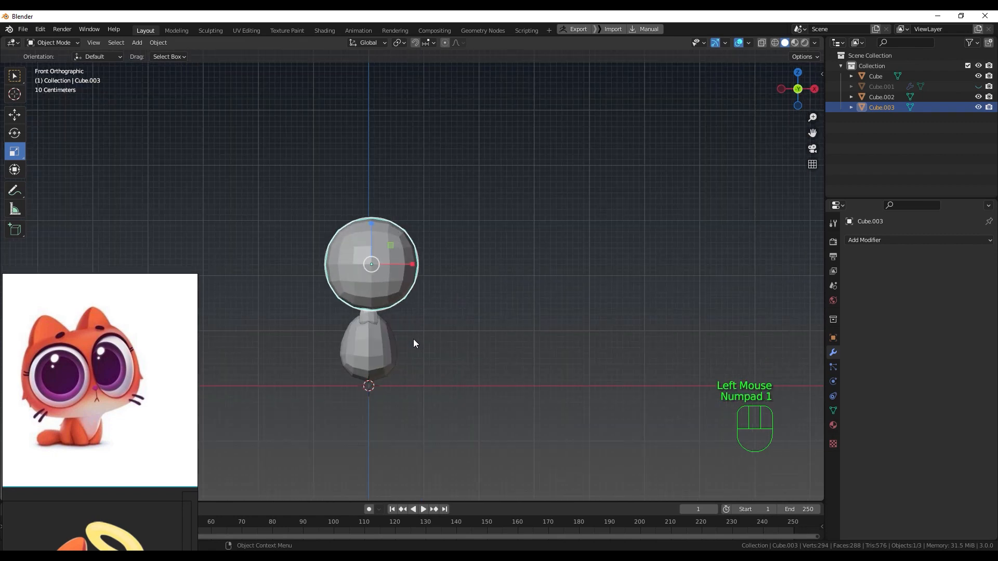
{"action": "key", "text": "g"}
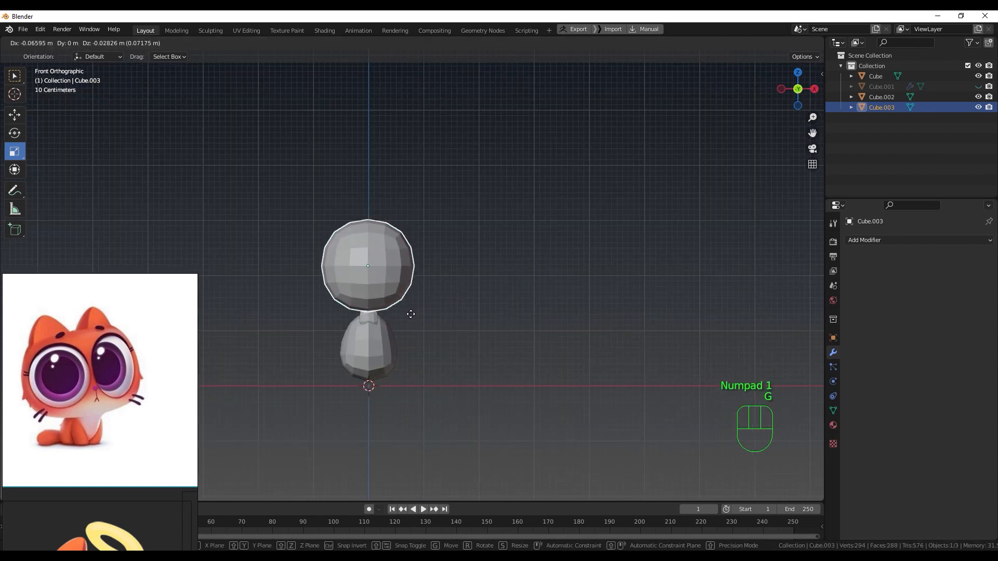
{"action": "left_click", "coordinate": [411, 314]}
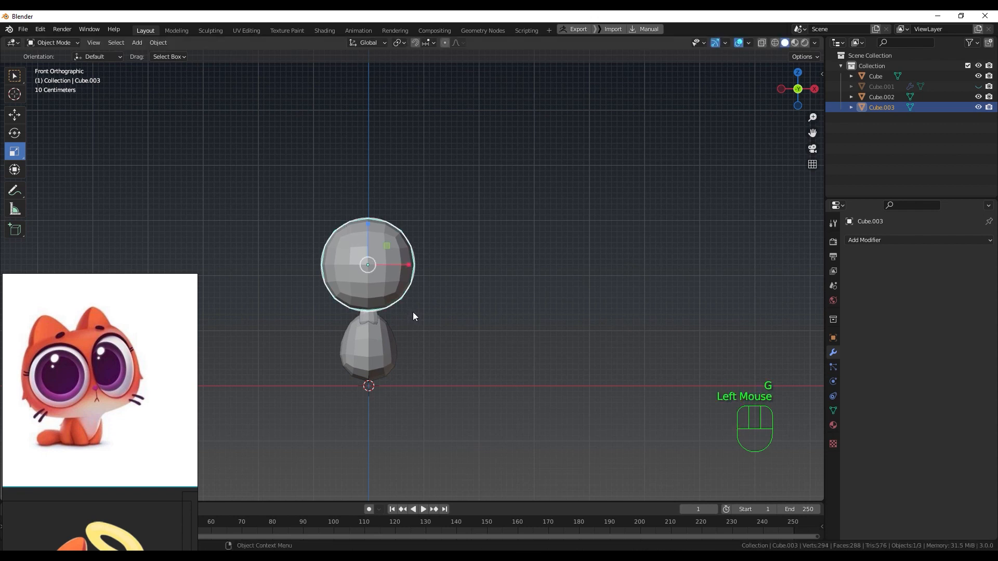
{"action": "key", "text": "g"}
{"action": "key", "text": "z"}
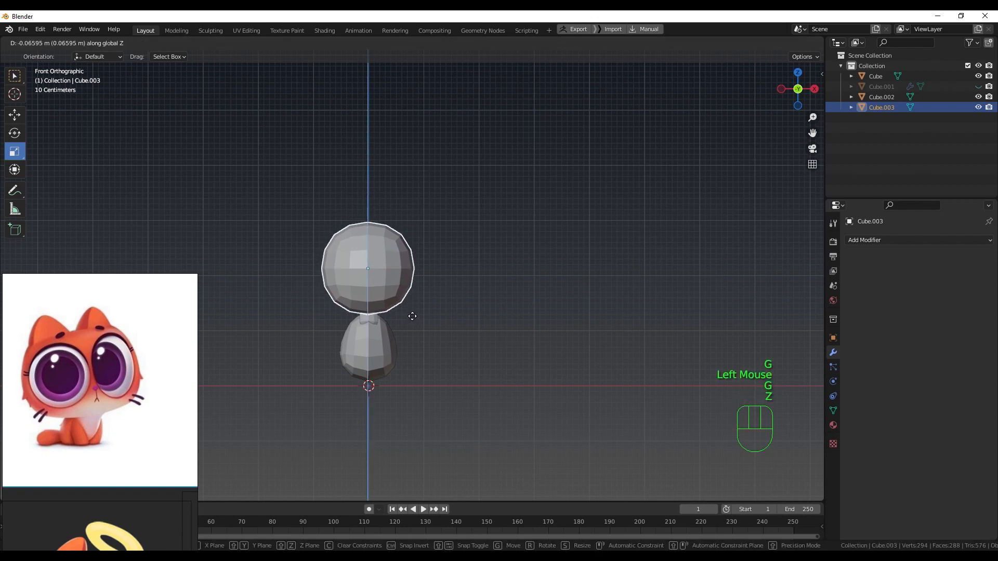
{"action": "left_click", "coordinate": [412, 316]}
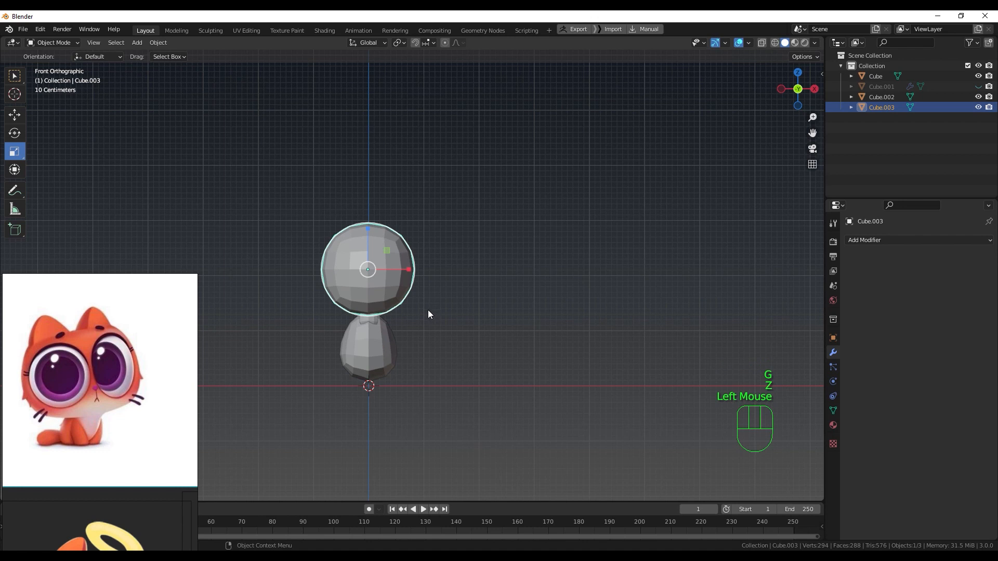
Step: Switch Cube.003 to Sculpt Mode and enable X mirror symmetry
{"action": "key", "text": "ctrl+Tab"}
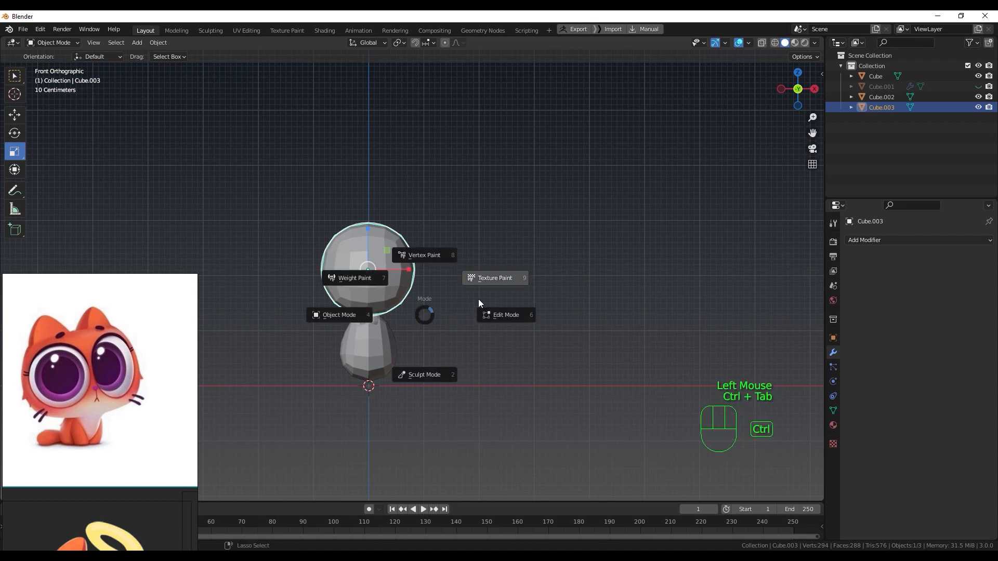
{"action": "left_click", "coordinate": [414, 376]}
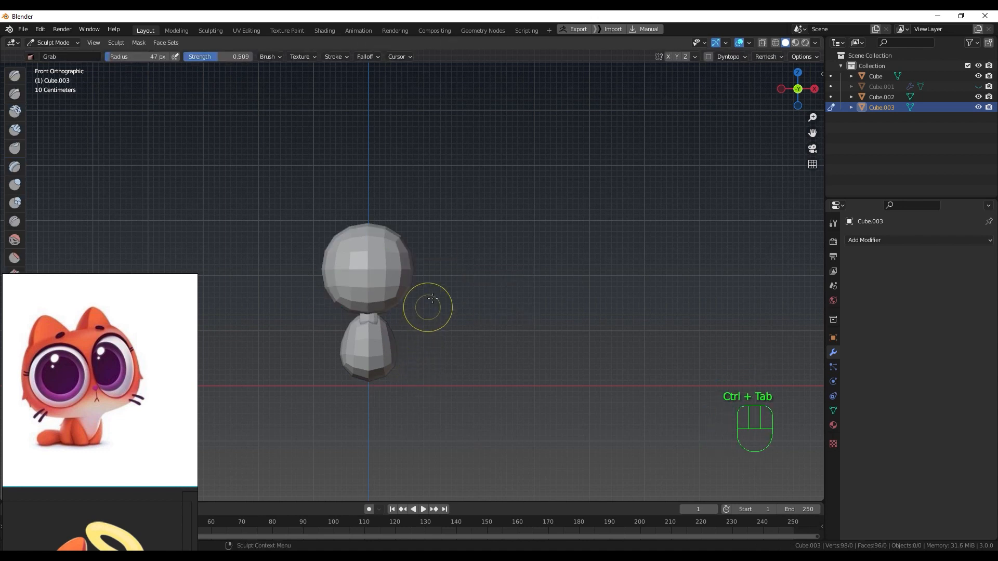
{"action": "left_click", "coordinate": [668, 56]}
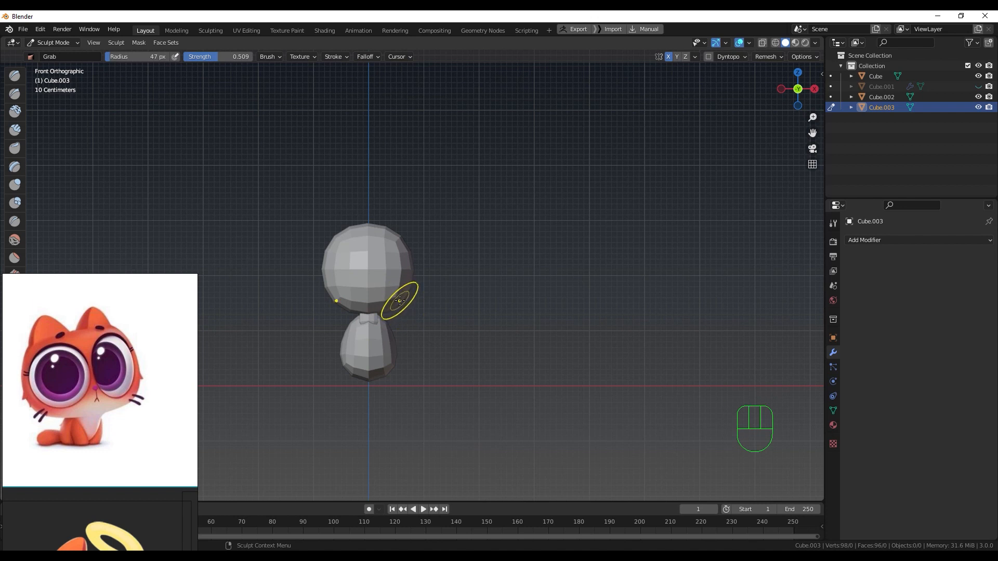
Step: Enlarge the Grab brush to 110 px and pull the sides and lower cheeks of Cube.003 outward into a wide head shape
{"action": "key", "text": "f"}
{"action": "middle_click_drag", "start_coordinate": [425, 312], "coordinate": [409, 302]}
{"action": "left_click_drag", "start_coordinate": [408, 302], "coordinate": [410, 301]}
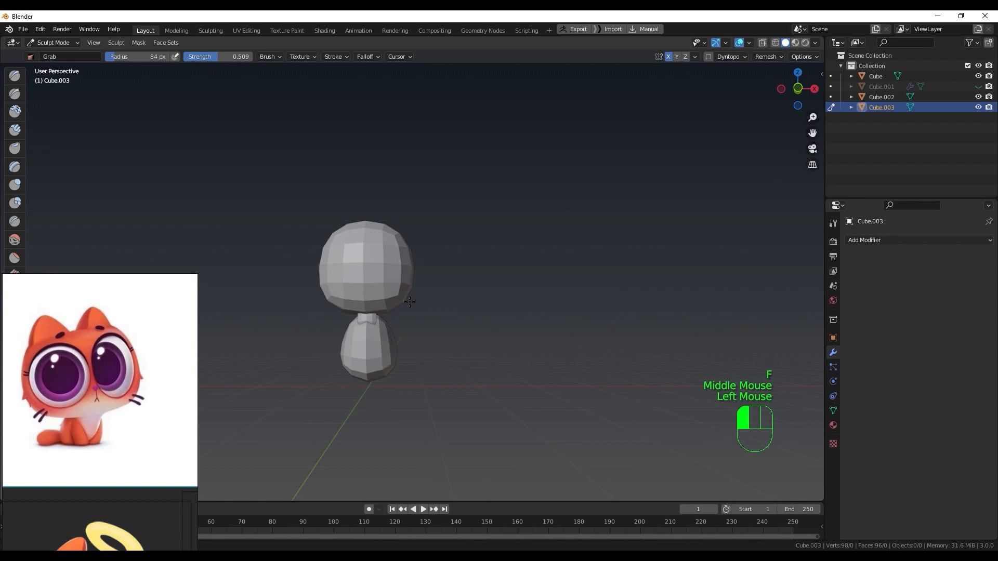
{"action": "key", "text": "f"}
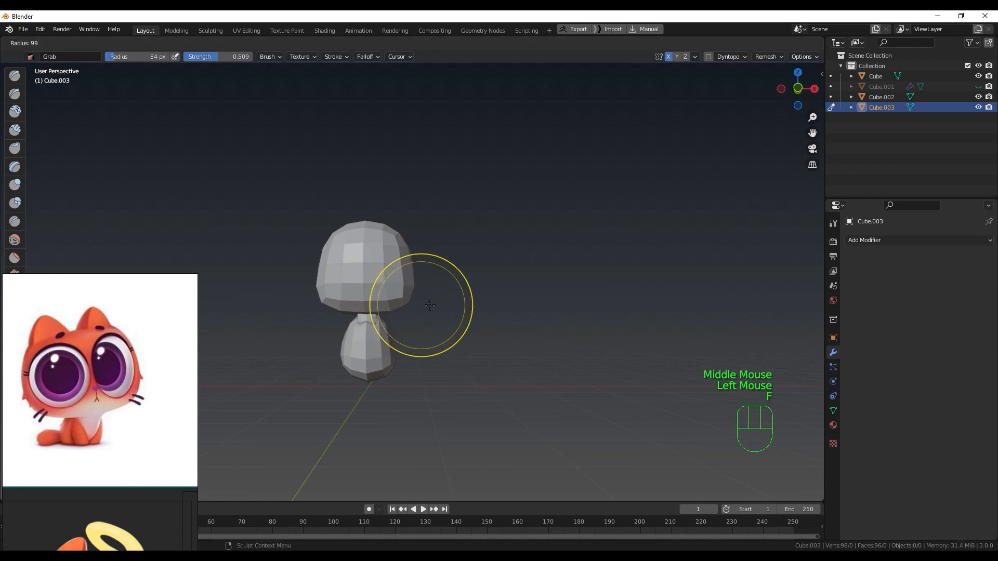
{"action": "mouse_move", "coordinate": [408, 303]}
{"action": "left_mouse_down"}
{"action": "mouse_move", "coordinate": [419, 283]}
{"action": "mouse_move", "coordinate": [410, 260]}
{"action": "mouse_move", "coordinate": [423, 266]}
{"action": "left_mouse_up"}
{"action": "key", "text": "KP_1"}
{"action": "left_click_drag", "start_coordinate": [413, 255], "coordinate": [412, 253]}
{"action": "mouse_move", "coordinate": [401, 311]}
{"action": "left_mouse_down"}
{"action": "mouse_move", "coordinate": [424, 296]}
{"action": "mouse_move", "coordinate": [420, 246]}
{"action": "mouse_move", "coordinate": [405, 234]}
{"action": "mouse_move", "coordinate": [413, 232]}
{"action": "left_mouse_up"}
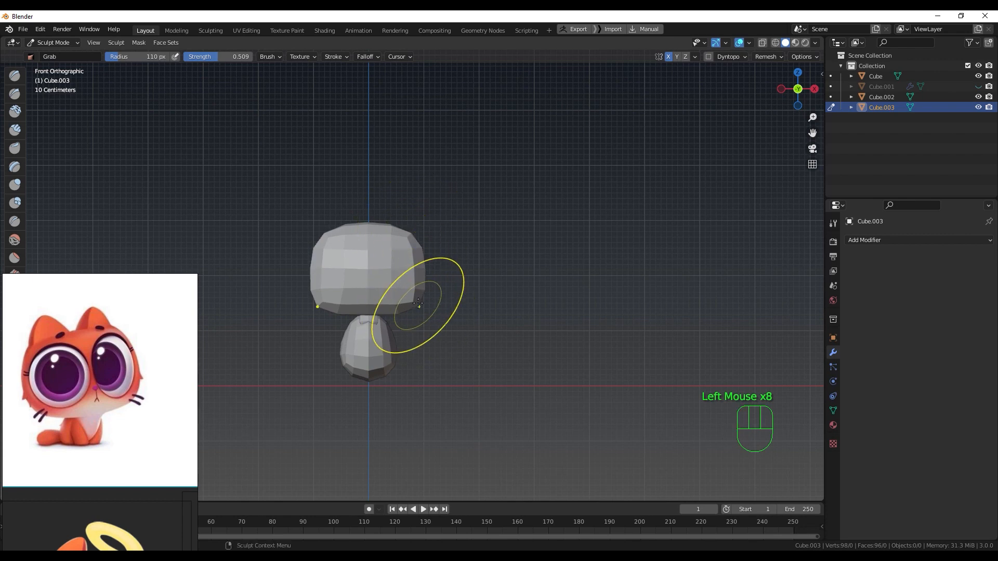
{"action": "left_click_drag", "start_coordinate": [419, 303], "coordinate": [434, 295]}
Step: Reshape the back of the head with Grab strokes in the right side view
{"action": "key", "text": "KP_3"}
{"action": "left_click_drag", "start_coordinate": [439, 250], "coordinate": [436, 242]}
{"action": "left_click_drag", "start_coordinate": [441, 253], "coordinate": [443, 253]}
{"action": "left_click_drag", "start_coordinate": [442, 289], "coordinate": [441, 298]}
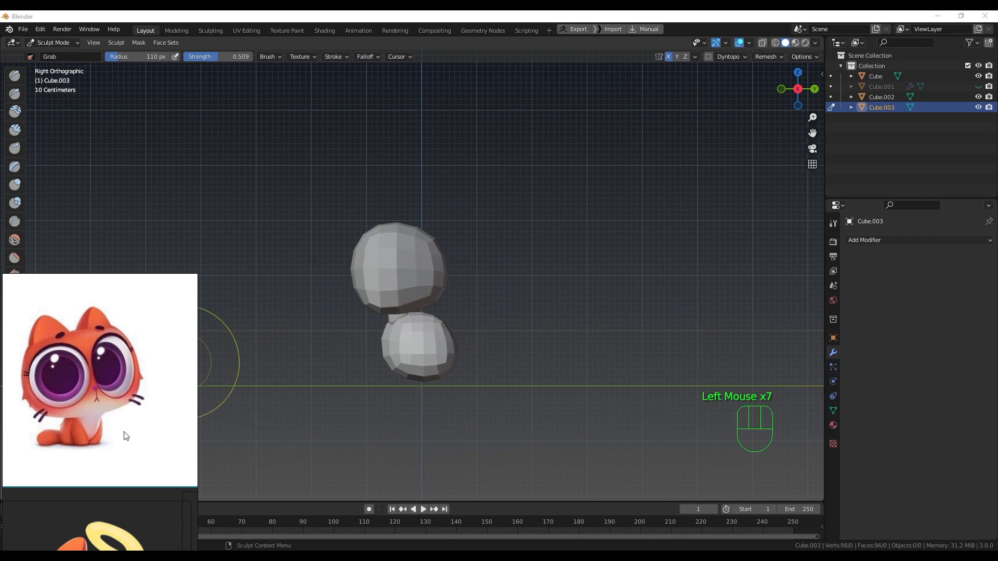
Step: Examine the cat reference images in the overlay to compare the head shape across the different poses
{"action": "mouse_move", "coordinate": [124, 417]}
{"action": "left_mouse_down"}
{"action": "mouse_move", "coordinate": [117, 379]}
{"action": "mouse_move", "coordinate": [118, 416]}
{"action": "left_mouse_up"}
{"action": "scroll", "coordinate": [118, 422], "scroll_direction": "down", "scroll_amount": 1}
{"action": "scroll", "coordinate": [116, 398], "scroll_direction": "down", "scroll_amount": 4}
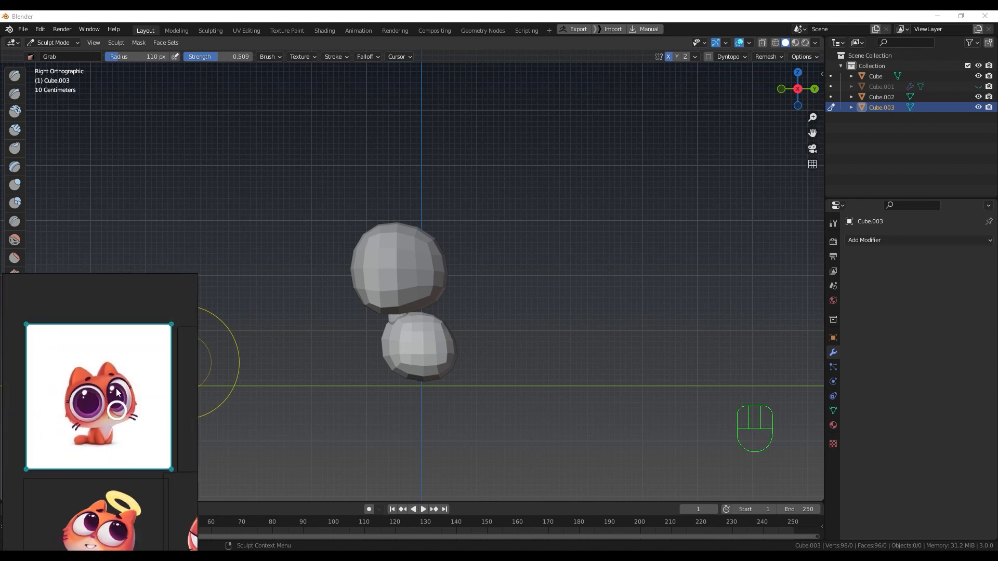
{"action": "scroll", "coordinate": [127, 444], "scroll_direction": "down", "scroll_amount": 1}
{"action": "scroll", "coordinate": [132, 438], "scroll_direction": "up", "scroll_amount": 2}
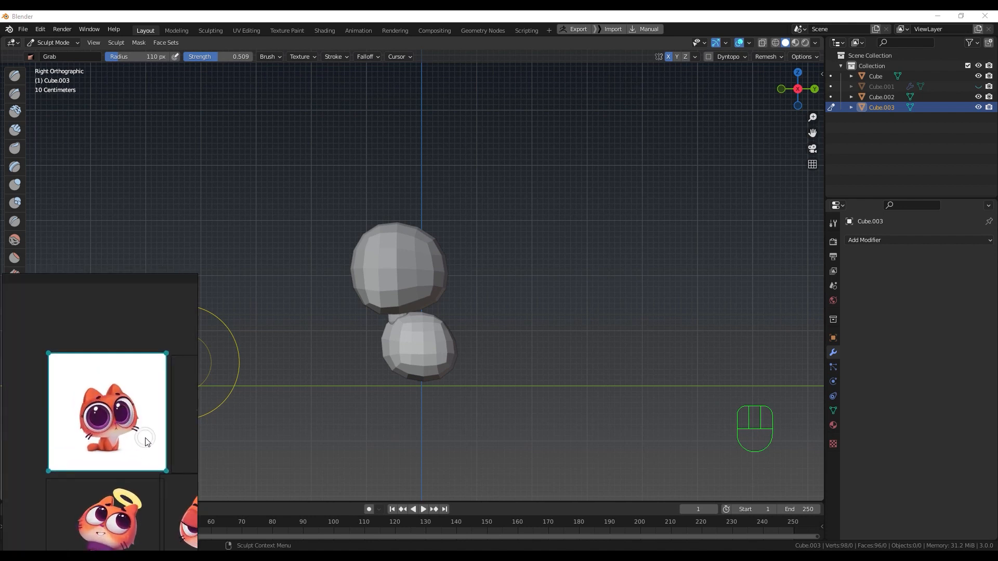
{"action": "left_click_drag", "start_coordinate": [144, 435], "coordinate": [131, 419]}
{"action": "scroll", "coordinate": [164, 404], "scroll_direction": "down", "scroll_amount": 1}
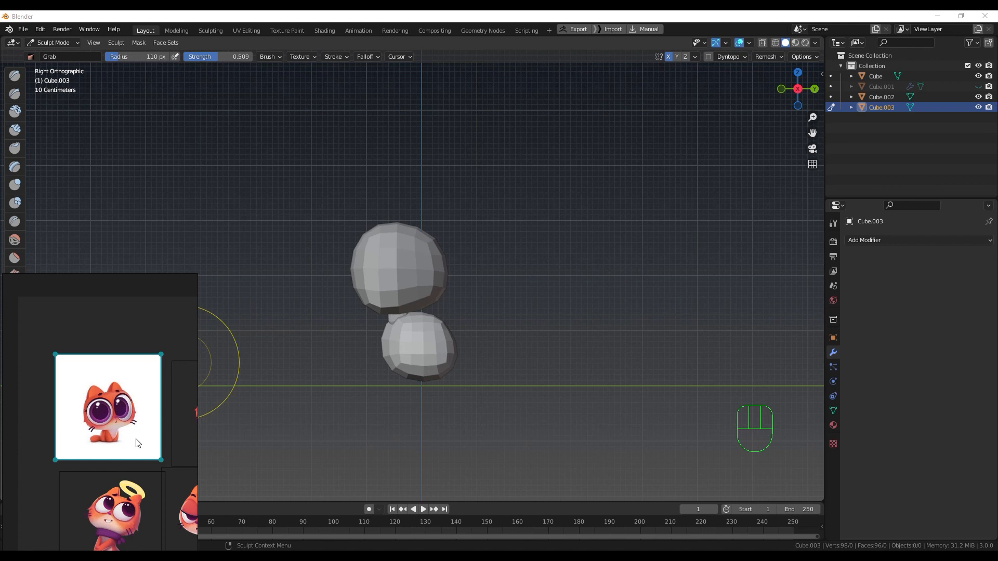
{"action": "middle_click_drag", "start_coordinate": [136, 440], "coordinate": [119, 428]}
{"action": "middle_click_drag", "start_coordinate": [137, 469], "coordinate": [73, 429]}
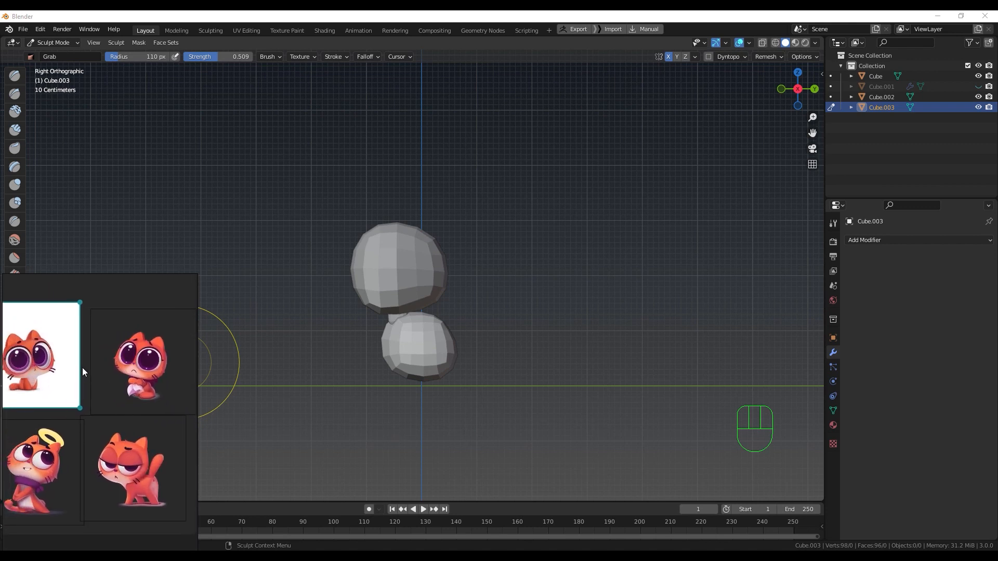
{"action": "middle_click_drag", "start_coordinate": [83, 368], "coordinate": [134, 401]}
{"action": "scroll", "coordinate": [118, 398], "scroll_direction": "up", "scroll_amount": 3}
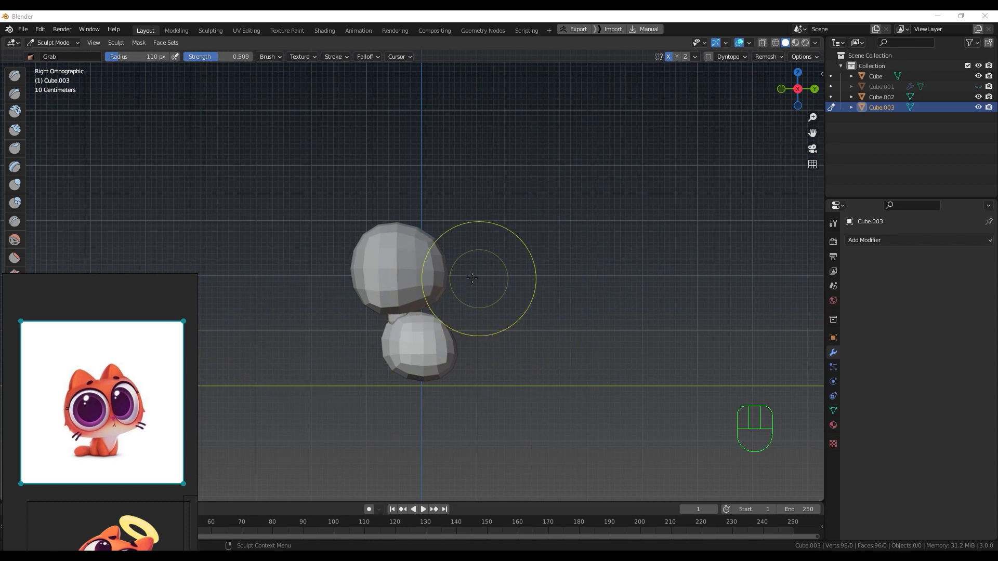
Step: Push in the back of the head slightly with Grab strokes at its lower, middle and upper parts in the side view
{"action": "left_click", "coordinate": [438, 301]}
{"action": "left_click", "coordinate": [438, 301]}
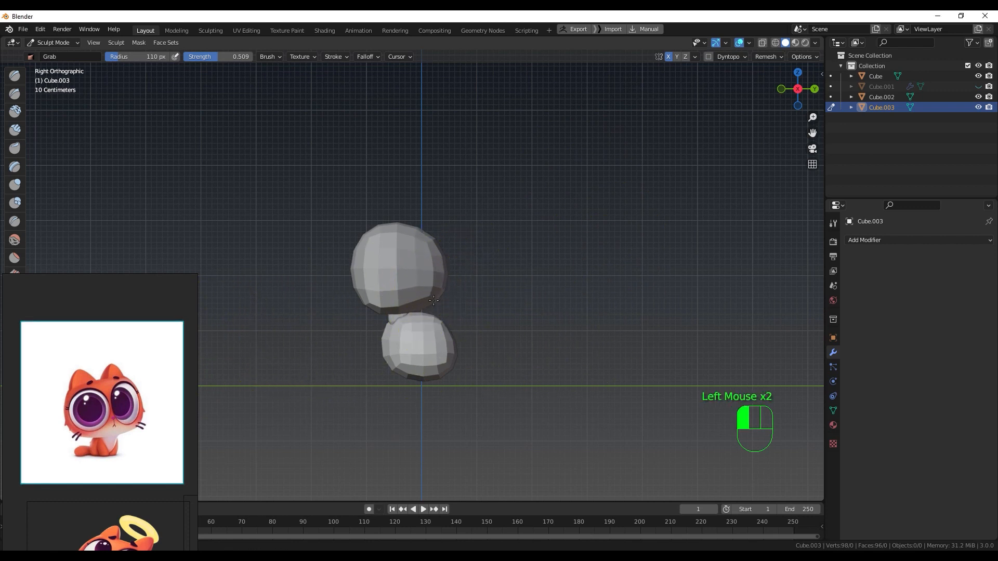
{"action": "left_click", "coordinate": [440, 260]}
{"action": "left_click", "coordinate": [441, 239]}
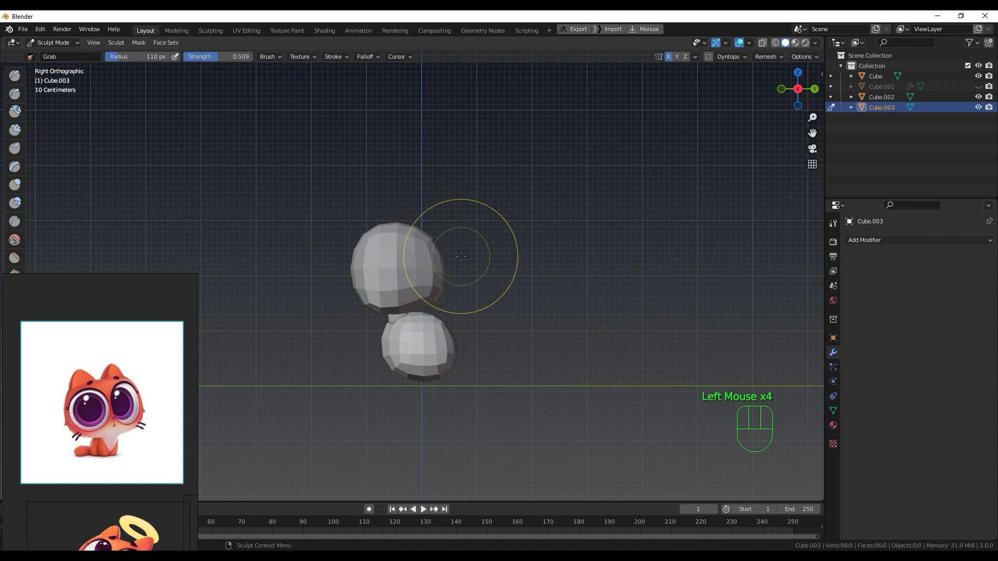
Step: Raise the top of the head slightly with symmetric Grab strokes in the front view
{"action": "key", "text": "KP_1"}
{"action": "left_click", "coordinate": [407, 228]}
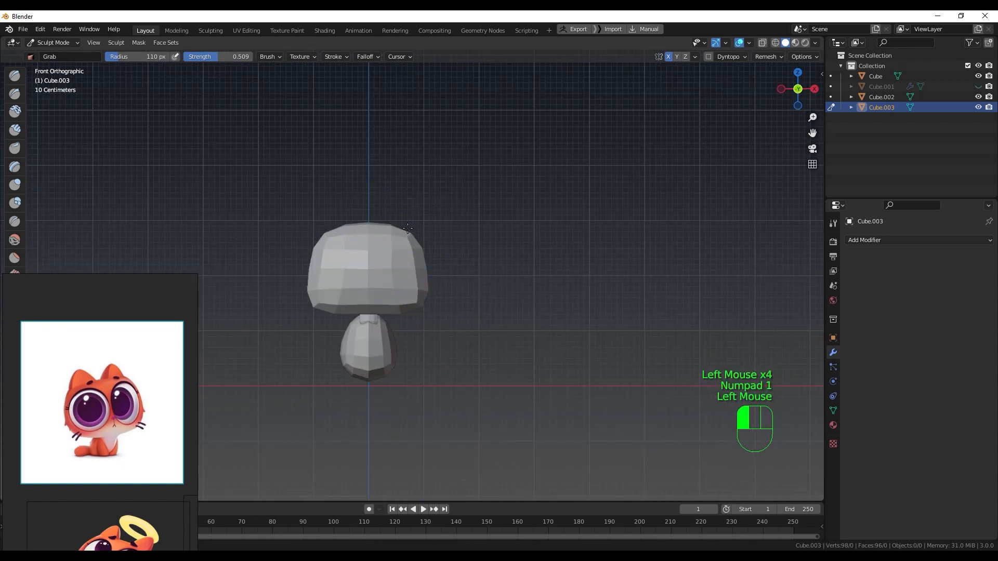
{"action": "left_click", "coordinate": [390, 229]}
{"action": "left_click_drag", "start_coordinate": [389, 229], "coordinate": [393, 218]}
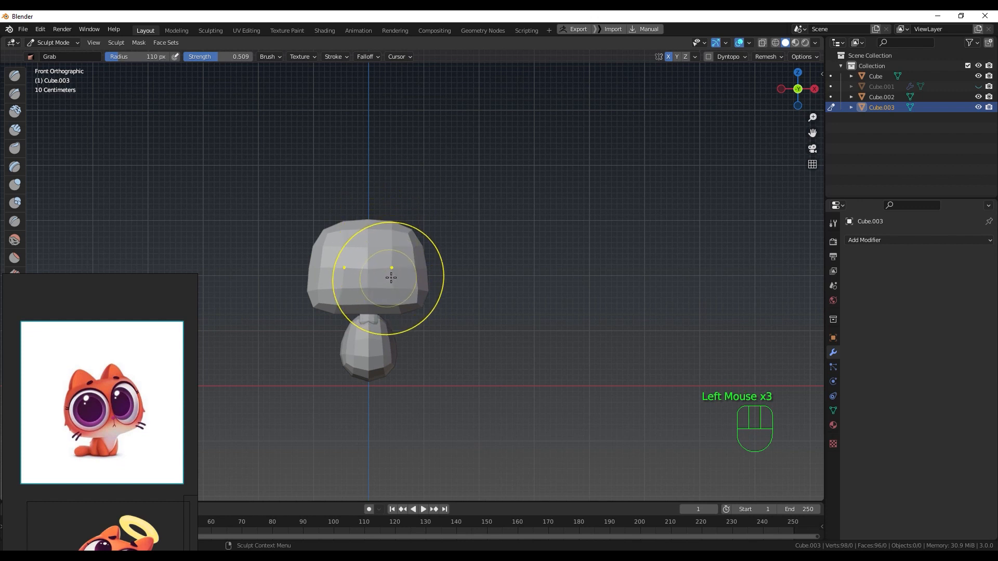
{"action": "key", "text": "KP_1"}
{"action": "left_click", "coordinate": [463, 287]}
{"action": "key", "text": "KP_1"}
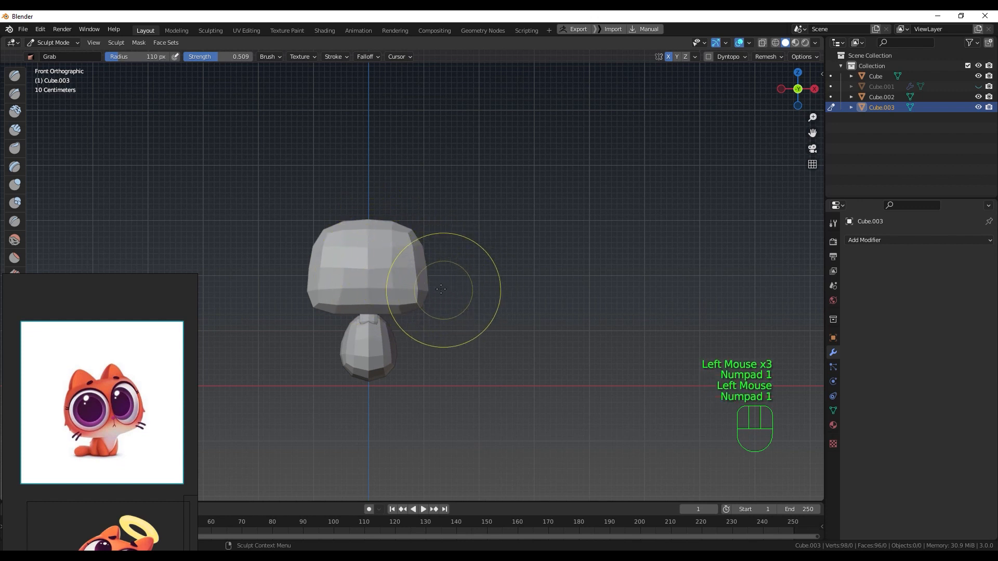
Step: Refine the lower front and upper back of the head with Grab strokes in the side view, and return to the front view
{"action": "middle_click_drag", "start_coordinate": [458, 289], "coordinate": [391, 301]}
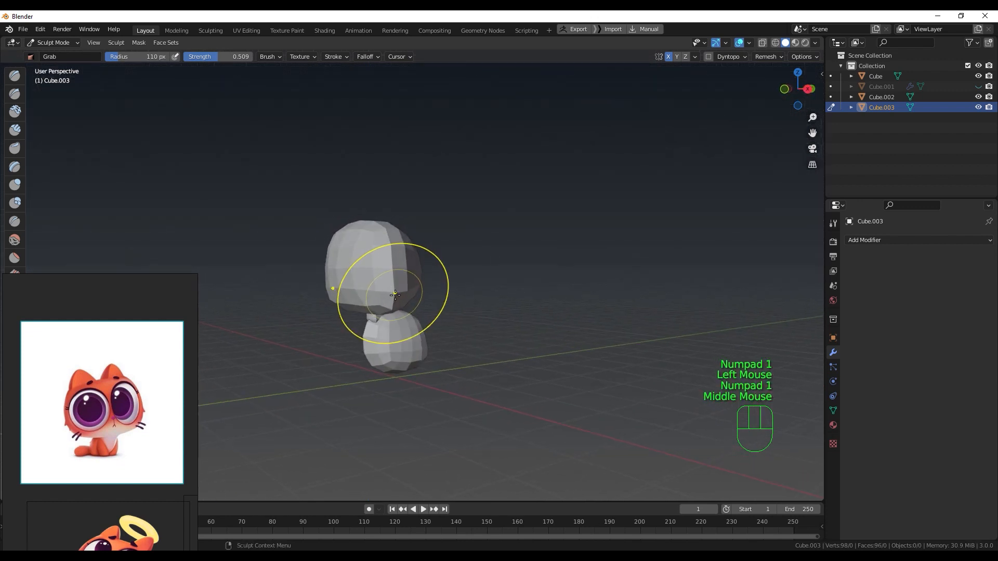
{"action": "key", "text": "KP_3"}
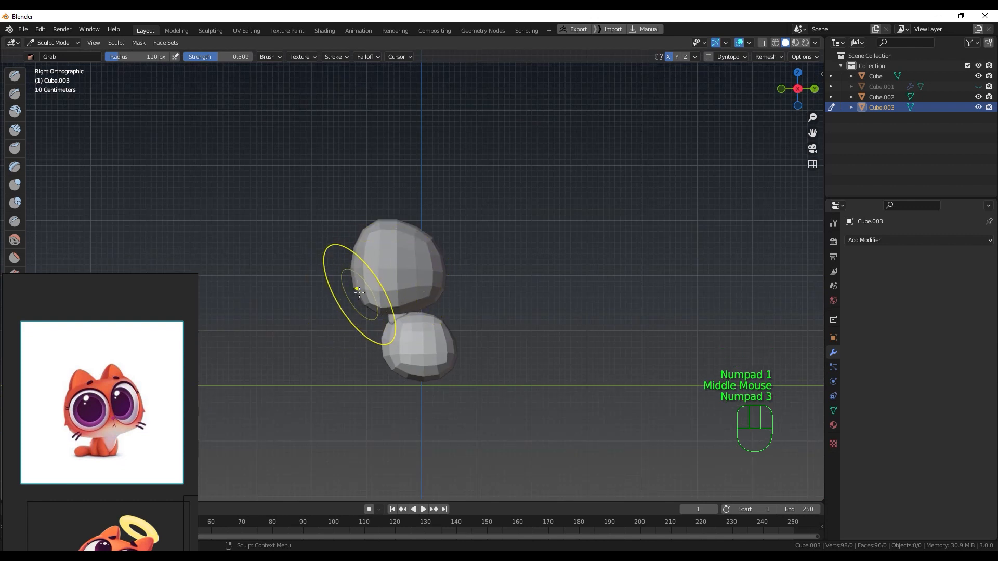
{"action": "left_click_drag", "start_coordinate": [358, 292], "coordinate": [391, 296]}
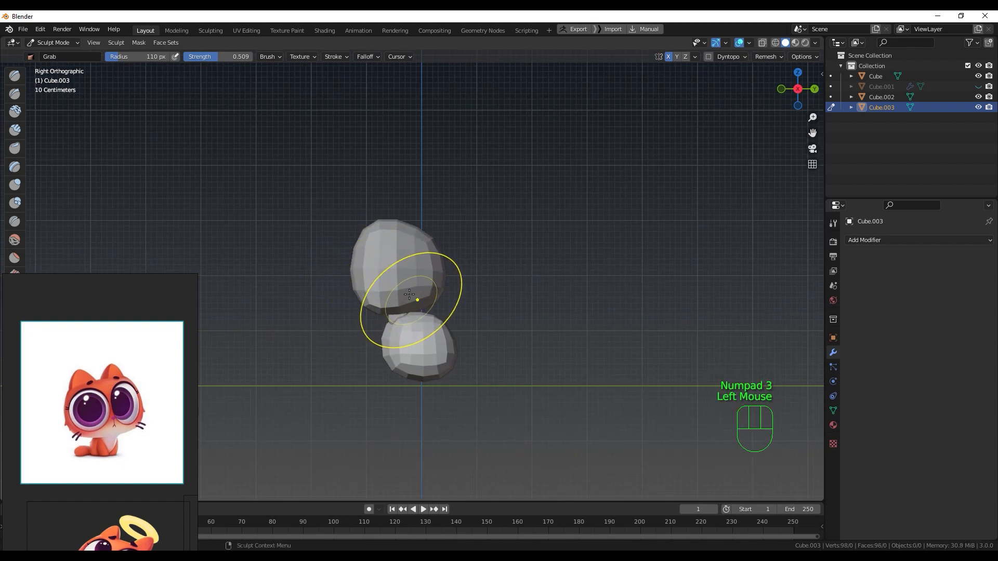
{"action": "left_click", "coordinate": [419, 230]}
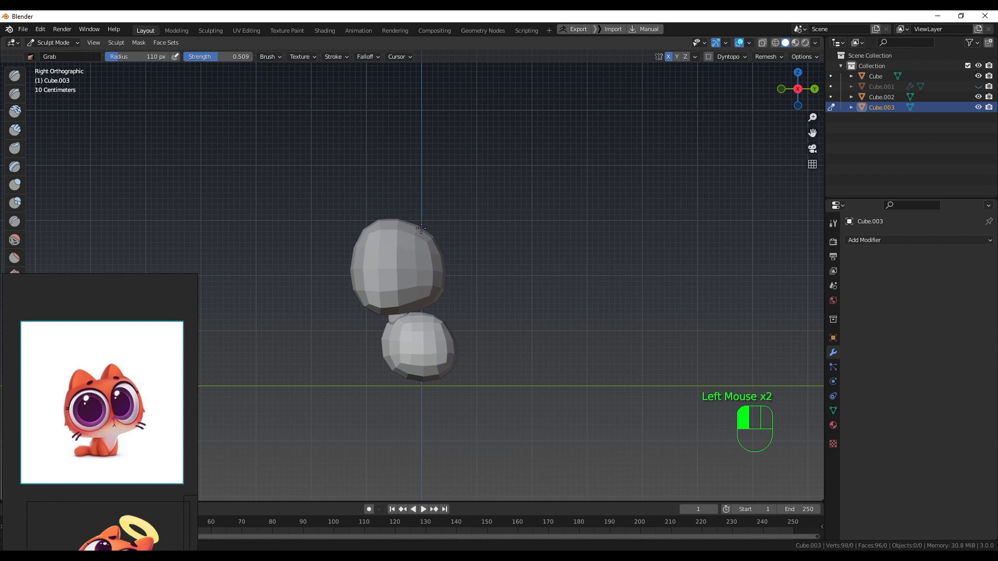
{"action": "middle_click_drag", "start_coordinate": [419, 231], "coordinate": [449, 264]}
{"action": "key", "text": "KP_1"}
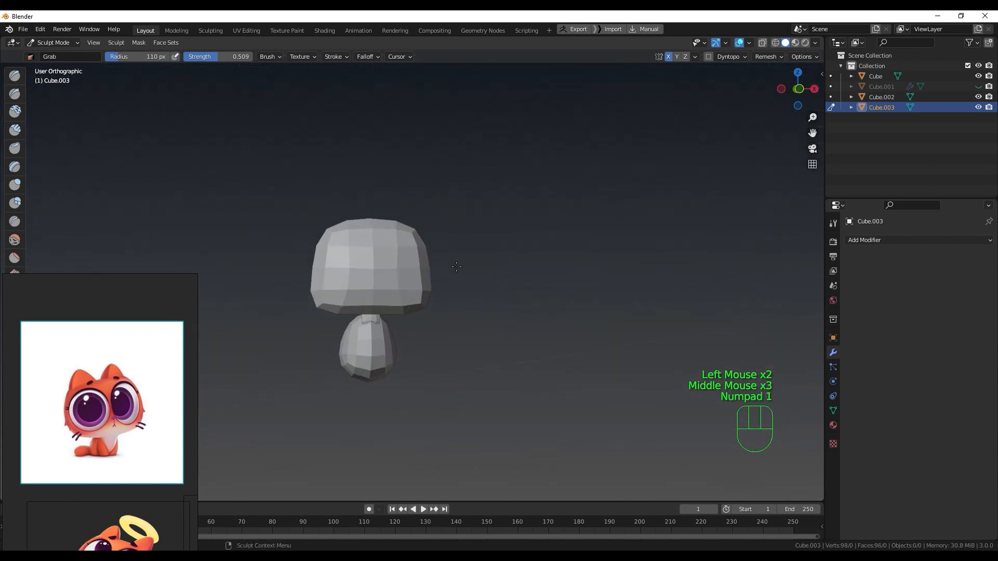
Step: In Object Mode, scale the head up uniformly by about 1.15 and raise it about 0.17 m along Z
{"action": "key", "text": "ctrl+Tab"}
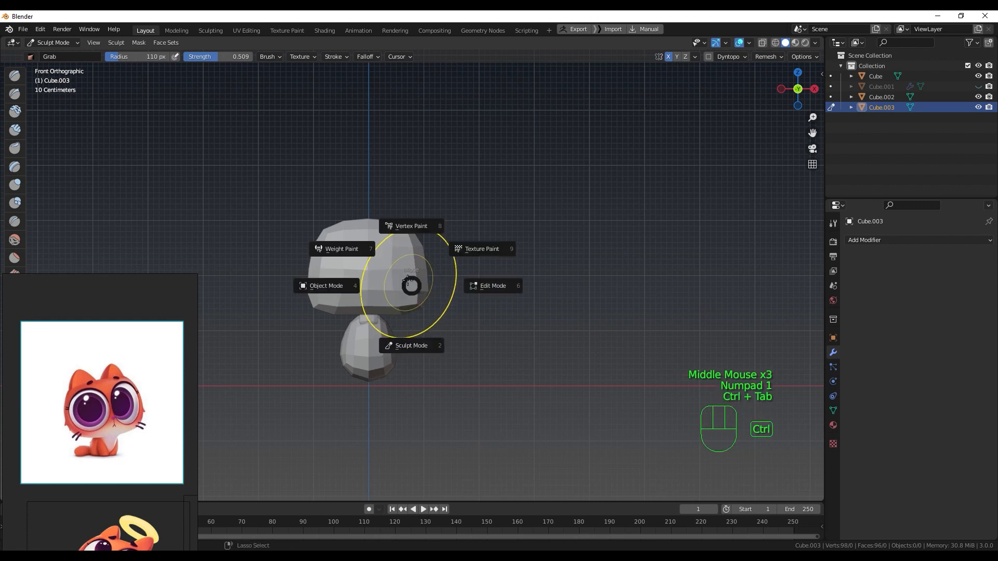
{"action": "left_click", "coordinate": [348, 285]}
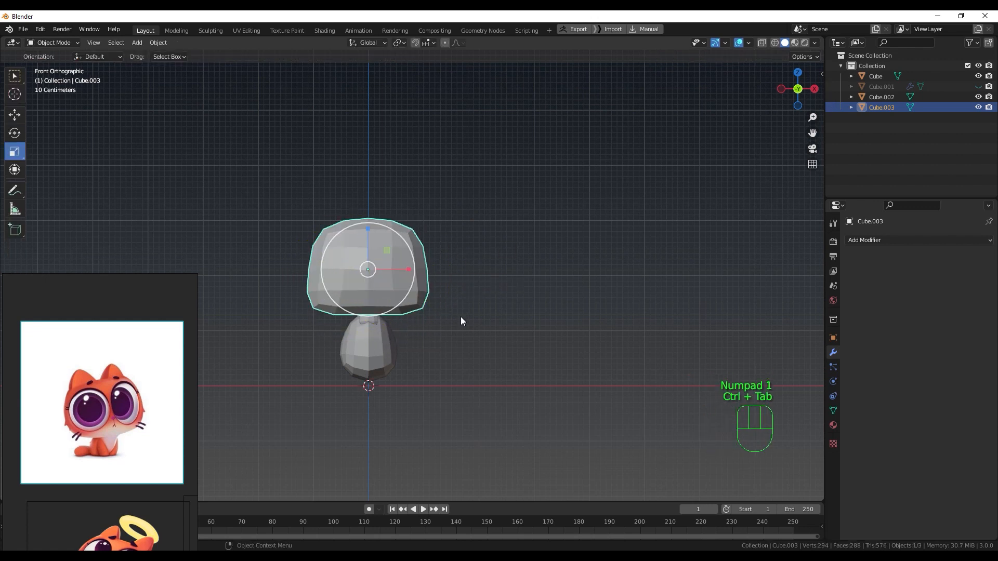
{"action": "key", "text": "s"}
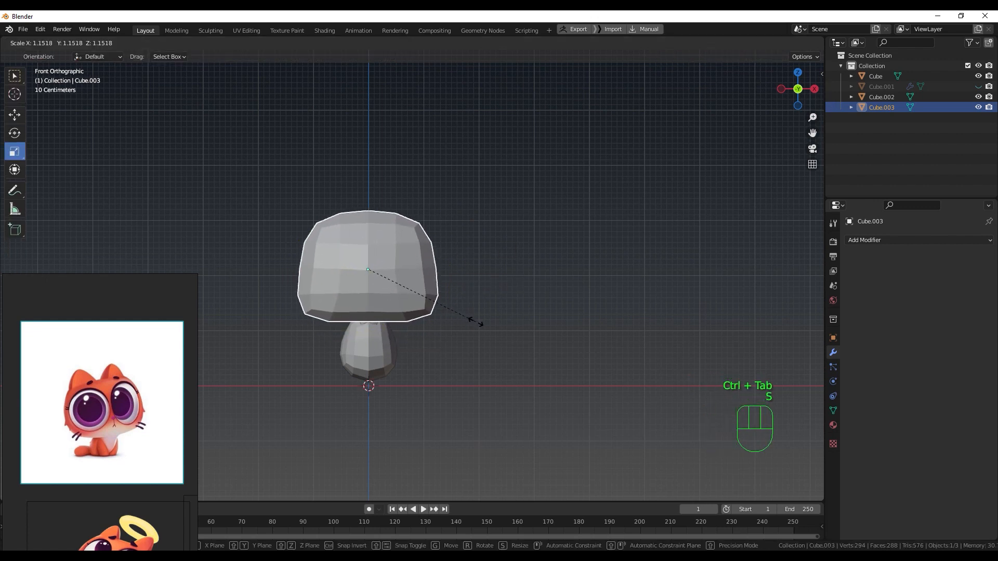
{"action": "left_click", "coordinate": [470, 319]}
{"action": "key", "text": "g"}
{"action": "key", "text": "z"}
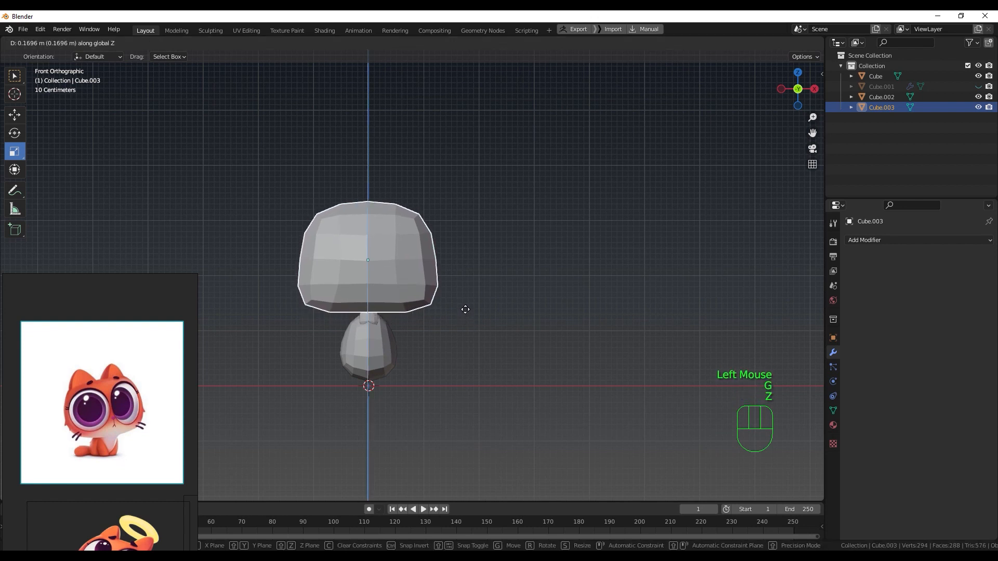
{"action": "left_click", "coordinate": [465, 310]}
Step: Enlarge the head further, ending with a uniform scale of about 1.12, and raise it about 0.19 m along Z
{"action": "left_click", "coordinate": [466, 311]}
{"action": "left_click", "coordinate": [407, 254]}
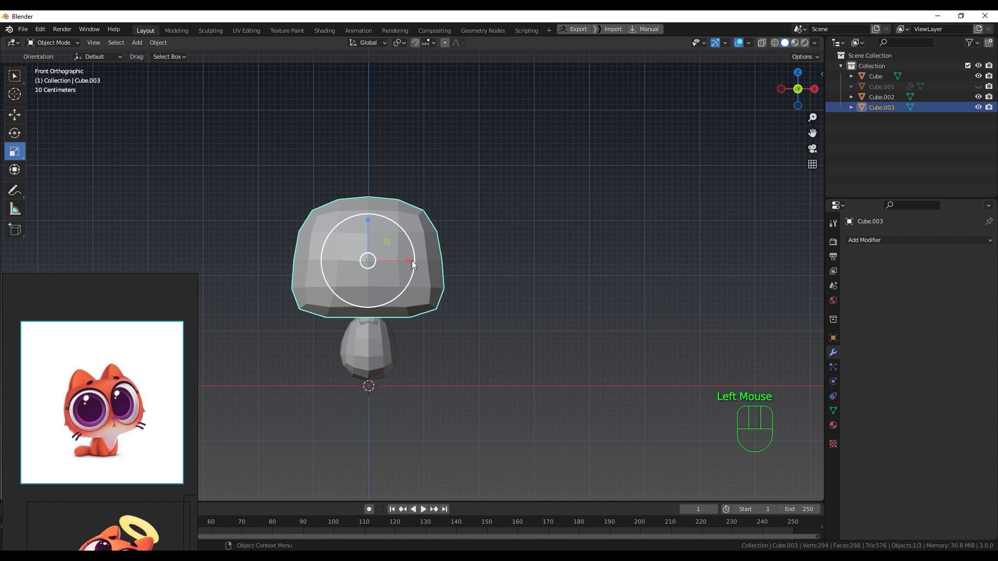
{"action": "key", "text": "s"}
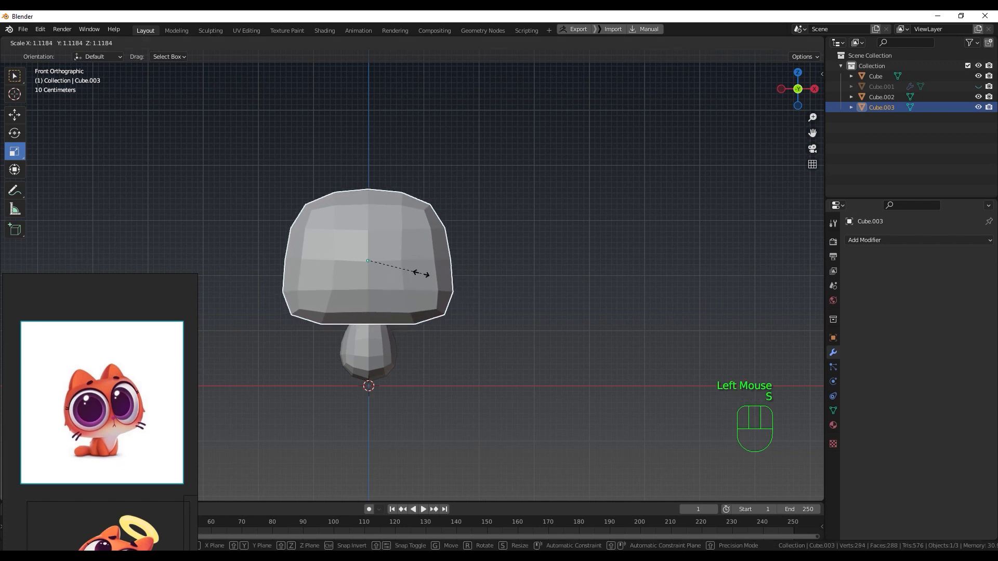
{"action": "left_click", "coordinate": [416, 274]}
{"action": "key", "text": "g"}
{"action": "key", "text": "z"}
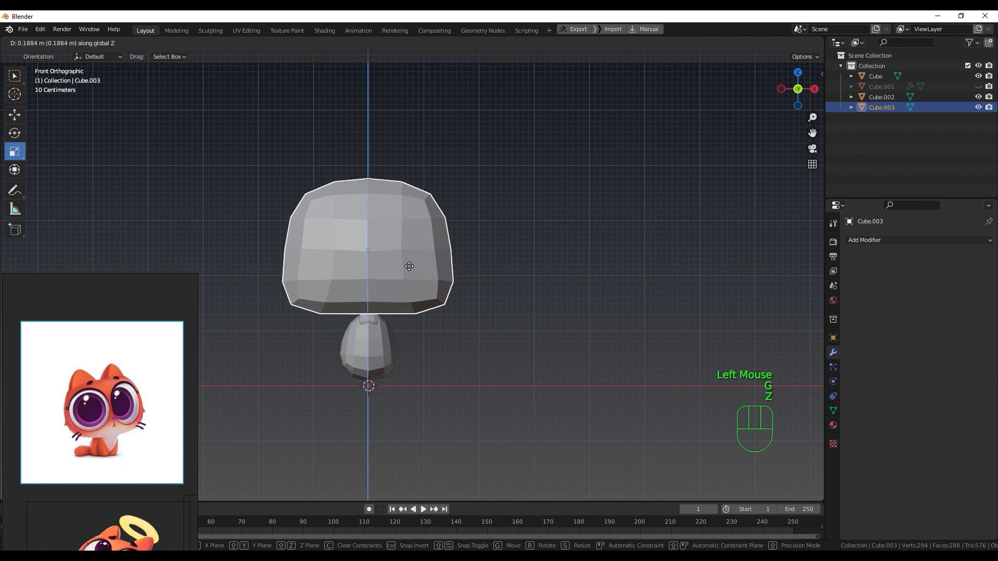
{"action": "left_click", "coordinate": [410, 266]}
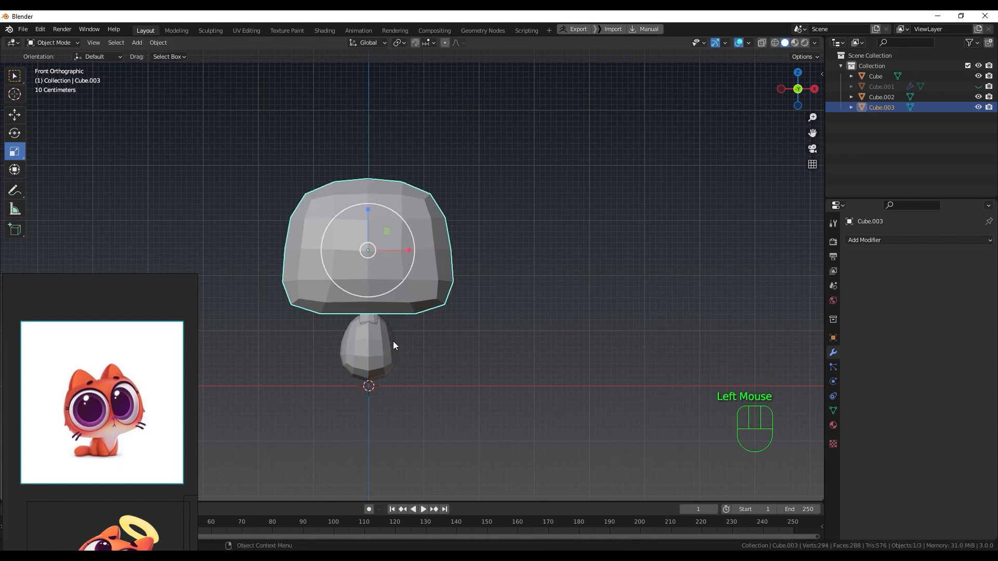
Step: Return to Sculpt Mode, switch the sculpting target to the body and smooth its upper back
{"action": "mouse_move", "coordinate": [390, 326]}
{"action": "middle_mouse_down"}
{"action": "mouse_move", "coordinate": [438, 333]}
{"action": "mouse_move", "coordinate": [482, 307]}
{"action": "mouse_move", "coordinate": [491, 327]}
{"action": "mouse_move", "coordinate": [415, 316]}
{"action": "mouse_move", "coordinate": [383, 340]}
{"action": "middle_mouse_up"}
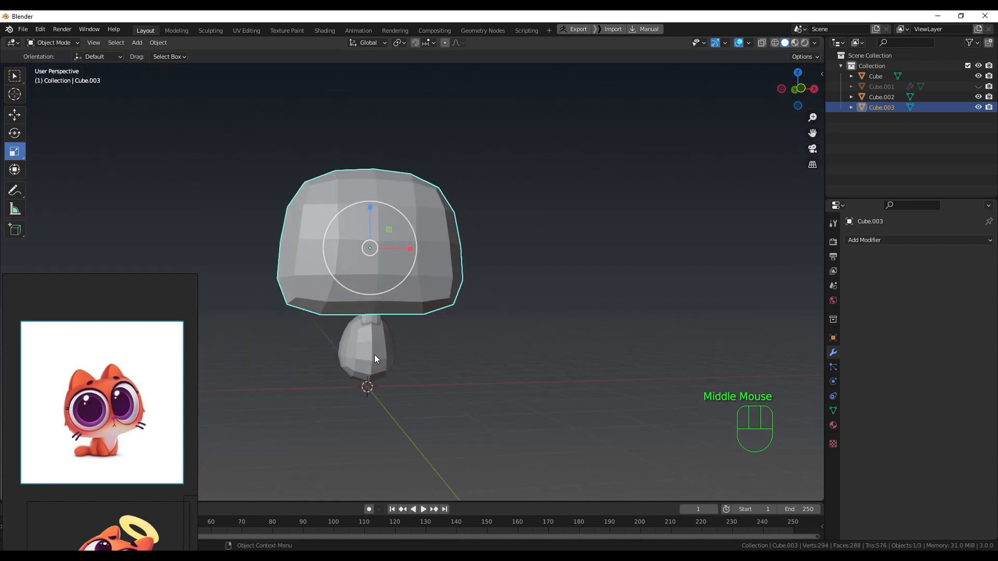
{"action": "key", "text": "alt+q"}
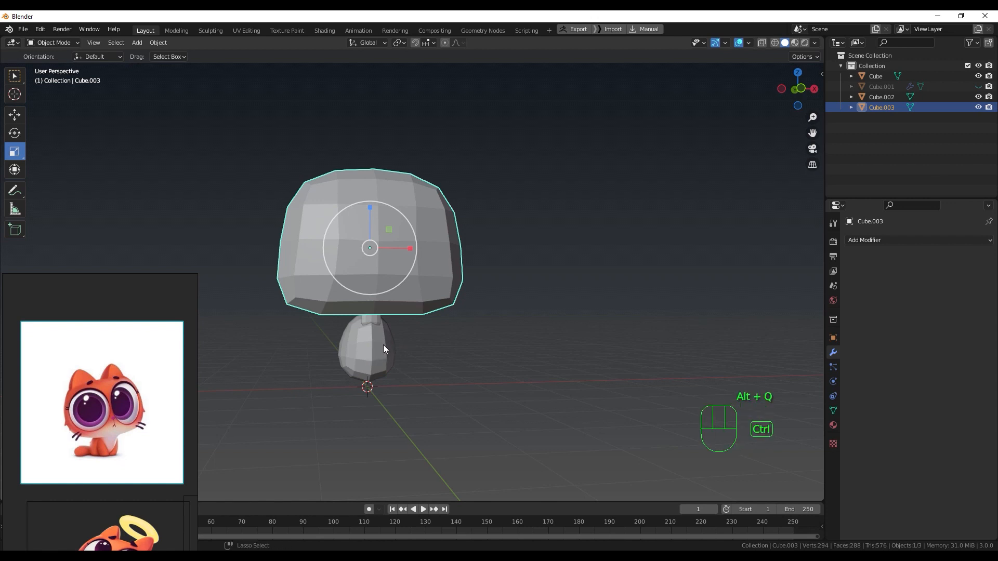
{"action": "key", "text": "ctrl+Tab"}
{"action": "left_click", "coordinate": [385, 404]}
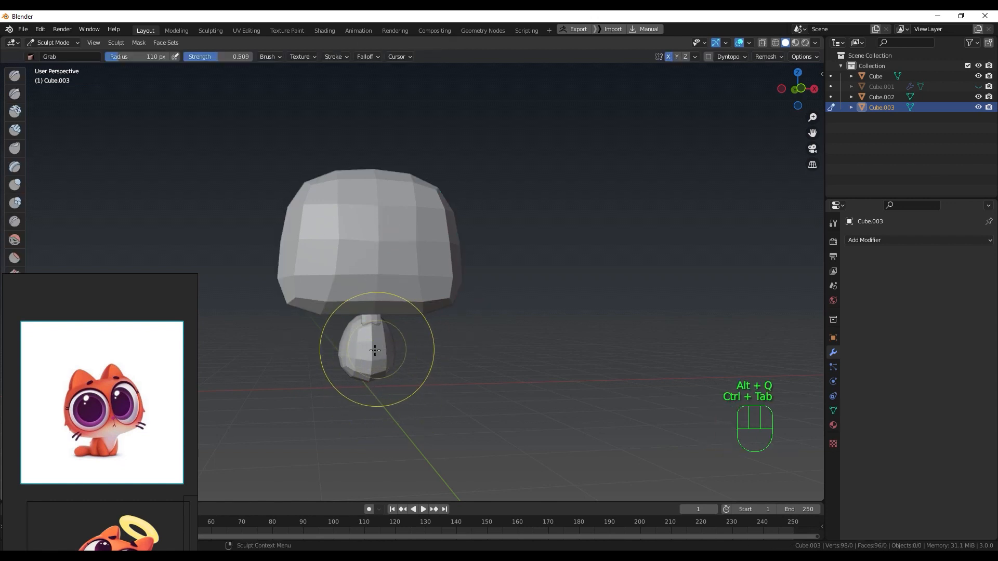
{"action": "key", "text": "alt+q"}
{"action": "middle_click_drag", "start_coordinate": [372, 353], "coordinate": [405, 352]}
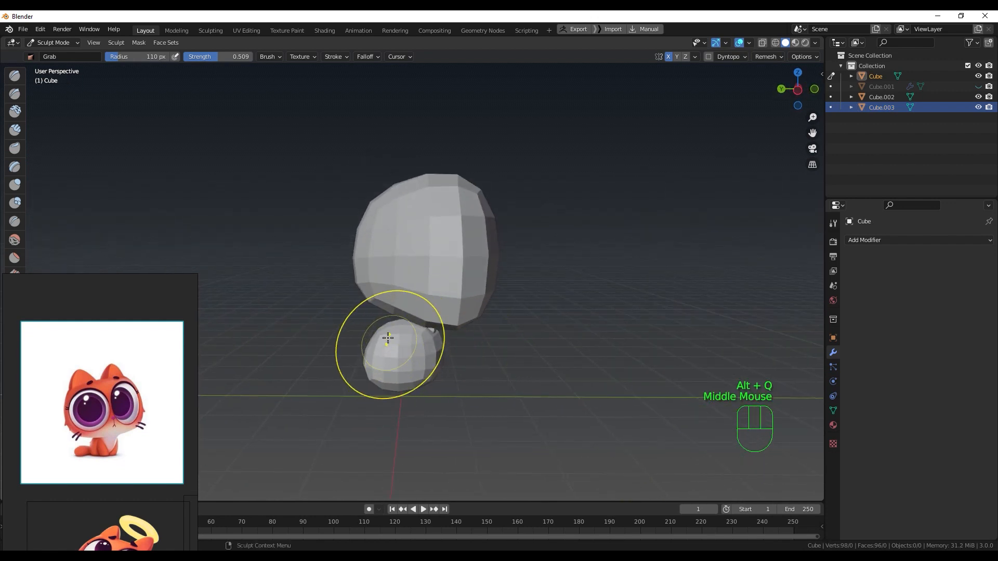
{"action": "left_click", "coordinate": [390, 333], "text": "shift"}
{"action": "left_click", "coordinate": [391, 332], "text": "shift"}
{"action": "left_click", "coordinate": [394, 332], "text": "shift"}
{"action": "left_click", "coordinate": [397, 337], "text": "shift"}
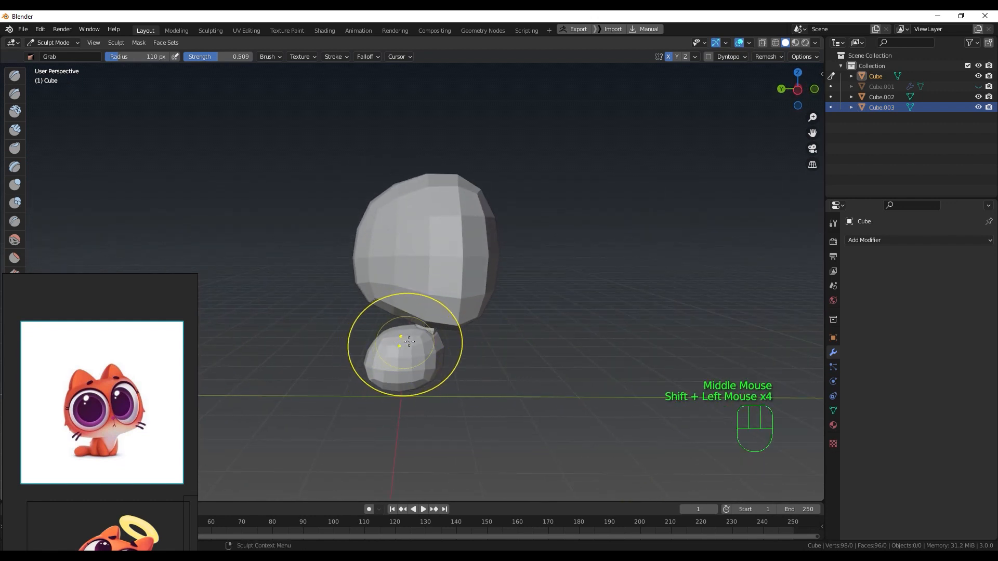
Step: Reduce the brush radius to 58 px and smooth the top and back of the body from its opposite side
{"action": "mouse_move", "coordinate": [398, 339]}
{"action": "middle_mouse_down"}
{"action": "mouse_move", "coordinate": [369, 339]}
{"action": "mouse_move", "coordinate": [367, 364]}
{"action": "mouse_move", "coordinate": [369, 350]}
{"action": "mouse_move", "coordinate": [388, 354]}
{"action": "mouse_move", "coordinate": [375, 373]}
{"action": "mouse_move", "coordinate": [338, 363]}
{"action": "mouse_move", "coordinate": [445, 338]}
{"action": "middle_mouse_up"}
{"action": "key", "text": "f"}
{"action": "left_click", "coordinate": [384, 371]}
{"action": "left_click", "coordinate": [434, 331], "text": "shift"}
{"action": "left_click", "coordinate": [434, 332], "text": "shift"}
{"action": "left_click", "coordinate": [426, 333], "text": "shift"}
{"action": "left_click", "coordinate": [418, 334], "text": "shift"}
{"action": "left_click", "coordinate": [410, 336], "text": "shift"}
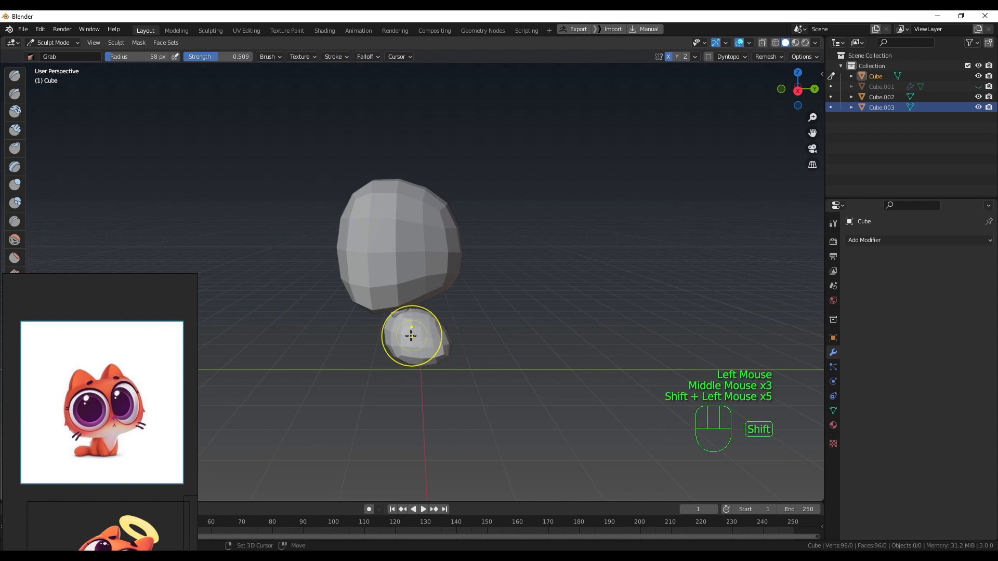
{"action": "left_click", "coordinate": [439, 345], "text": "shift"}
{"action": "left_click", "coordinate": [435, 345], "text": "shift"}
{"action": "left_click", "coordinate": [431, 347], "text": "shift"}
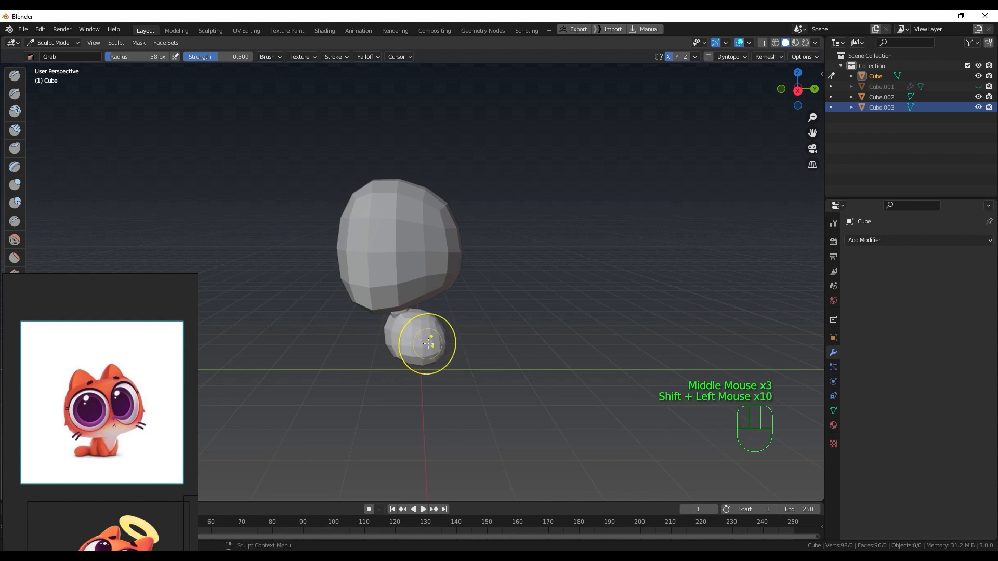
Step: Reshape the upper back of the body with two short Grab strokes and smooth its side
{"action": "mouse_move", "coordinate": [423, 345]}
{"action": "middle_mouse_down"}
{"action": "mouse_move", "coordinate": [487, 338]}
{"action": "mouse_move", "coordinate": [422, 336]}
{"action": "middle_mouse_up"}
{"action": "middle_click_drag", "start_coordinate": [422, 336], "coordinate": [406, 336]}
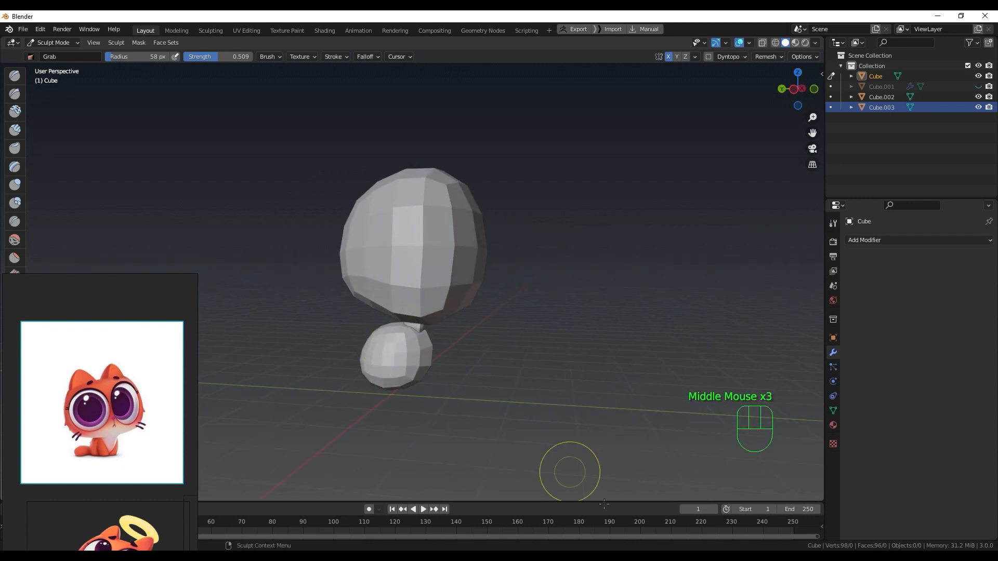
{"action": "mouse_move", "coordinate": [587, 365]}
{"action": "middle_mouse_down"}
{"action": "mouse_move", "coordinate": [531, 338]}
{"action": "mouse_move", "coordinate": [400, 336]}
{"action": "middle_mouse_up"}
{"action": "left_click_drag", "start_coordinate": [390, 330], "coordinate": [399, 334]}
{"action": "left_click_drag", "start_coordinate": [387, 335], "coordinate": [387, 350]}
{"action": "left_click_drag", "start_coordinate": [387, 350], "coordinate": [390, 352], "text": "shift"}
{"action": "middle_click_drag", "start_coordinate": [394, 346], "coordinate": [298, 339]}
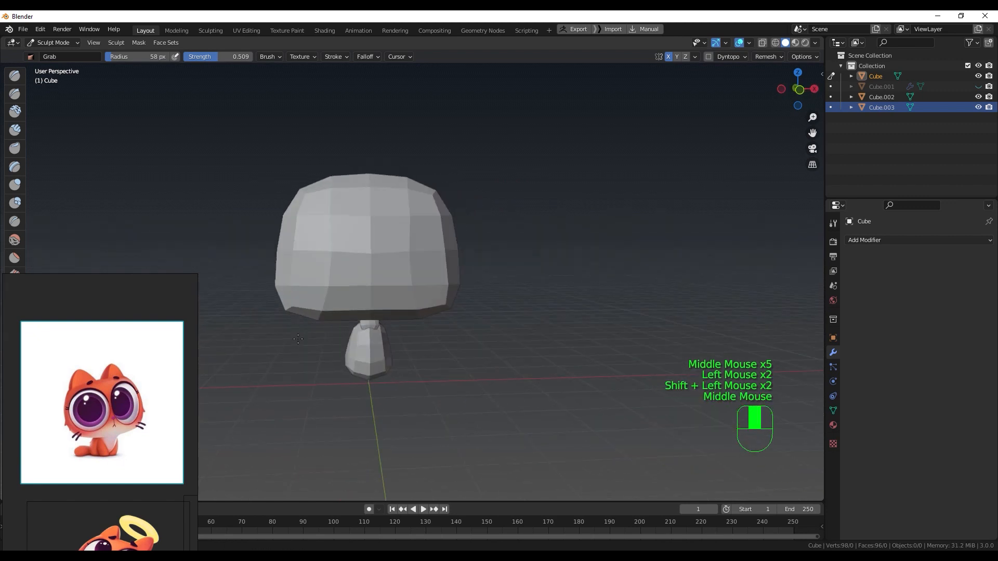
Step: Switch the sculpting target to the head and adjust its lower part with Grab strokes, setting the brush radius to 101 px
{"action": "key", "text": "alt+q"}
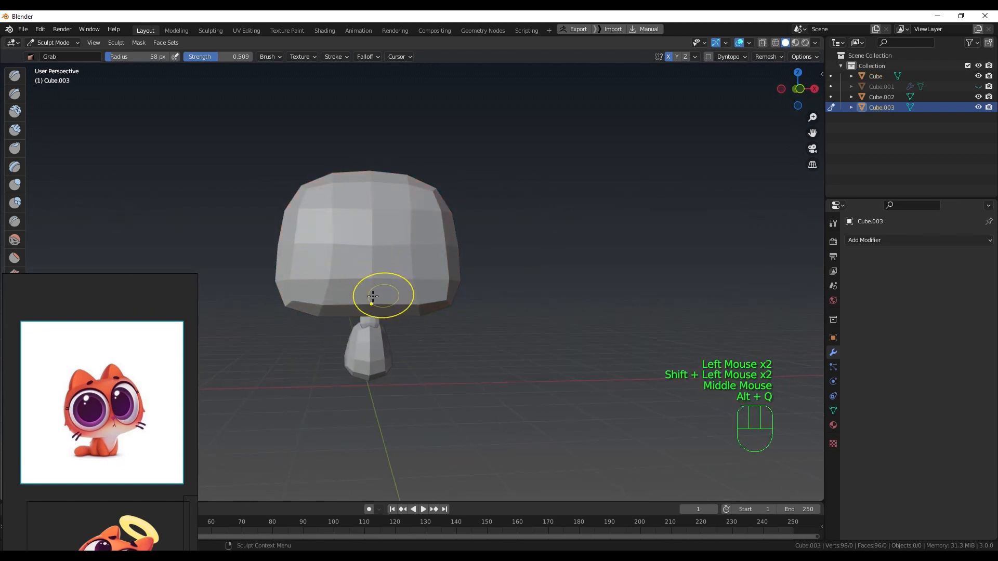
{"action": "middle_click_drag", "start_coordinate": [372, 296], "coordinate": [289, 285]}
{"action": "left_click_drag", "start_coordinate": [436, 295], "coordinate": [430, 297]}
{"action": "mouse_move", "coordinate": [430, 296]}
{"action": "middle_mouse_down"}
{"action": "mouse_move", "coordinate": [455, 325]}
{"action": "mouse_move", "coordinate": [432, 304]}
{"action": "middle_mouse_up"}
{"action": "key", "text": "f"}
{"action": "left_click_drag", "start_coordinate": [425, 301], "coordinate": [431, 302]}
{"action": "mouse_move", "coordinate": [431, 301]}
{"action": "middle_mouse_down"}
{"action": "mouse_move", "coordinate": [441, 289]}
{"action": "mouse_move", "coordinate": [484, 306]}
{"action": "middle_mouse_up"}
{"action": "middle_click_drag", "start_coordinate": [483, 306], "coordinate": [508, 313]}
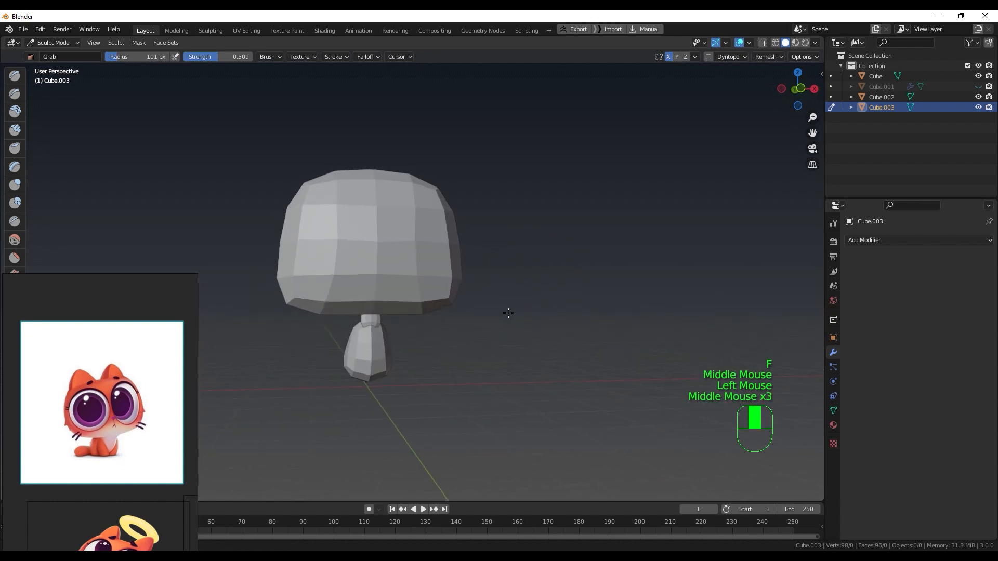
Step: In the front view and Object Mode, unhide the subdivided cube Cube.001 and place a duplicate of it beside the head
{"action": "key", "text": "KP_1"}
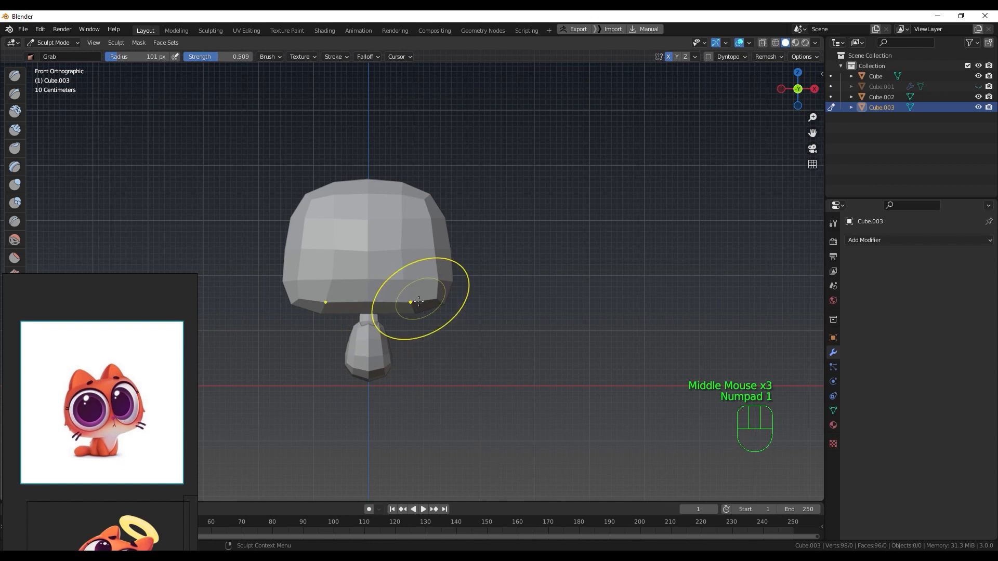
{"action": "key", "text": "ctrl+Tab"}
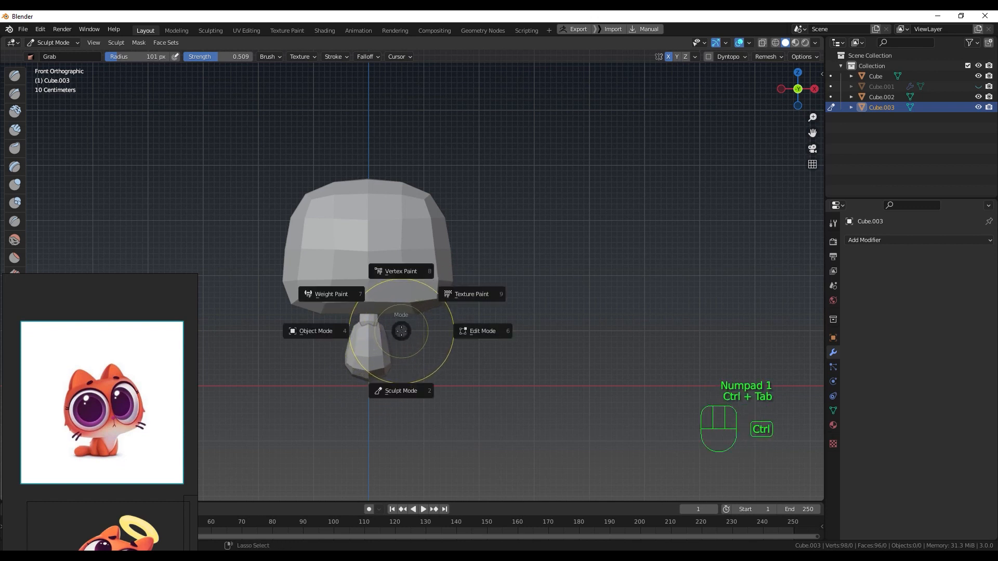
{"action": "left_click", "coordinate": [318, 330]}
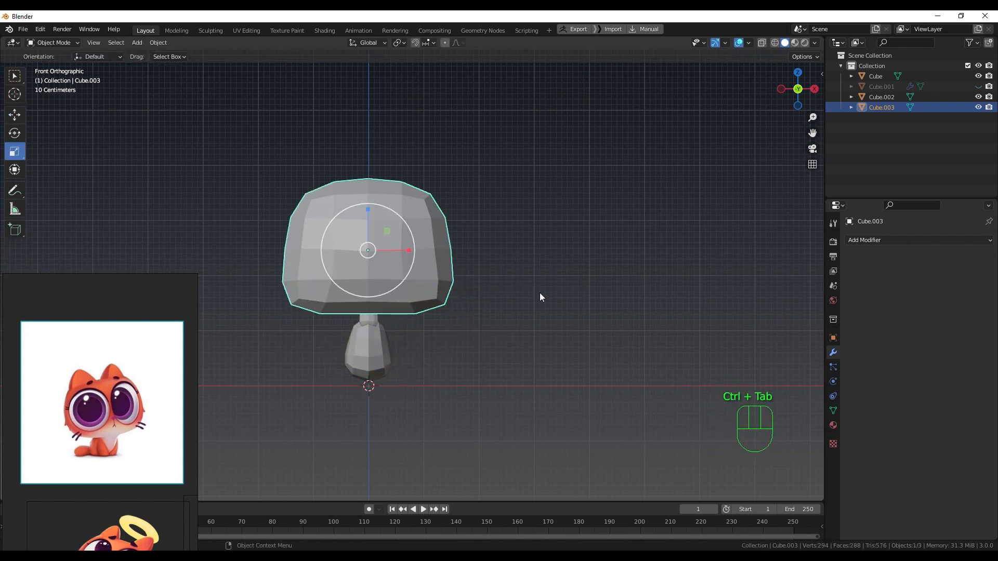
{"action": "left_click", "coordinate": [978, 86]}
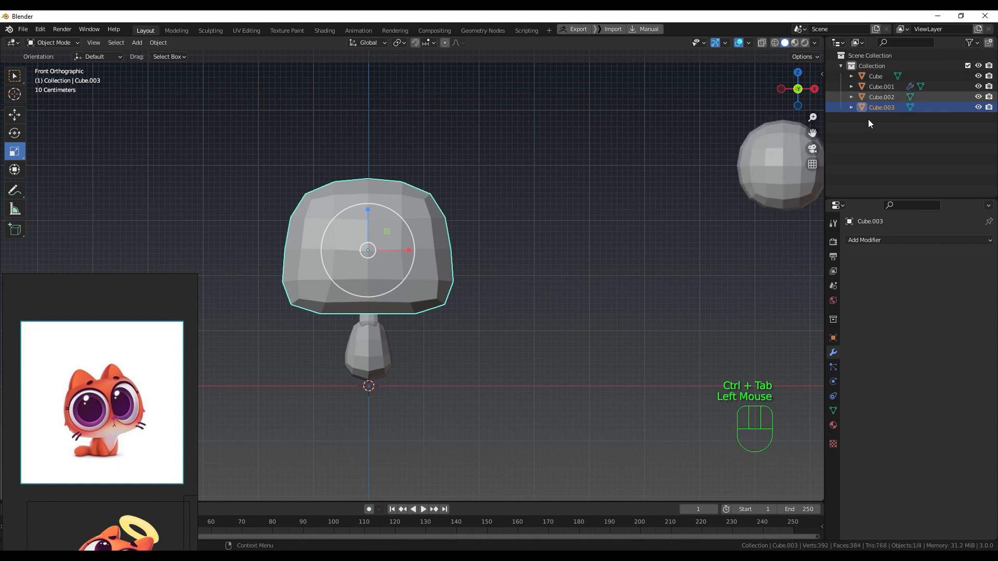
{"action": "left_click", "coordinate": [770, 168]}
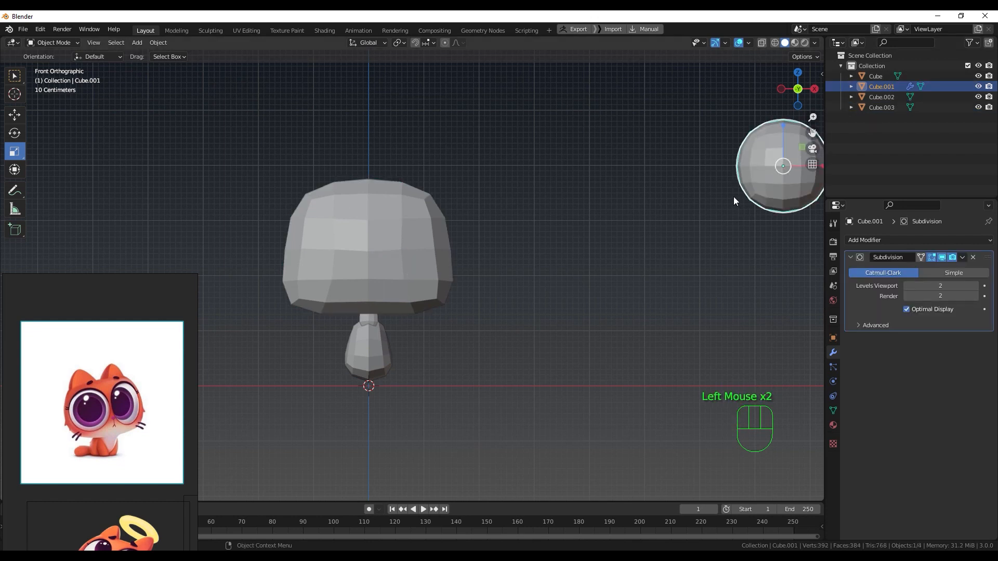
{"action": "key", "text": "shift+d"}
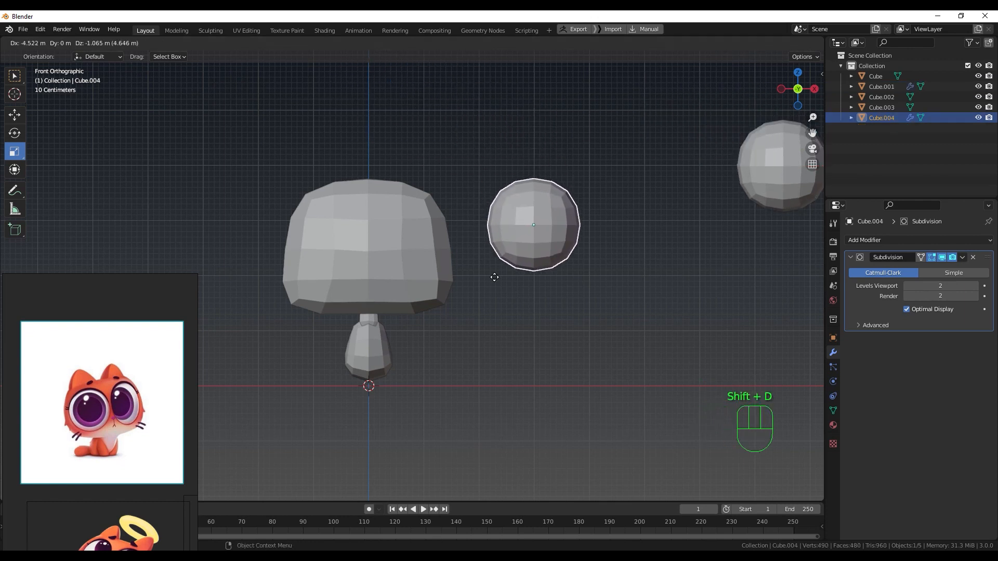
{"action": "left_click", "coordinate": [506, 314]}
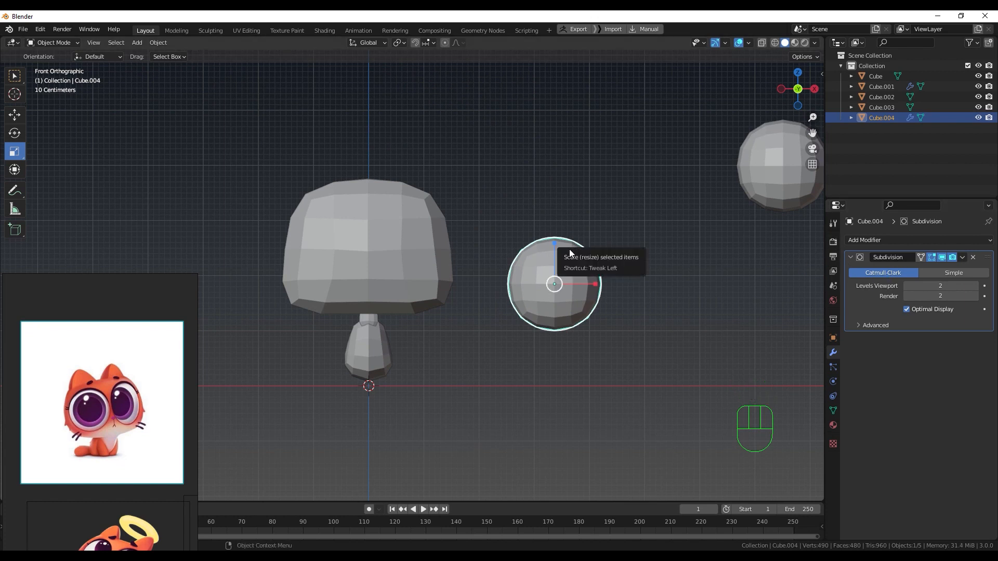
Step: Enter Edit Mode on the duplicated cube and enlarge the sitting cat in the reference overlay
{"action": "key", "text": "Tab"}
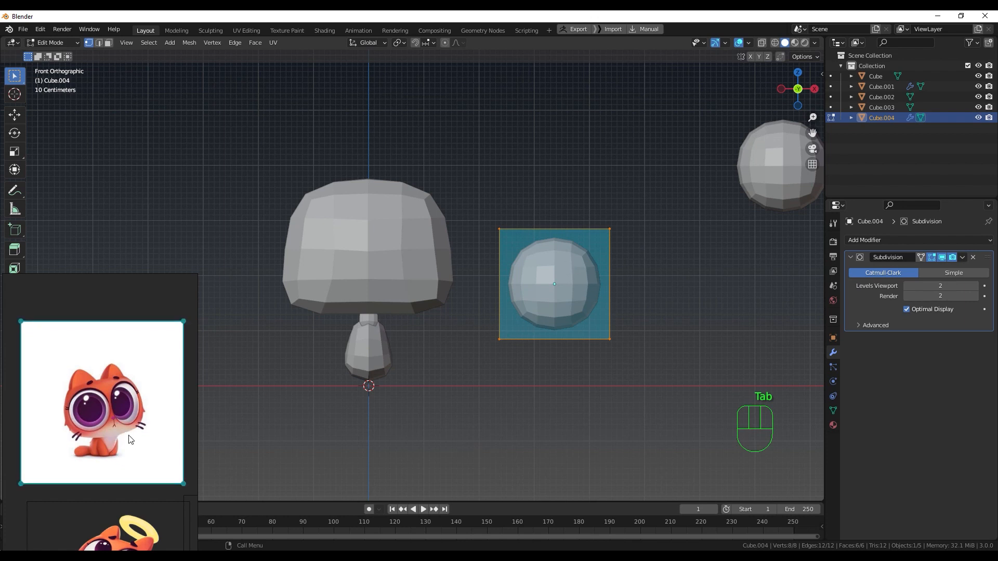
{"action": "key", "text": "z"}
{"action": "scroll", "coordinate": [132, 444], "scroll_direction": "up", "scroll_amount": 1}
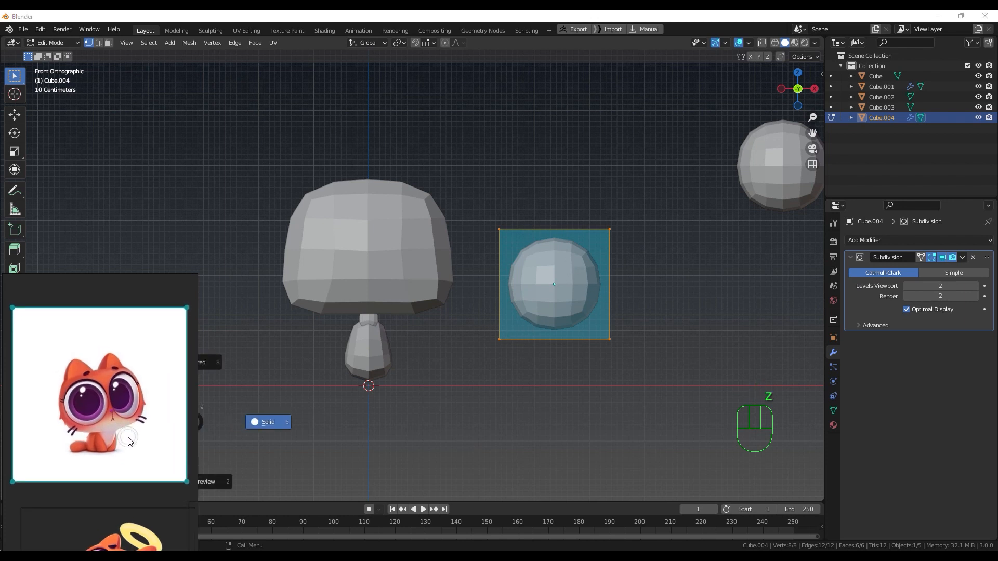
{"action": "scroll", "coordinate": [133, 441], "scroll_direction": "up", "scroll_amount": 1}
{"action": "scroll", "coordinate": [133, 447], "scroll_direction": "up", "scroll_amount": 1}
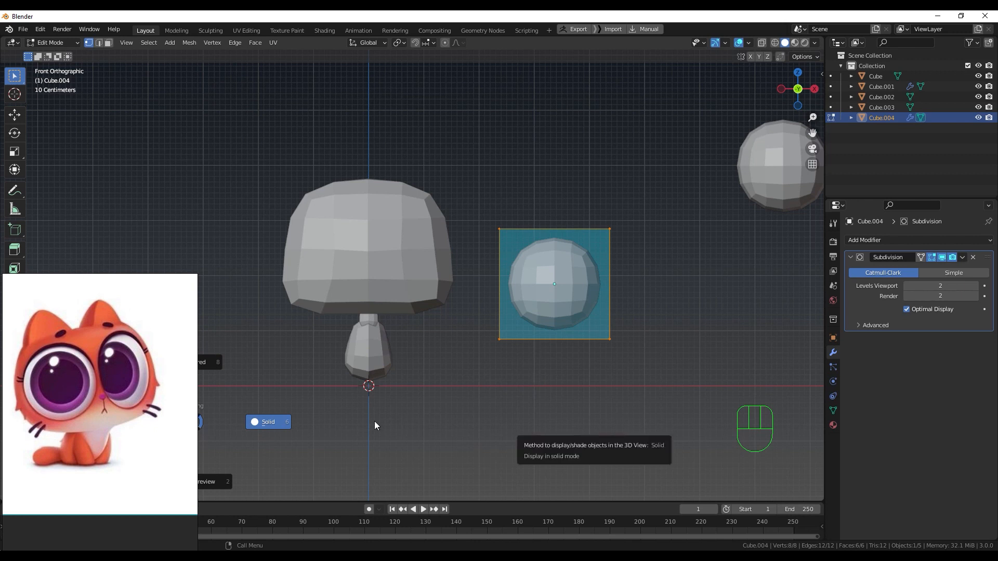
{"action": "left_click", "coordinate": [265, 422]}
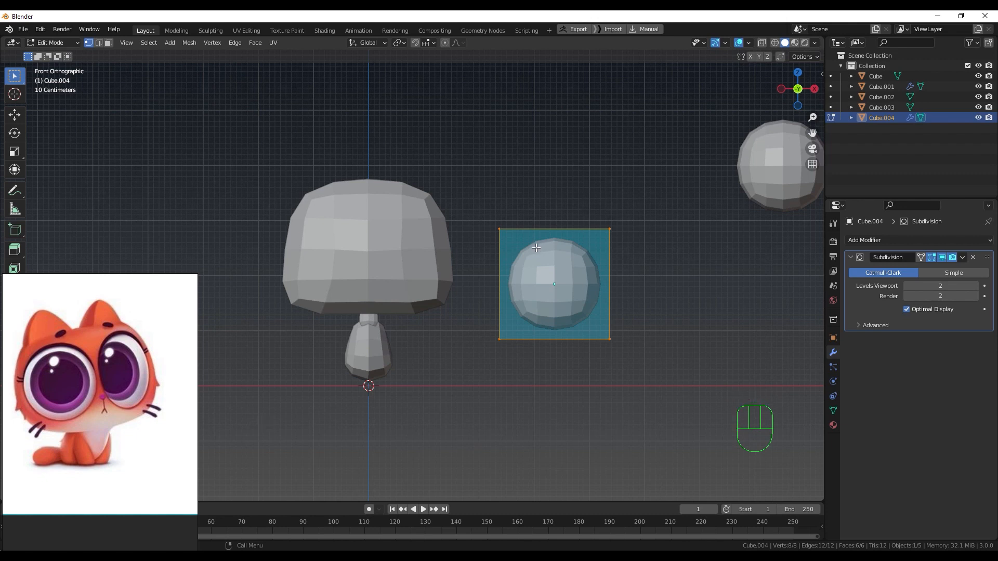
Step: With X-ray enabled, select the duplicated cube's top face and narrow it inward with Edge Slide
{"action": "key", "text": "q"}
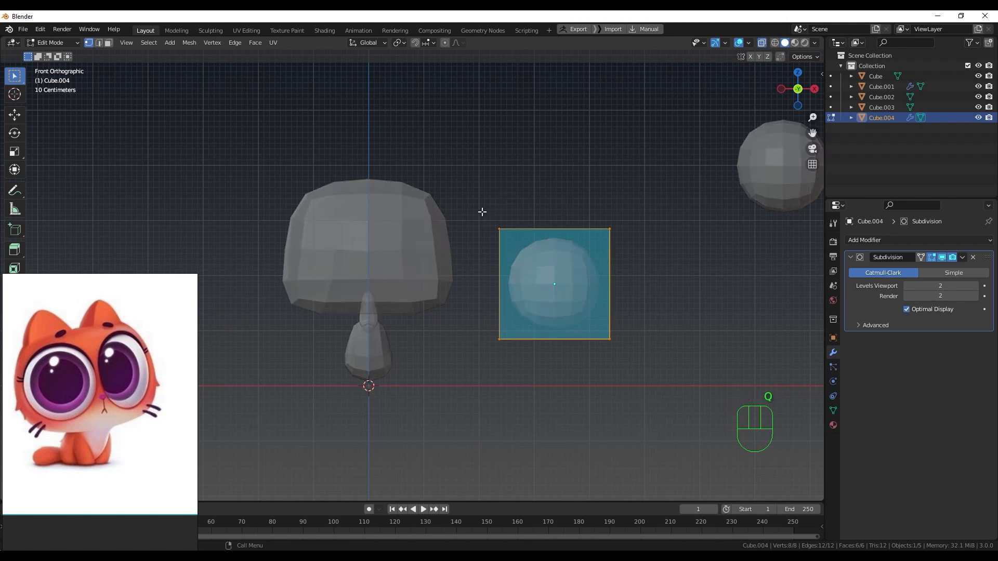
{"action": "left_click_drag", "start_coordinate": [485, 217], "coordinate": [621, 242]}
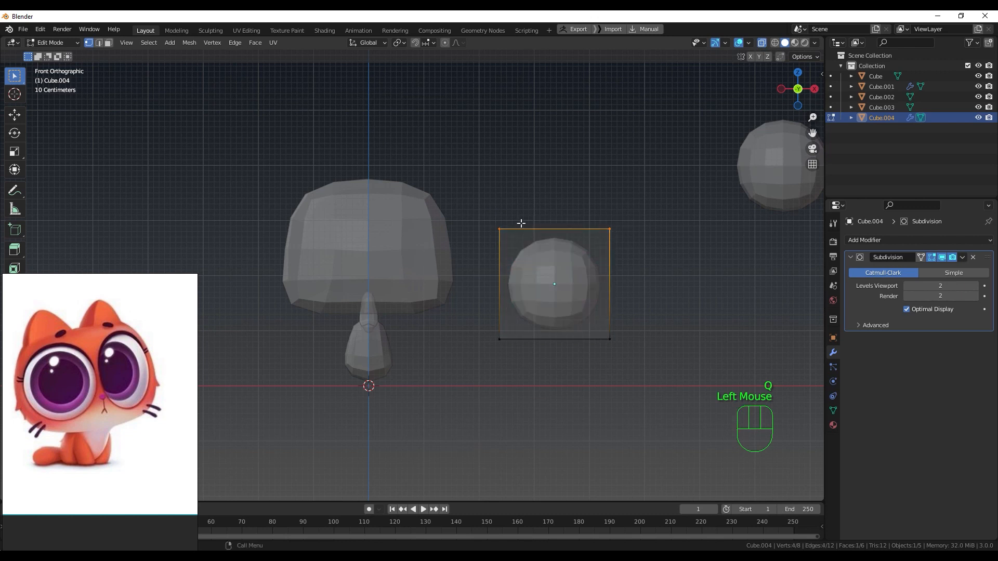
{"action": "key", "text": "g"}
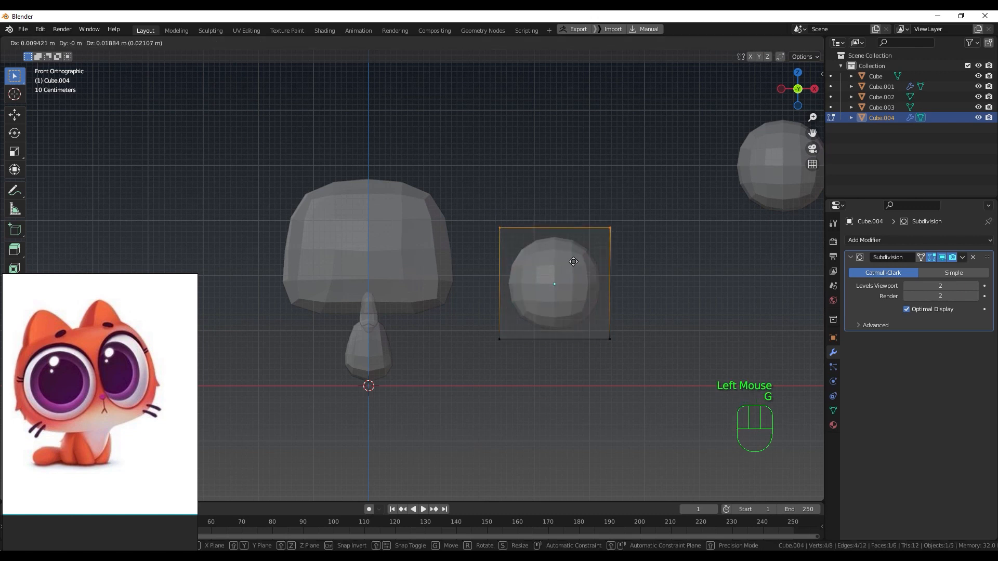
{"action": "key", "text": "g"}
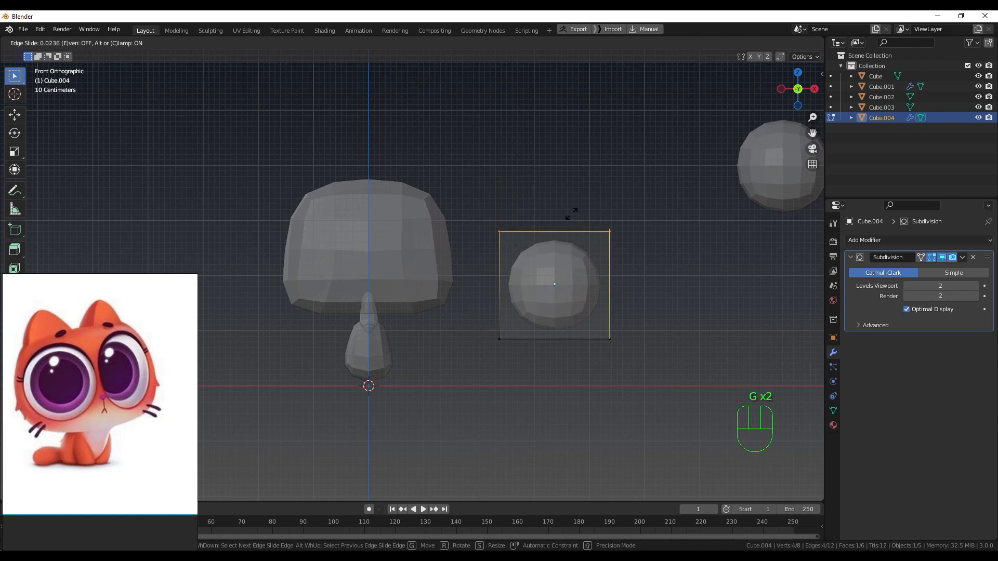
{"action": "key", "text": "z"}
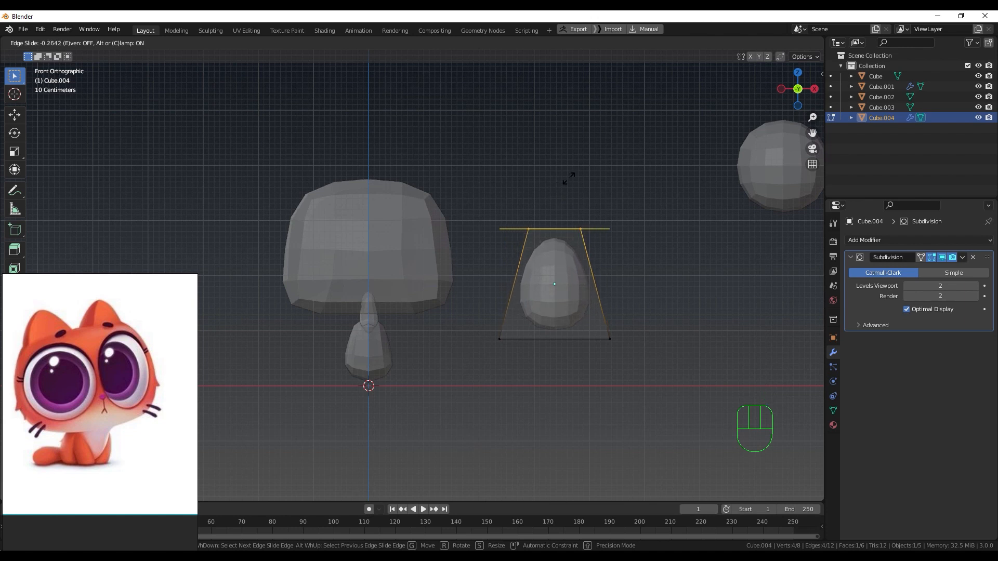
{"action": "left_click", "coordinate": [566, 184]}
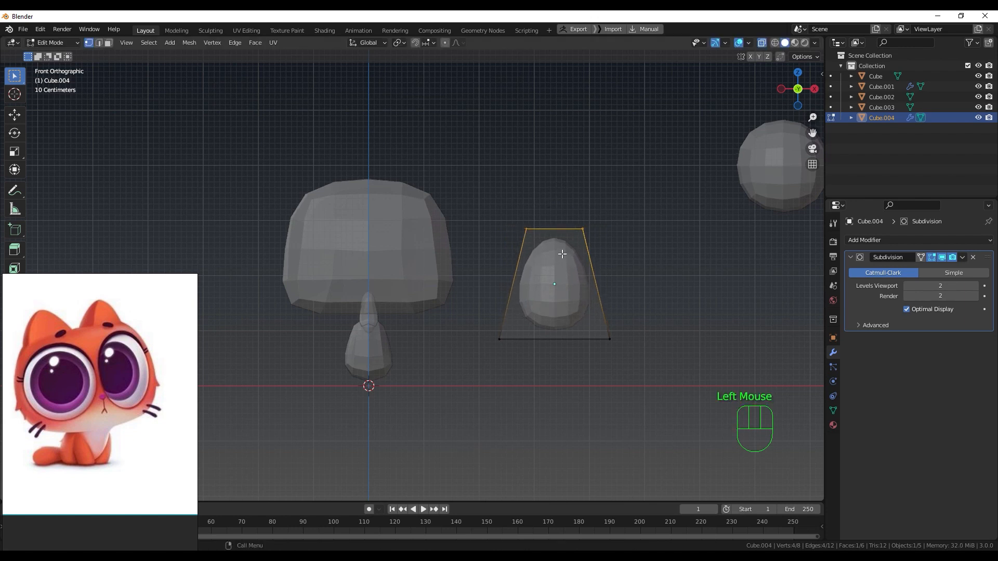
Step: Raise the narrowed top face about 1 m along Z to elongate the shape
{"action": "key", "text": "g"}
{"action": "key", "text": "z"}
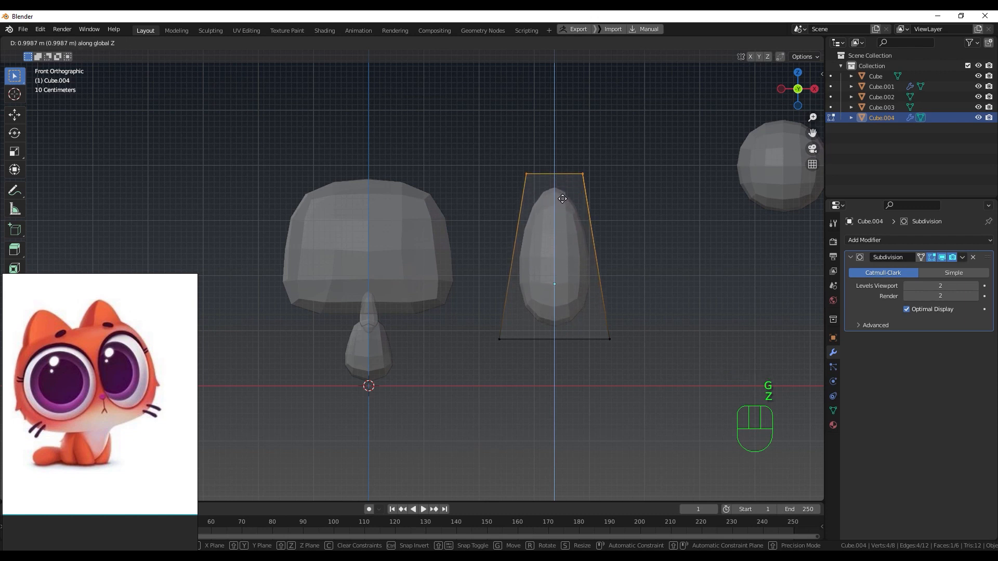
{"action": "left_click", "coordinate": [561, 203]}
Step: Add a loop cut near the base of the elongated shape and scale the bottom section down to about 0.79
{"action": "key", "text": "ctrl"}
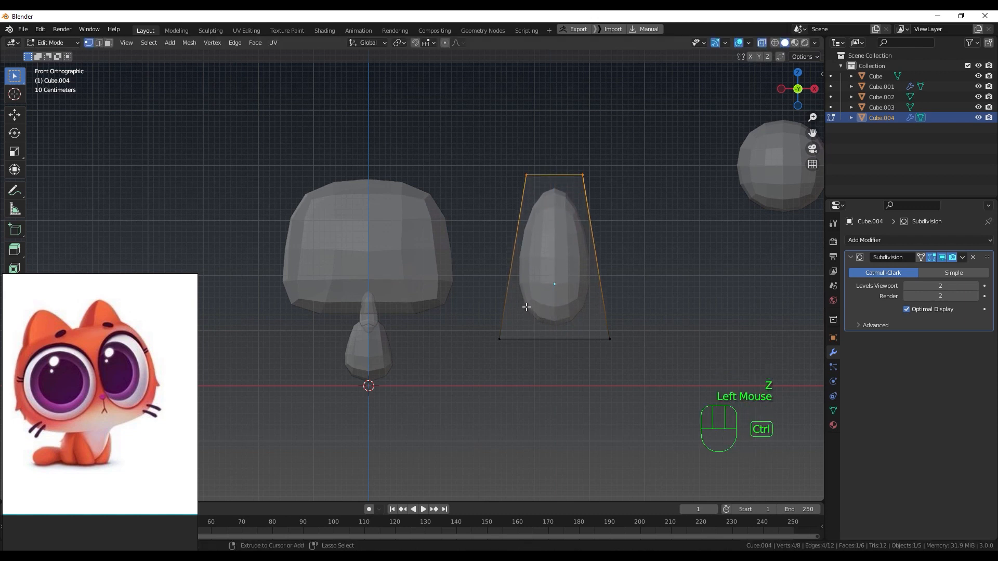
{"action": "key", "text": "ctrl+r"}
{"action": "left_click", "coordinate": [529, 302]}
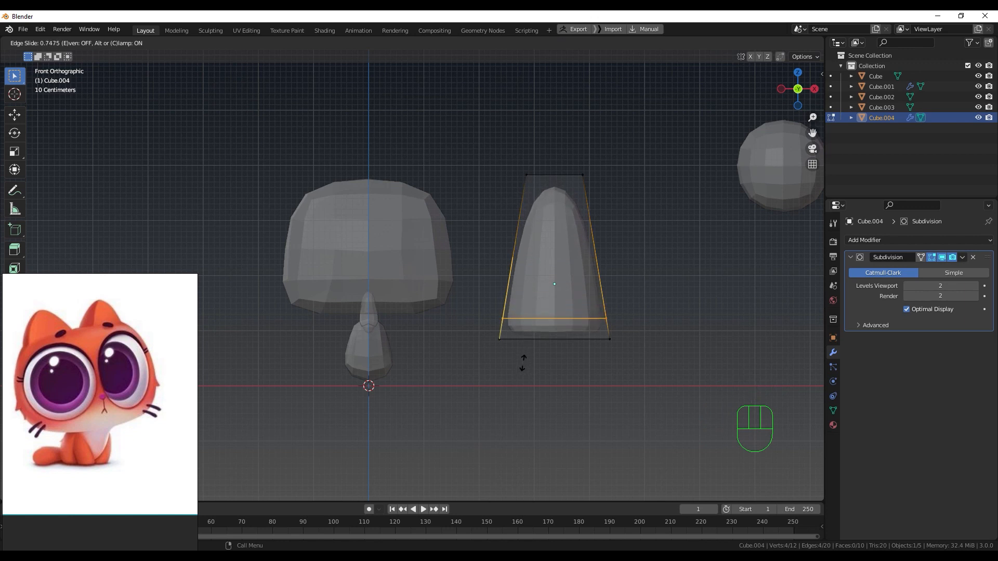
{"action": "left_click", "coordinate": [524, 361]}
{"action": "left_click_drag", "start_coordinate": [493, 312], "coordinate": [637, 345]}
{"action": "key", "text": "s"}
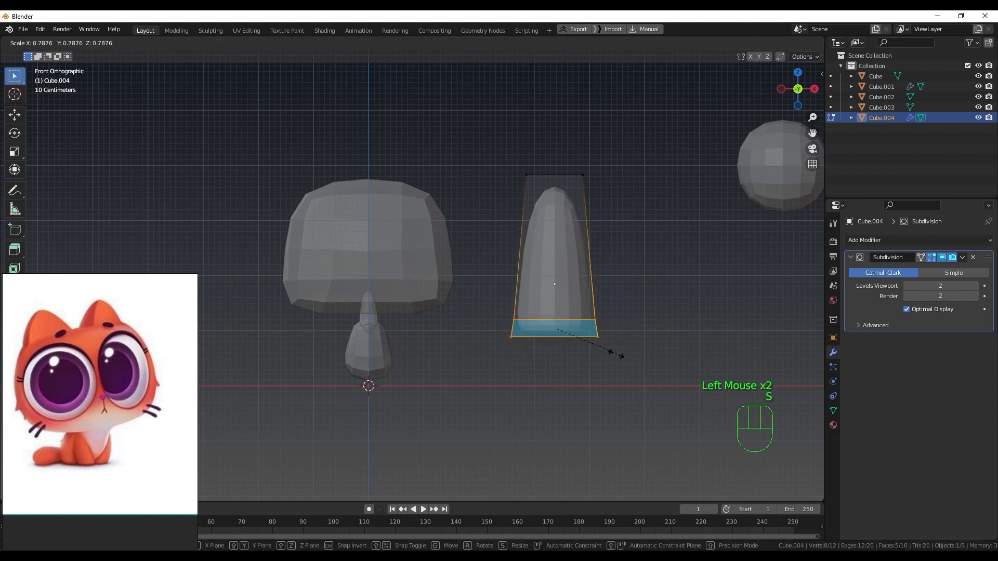
{"action": "left_click", "coordinate": [613, 351]}
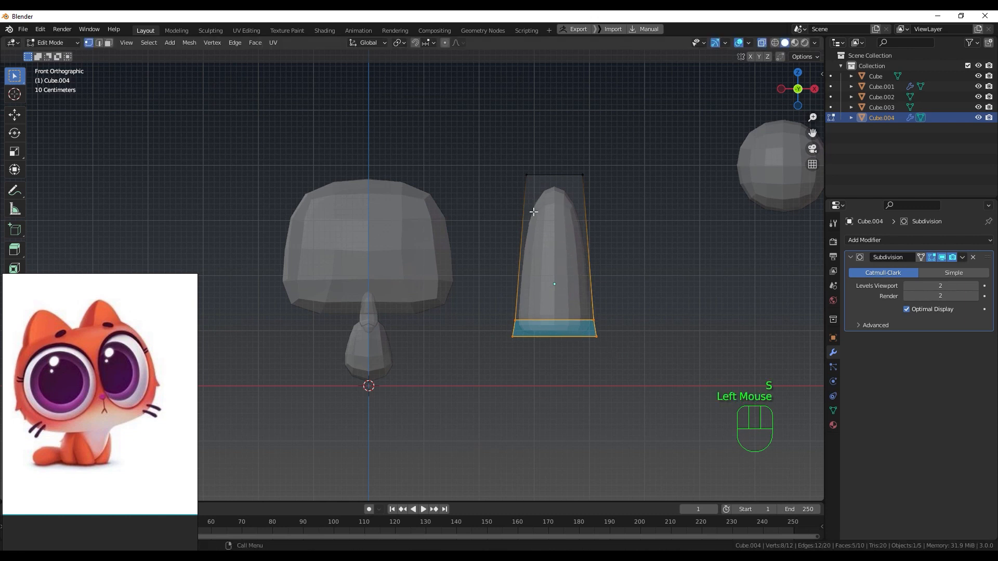
Step: Add a loop cut around the middle of the shape and shift it about 0.25 m along X to bend it
{"action": "key", "text": "ctrl"}
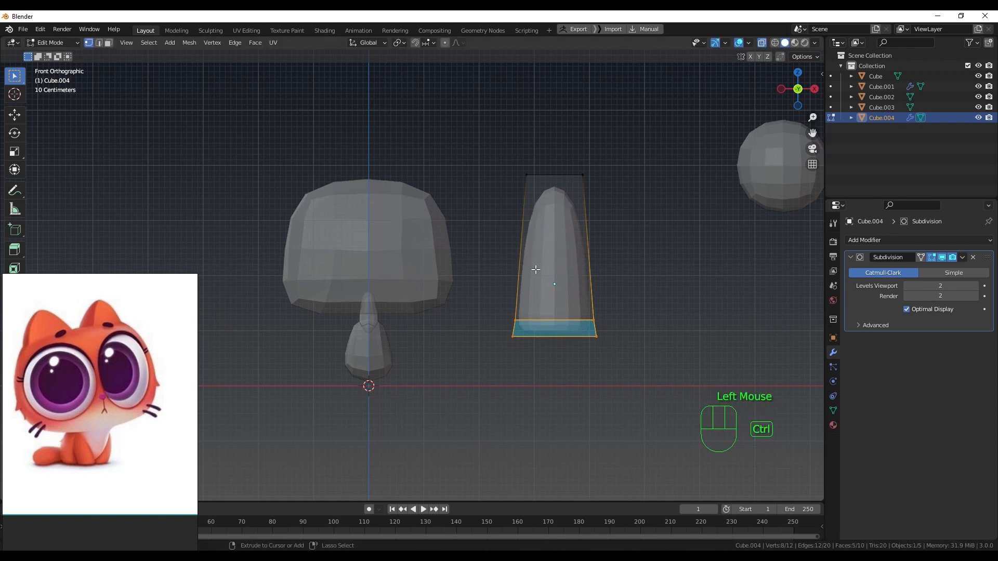
{"action": "key", "text": "ctrl+r"}
{"action": "left_click", "coordinate": [539, 264]}
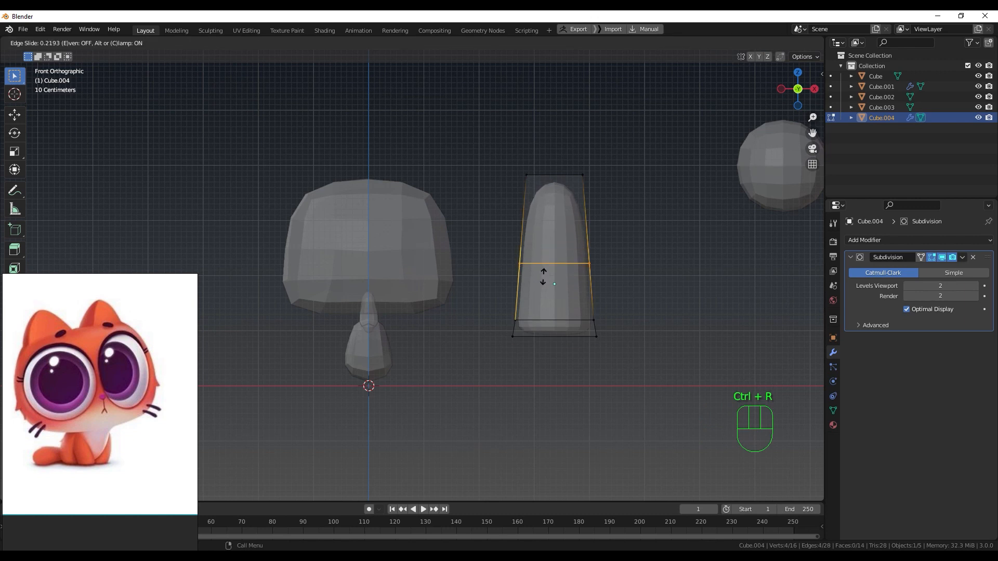
{"action": "left_click", "coordinate": [545, 276]}
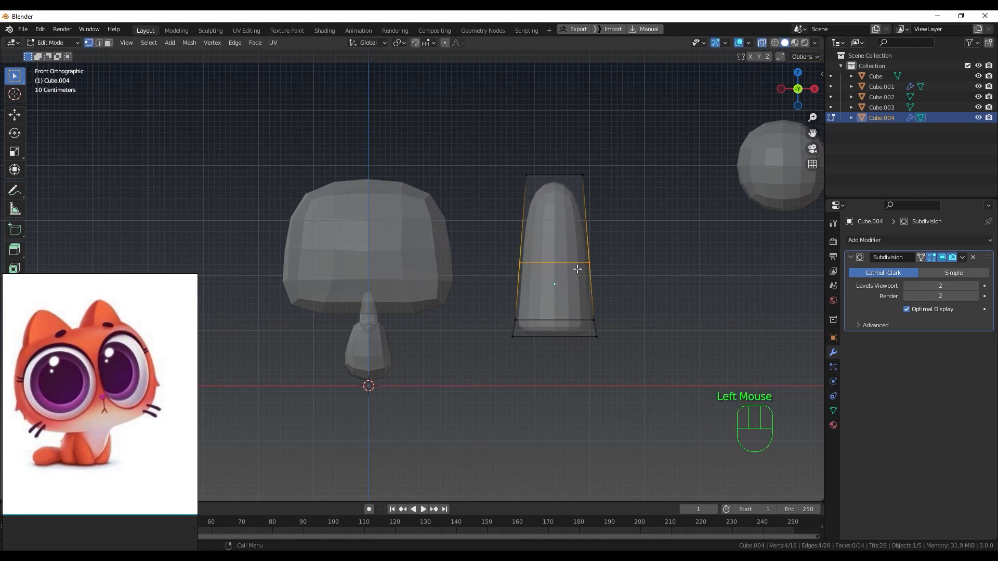
{"action": "key", "text": "g"}
{"action": "key", "text": "x"}
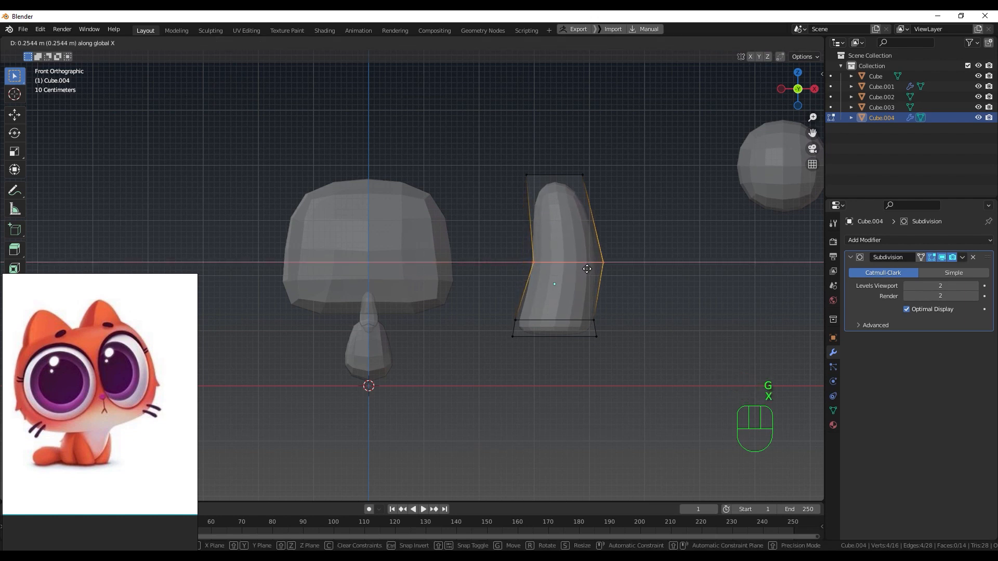
{"action": "left_click", "coordinate": [586, 269]}
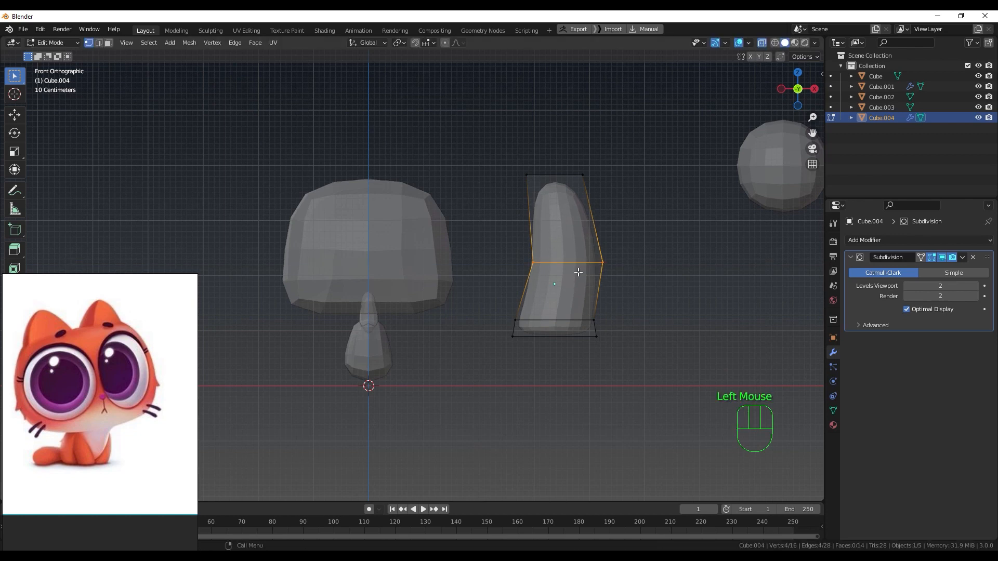
Step: In the right side view and Object Mode, hide the spare sphere Cube.001, turn off X-ray and isolate the elongated shape in local view
{"action": "key", "text": "KP_3"}
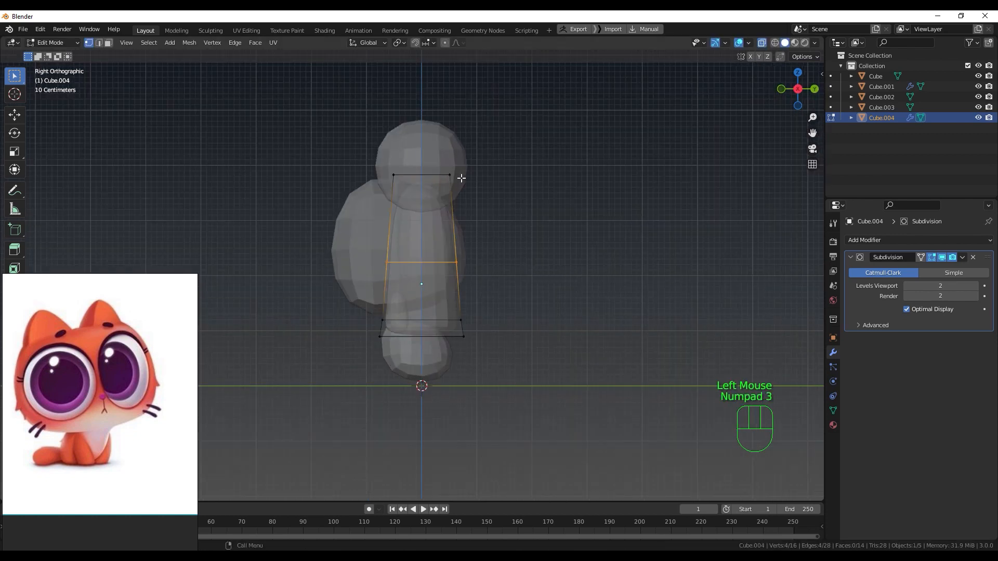
{"action": "key", "text": "Tab"}
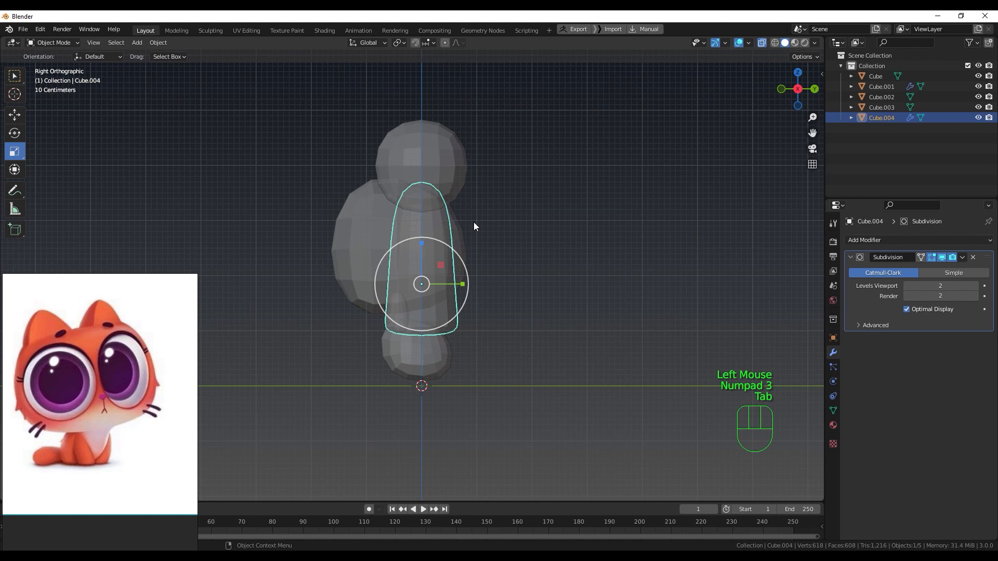
{"action": "left_click", "coordinate": [440, 165]}
{"action": "left_click", "coordinate": [978, 86]}
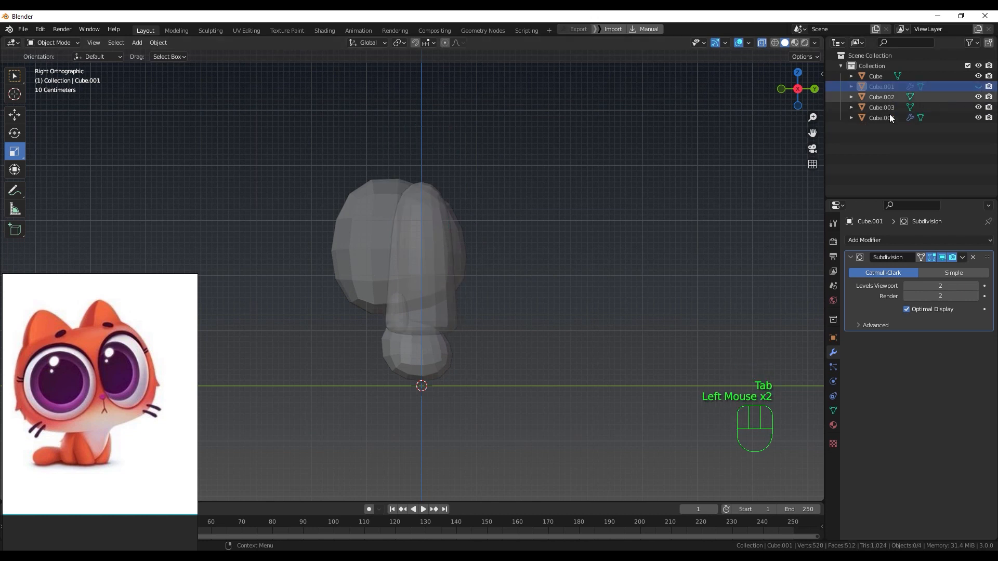
{"action": "left_click", "coordinate": [436, 301]}
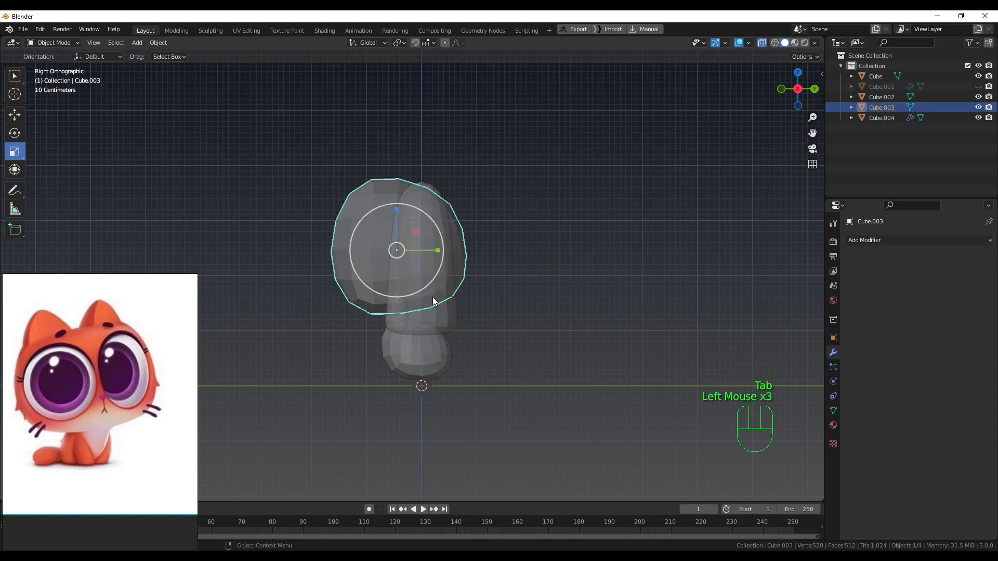
{"action": "key", "text": "q"}
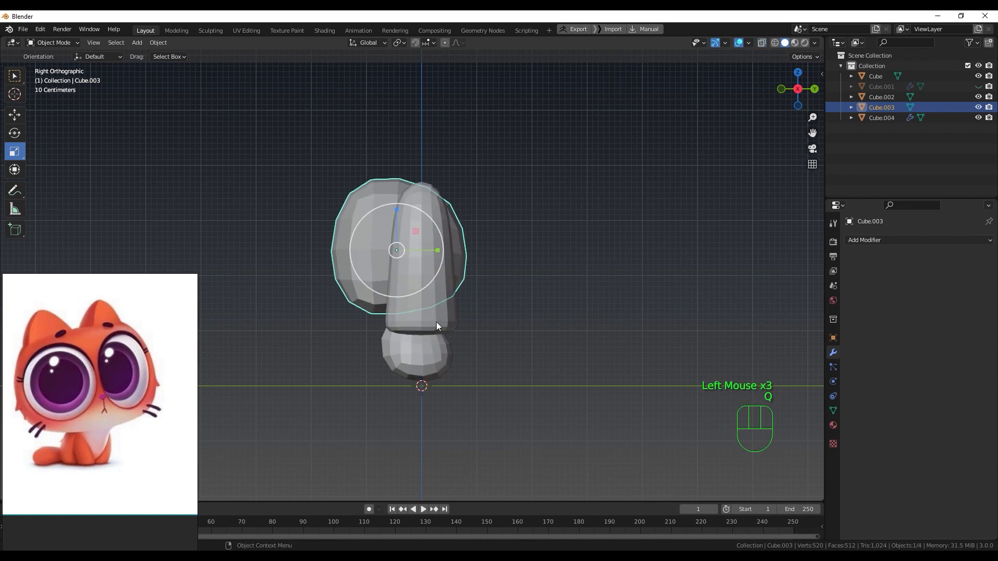
{"action": "left_click", "coordinate": [435, 324]}
{"action": "key", "text": "slash"}
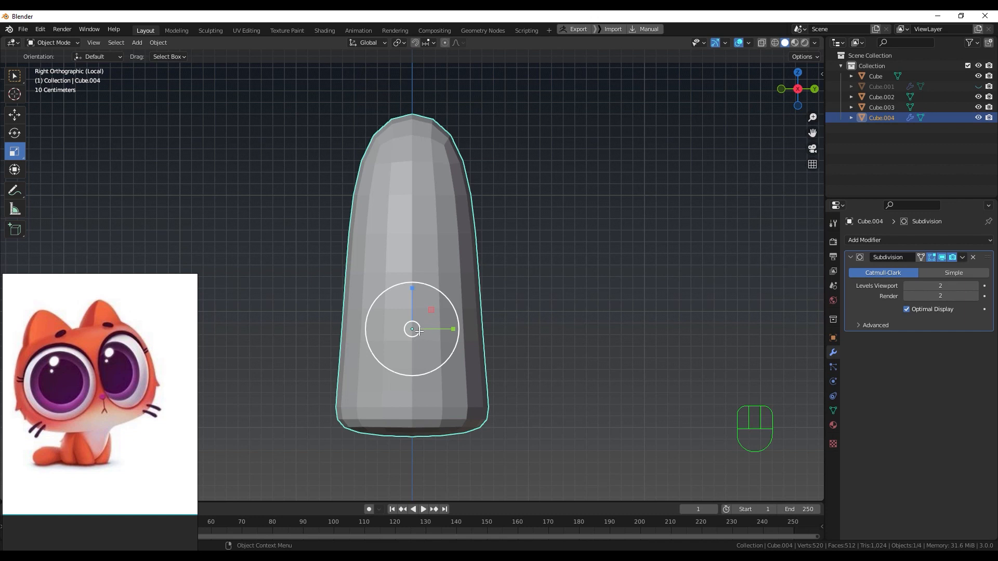
Step: In Edit Mode with X-ray on, select both bottom loops of the isolated shape and scale them up slightly
{"action": "key", "text": "Tab"}
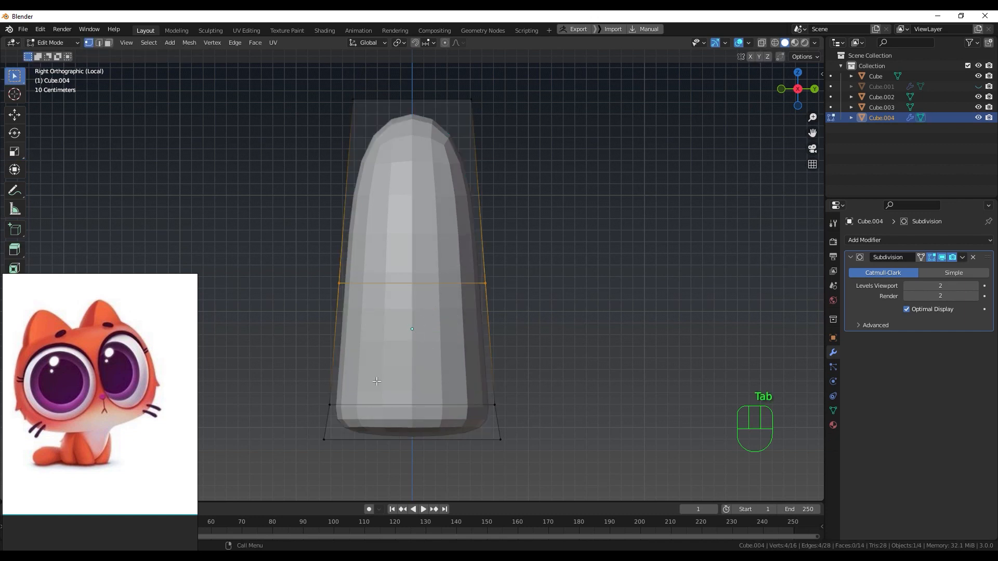
{"action": "left_click_drag", "start_coordinate": [287, 390], "coordinate": [562, 448]}
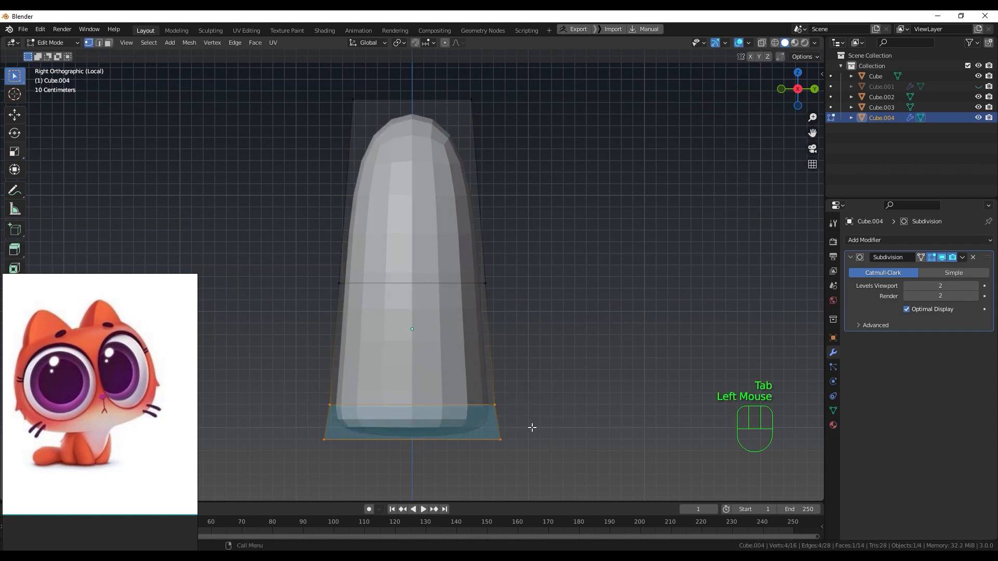
{"action": "key", "text": "q"}
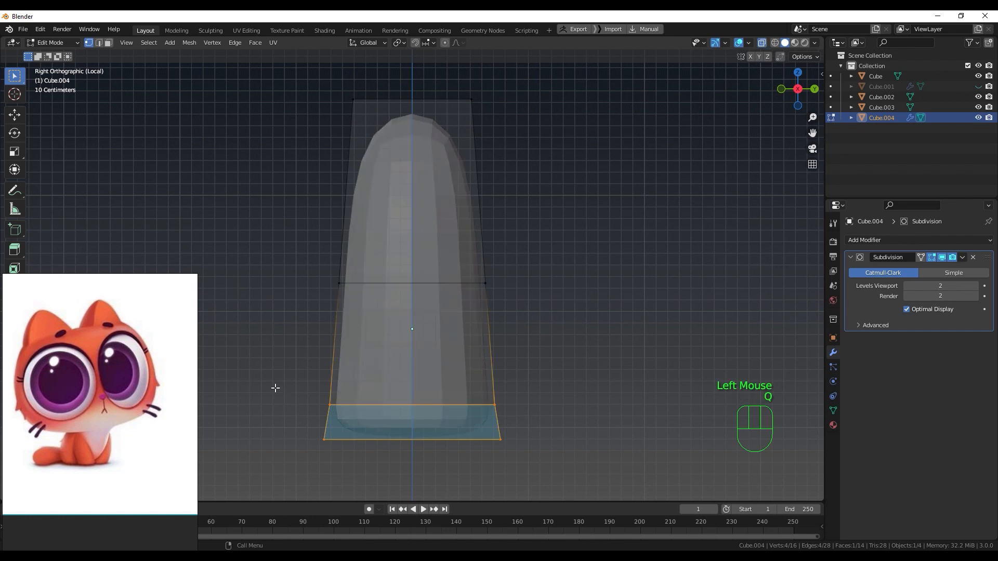
{"action": "left_click_drag", "start_coordinate": [275, 387], "coordinate": [600, 469]}
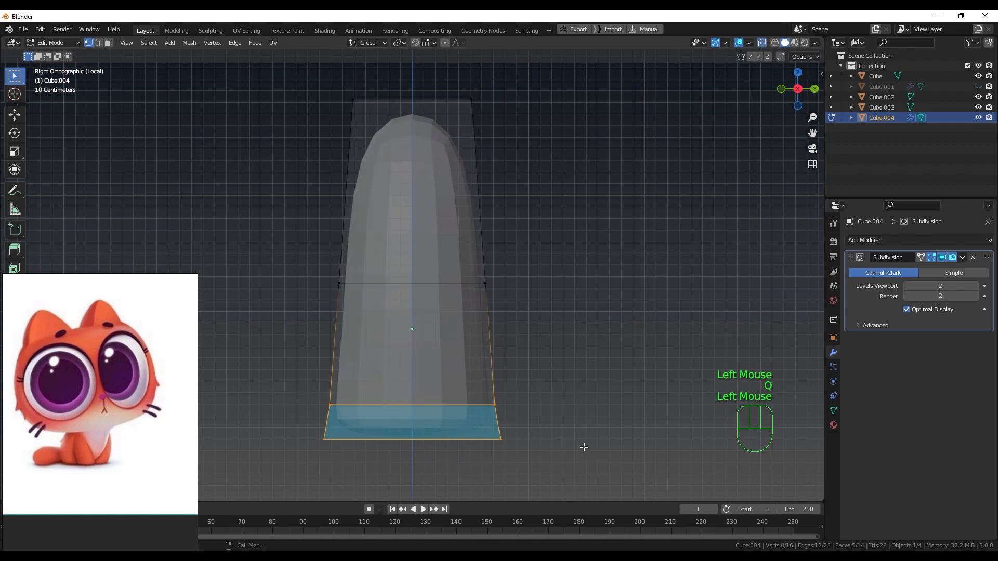
{"action": "key", "text": "s"}
{"action": "left_click", "coordinate": [530, 430]}
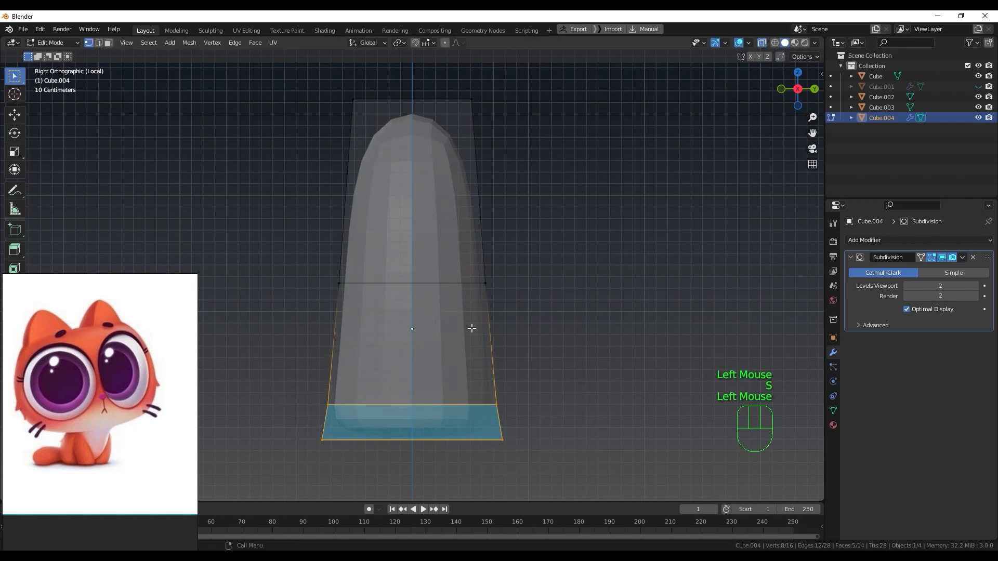
Step: Select the middle edge loop and shift it about 0.13 m along Y in the side view
{"action": "left_click_drag", "start_coordinate": [315, 274], "coordinate": [517, 310]}
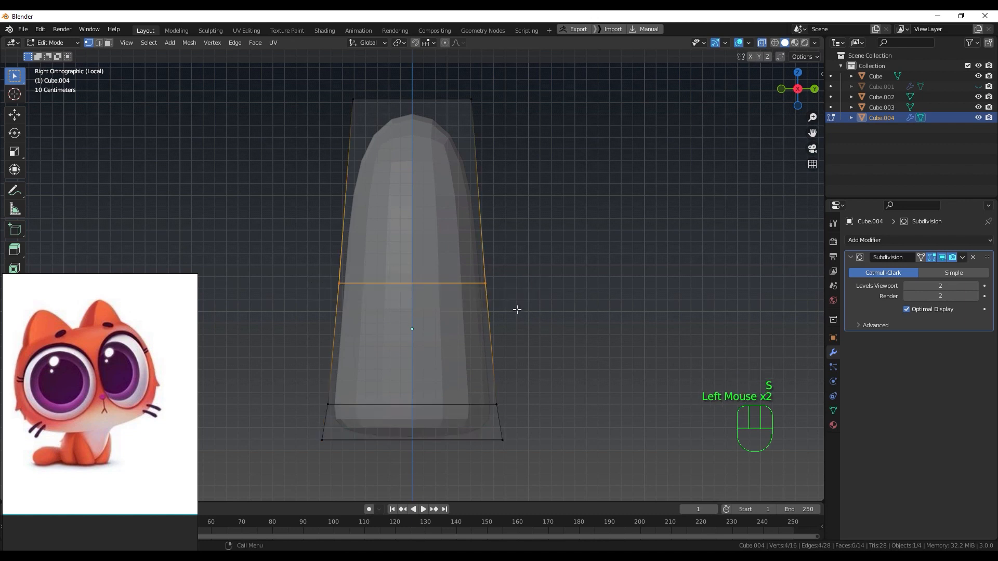
{"action": "key", "text": "g"}
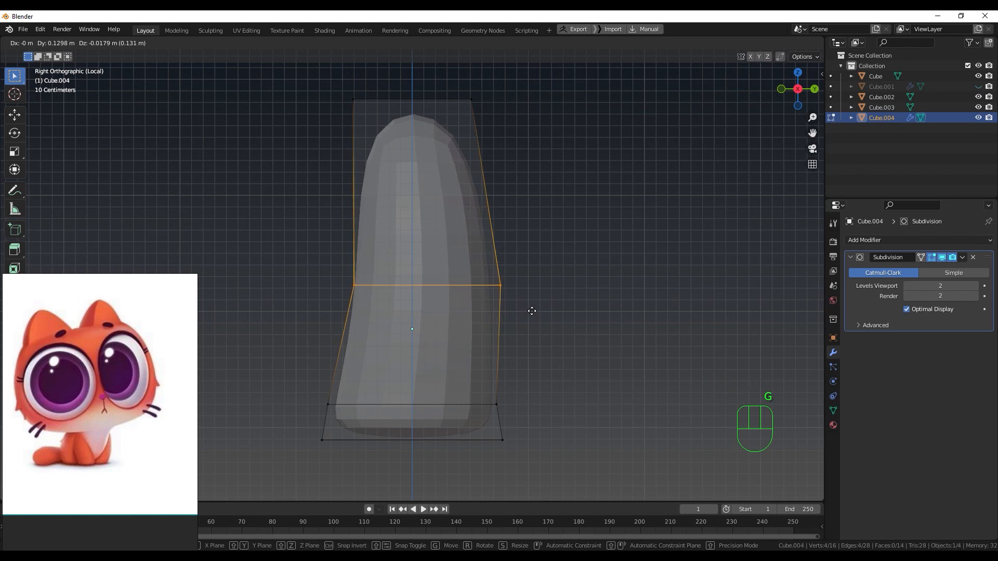
{"action": "left_click", "coordinate": [531, 310]}
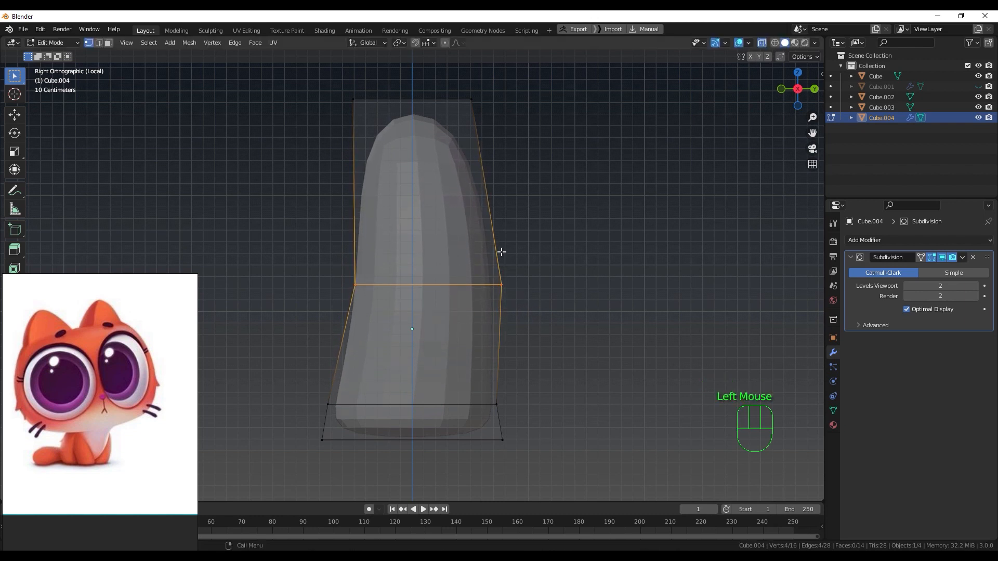
Step: Scale the top face down slightly, check the shape from the front and below, and return to Object Mode
{"action": "left_click_drag", "start_coordinate": [336, 90], "coordinate": [554, 155]}
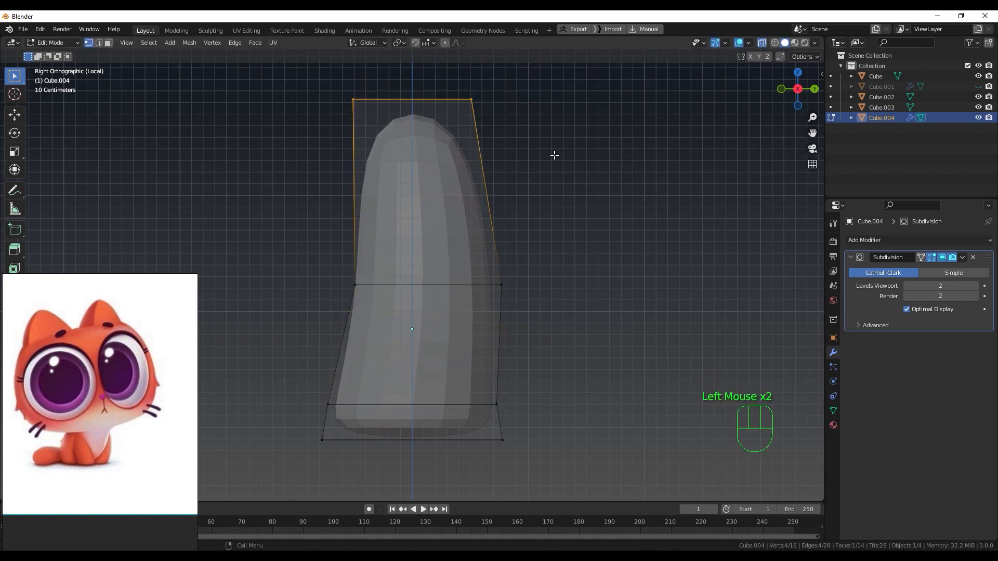
{"action": "key", "text": "s"}
{"action": "left_click", "coordinate": [537, 193]}
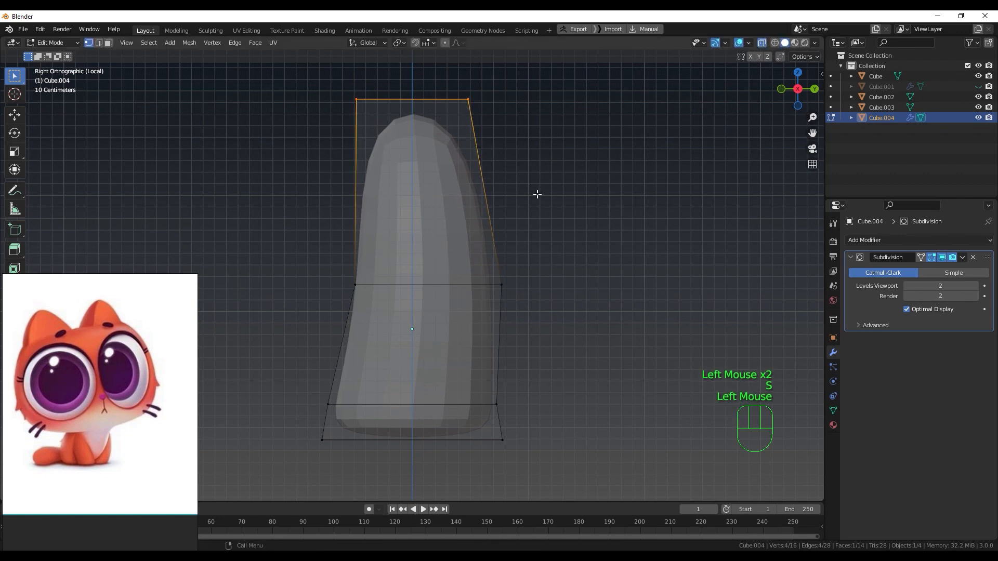
{"action": "key", "text": "KP_1"}
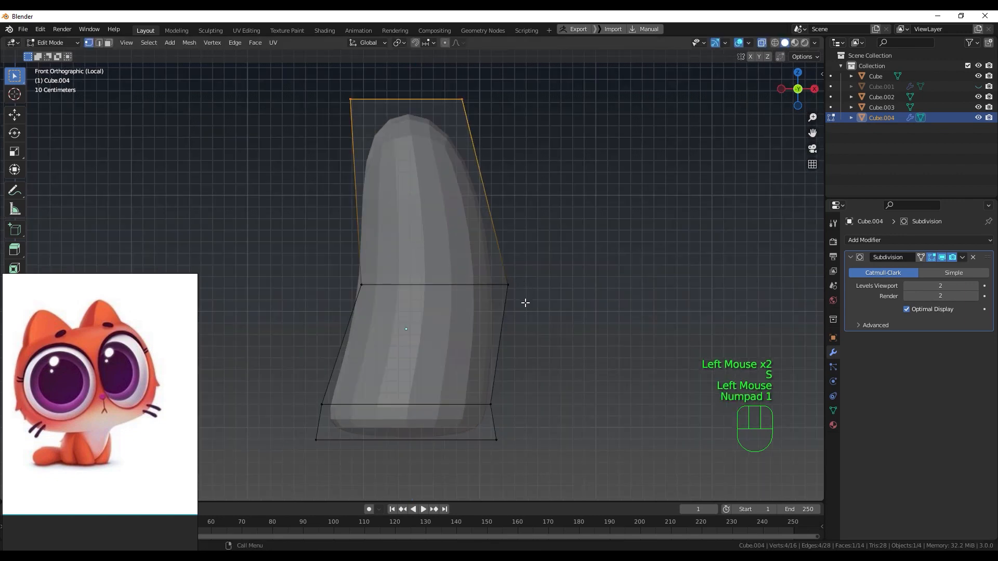
{"action": "mouse_move", "coordinate": [526, 317]}
{"action": "middle_mouse_down"}
{"action": "mouse_move", "coordinate": [535, 217]}
{"action": "mouse_move", "coordinate": [530, 312]}
{"action": "middle_mouse_up"}
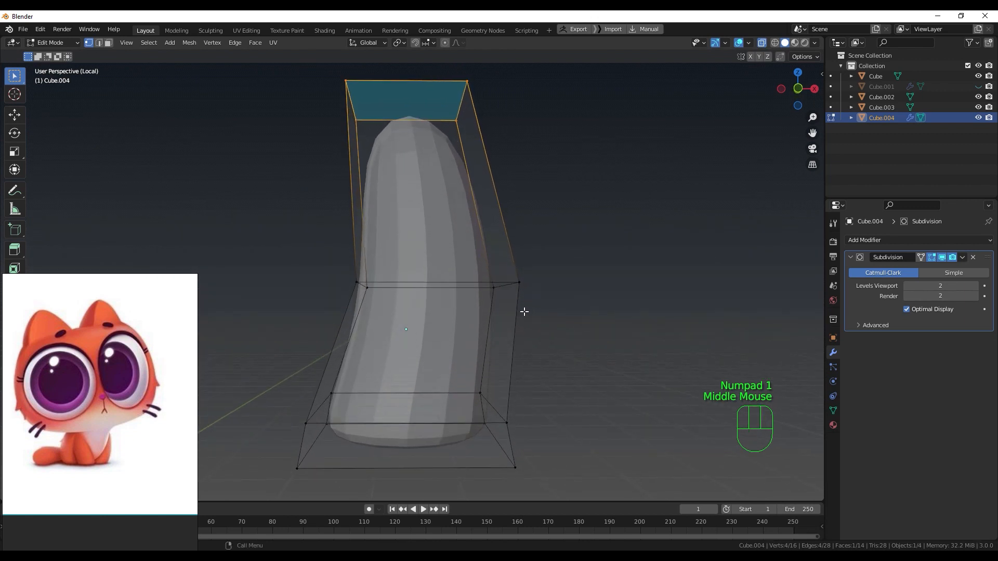
{"action": "key", "text": "Tab"}
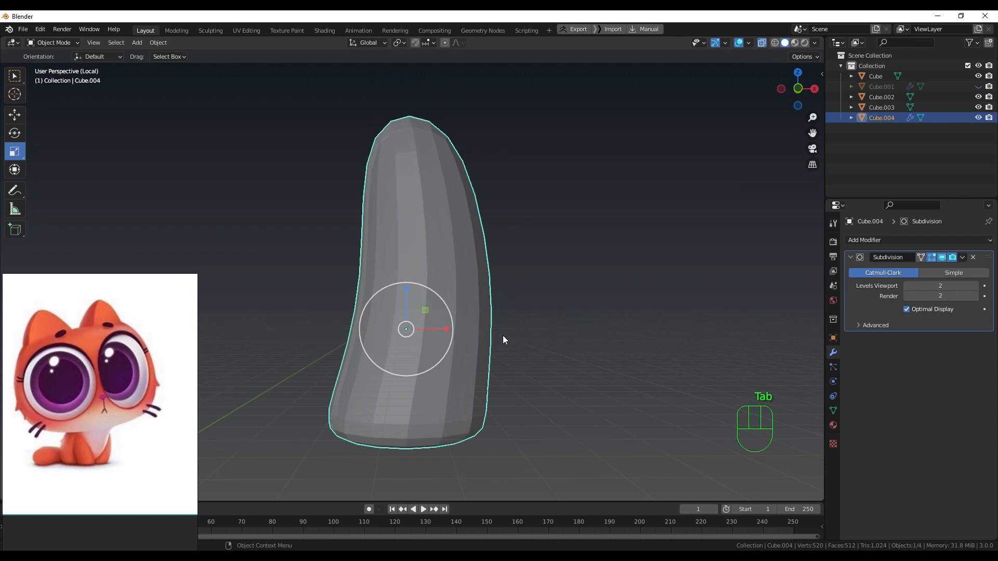
Step: Leave local view and, in the front view, move the elongated leg shape down and in beside the body
{"action": "key", "text": "slash"}
{"action": "mouse_move", "coordinate": [503, 335]}
{"action": "middle_mouse_down"}
{"action": "mouse_move", "coordinate": [509, 316]}
{"action": "mouse_move", "coordinate": [578, 320]}
{"action": "middle_mouse_up"}
{"action": "key", "text": "q"}
{"action": "mouse_move", "coordinate": [511, 333]}
{"action": "middle_mouse_down"}
{"action": "mouse_move", "coordinate": [551, 327]}
{"action": "mouse_move", "coordinate": [534, 327]}
{"action": "middle_mouse_up"}
{"action": "key", "text": "KP_1"}
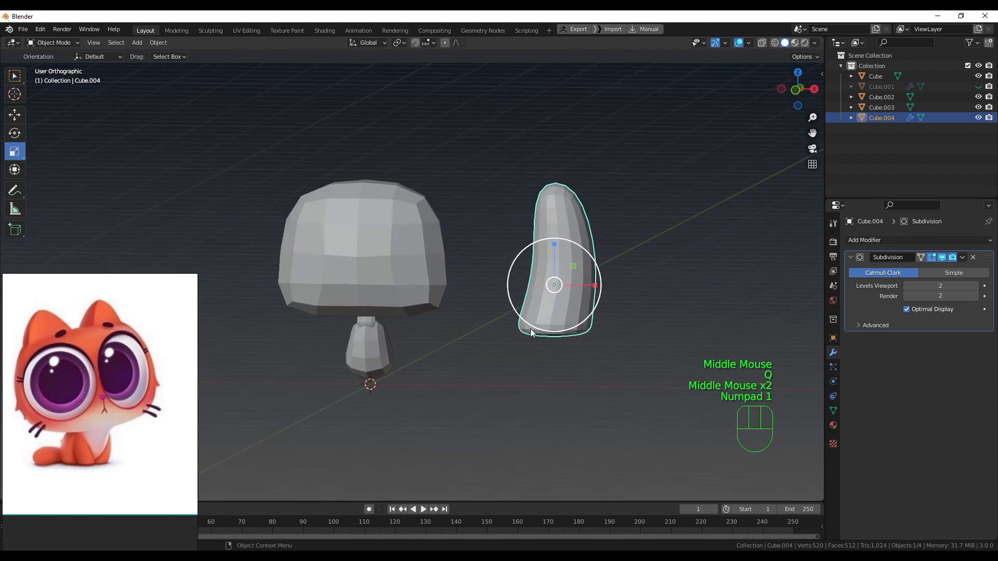
{"action": "key", "text": "g"}
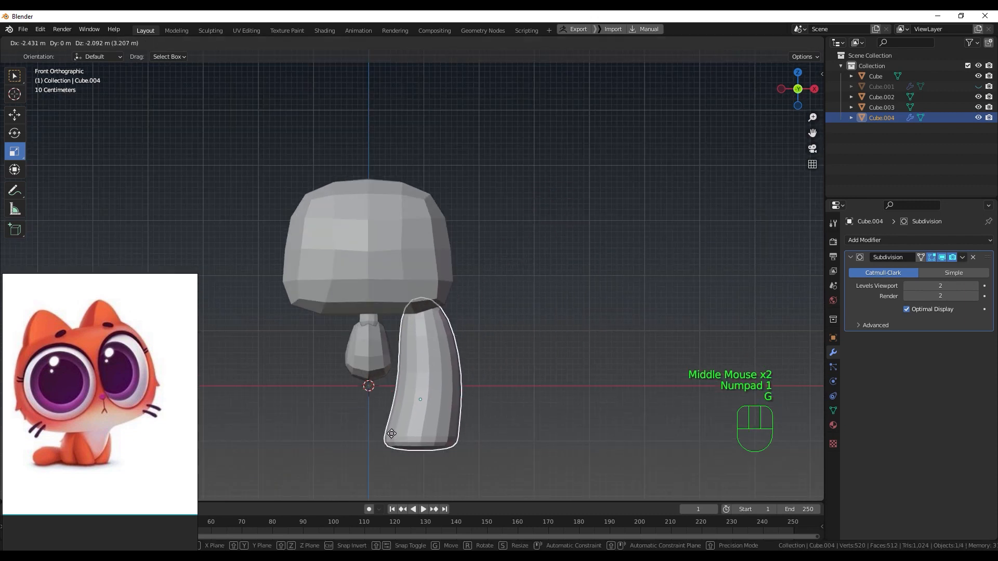
{"action": "left_click", "coordinate": [413, 453]}
Step: Scale the leg shape to about 0.44 and move it by -0.4 m X and 1.2 m Z with snapping, onto the ground line
{"action": "key", "text": "s"}
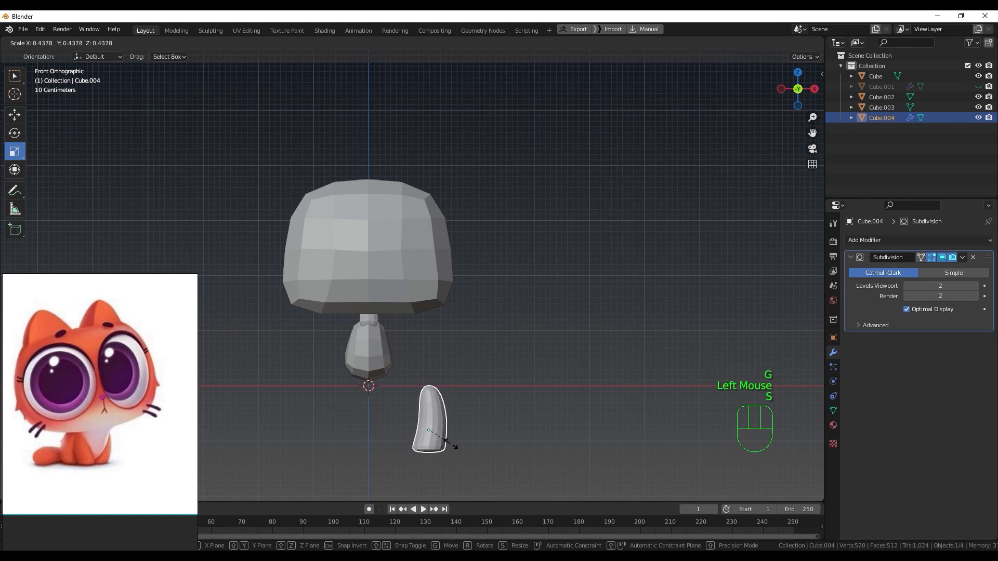
{"action": "left_click", "coordinate": [450, 426]}
{"action": "key", "text": "g"}
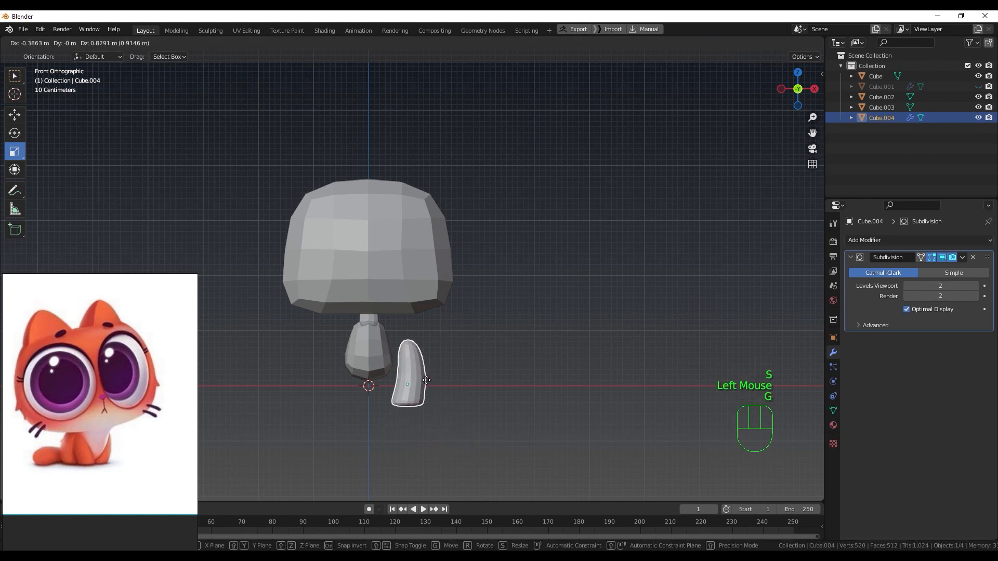
{"action": "key", "text": "ctrl"}
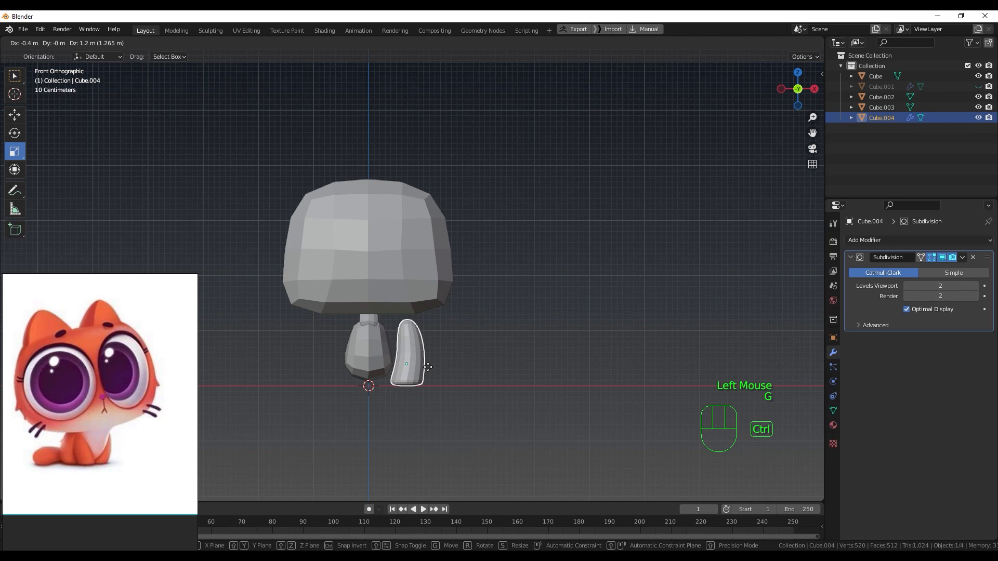
{"action": "left_click", "coordinate": [427, 368], "text": "ctrl"}
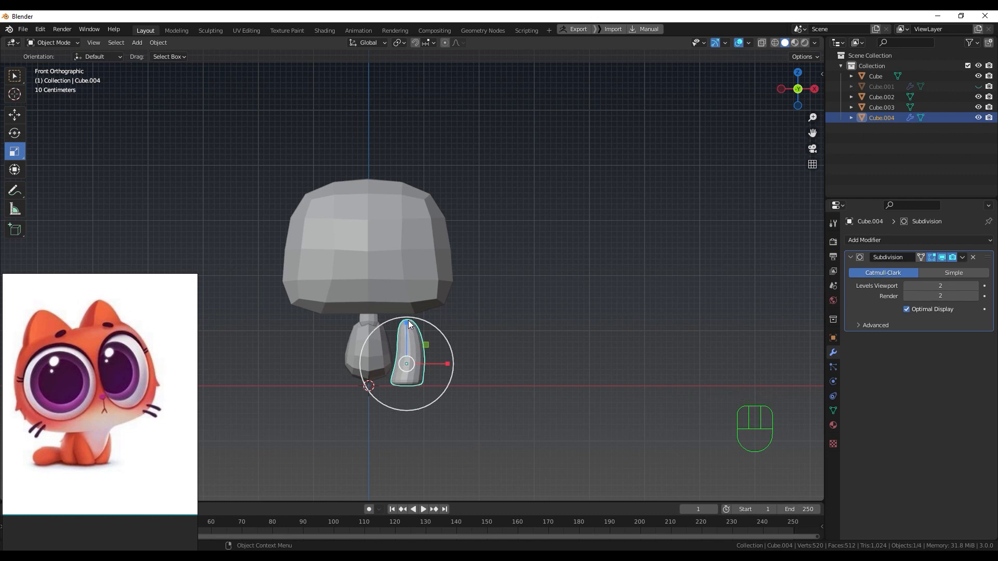
Step: Isolate the leg in local view, select its top face in Edit Mode and snap the 3D cursor to it
{"action": "key", "text": "Tab"}
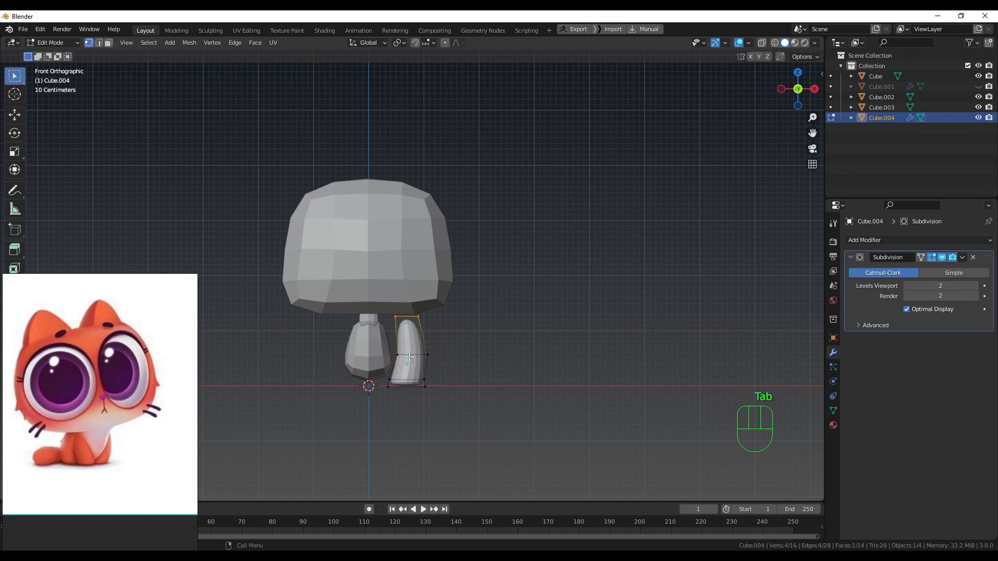
{"action": "mouse_move", "coordinate": [415, 362]}
{"action": "middle_mouse_down"}
{"action": "mouse_move", "coordinate": [423, 374]}
{"action": "mouse_move", "coordinate": [425, 353]}
{"action": "middle_mouse_up"}
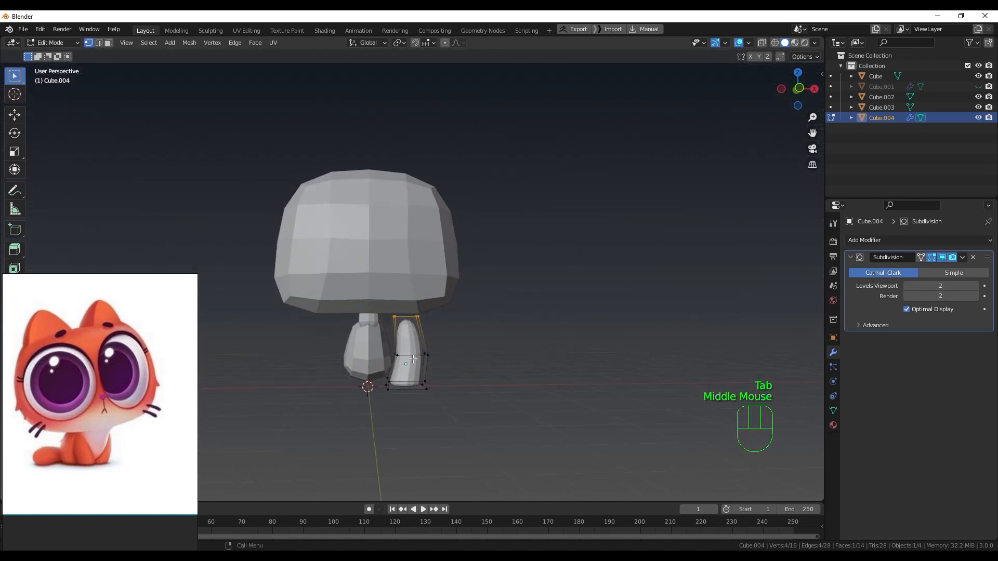
{"action": "key", "text": "Tab"}
{"action": "key", "text": "KP_Divide"}
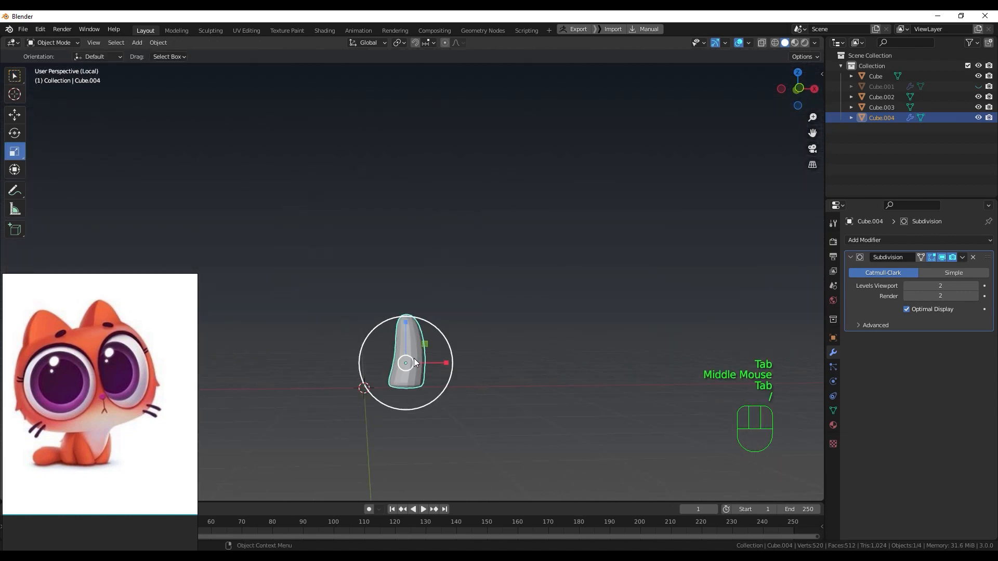
{"action": "middle_click_drag", "start_coordinate": [439, 297], "coordinate": [429, 242]}
{"action": "key", "text": "Tab"}
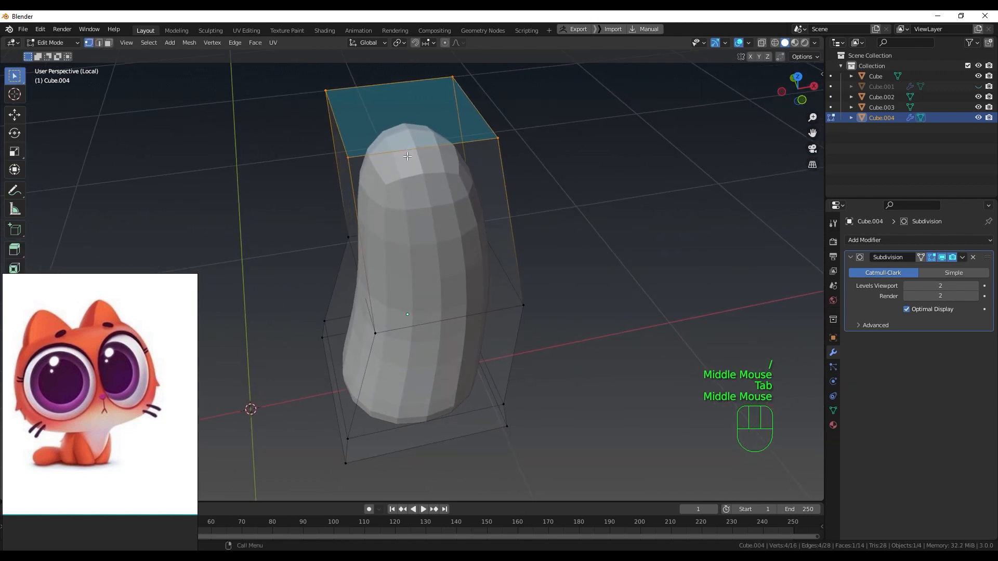
{"action": "key", "text": "3"}
{"action": "left_click", "coordinate": [414, 135]}
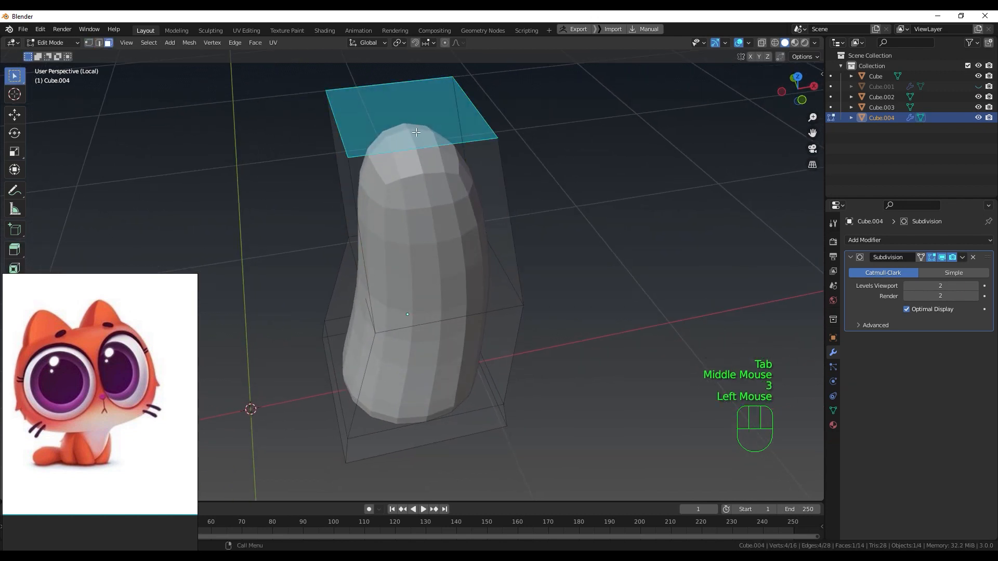
{"action": "key", "text": "shift+s"}
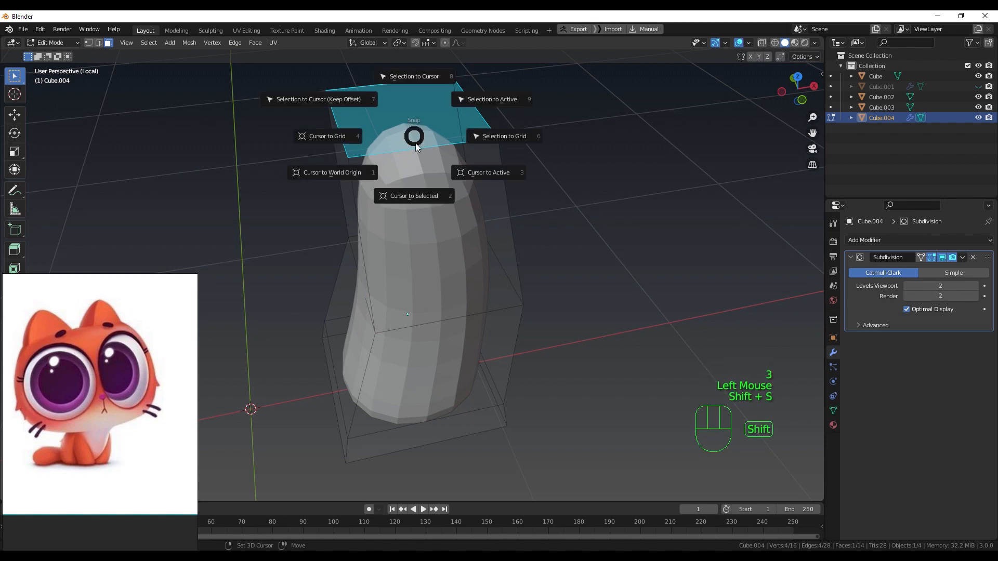
{"action": "left_click", "coordinate": [420, 196]}
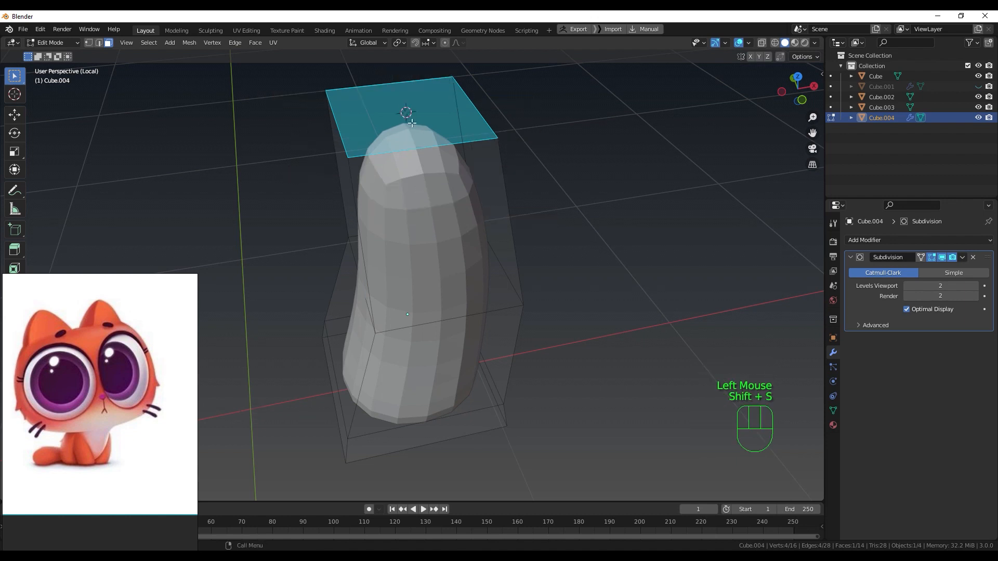
Step: In Object Mode, set the leg's origin to the 3D cursor at its top end
{"action": "key", "text": "Tab"}
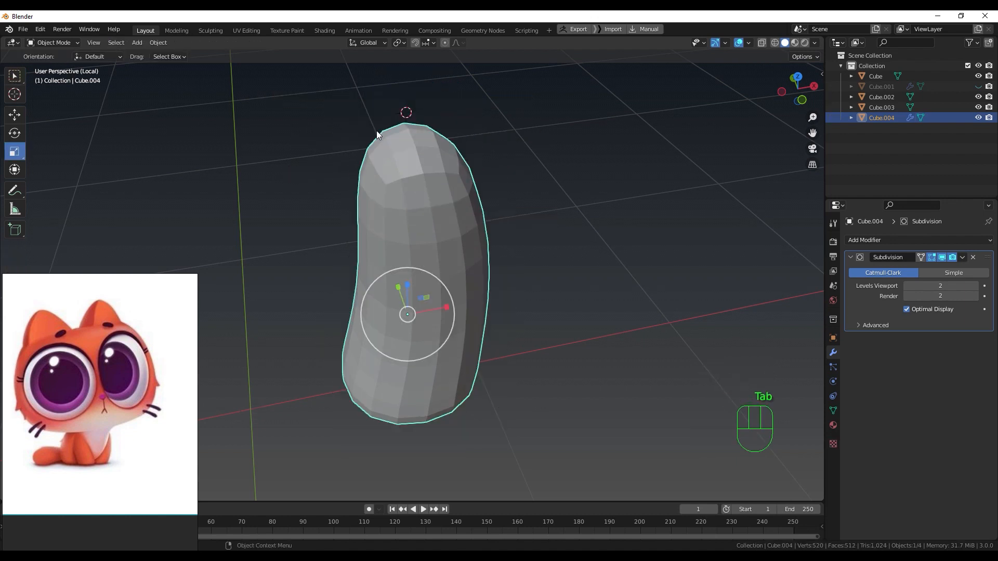
{"action": "left_click", "coordinate": [157, 42]}
{"action": "mouse_move", "coordinate": [203, 65]}
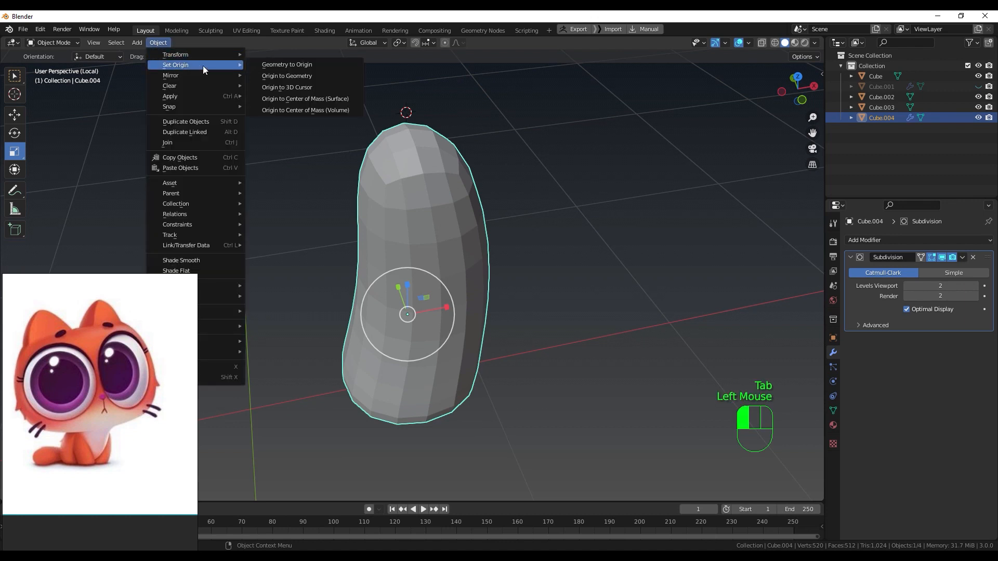
{"action": "left_click", "coordinate": [313, 87]}
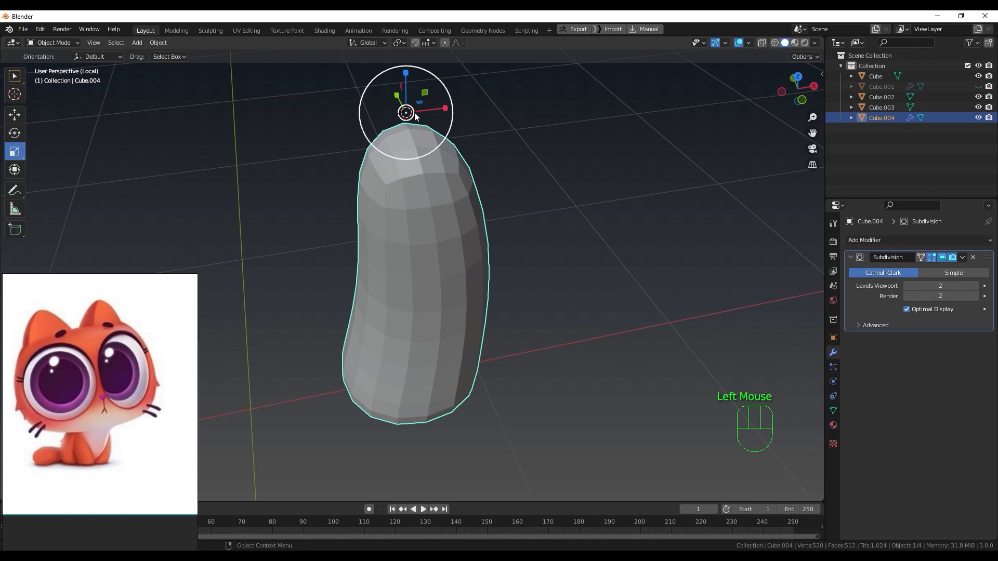
{"action": "key", "text": "Tab"}
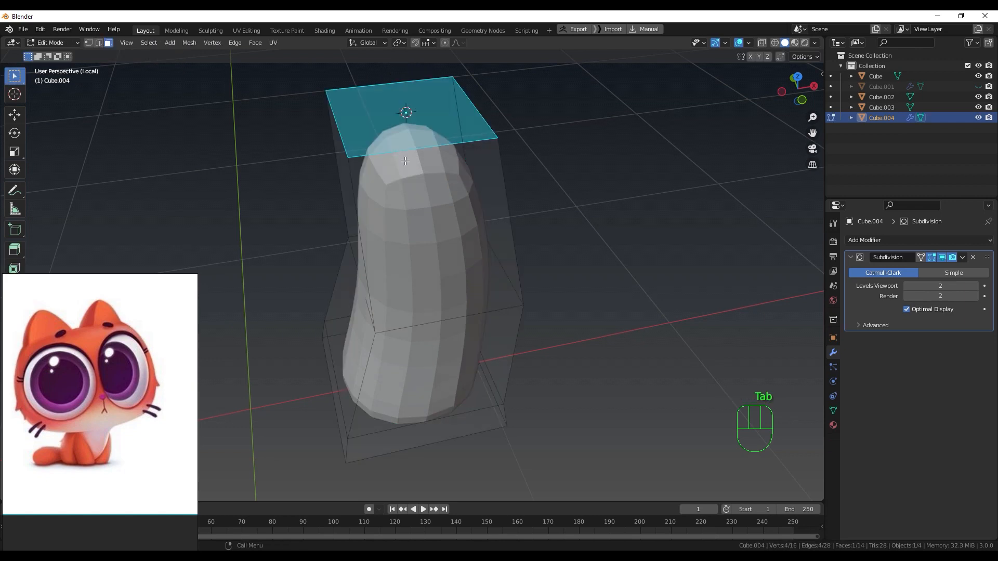
{"action": "key", "text": "Tab"}
{"action": "middle_click_drag", "start_coordinate": [410, 219], "coordinate": [401, 201]}
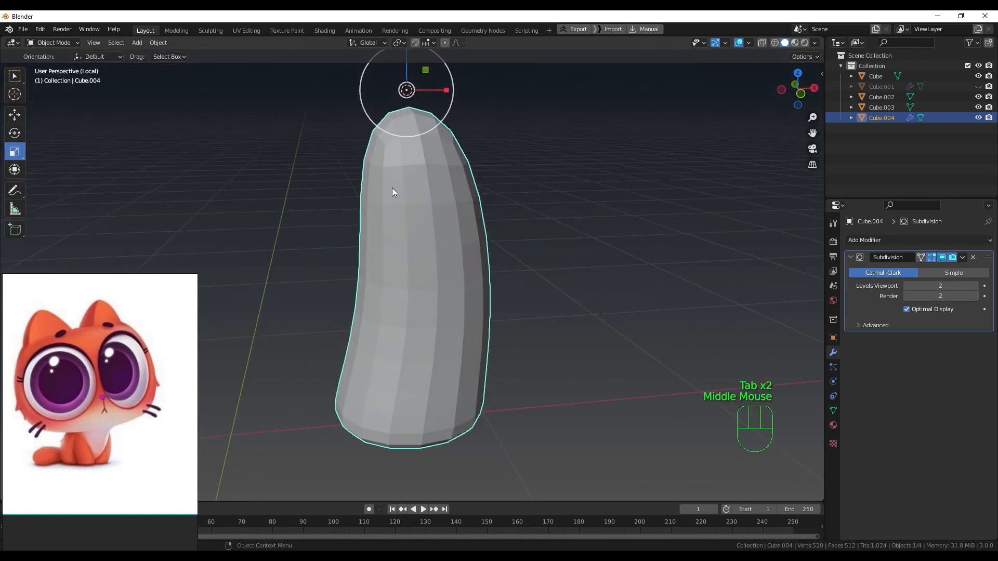
Step: Leave local view and, in the front view, move the leg inward and slightly down so it overlaps the body's side
{"action": "key", "text": "KP_Divide"}
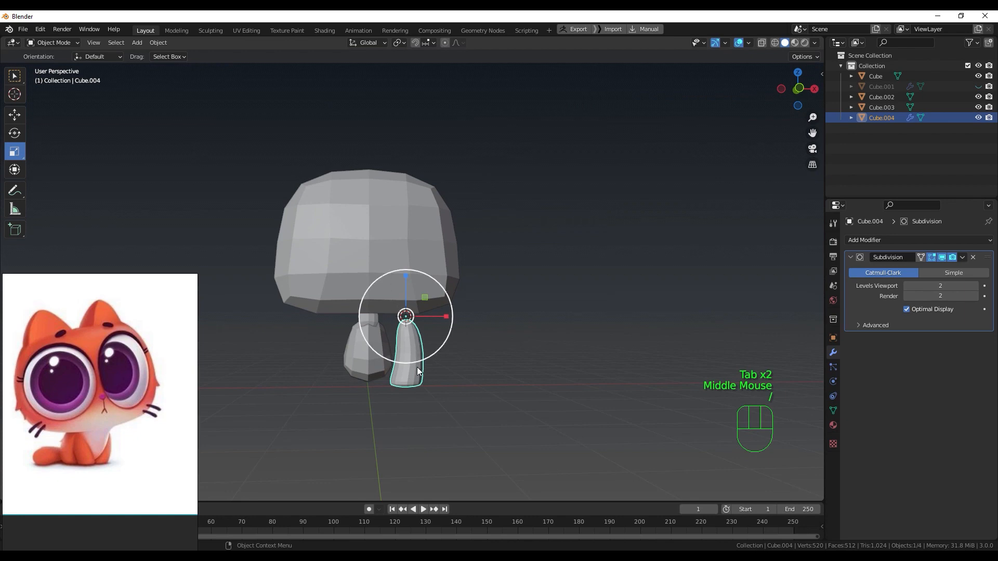
{"action": "key", "text": "KP_1"}
{"action": "middle_click_drag", "start_coordinate": [416, 414], "coordinate": [572, 266], "text": "ctrl"}
{"action": "key", "text": "g"}
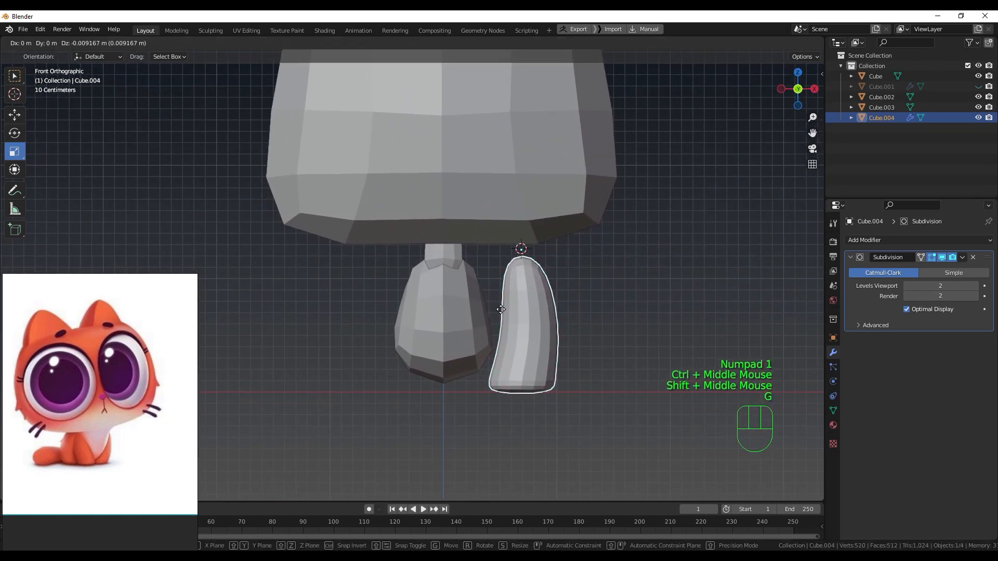
{"action": "left_click", "coordinate": [463, 331]}
Step: In the right side view, move the leg toward the body's front and scale it to about 0.85 so its base reaches the ground
{"action": "key", "text": "KP_3"}
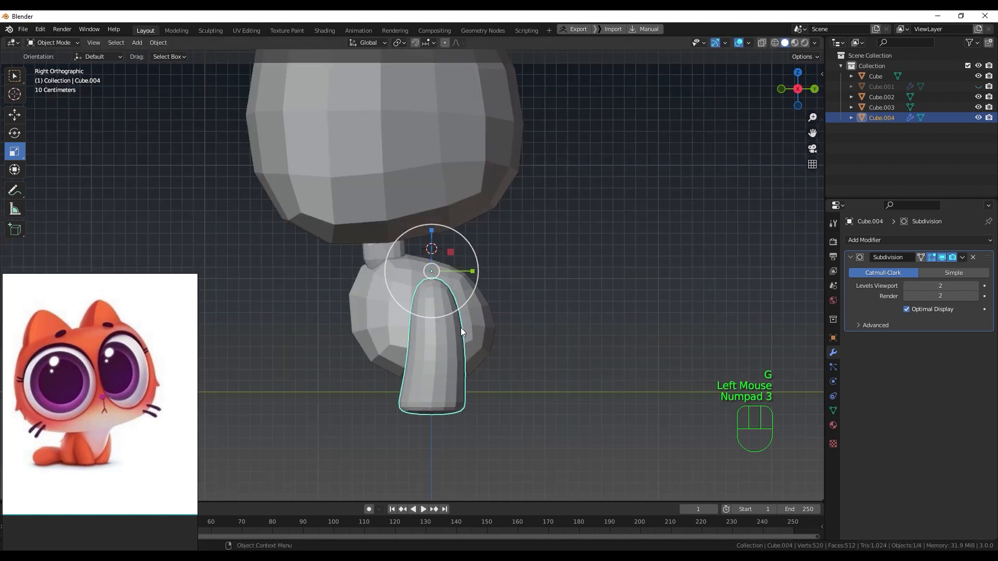
{"action": "key", "text": "g"}
{"action": "left_click", "coordinate": [413, 324]}
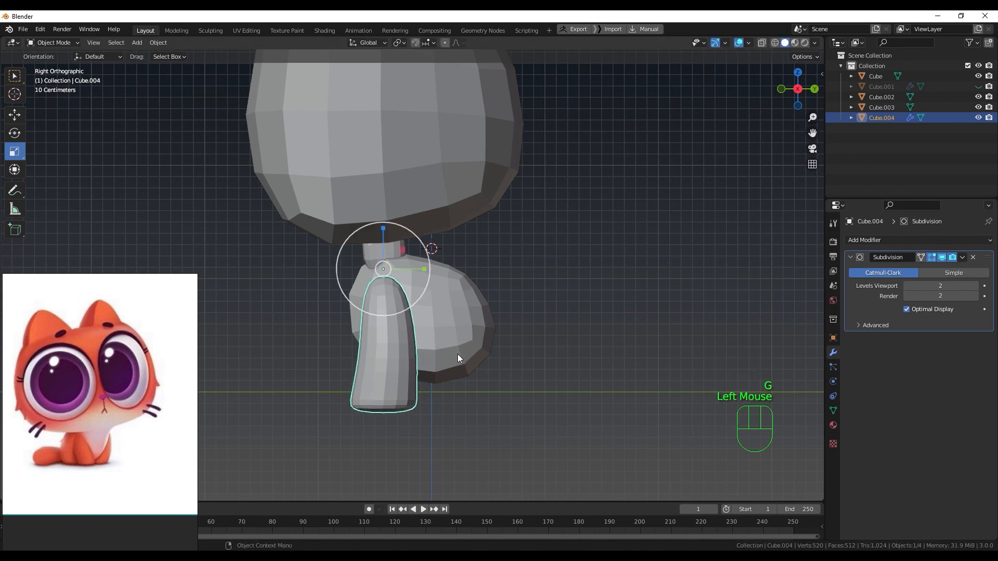
{"action": "key", "text": "s"}
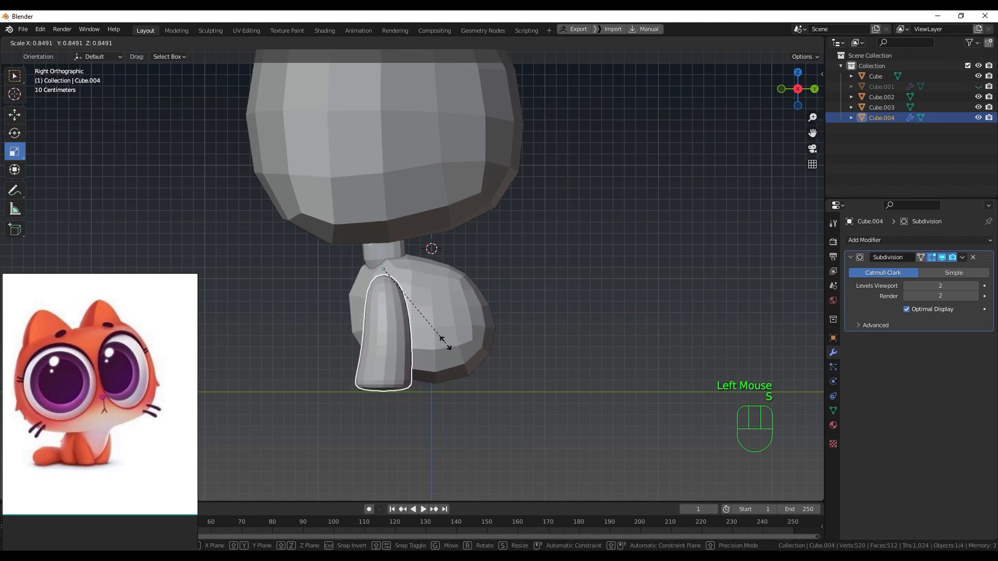
{"action": "left_click", "coordinate": [445, 346]}
Step: Hide the head and, in the top view, move the leg slightly forward and inward against the body
{"action": "key", "text": "KP_1"}
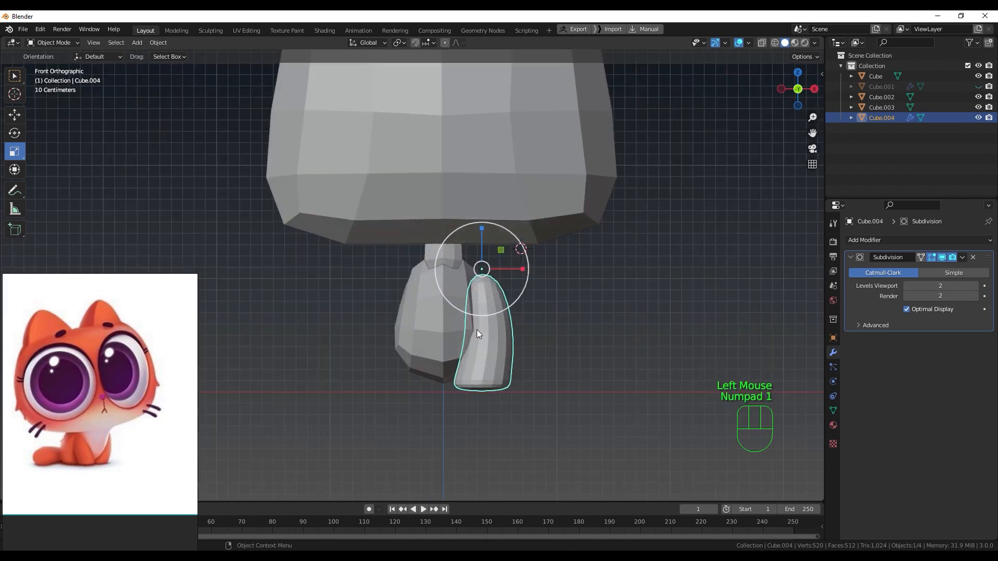
{"action": "left_click", "coordinate": [544, 200]}
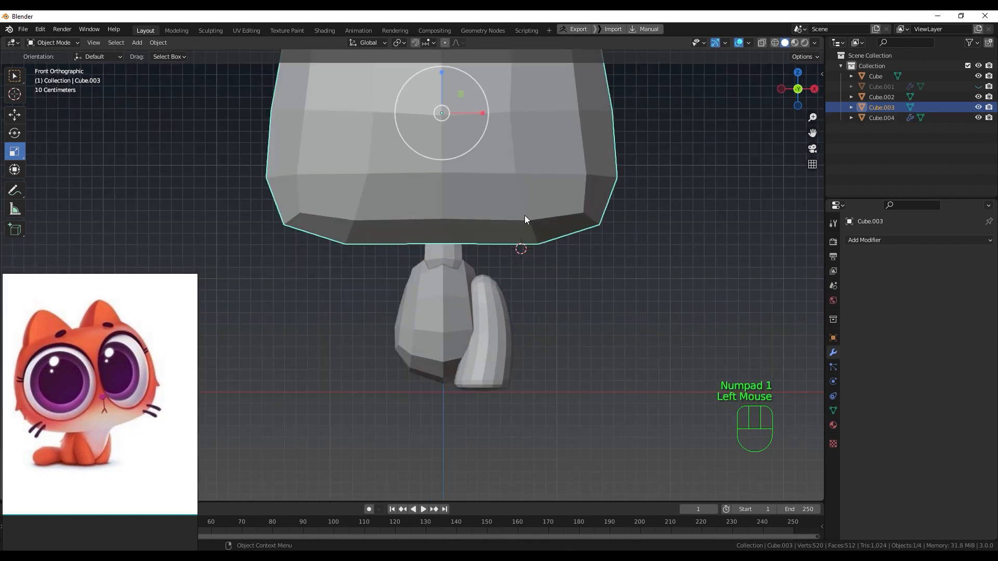
{"action": "key", "text": "h"}
{"action": "left_click", "coordinate": [498, 321]}
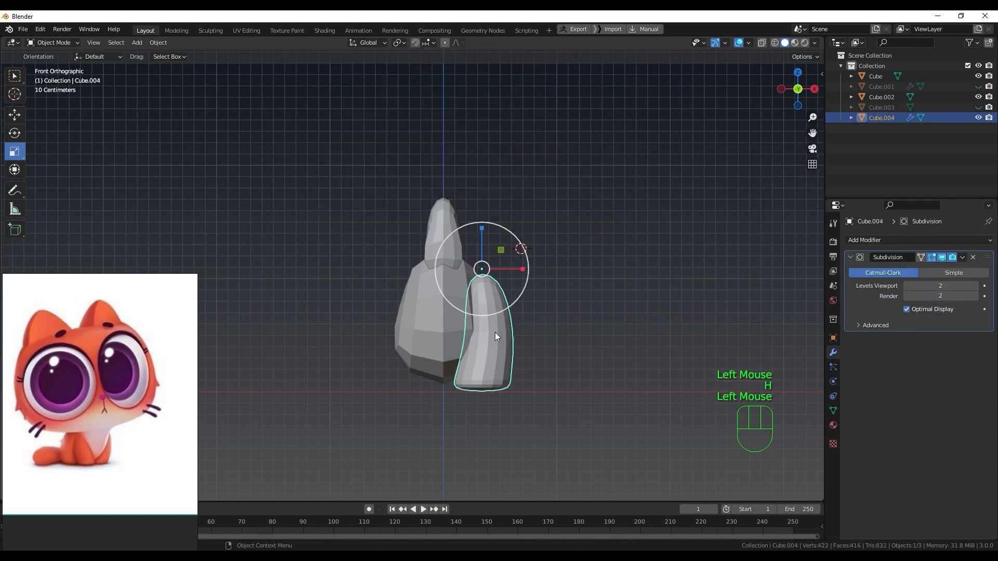
{"action": "key", "text": "KP_7"}
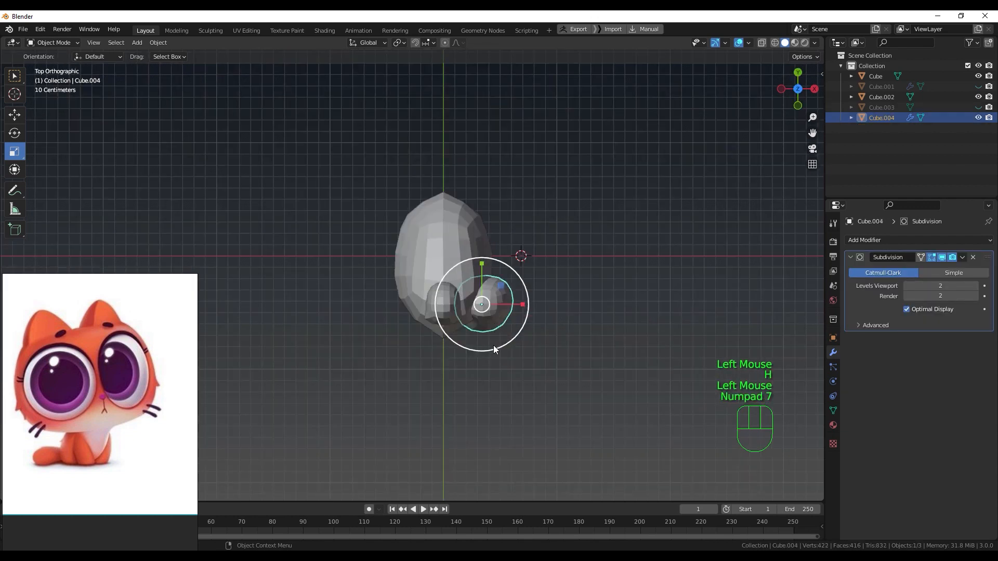
{"action": "key", "text": "g"}
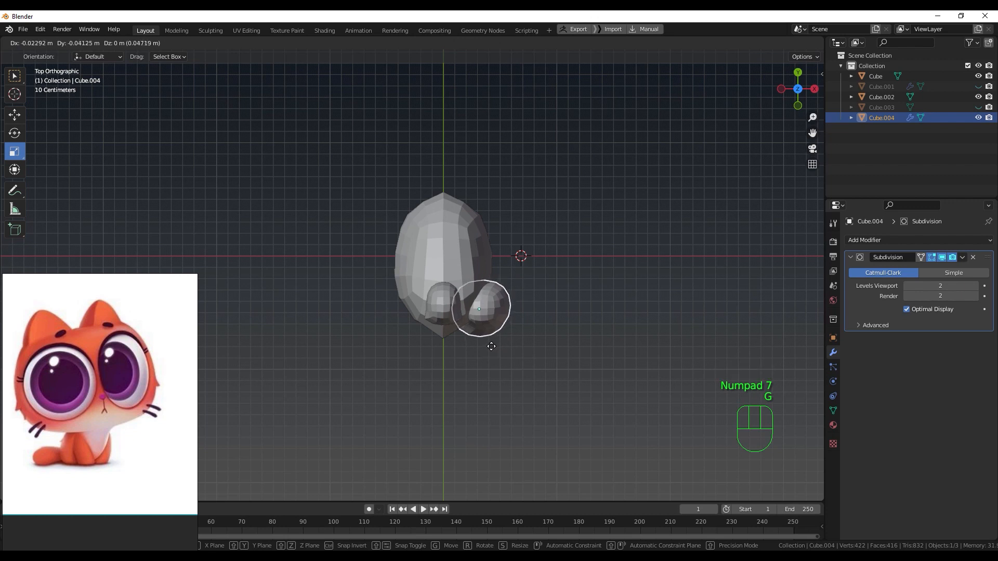
{"action": "left_click", "coordinate": [491, 347]}
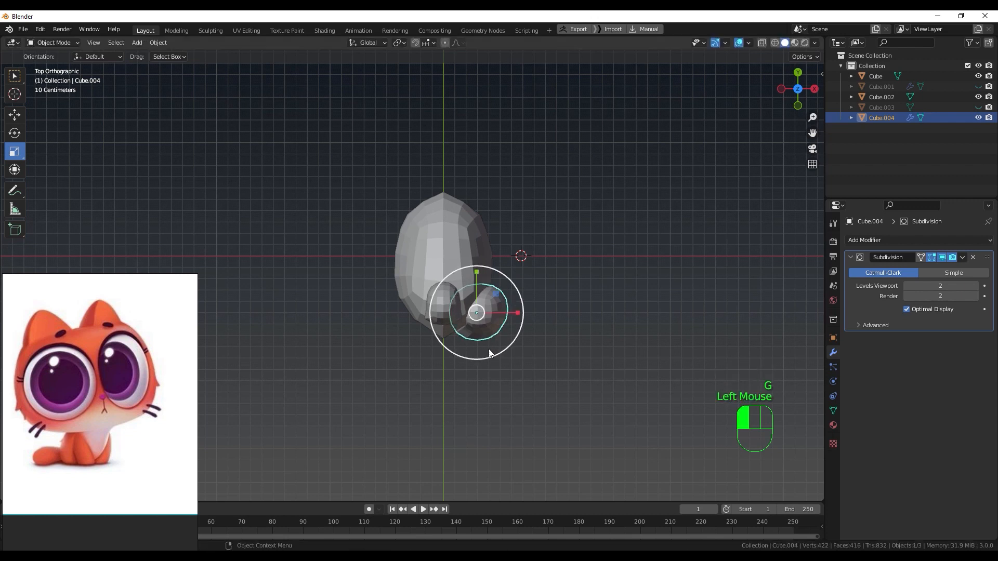
Step: Rotate the leg around the vertical axis in the top view with the Rotate tool and check it from an angle
{"action": "key", "text": "shift+space"}
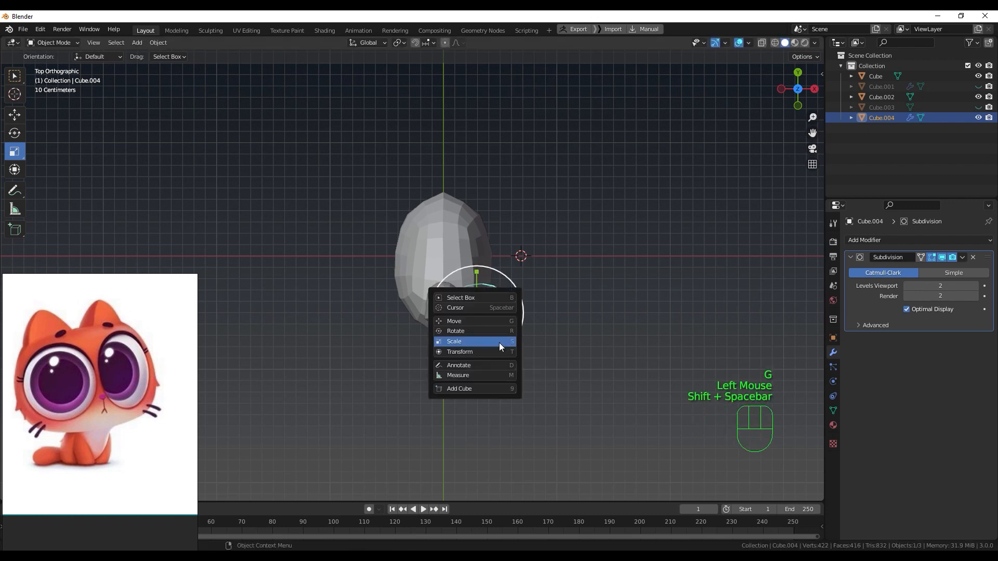
{"action": "left_click", "coordinate": [499, 342]}
{"action": "left_click_drag", "start_coordinate": [523, 310], "coordinate": [509, 335]}
{"action": "middle_click_drag", "start_coordinate": [510, 335], "coordinate": [490, 246]}
Step: In the front view, fine-tune the leg's overall scale and tilt it slightly with the rotation gizmo
{"action": "key", "text": "KP_1"}
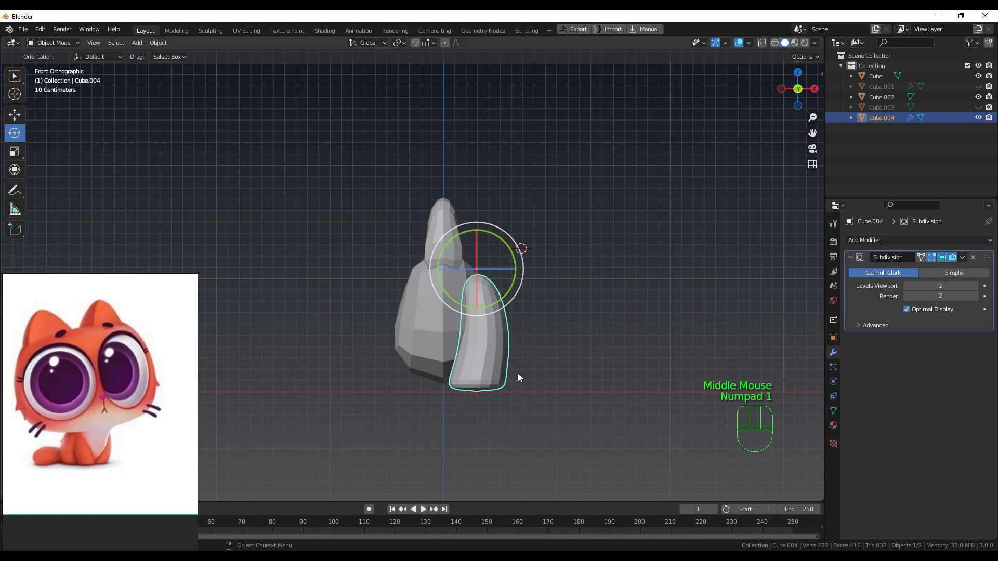
{"action": "key", "text": "s"}
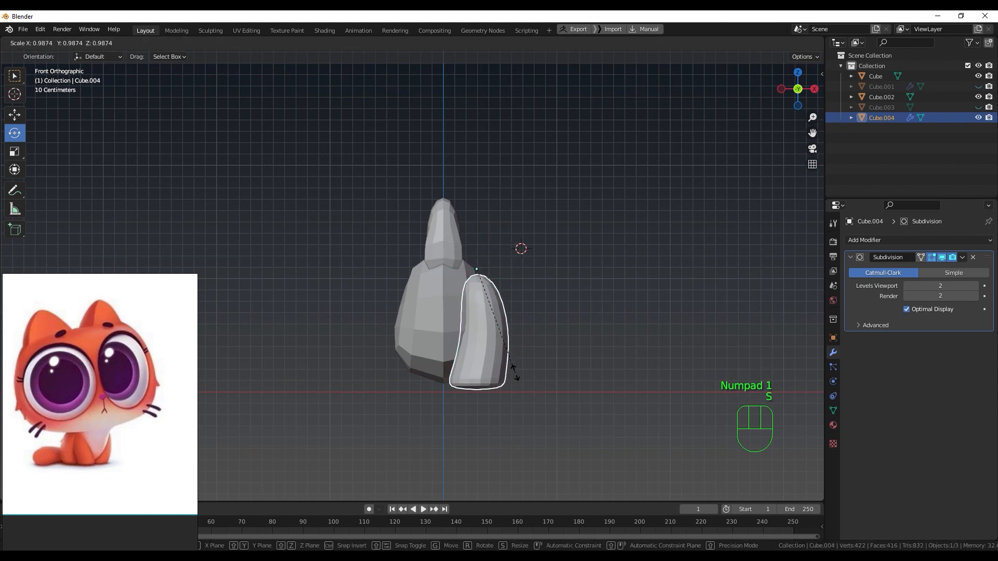
{"action": "left_click", "coordinate": [515, 375]}
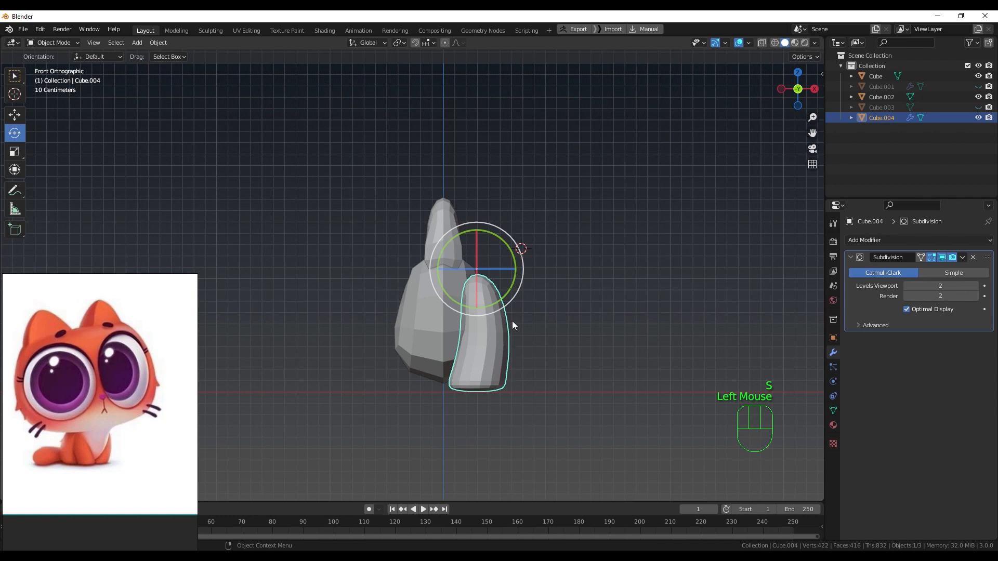
{"action": "left_click", "coordinate": [509, 304]}
{"action": "left_click_drag", "start_coordinate": [509, 304], "coordinate": [505, 308]}
Step: Enter Edit Mode on the front leg and add an edge loop close to its top end
{"action": "mouse_move", "coordinate": [505, 307]}
{"action": "middle_mouse_down"}
{"action": "mouse_move", "coordinate": [582, 316]}
{"action": "mouse_move", "coordinate": [530, 355]}
{"action": "mouse_move", "coordinate": [388, 307]}
{"action": "mouse_move", "coordinate": [513, 294]}
{"action": "mouse_move", "coordinate": [522, 306]}
{"action": "mouse_move", "coordinate": [509, 320]}
{"action": "mouse_move", "coordinate": [496, 311]}
{"action": "middle_mouse_up"}
{"action": "key", "text": "Tab"}
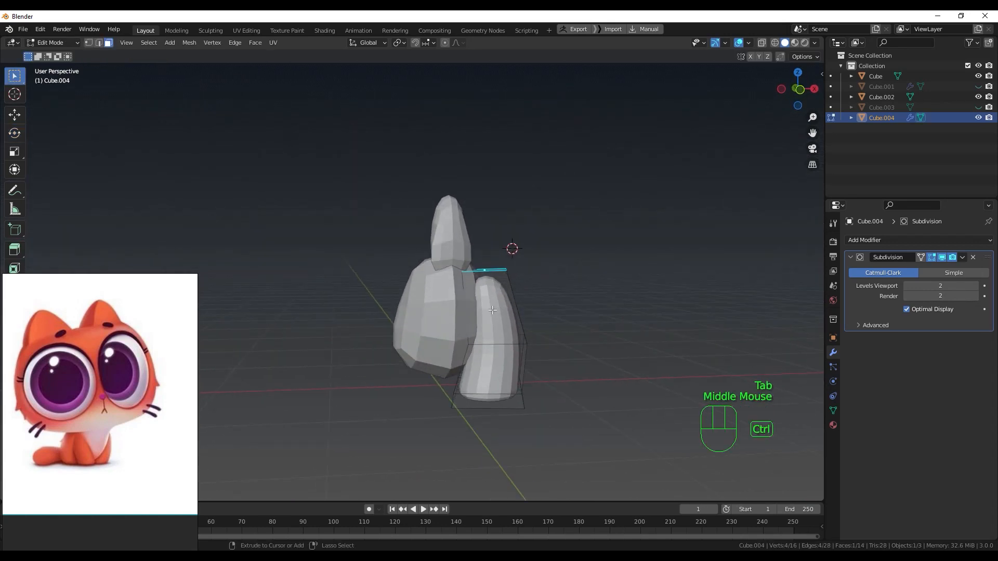
{"action": "key", "text": "ctrl+r"}
{"action": "left_click", "coordinate": [494, 308]}
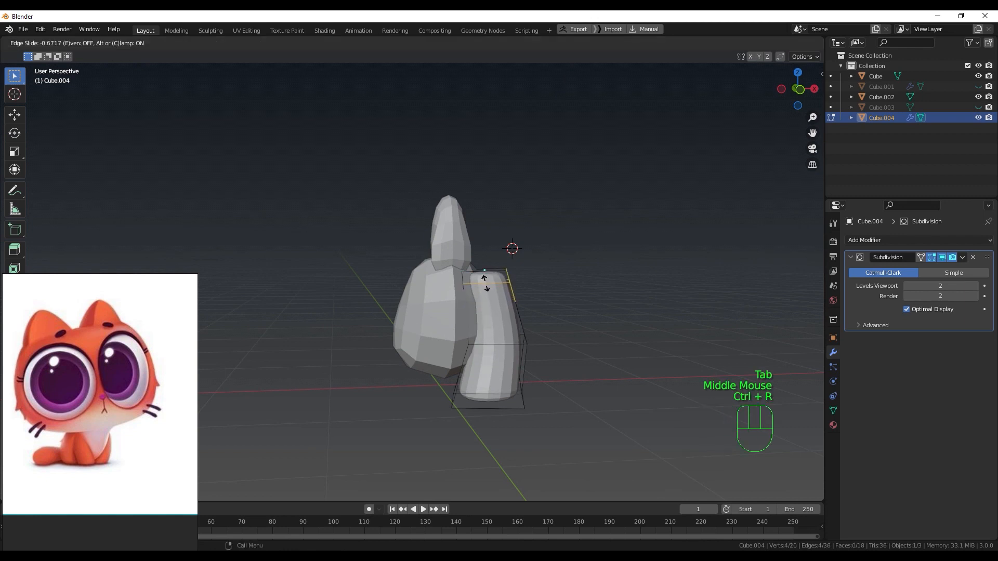
{"action": "left_click", "coordinate": [486, 290]}
{"action": "middle_click_drag", "start_coordinate": [486, 290], "coordinate": [485, 290]}
Step: Select the leg's two top vertex rings with X-ray on and scale them down in two passes to narrow the upper end
{"action": "key", "text": "q"}
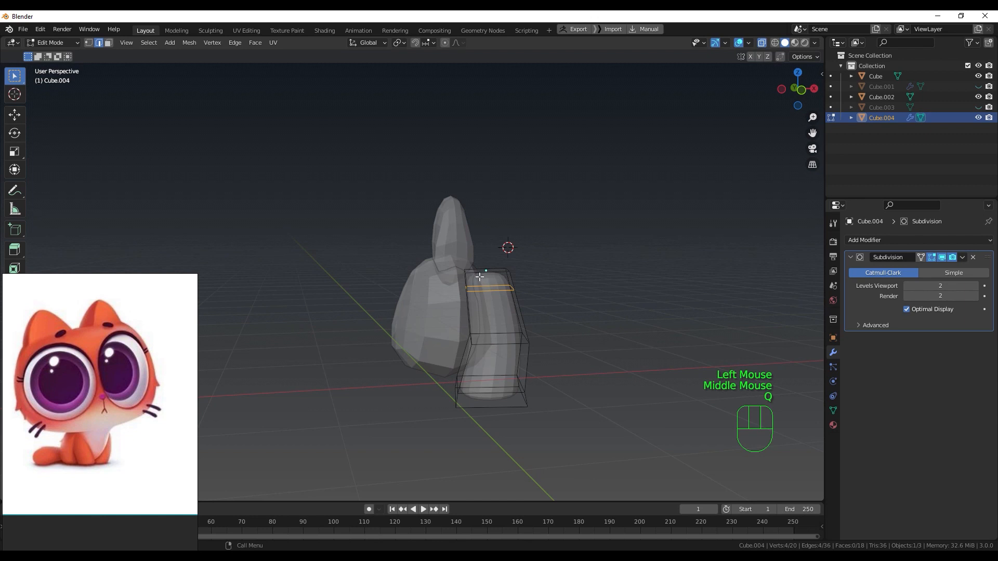
{"action": "key", "text": "1"}
{"action": "left_click_drag", "start_coordinate": [439, 252], "coordinate": [538, 302]}
{"action": "key", "text": "s"}
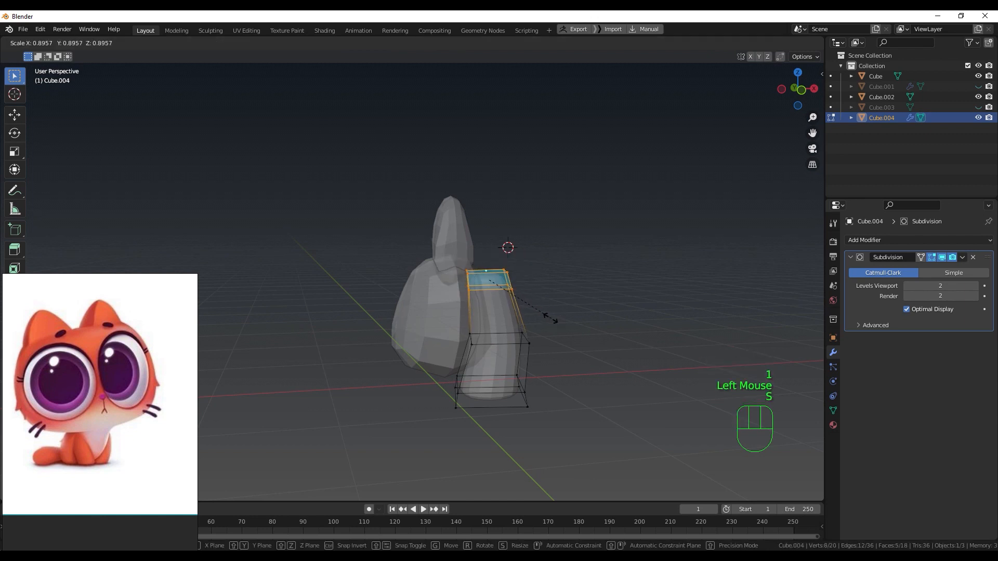
{"action": "left_click", "coordinate": [536, 312]}
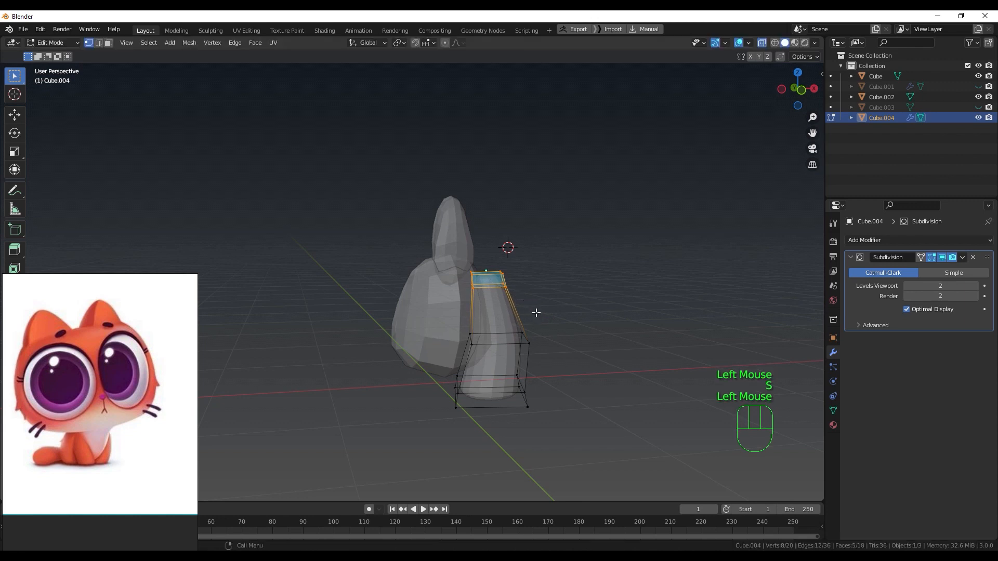
{"action": "key", "text": "q"}
{"action": "mouse_move", "coordinate": [531, 316]}
{"action": "middle_mouse_down"}
{"action": "mouse_move", "coordinate": [416, 299]}
{"action": "mouse_move", "coordinate": [532, 308]}
{"action": "middle_mouse_up"}
{"action": "middle_click_drag", "start_coordinate": [531, 307], "coordinate": [524, 312]}
{"action": "key", "text": "s"}
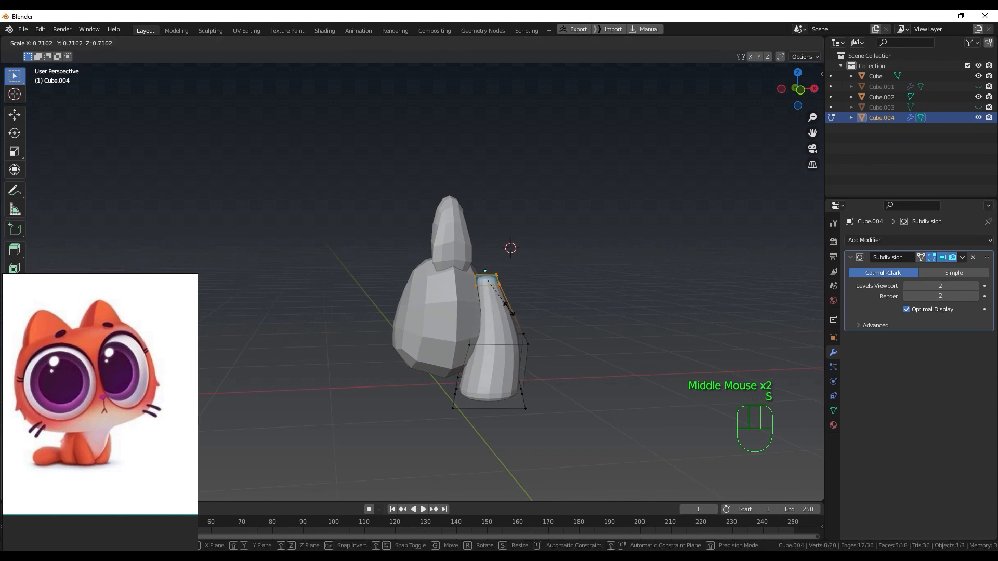
{"action": "left_click", "coordinate": [513, 311]}
{"action": "middle_click_drag", "start_coordinate": [514, 311], "coordinate": [491, 324]}
Step: Return to Object Mode and tilt the front leg slightly in the front view
{"action": "key", "text": "Tab"}
{"action": "key", "text": "KP_1"}
{"action": "left_click_drag", "start_coordinate": [516, 294], "coordinate": [517, 289]}
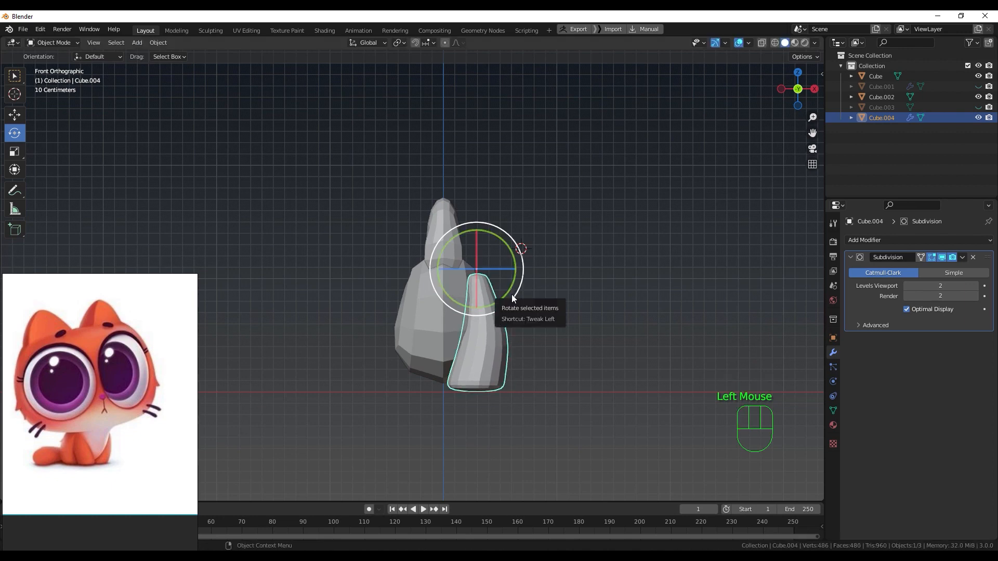
Step: In the top view, turn the leg slightly and move it inward and forward against the body, refining its tilt in the front view
{"action": "key", "text": "KP_7"}
{"action": "left_click_drag", "start_coordinate": [507, 346], "coordinate": [500, 345]}
{"action": "key", "text": "g"}
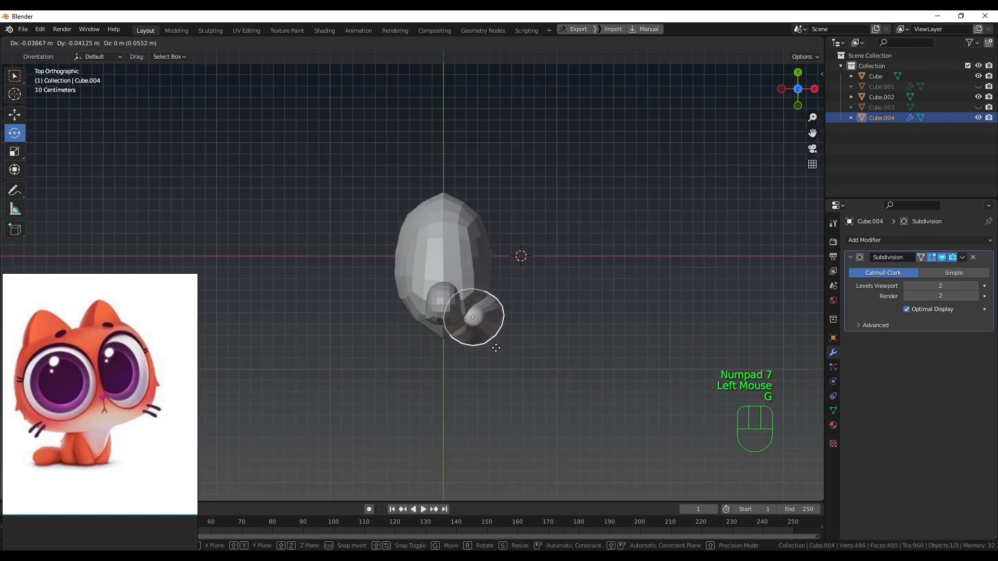
{"action": "left_click", "coordinate": [496, 348]}
{"action": "middle_click_drag", "start_coordinate": [496, 349], "coordinate": [493, 261]}
{"action": "key", "text": "KP_1"}
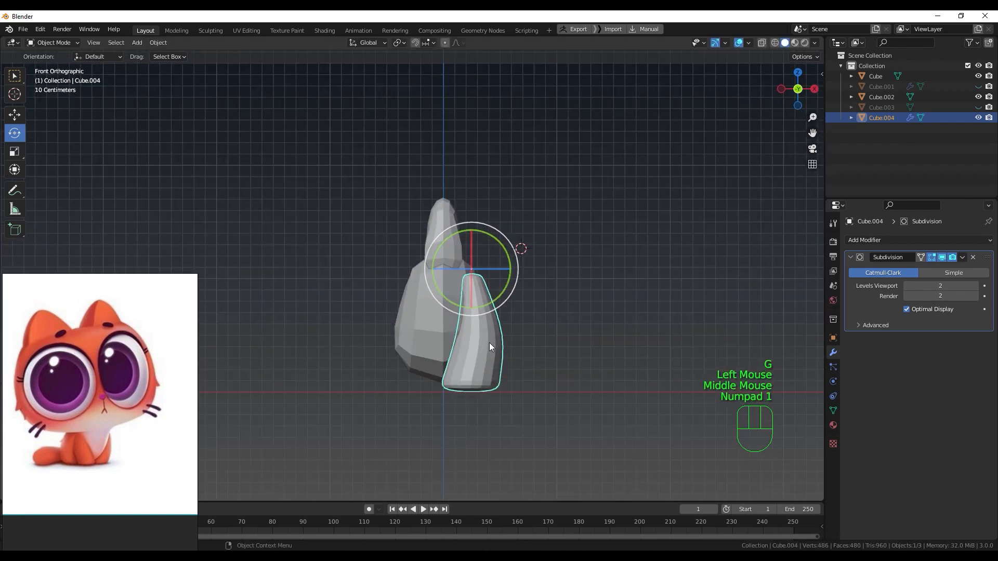
{"action": "left_click_drag", "start_coordinate": [506, 303], "coordinate": [511, 305]}
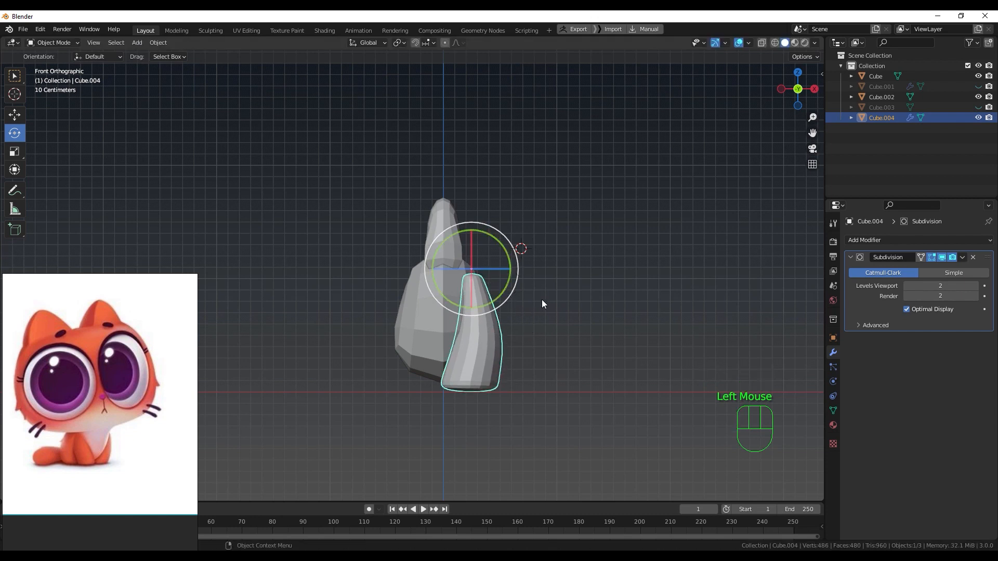
Step: Unhide the hidden parts and add a Mirror modifier to the front leg on the X axis with the body as mirror object
{"action": "key", "text": "alt+h"}
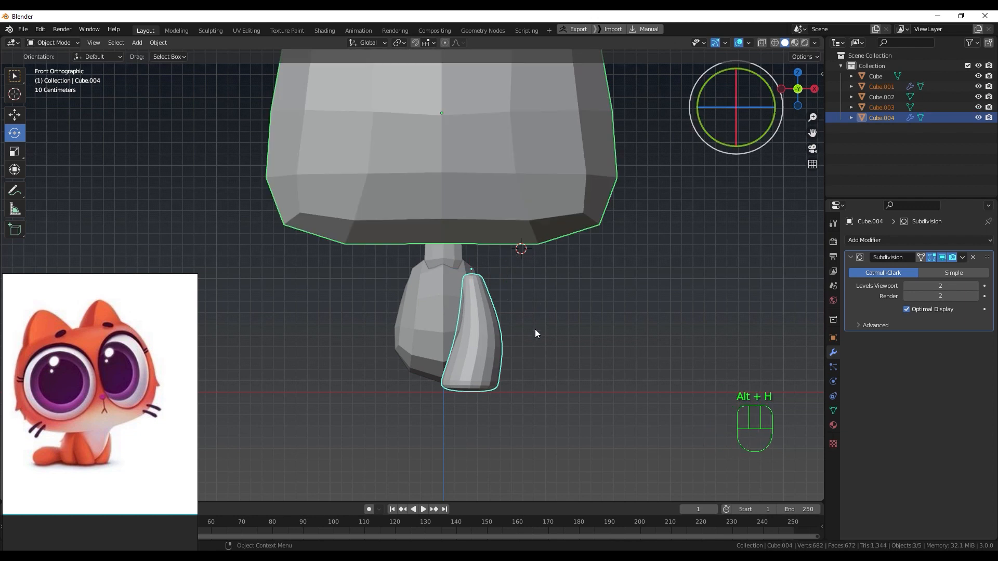
{"action": "left_click", "coordinate": [498, 342]}
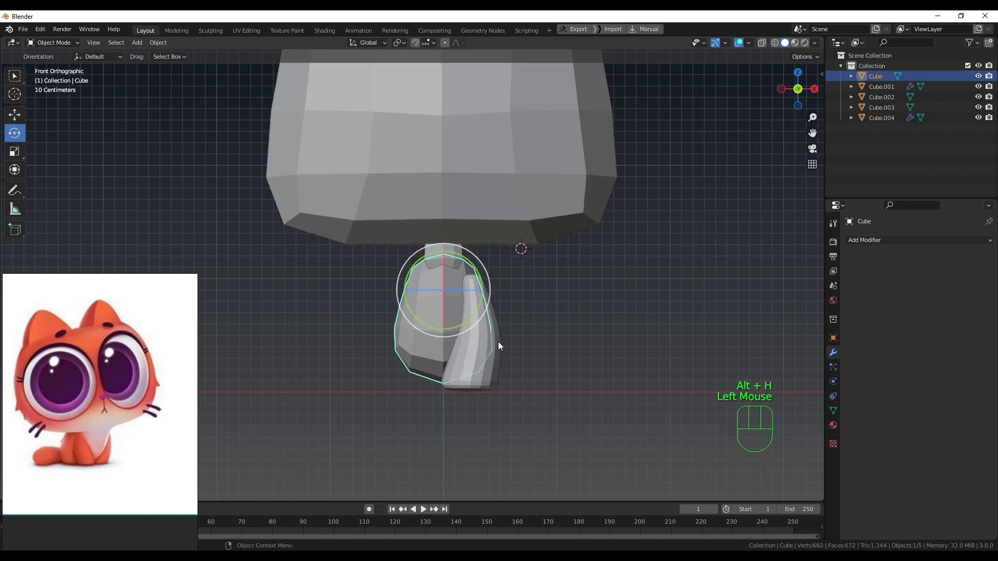
{"action": "left_click", "coordinate": [491, 379]}
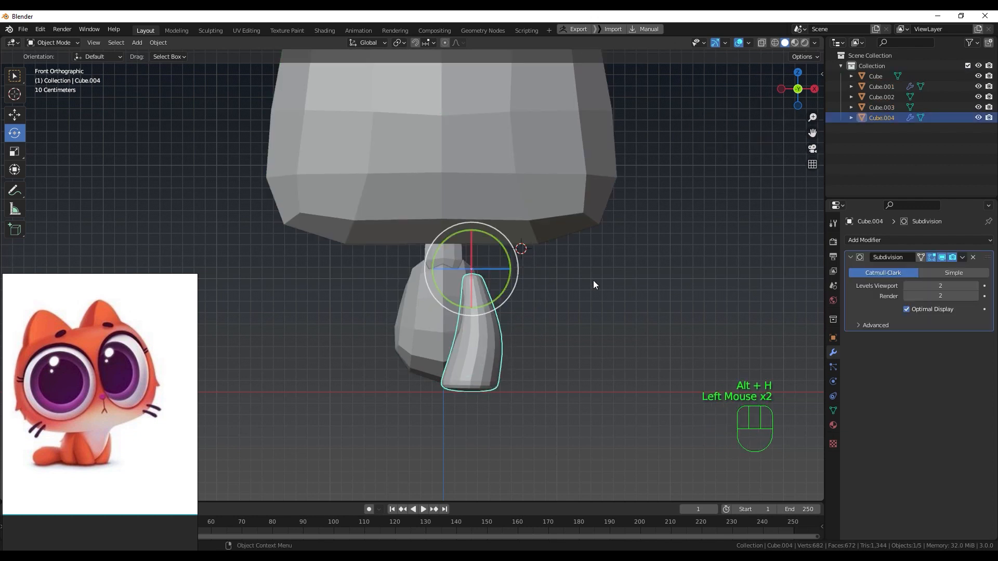
{"action": "left_click", "coordinate": [896, 243]}
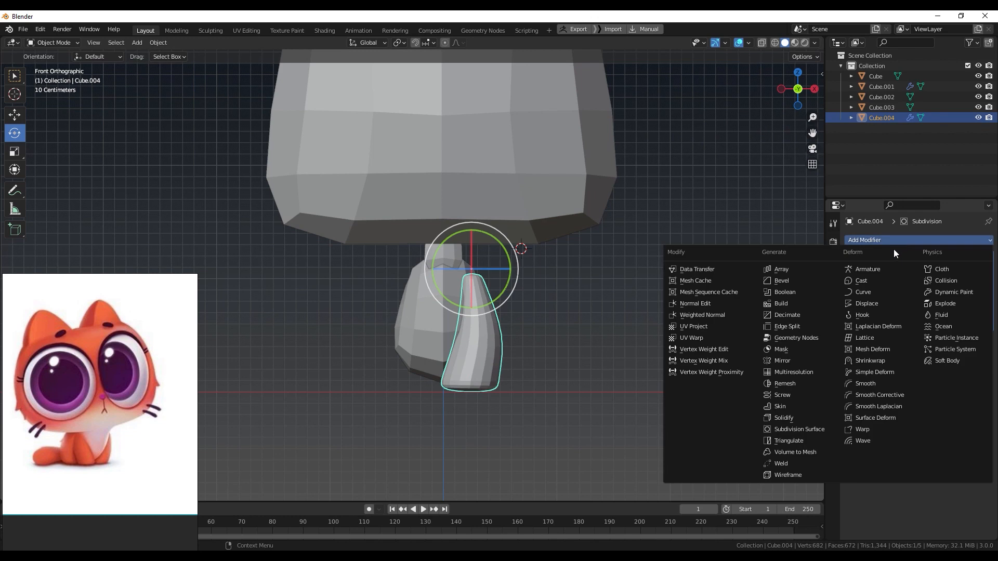
{"action": "left_click", "coordinate": [788, 361]}
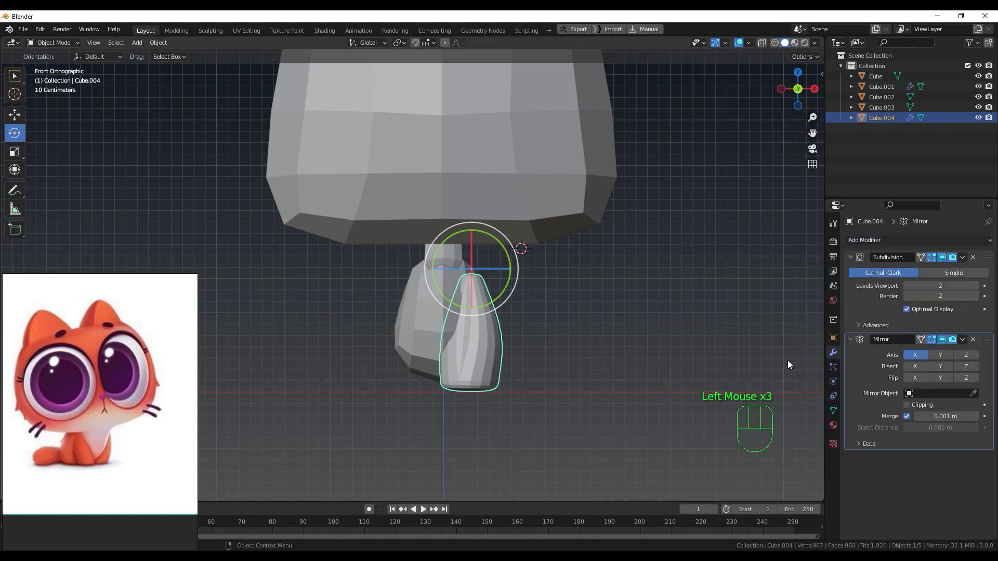
{"action": "left_click", "coordinate": [974, 395]}
{"action": "left_click", "coordinate": [429, 333]}
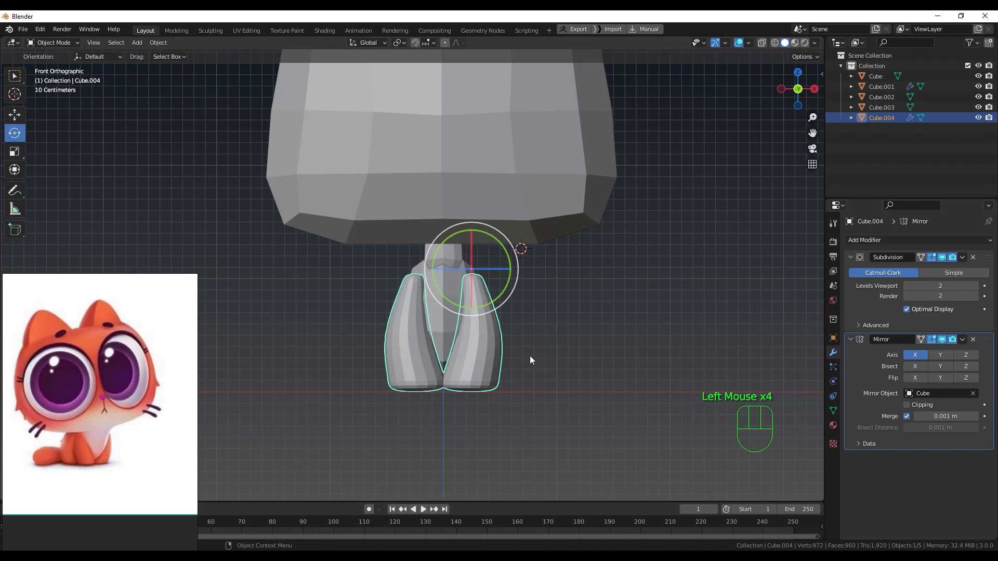
Step: Tilt the mirrored front legs slightly so their feet spread apart, and check them from several angles
{"action": "left_click_drag", "start_coordinate": [505, 301], "coordinate": [510, 303]}
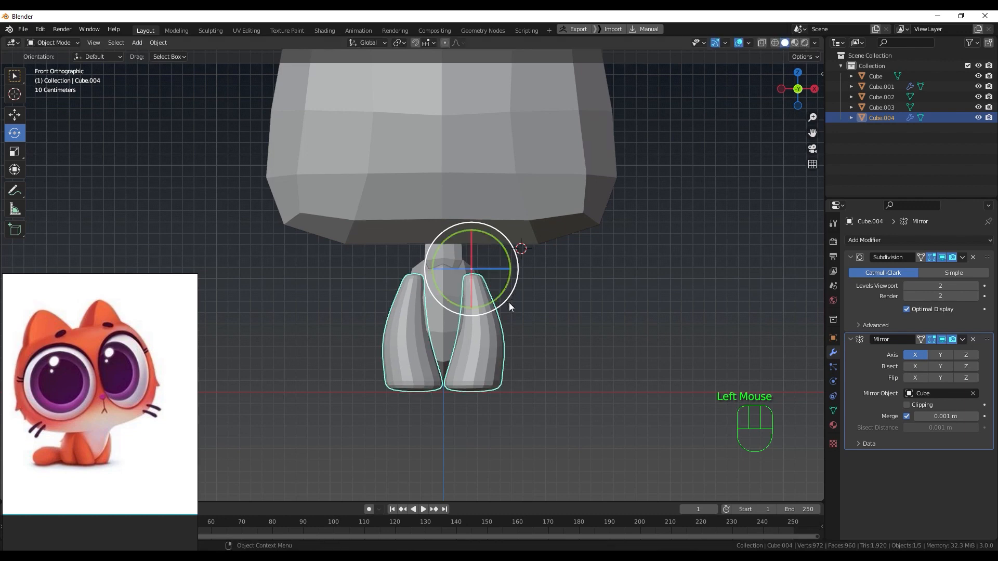
{"action": "left_click", "coordinate": [541, 336]}
{"action": "middle_click_drag", "start_coordinate": [542, 336], "coordinate": [501, 308]}
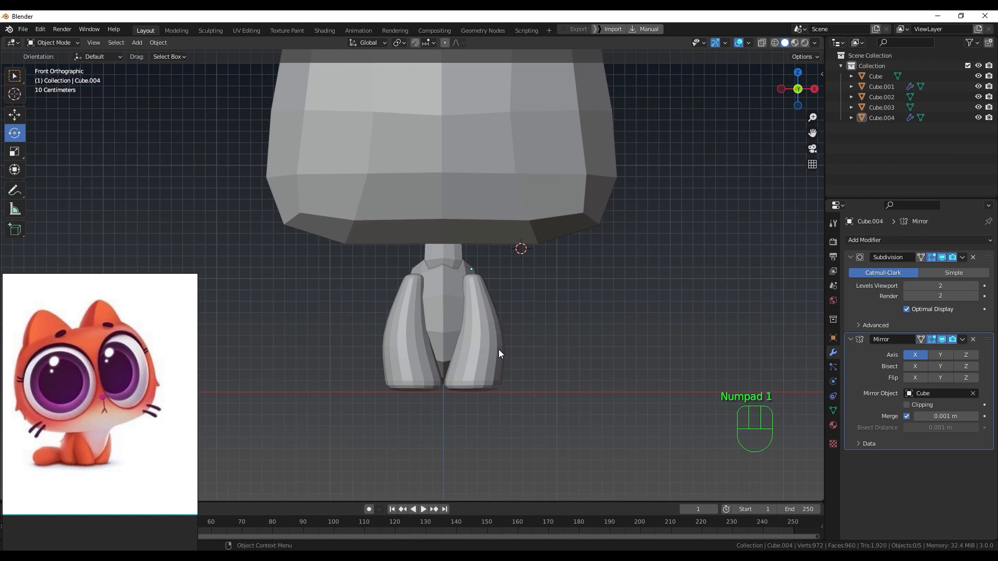
{"action": "middle_click_drag", "start_coordinate": [502, 341], "coordinate": [523, 382]}
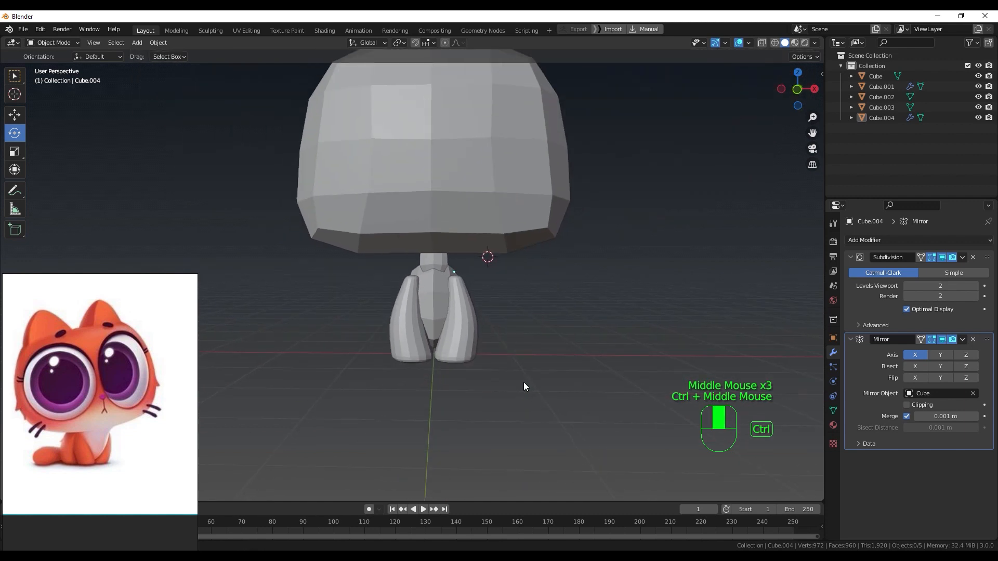
Step: Duplicate the mirrored front legs in the front view and place the copies out to the sides of the body
{"action": "left_click", "coordinate": [463, 339]}
{"action": "key", "text": "KP_1"}
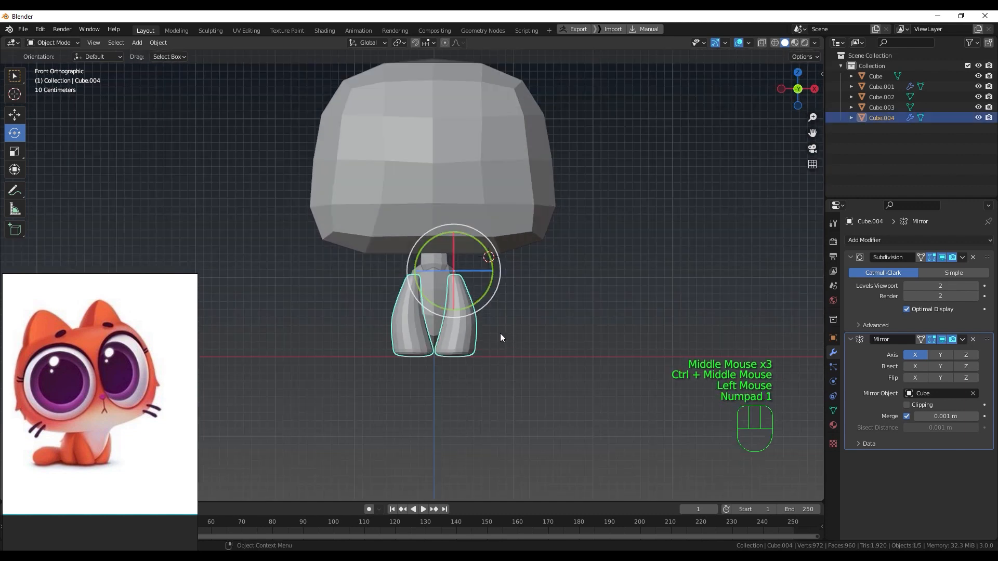
{"action": "key", "text": "shift+d"}
{"action": "left_click", "coordinate": [565, 322]}
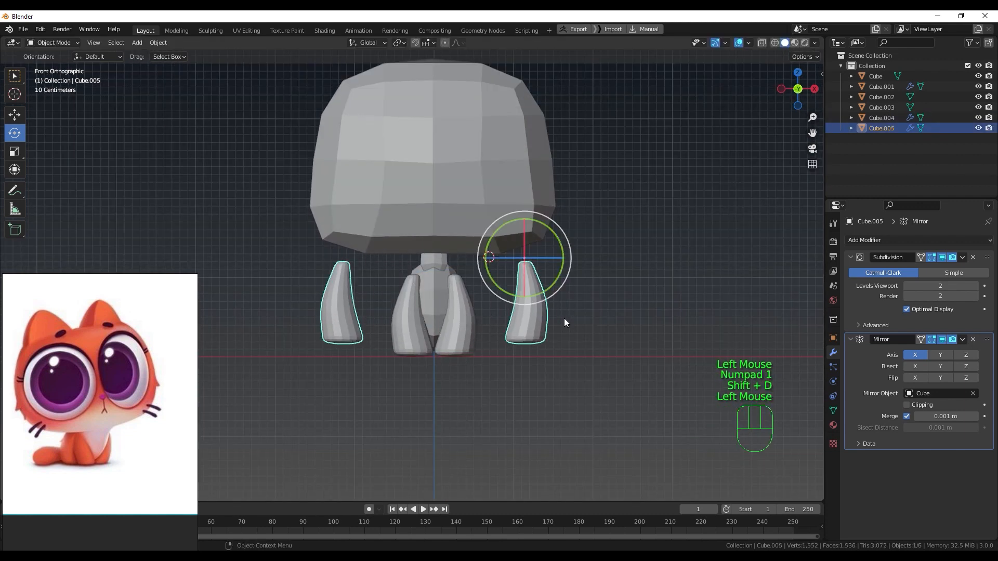
Step: In the right side view, move the duplicated legs to the rear of the body and down onto the ground line
{"action": "key", "text": "KP_3"}
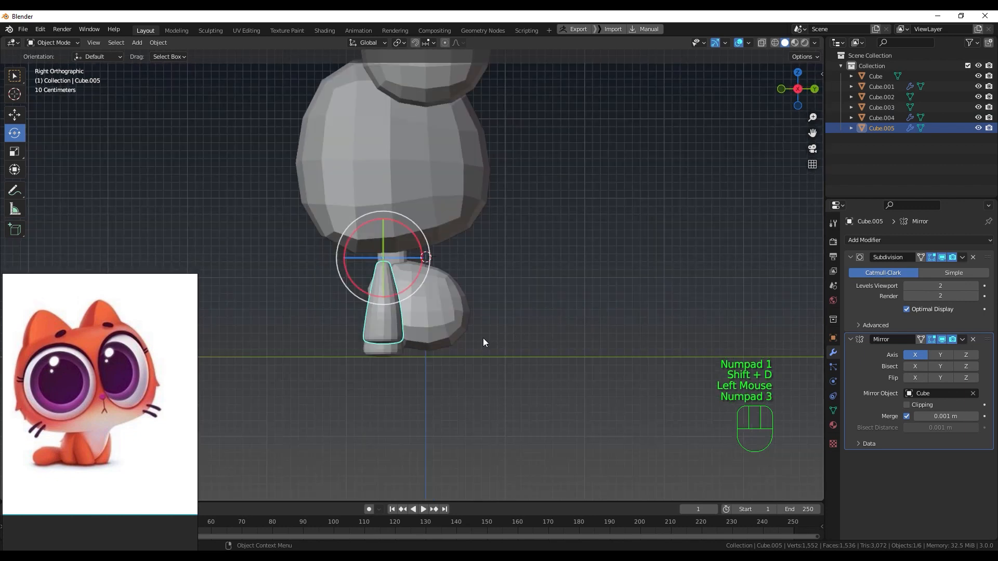
{"action": "key", "text": "g"}
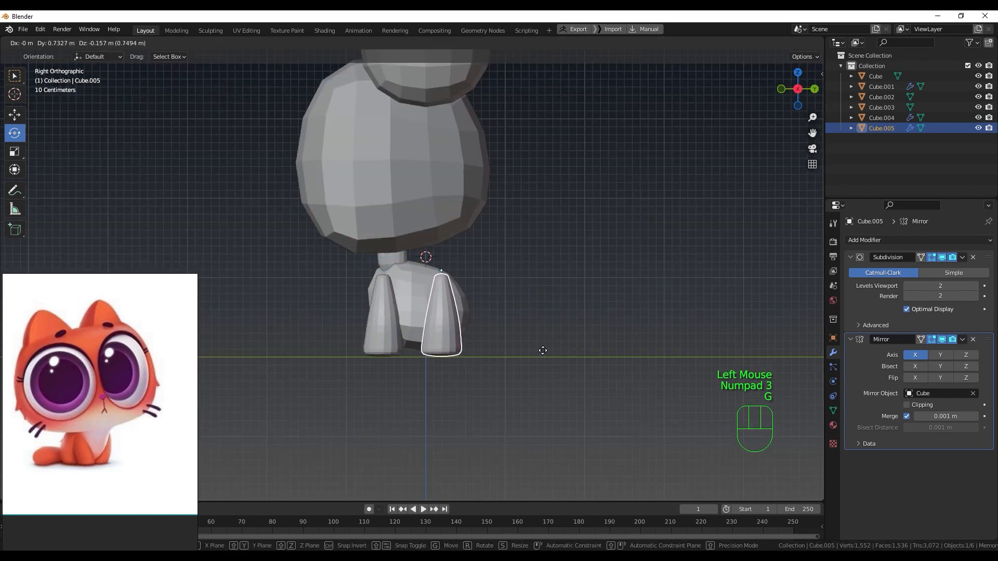
{"action": "left_click", "coordinate": [543, 350]}
{"action": "middle_click_drag", "start_coordinate": [541, 352], "coordinate": [445, 350]}
{"action": "key", "text": "KP_1"}
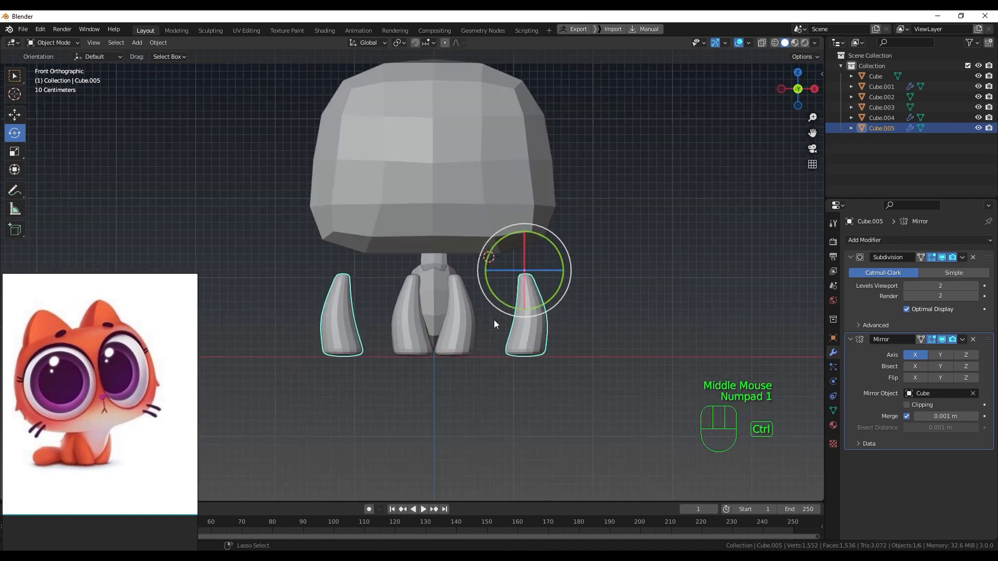
Step: In the back view, move the rear legs inward along X by about 0.86 m against the body and adjust their tilt
{"action": "key", "text": "ctrl+KP_3"}
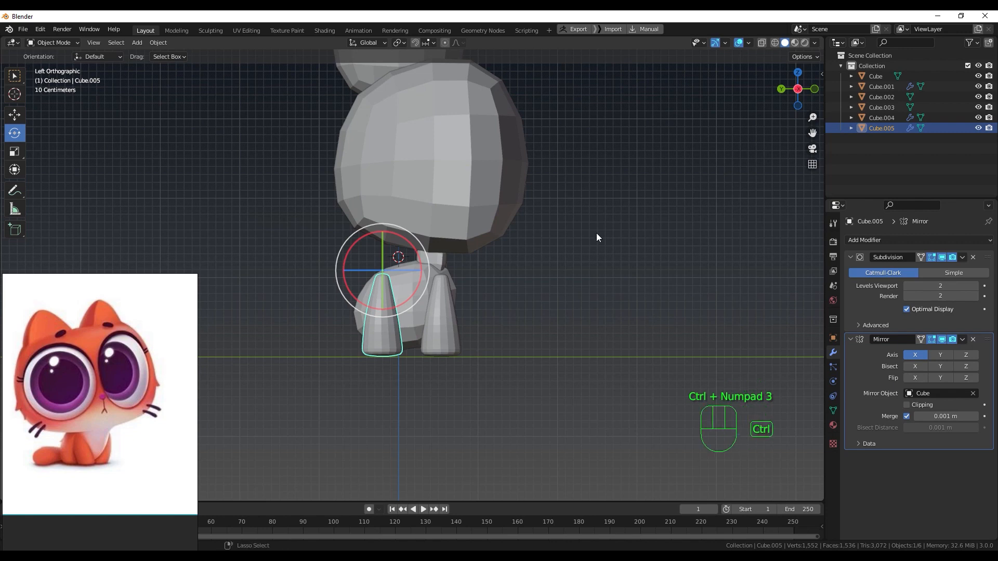
{"action": "key", "text": "ctrl+KP_1"}
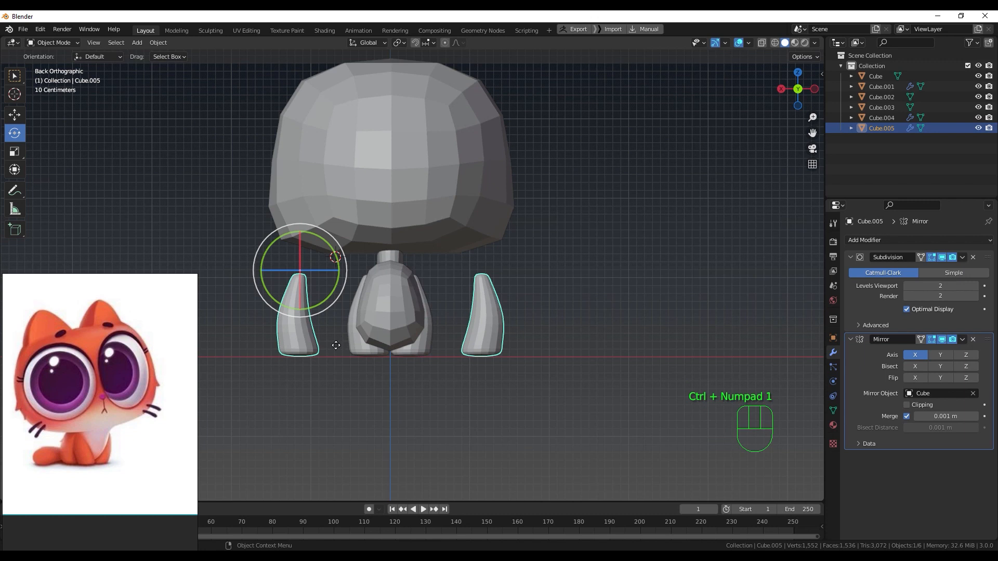
{"action": "key", "text": "g"}
{"action": "key", "text": "x"}
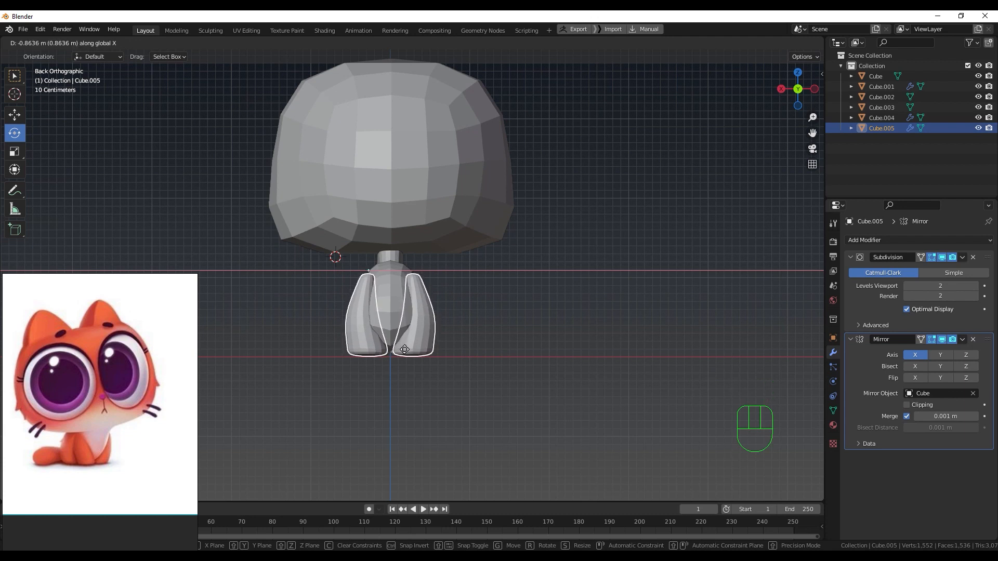
{"action": "left_click", "coordinate": [392, 352]}
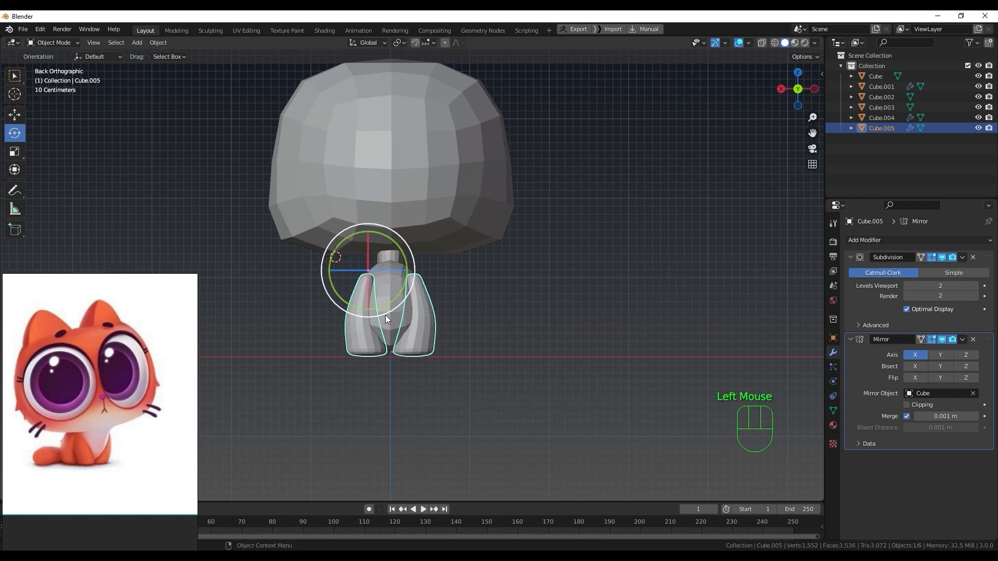
{"action": "left_click_drag", "start_coordinate": [385, 315], "coordinate": [360, 310]}
{"action": "middle_click_drag", "start_coordinate": [360, 311], "coordinate": [448, 324]}
Step: In the right side view, move the rear legs forward along Y by about 0.15 m
{"action": "key", "text": "KP_3"}
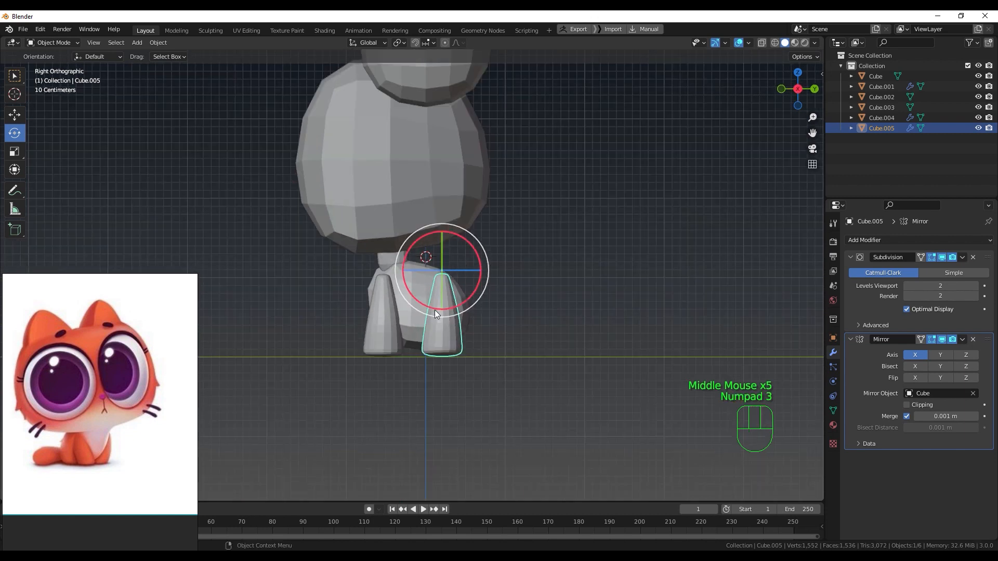
{"action": "key", "text": "g"}
{"action": "key", "text": "x"}
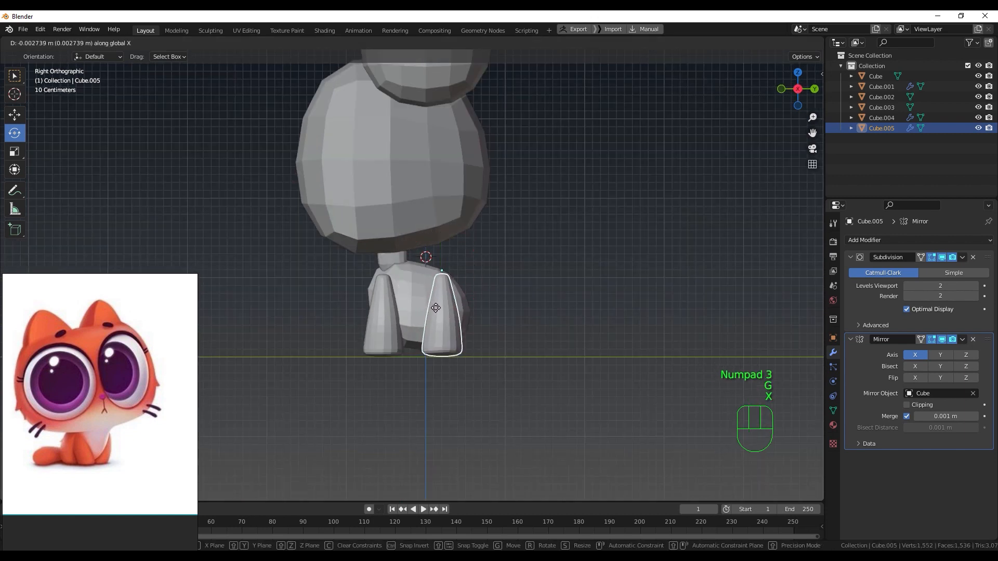
{"action": "key", "text": "y"}
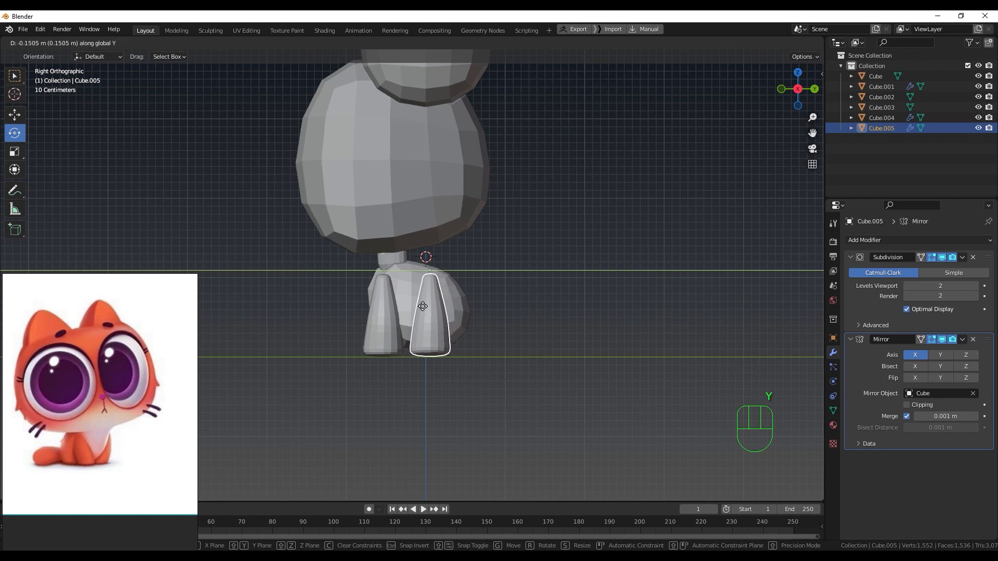
{"action": "left_click", "coordinate": [422, 308]}
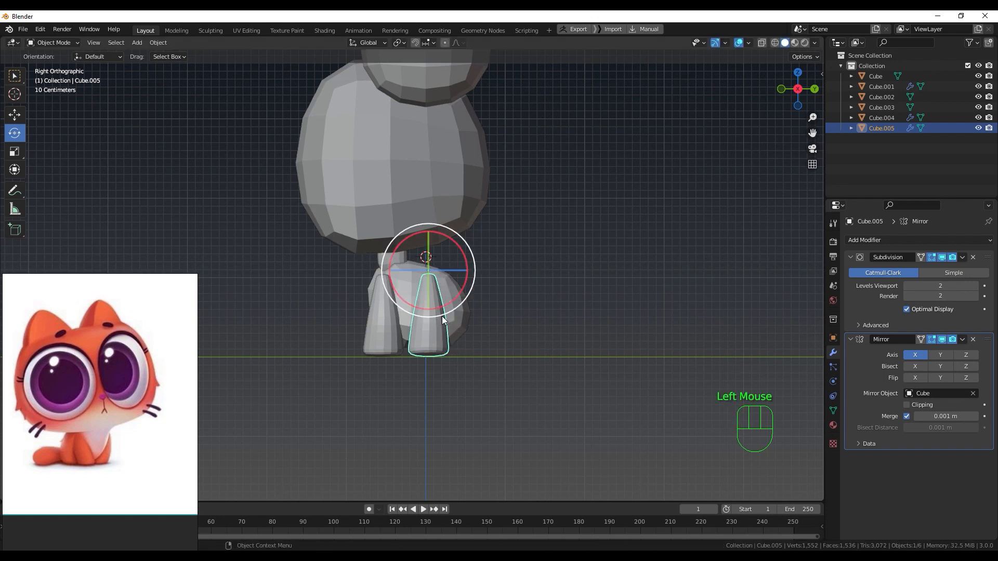
{"action": "left_click", "coordinate": [445, 314]}
Step: In Edit Mode, select the rear leg's middle loop of vertices and move it outward along X by about 0.08 m
{"action": "middle_click_drag", "start_coordinate": [444, 316], "coordinate": [409, 315]}
{"action": "key", "text": "Tab"}
{"action": "key", "text": "q"}
{"action": "left_click", "coordinate": [507, 341]}
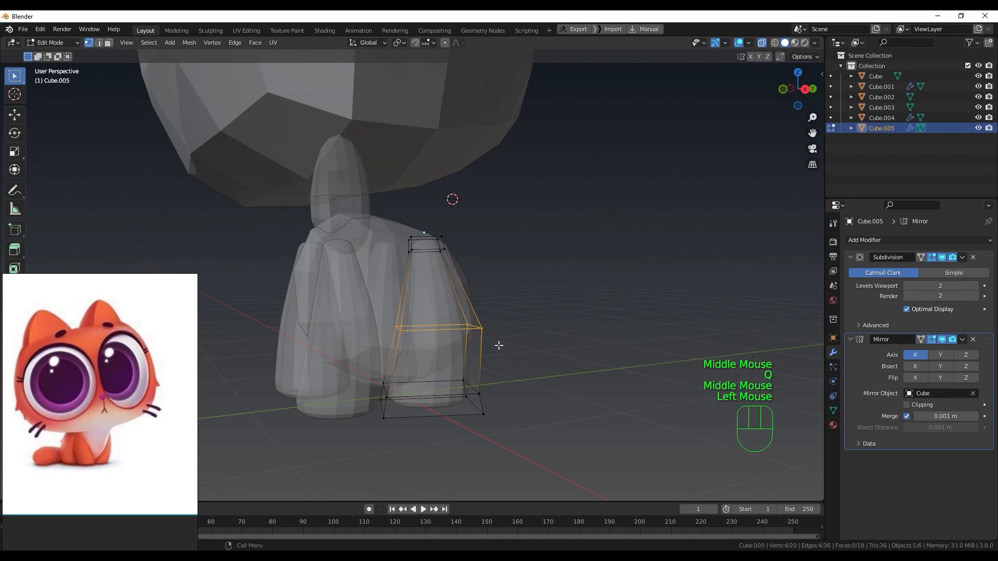
{"action": "middle_click_drag", "start_coordinate": [499, 345], "coordinate": [330, 342]}
{"action": "key", "text": "q"}
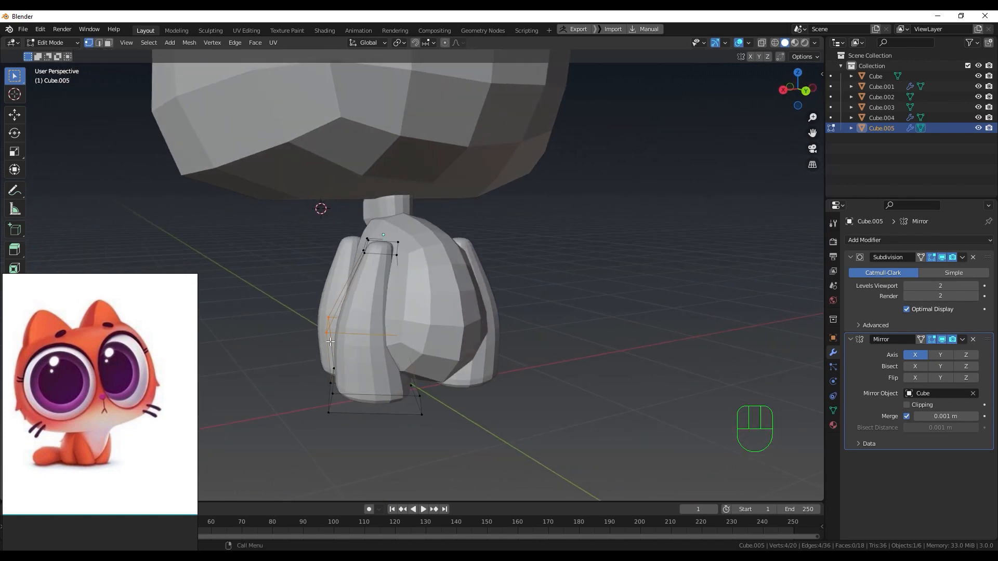
{"action": "key", "text": "ctrl+KP_1"}
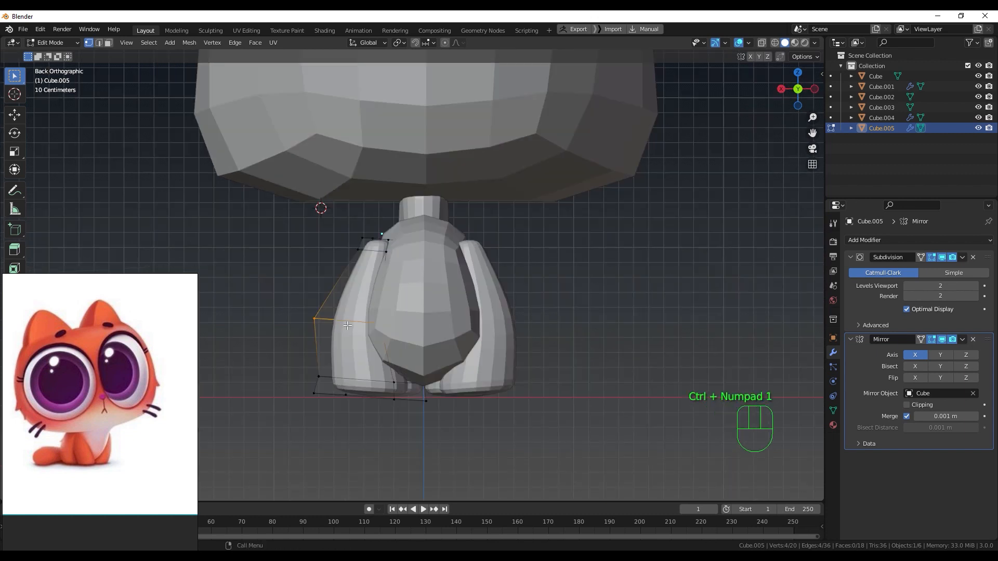
{"action": "key", "text": "g"}
{"action": "key", "text": "x"}
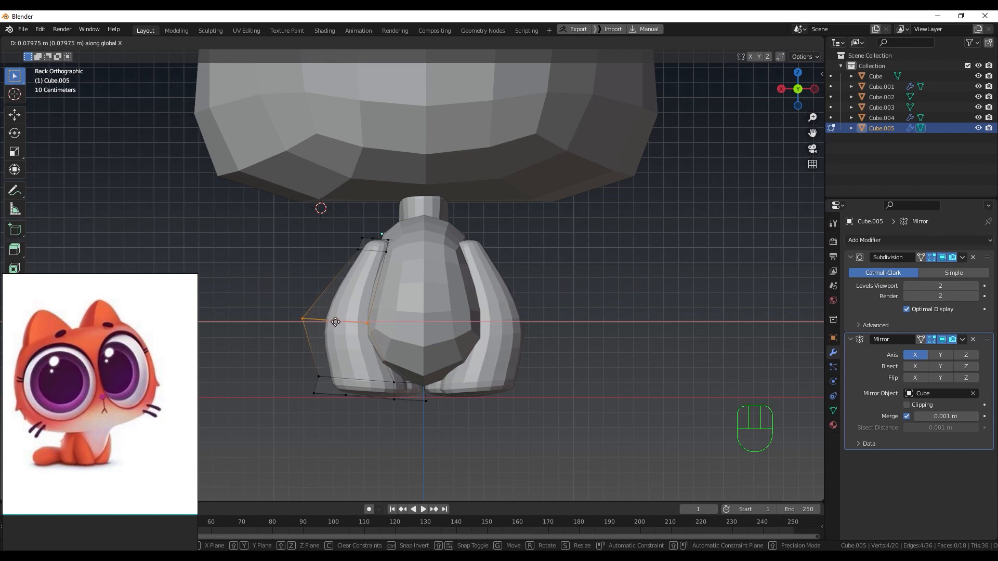
{"action": "left_click", "coordinate": [335, 323]}
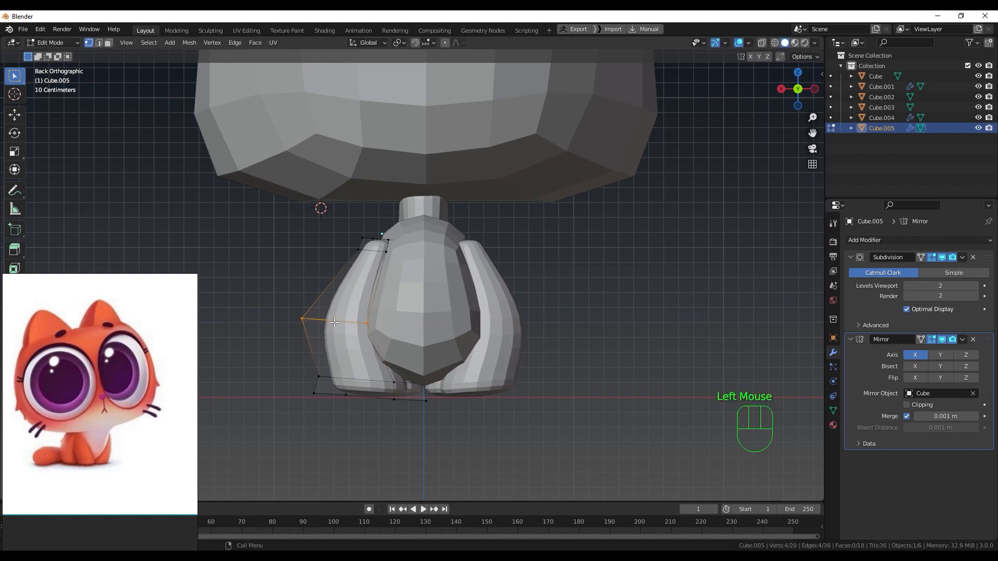
Step: Raise the rear leg's middle loop slightly along Z
{"action": "key", "text": "g"}
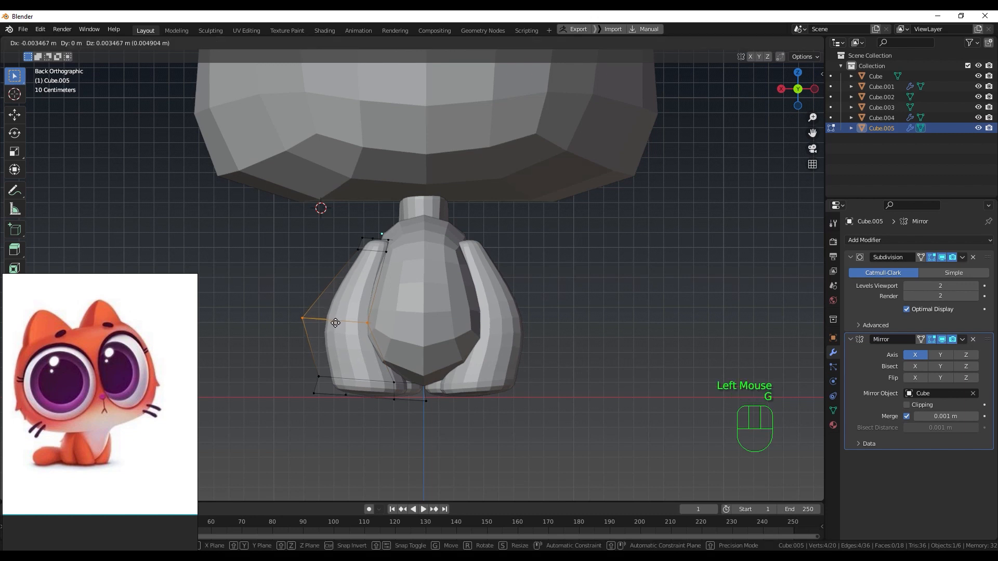
{"action": "key", "text": "z"}
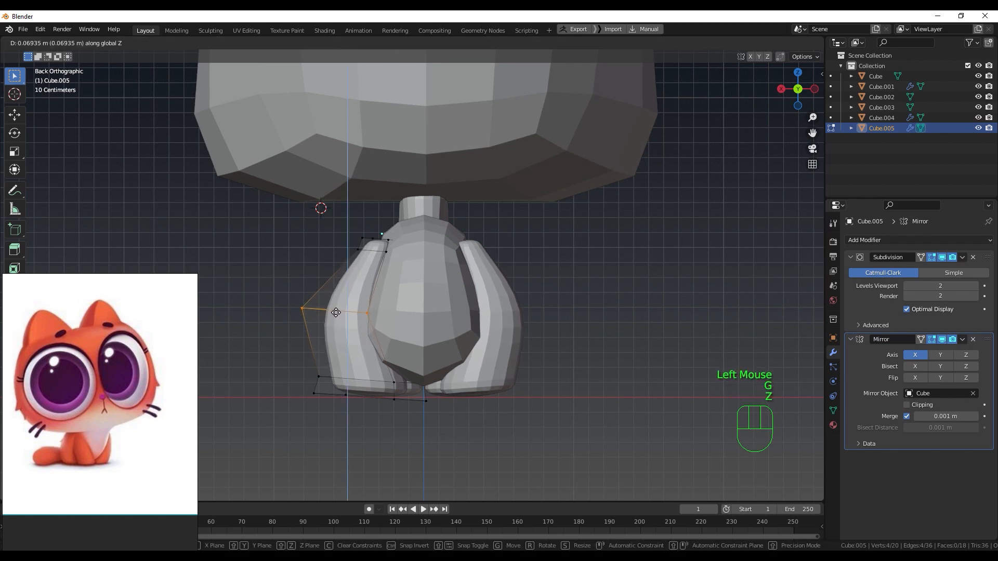
{"action": "left_click", "coordinate": [337, 311]}
Step: Rotate the rear leg's foot vertices by about 3° to level them with the ground, shift them slightly along Z, and return to Object Mode
{"action": "left_click_drag", "start_coordinate": [292, 371], "coordinate": [435, 424]}
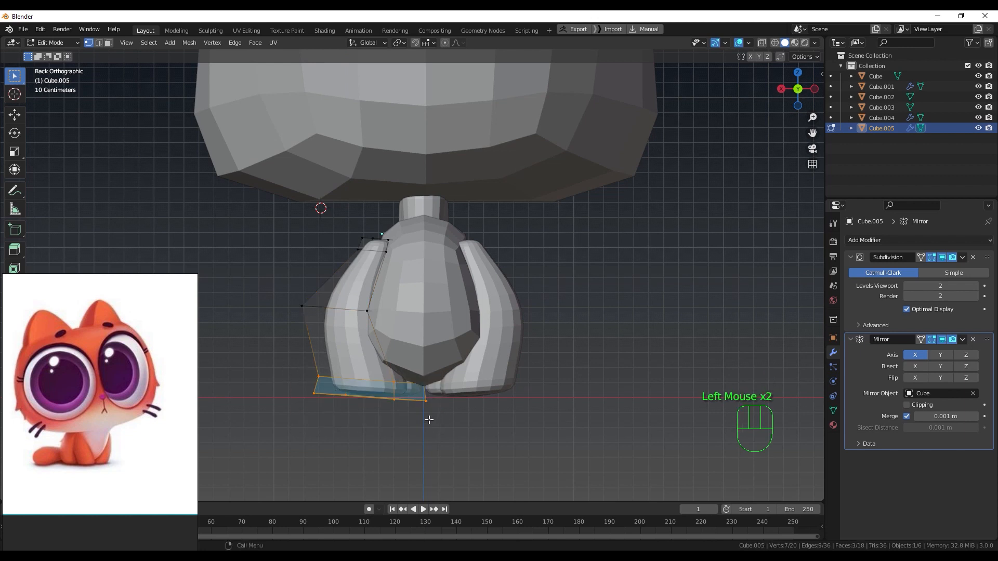
{"action": "key", "text": "r"}
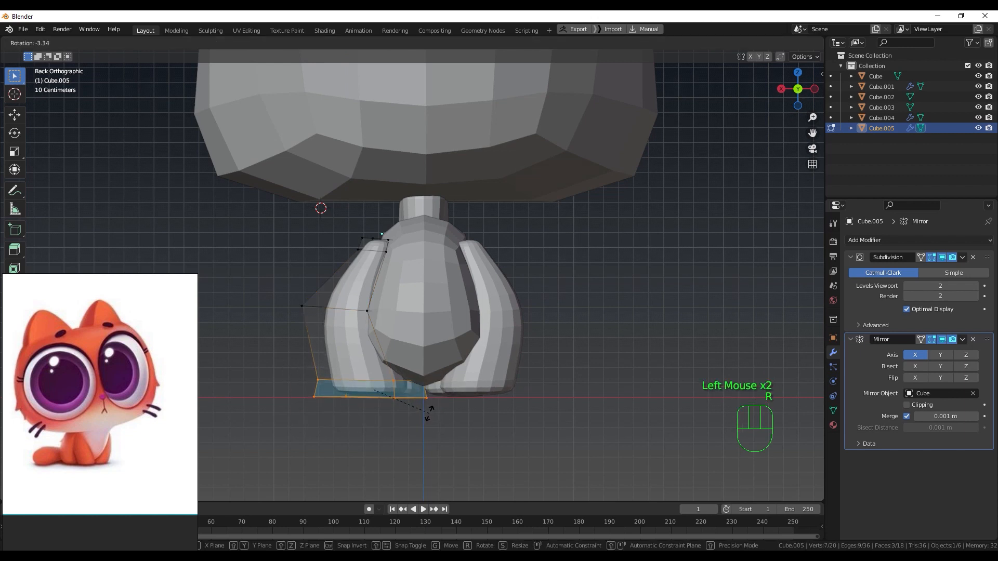
{"action": "left_click", "coordinate": [426, 412]}
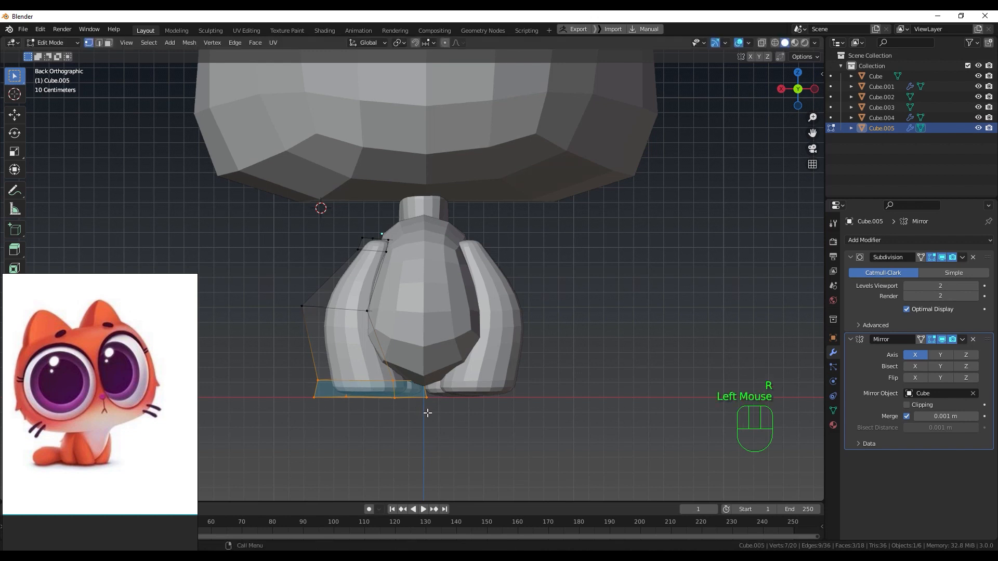
{"action": "key", "text": "g"}
{"action": "key", "text": "z"}
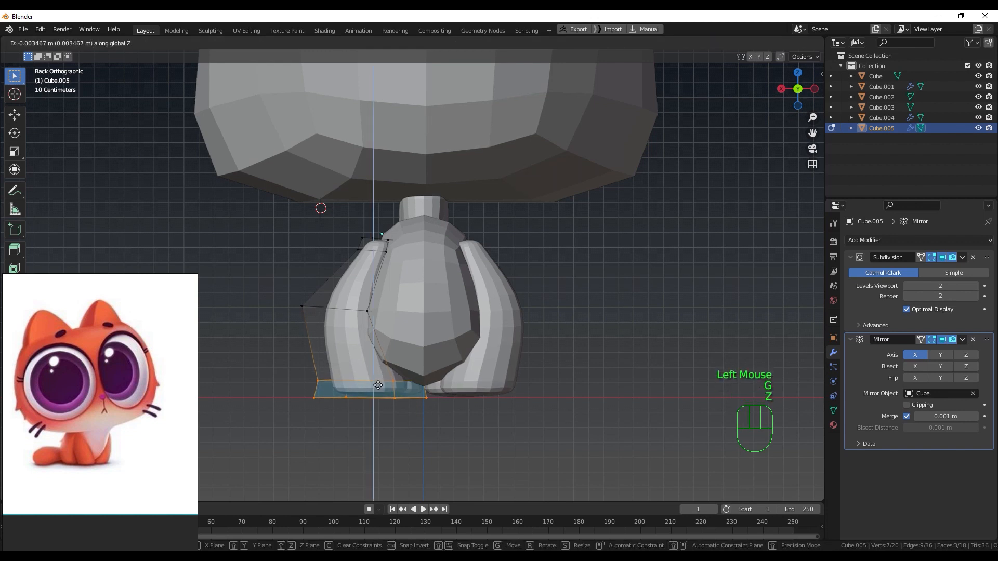
{"action": "left_click", "coordinate": [380, 388]}
{"action": "middle_click_drag", "start_coordinate": [380, 387], "coordinate": [542, 349]}
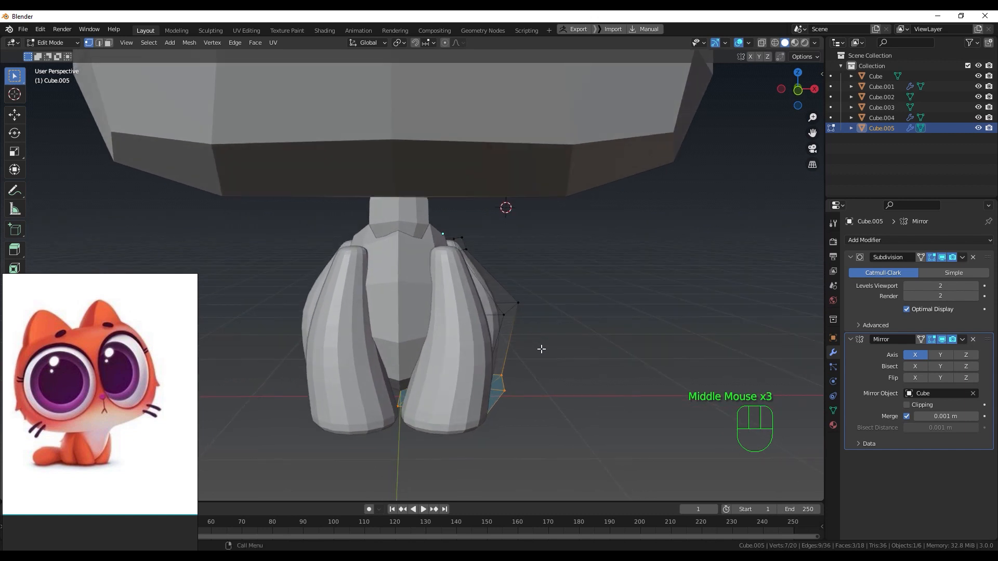
{"action": "key", "text": "Tab"}
Step: Scale the cat's body down to about 0.92 and move it slightly upward along Z between the legs
{"action": "left_click", "coordinate": [404, 315]}
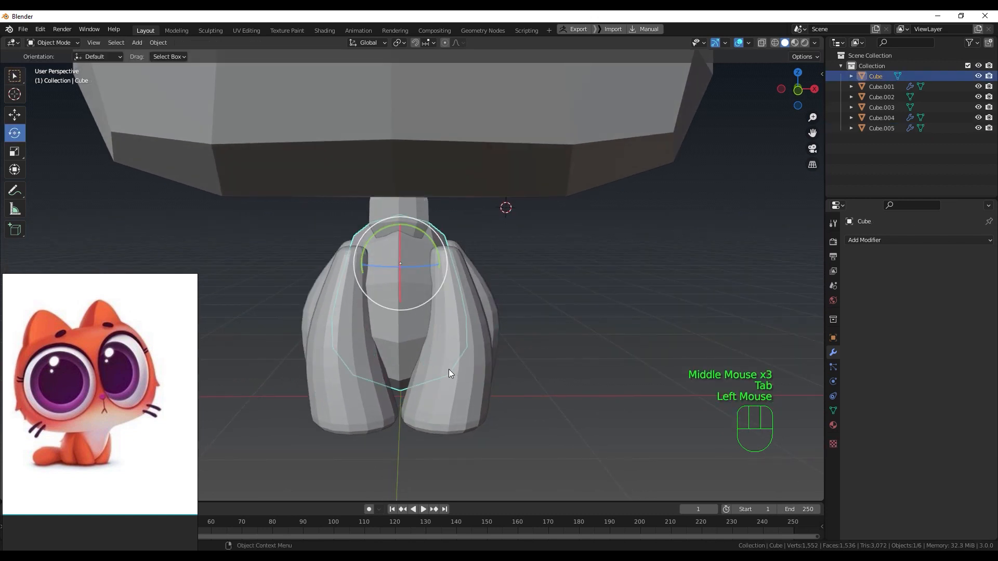
{"action": "key", "text": "s"}
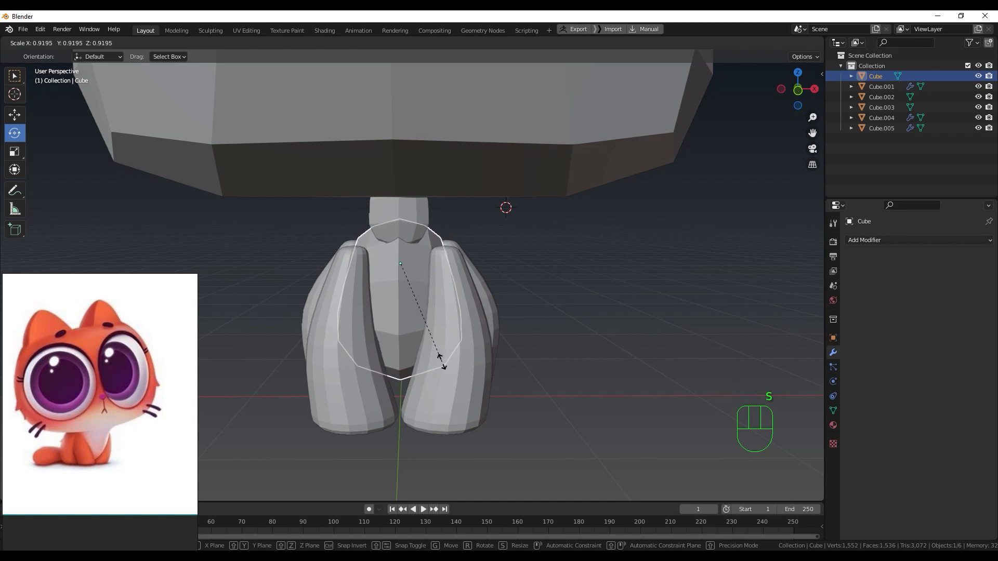
{"action": "left_click", "coordinate": [445, 363]}
{"action": "key", "text": "g"}
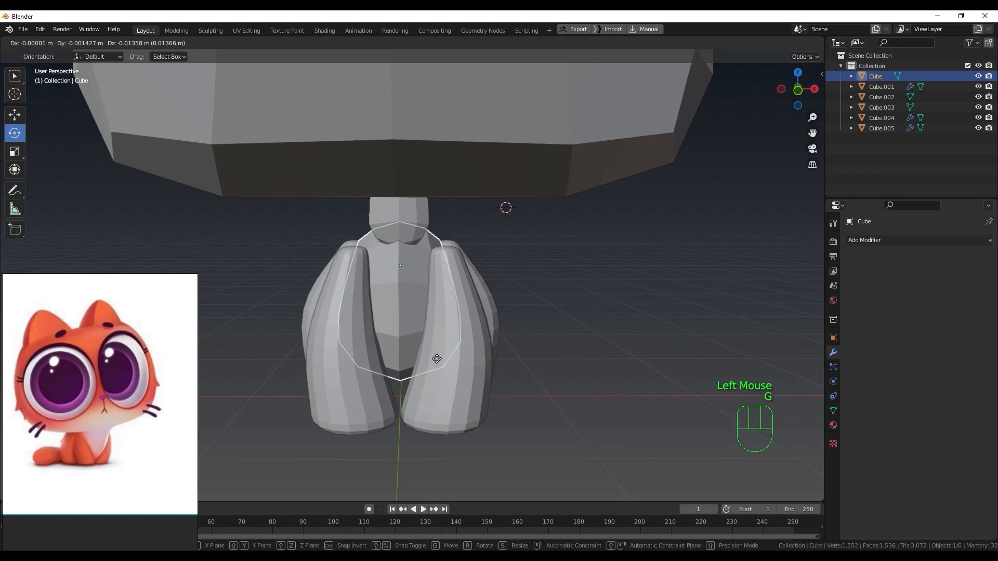
{"action": "key", "text": "z"}
{"action": "left_click", "coordinate": [431, 347]}
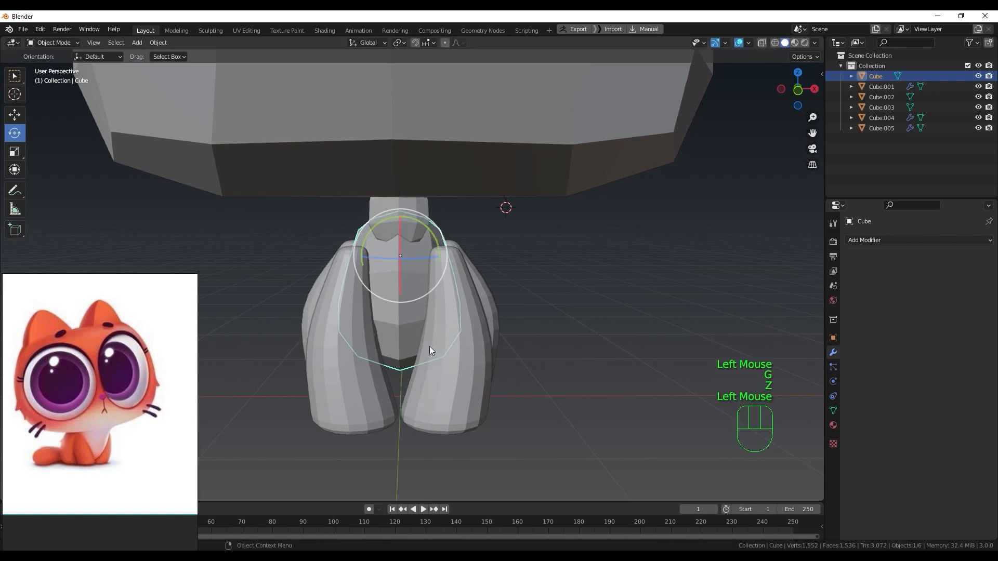
Step: Switch the body to Sculpt Mode and enlarge the Grab brush radius to 191 px
{"action": "middle_click_drag", "start_coordinate": [430, 346], "coordinate": [404, 348]}
{"action": "key", "text": "ctrl+Tab"}
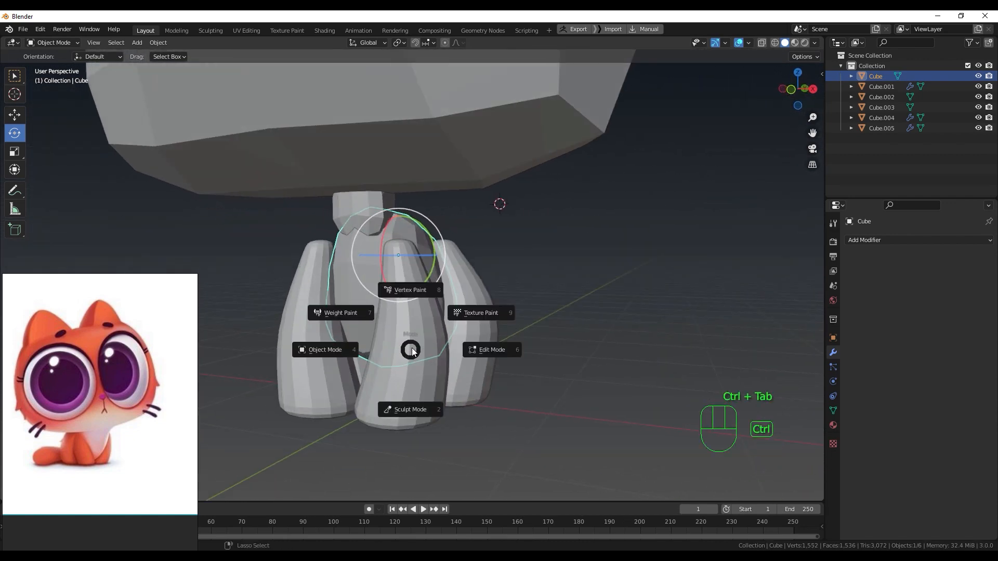
{"action": "left_click", "coordinate": [408, 410]}
{"action": "middle_click_drag", "start_coordinate": [415, 383], "coordinate": [397, 312]}
{"action": "left_click", "coordinate": [407, 363]}
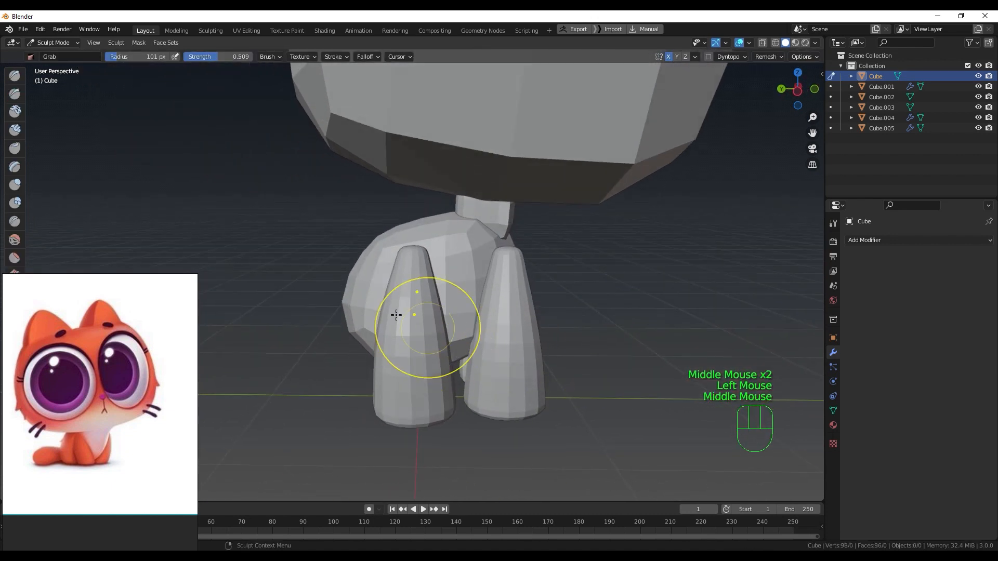
{"action": "left_click", "coordinate": [402, 230]}
{"action": "key", "text": "f"}
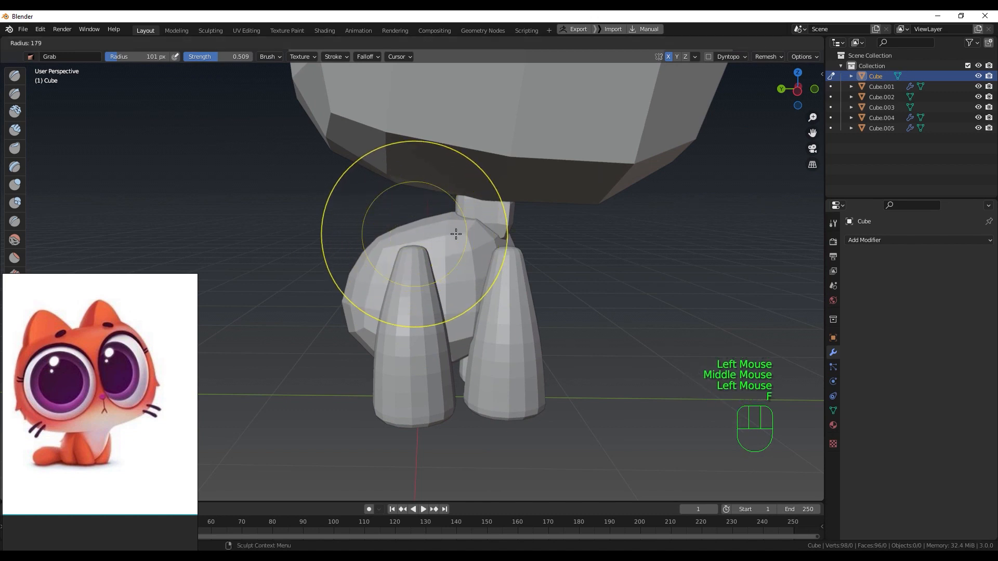
{"action": "left_click", "coordinate": [461, 232]}
{"action": "left_click", "coordinate": [440, 232]}
Step: Reshape the body's back and underside with short Grab strokes and return to Object Mode
{"action": "left_click", "coordinate": [373, 252]}
{"action": "left_click_drag", "start_coordinate": [373, 253], "coordinate": [375, 256]}
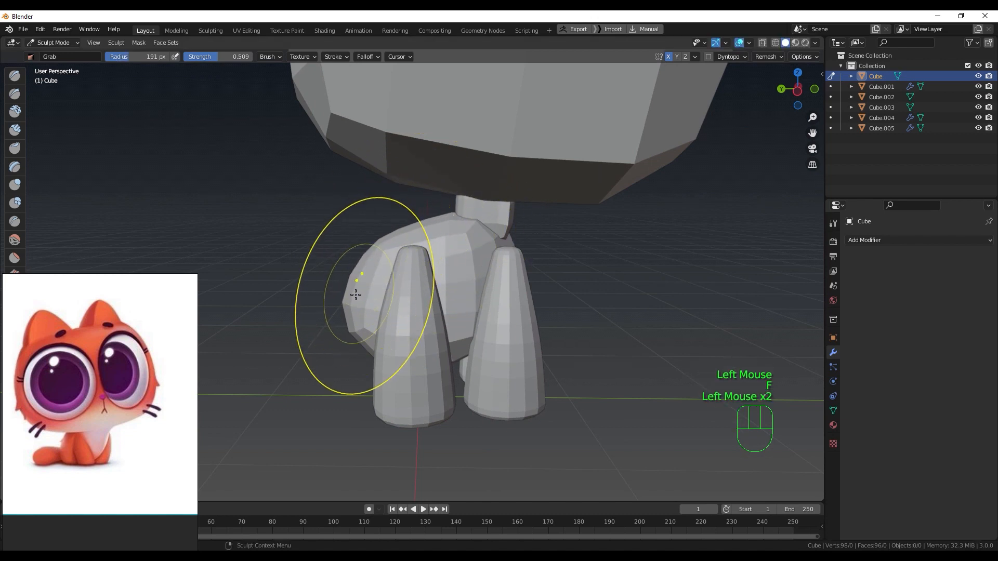
{"action": "left_click_drag", "start_coordinate": [351, 299], "coordinate": [358, 315]}
{"action": "left_click_drag", "start_coordinate": [355, 327], "coordinate": [361, 327]}
{"action": "middle_click_drag", "start_coordinate": [390, 335], "coordinate": [458, 342]}
{"action": "left_click_drag", "start_coordinate": [422, 346], "coordinate": [423, 354]}
{"action": "mouse_move", "coordinate": [428, 353]}
{"action": "middle_mouse_down"}
{"action": "mouse_move", "coordinate": [511, 333]}
{"action": "mouse_move", "coordinate": [483, 338]}
{"action": "mouse_move", "coordinate": [445, 319]}
{"action": "middle_mouse_up"}
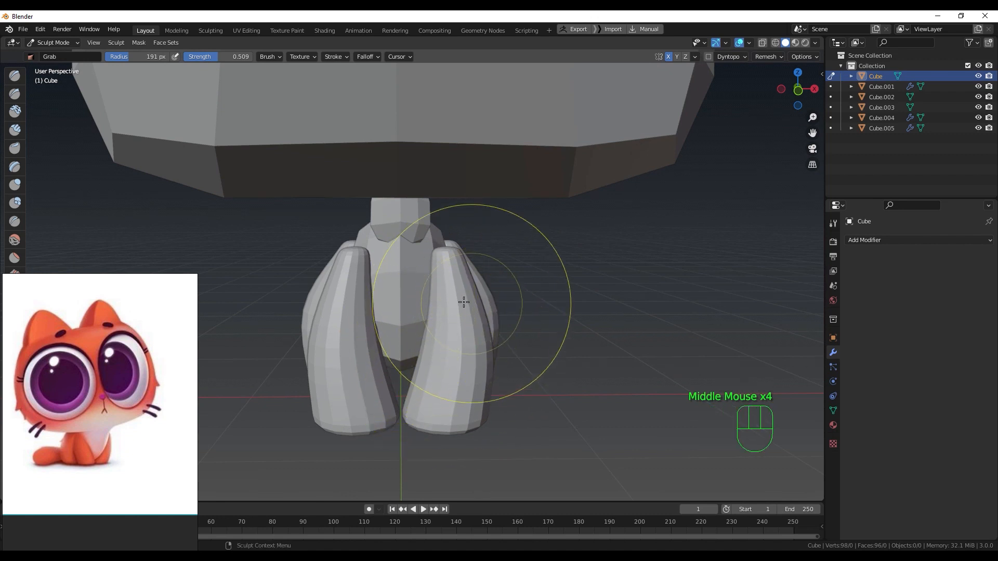
{"action": "key", "text": "ctrl+Tab"}
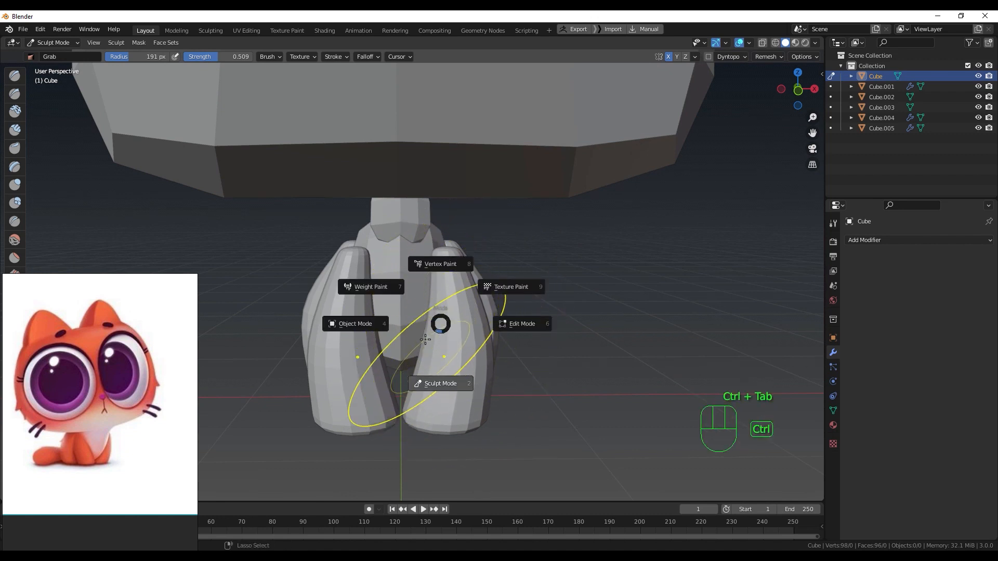
{"action": "left_click", "coordinate": [359, 324]}
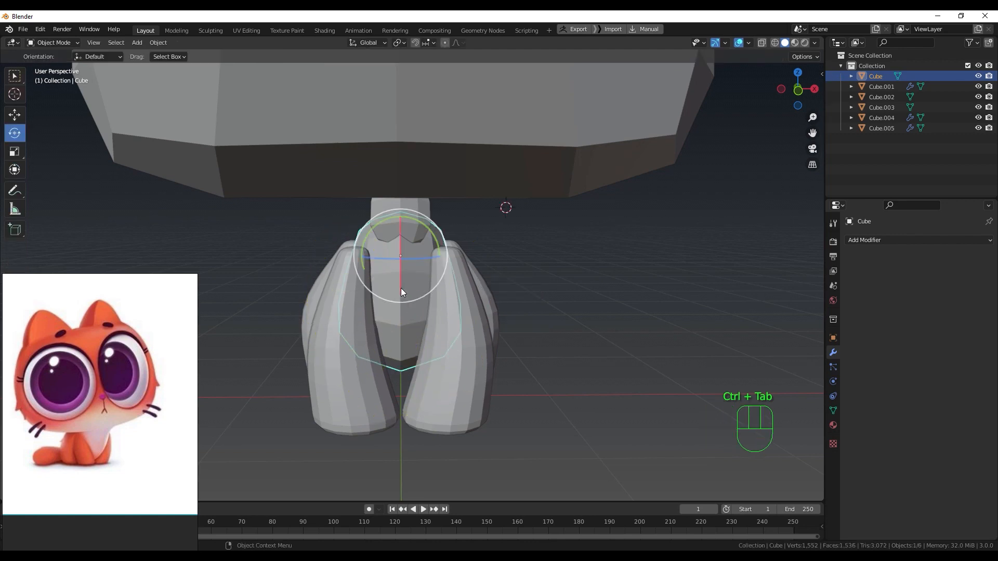
Step: Duplicate the front legs in the front view, place the copy beside the head, and remove its Mirror modifier to leave a single spare leg
{"action": "middle_click_drag", "start_coordinate": [526, 352], "coordinate": [467, 355], "text": "ctrl"}
{"action": "left_click", "coordinate": [458, 359]}
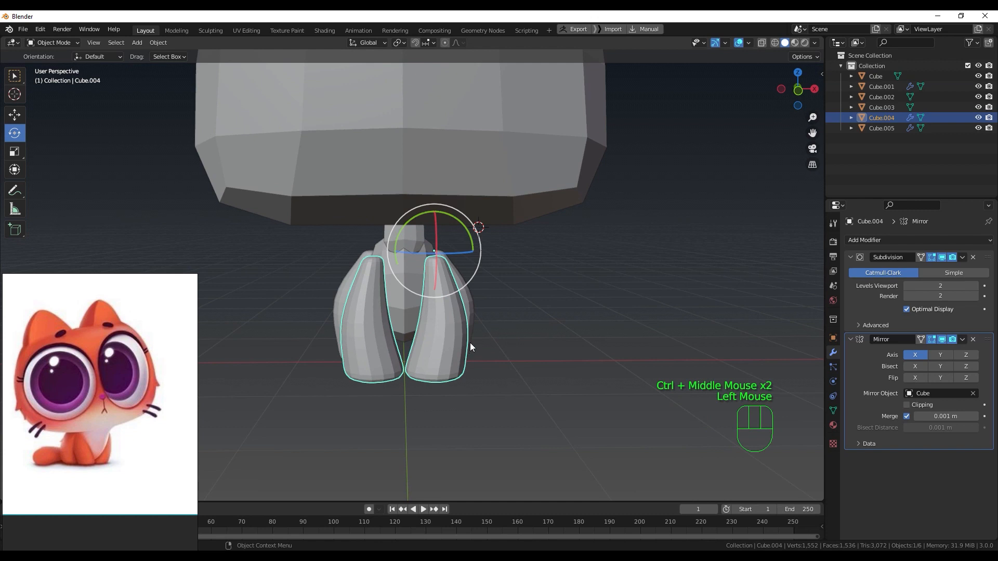
{"action": "key", "text": "KP_1"}
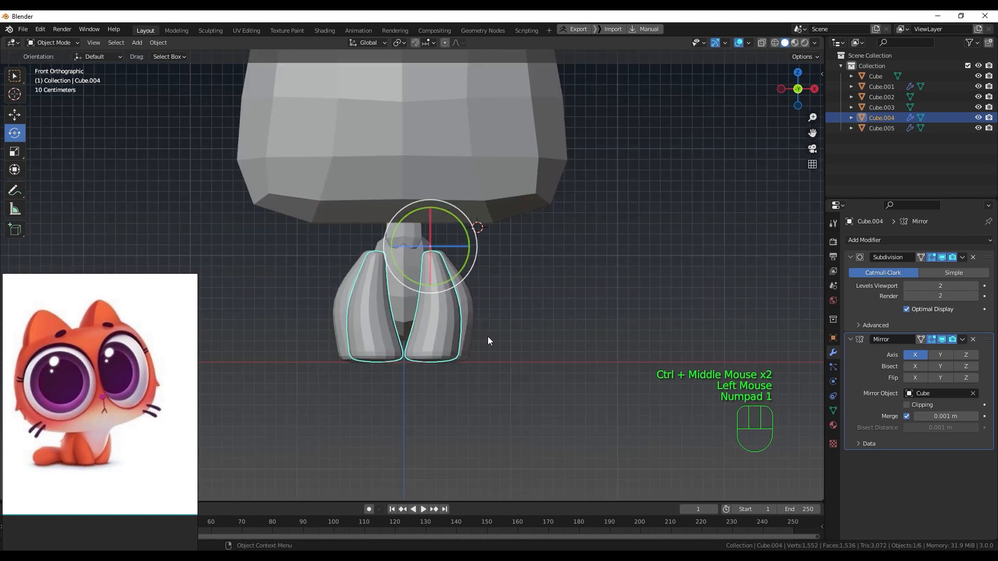
{"action": "key", "text": "shift+d"}
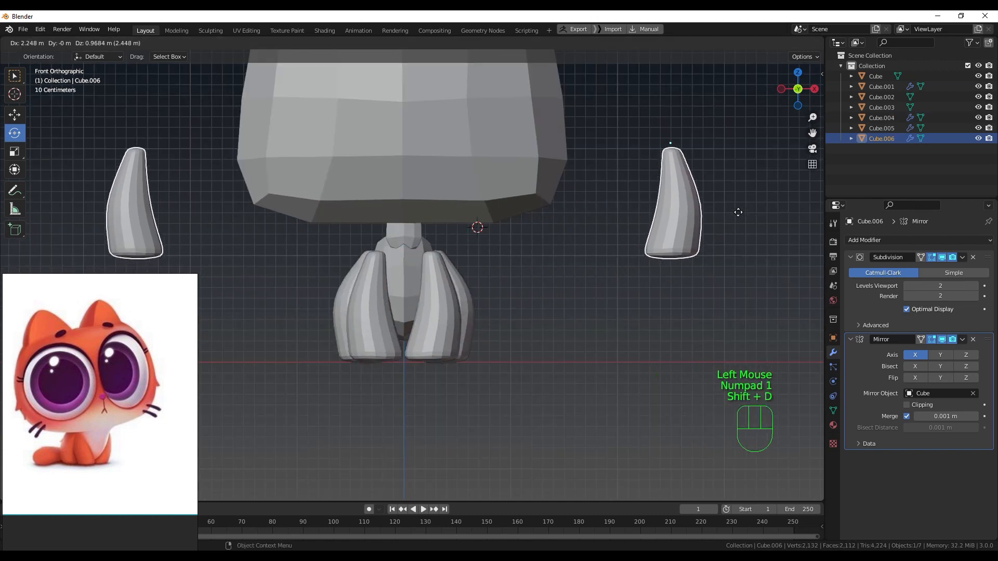
{"action": "left_click", "coordinate": [736, 198]}
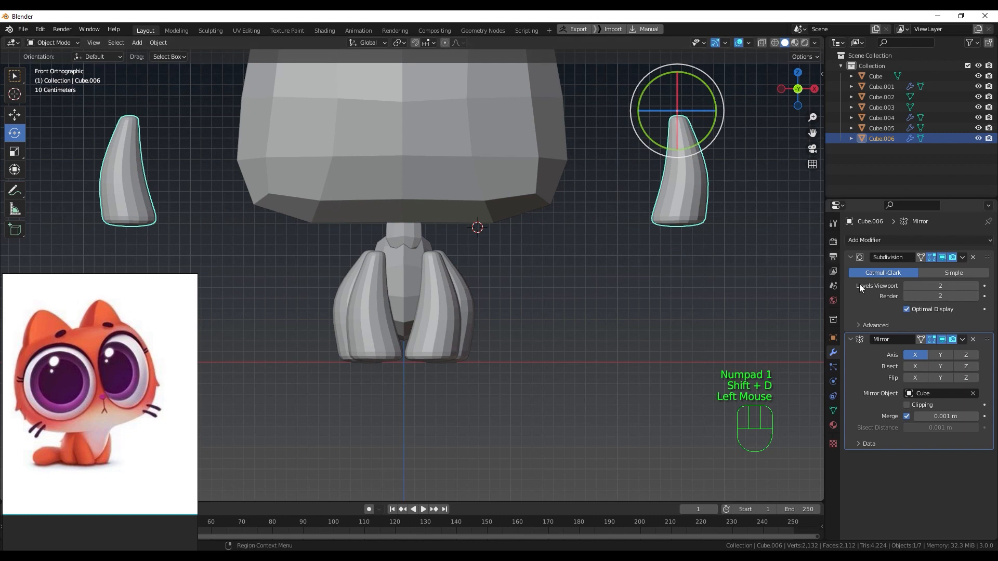
{"action": "left_click", "coordinate": [973, 340]}
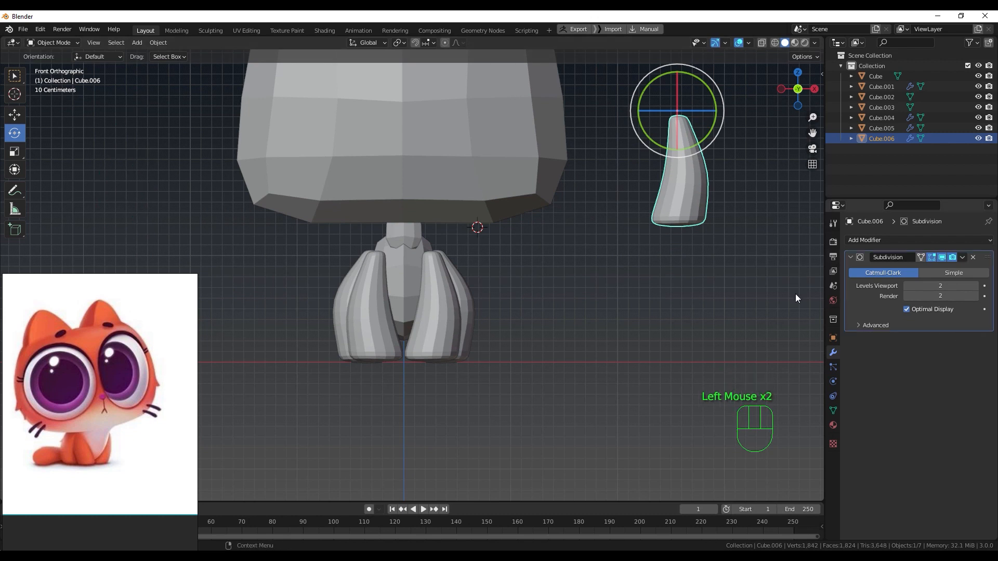
Step: Apply the Subdivision modifier on both the front legs and the rear legs, keeping their Mirror modifiers
{"action": "left_click", "coordinate": [447, 320]}
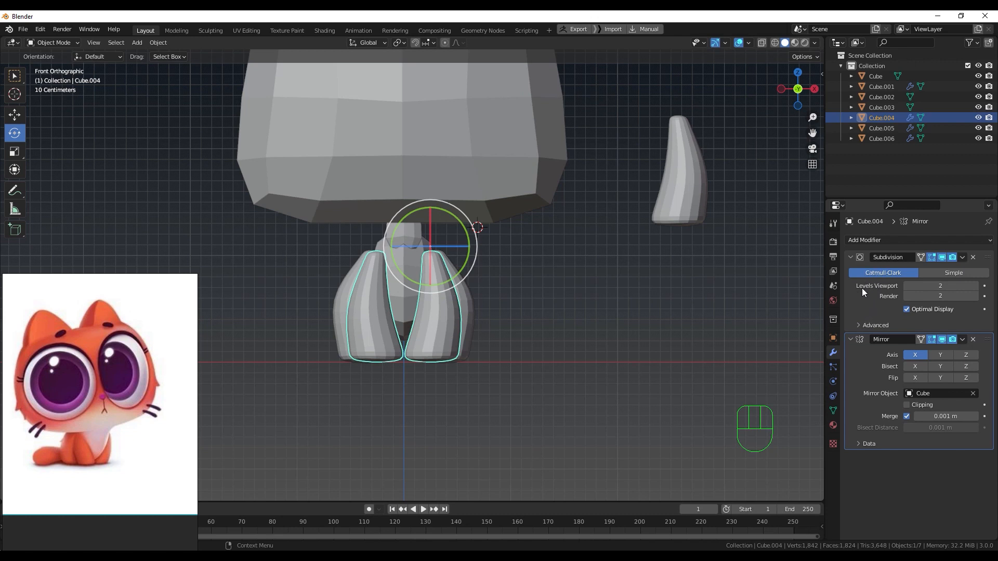
{"action": "key", "text": "ctrl+a"}
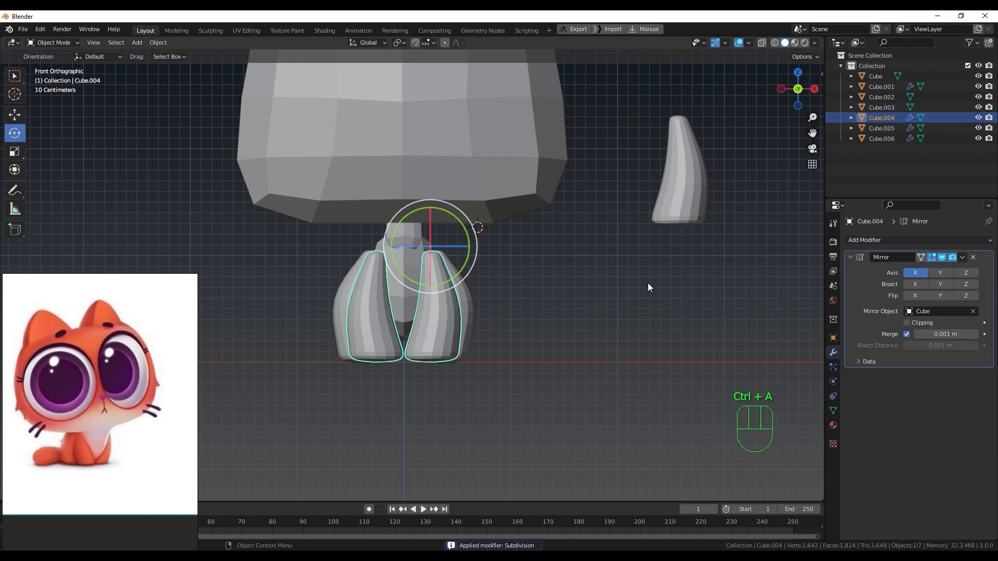
{"action": "middle_click_drag", "start_coordinate": [647, 283], "coordinate": [437, 308]}
{"action": "left_click", "coordinate": [450, 317]}
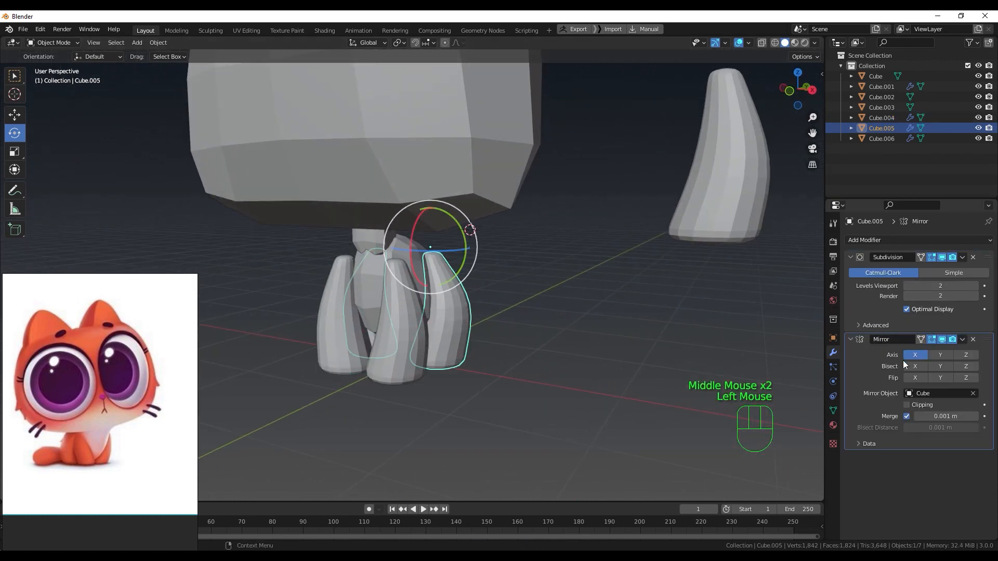
{"action": "key", "text": "ctrl+a"}
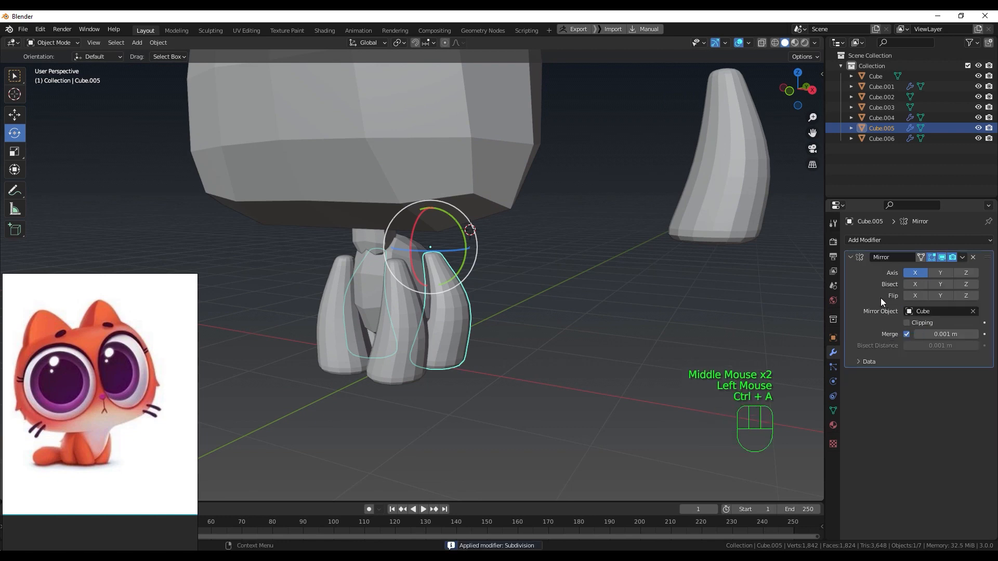
Step: Select the front legs and switch them to Sculpt Mode
{"action": "mouse_move", "coordinate": [541, 311]}
{"action": "middle_mouse_down"}
{"action": "mouse_move", "coordinate": [525, 314]}
{"action": "mouse_move", "coordinate": [555, 319]}
{"action": "middle_mouse_up"}
{"action": "left_click", "coordinate": [438, 347]}
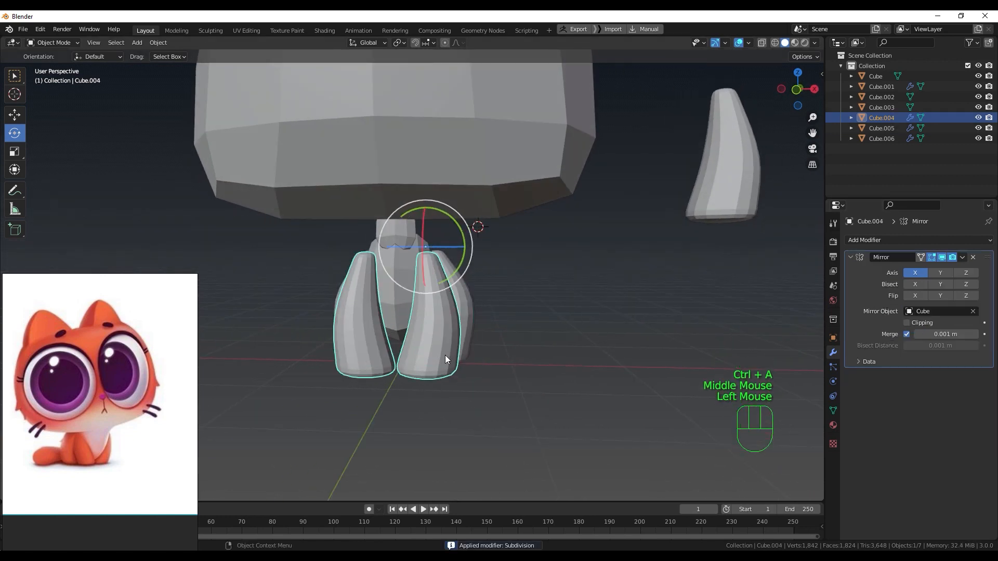
{"action": "mouse_move", "coordinate": [445, 354]}
{"action": "middle_mouse_down"}
{"action": "mouse_move", "coordinate": [462, 349]}
{"action": "mouse_move", "coordinate": [450, 341]}
{"action": "middle_mouse_up"}
{"action": "key", "text": "ctrl+Tab"}
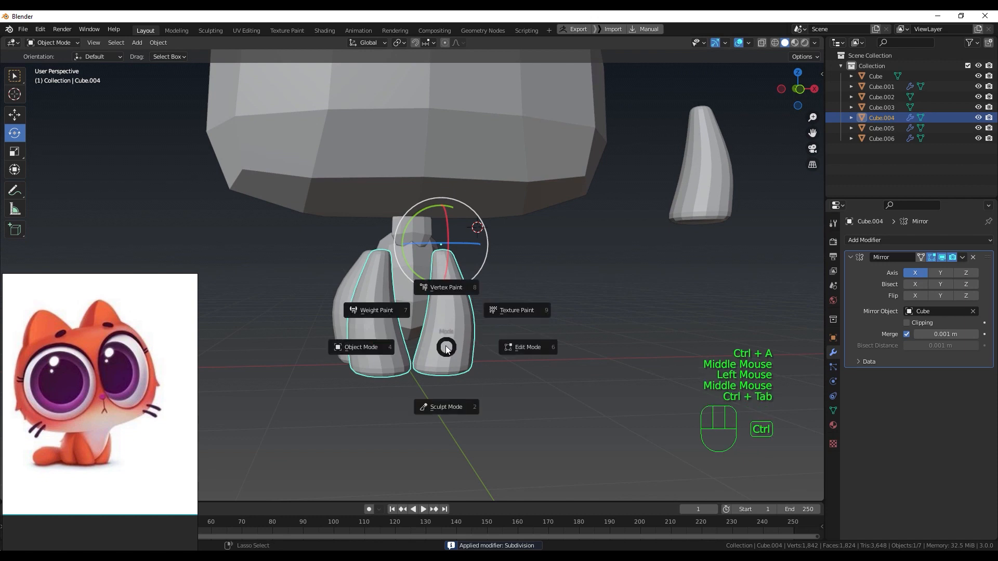
{"action": "left_click", "coordinate": [450, 405]}
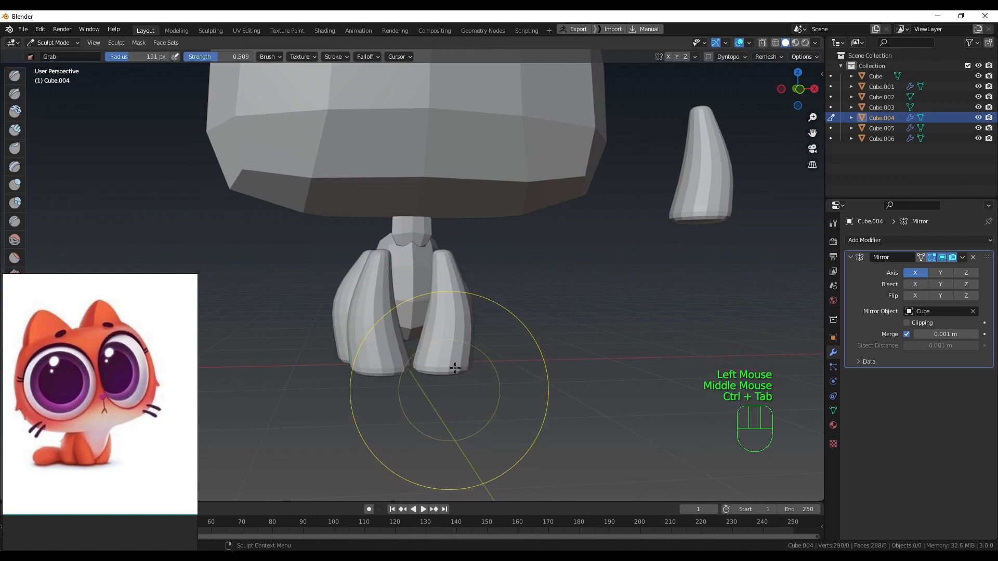
Step: Pull the tops of the front legs inward toward the chest with Grab strokes, reducing the brush radius to 141 px
{"action": "middle_click_drag", "start_coordinate": [456, 356], "coordinate": [474, 263], "text": "ctrl"}
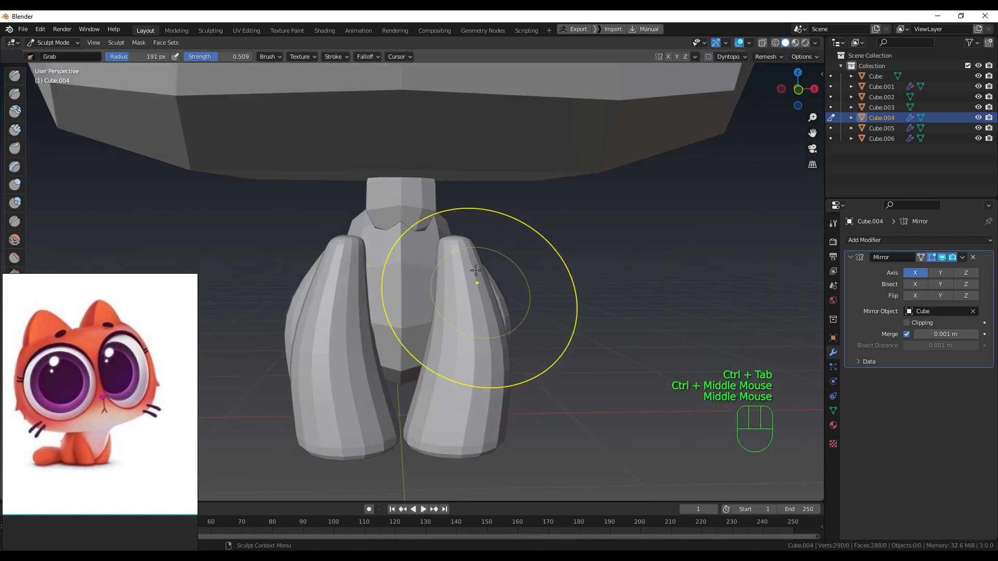
{"action": "left_click_drag", "start_coordinate": [467, 244], "coordinate": [453, 260]}
{"action": "key", "text": "f"}
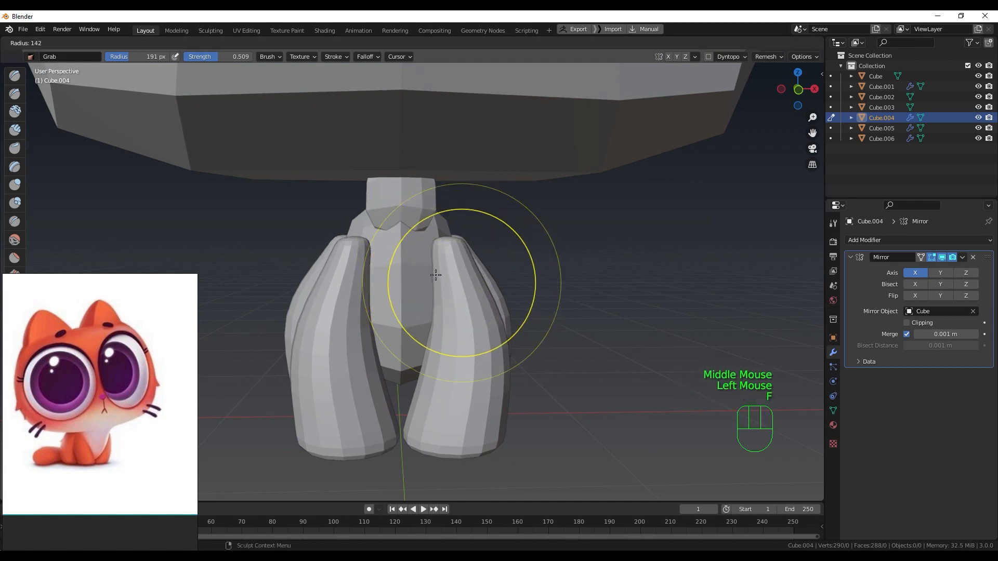
{"action": "left_click", "coordinate": [436, 276]}
{"action": "left_click_drag", "start_coordinate": [434, 246], "coordinate": [432, 245]}
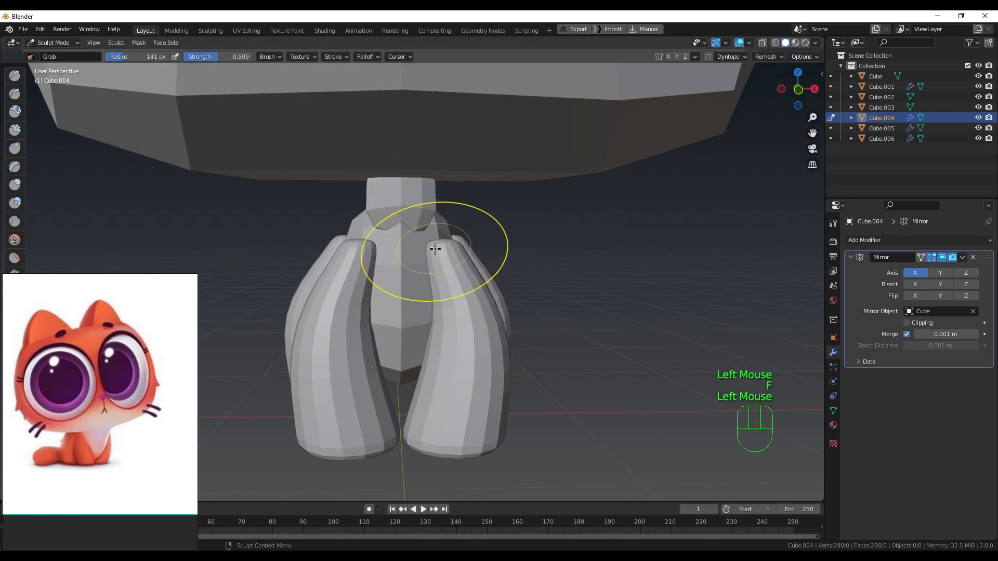
{"action": "middle_click_drag", "start_coordinate": [435, 249], "coordinate": [489, 255]}
{"action": "left_click_drag", "start_coordinate": [490, 256], "coordinate": [487, 253]}
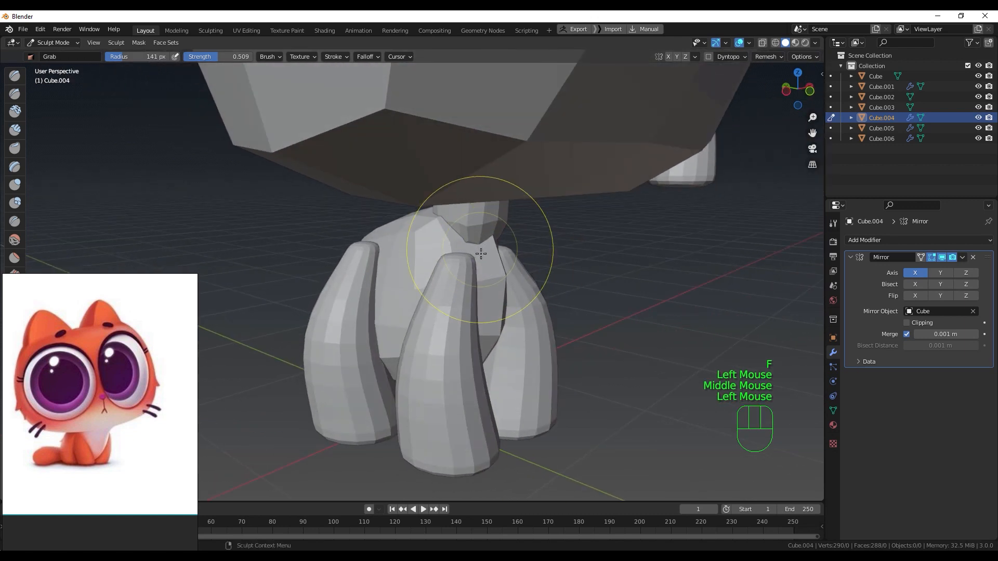
Step: Smooth the upper ends of the front legs and nudge them closer to the body with short Grab strokes
{"action": "left_click", "coordinate": [457, 262], "text": "shift"}
{"action": "left_click", "coordinate": [454, 262], "text": "shift"}
{"action": "left_click", "coordinate": [450, 261], "text": "shift"}
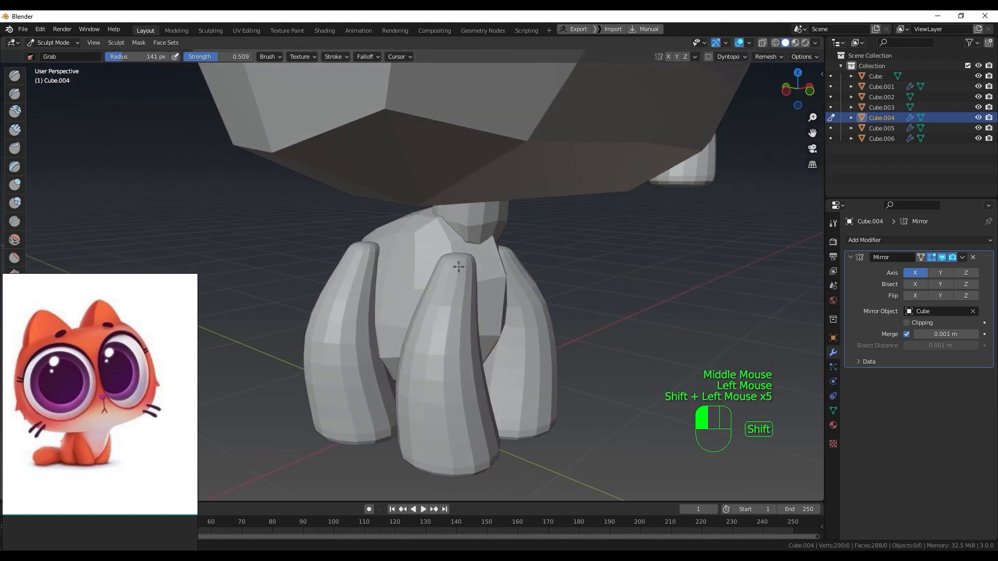
{"action": "mouse_move", "coordinate": [458, 266]}
{"action": "middle_mouse_down"}
{"action": "mouse_move", "coordinate": [424, 268]}
{"action": "mouse_move", "coordinate": [445, 258]}
{"action": "mouse_move", "coordinate": [428, 250]}
{"action": "middle_mouse_up"}
{"action": "left_click", "coordinate": [423, 268], "text": "shift"}
{"action": "left_click", "coordinate": [423, 269], "text": "shift"}
{"action": "left_click", "coordinate": [424, 269], "text": "shift"}
{"action": "left_click", "coordinate": [413, 264], "text": "shift"}
{"action": "left_click", "coordinate": [445, 254]}
{"action": "left_click", "coordinate": [438, 252]}
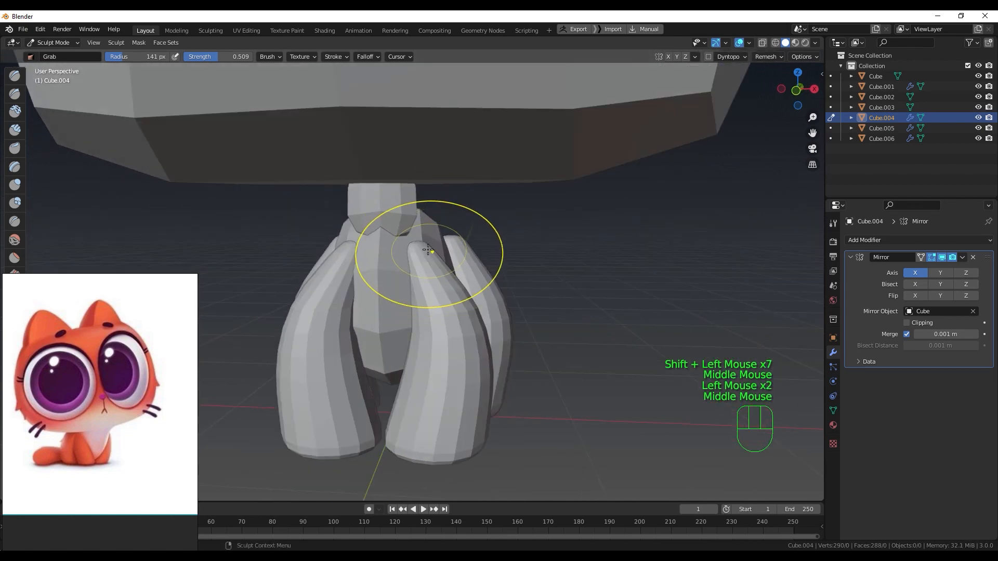
Step: Switch sculpting to the body and pull its shoulder area beside the neck slightly inward and down
{"action": "key", "text": "alt+q"}
{"action": "key", "text": "alt+q"}
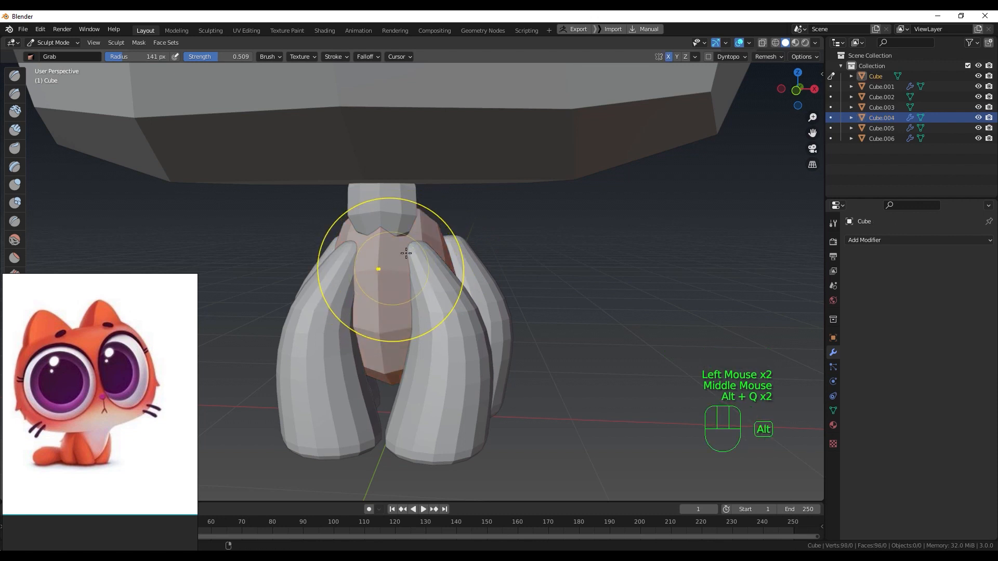
{"action": "left_click_drag", "start_coordinate": [425, 212], "coordinate": [421, 223]}
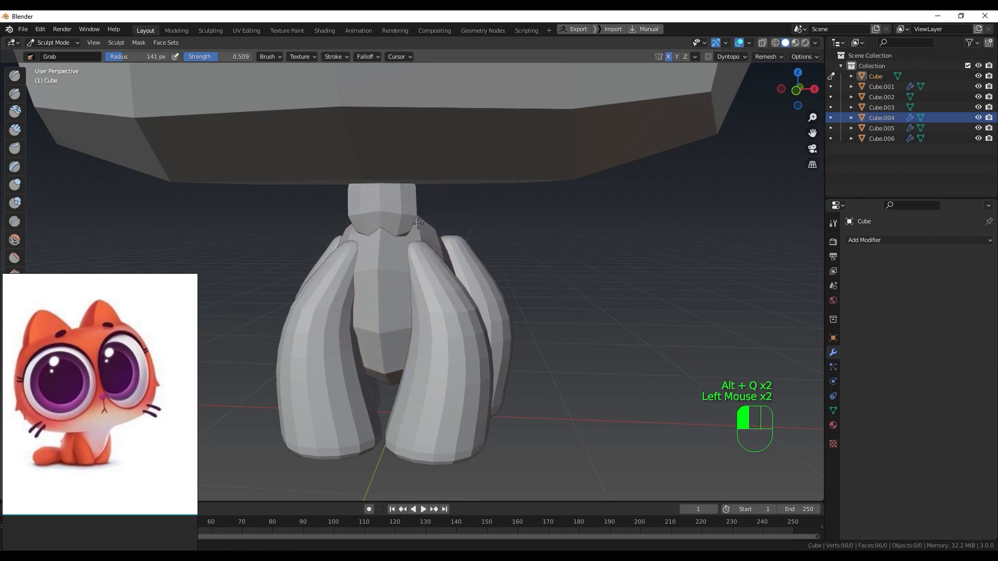
Step: Switch sculpting to the neck and adjust its lower front edge with Grab strokes where it meets the chest
{"action": "key", "text": "alt+q"}
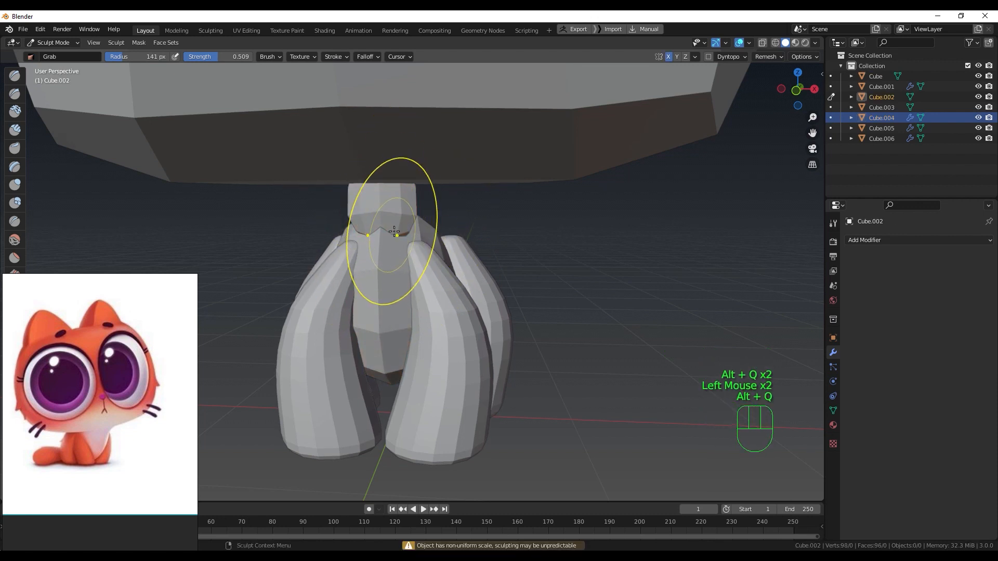
{"action": "left_click_drag", "start_coordinate": [394, 231], "coordinate": [403, 250]}
{"action": "middle_click_drag", "start_coordinate": [396, 247], "coordinate": [352, 246]}
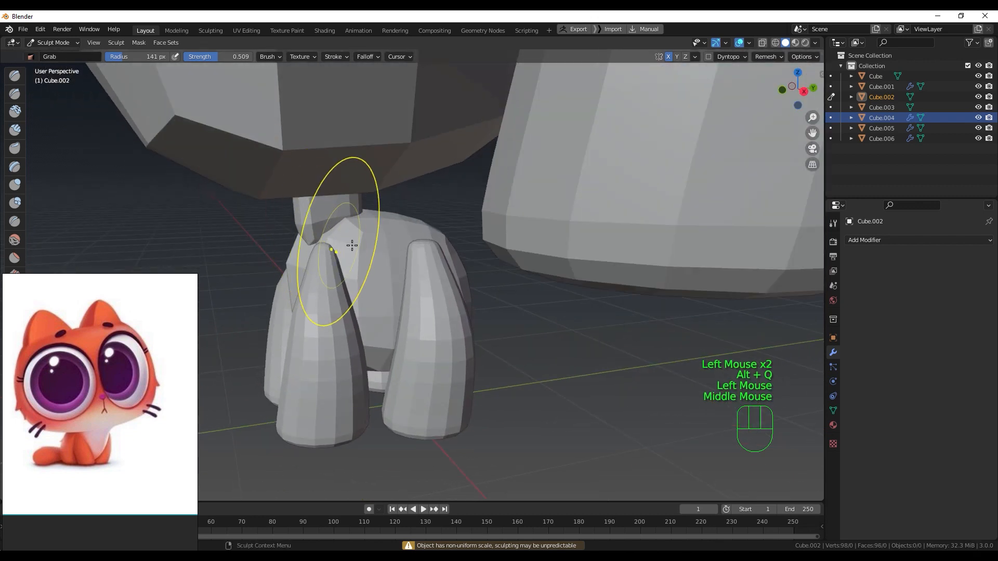
{"action": "left_click_drag", "start_coordinate": [310, 234], "coordinate": [312, 231]}
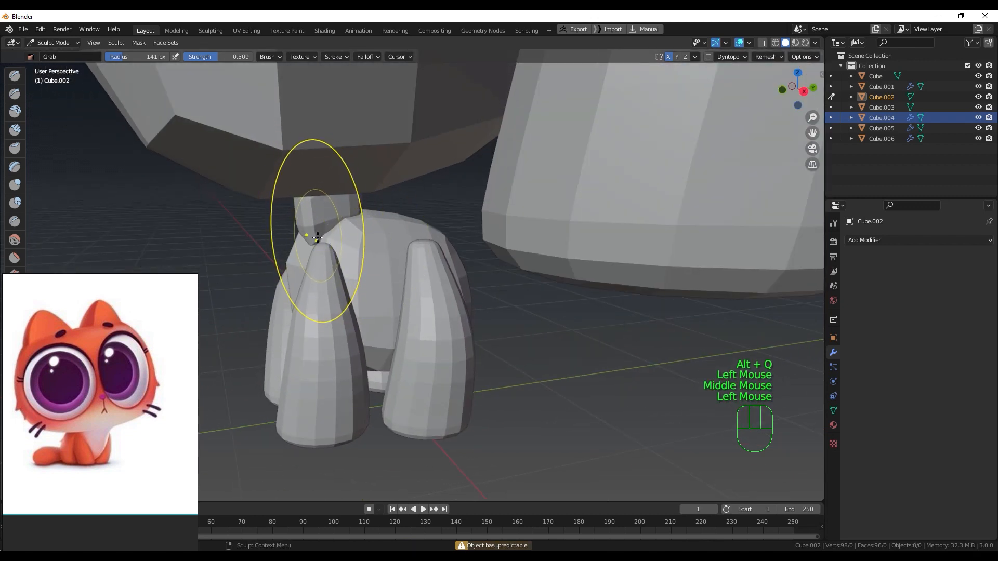
Step: Smooth the neck's lower end and pull its front edge back down onto the body
{"action": "left_click", "coordinate": [311, 223], "text": "shift"}
{"action": "left_click", "coordinate": [311, 220], "text": "shift"}
{"action": "left_click", "coordinate": [316, 213], "text": "shift"}
{"action": "left_click", "coordinate": [317, 217], "text": "shift"}
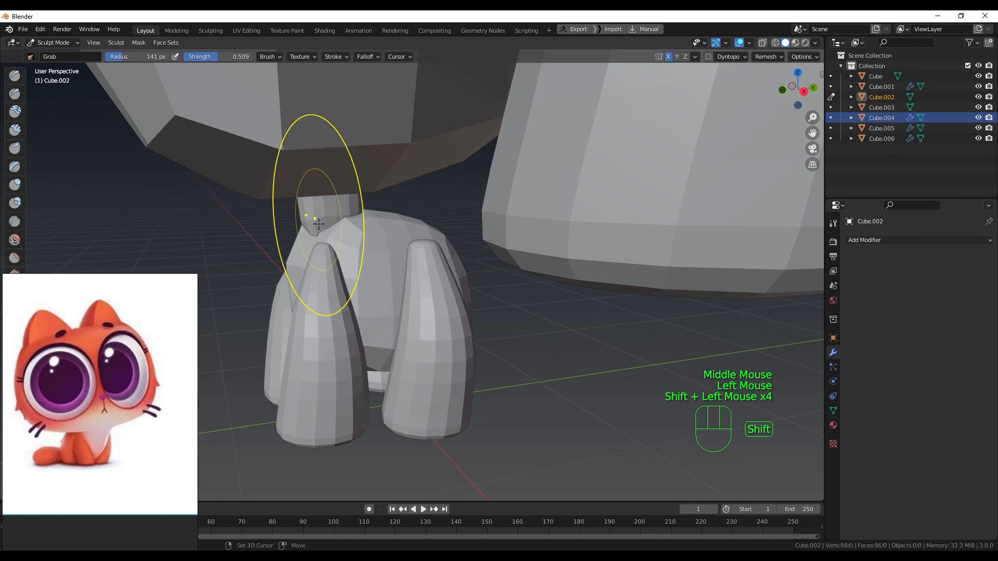
{"action": "left_click_drag", "start_coordinate": [316, 232], "coordinate": [322, 241]}
{"action": "middle_click_drag", "start_coordinate": [322, 241], "coordinate": [427, 225]}
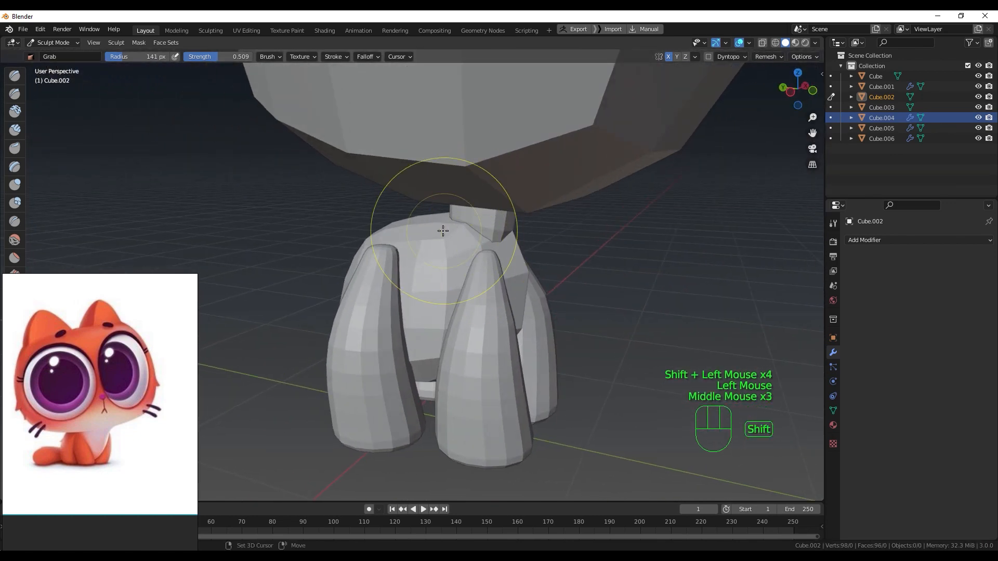
{"action": "left_click", "coordinate": [426, 225], "text": "shift"}
{"action": "left_click", "coordinate": [427, 225], "text": "shift"}
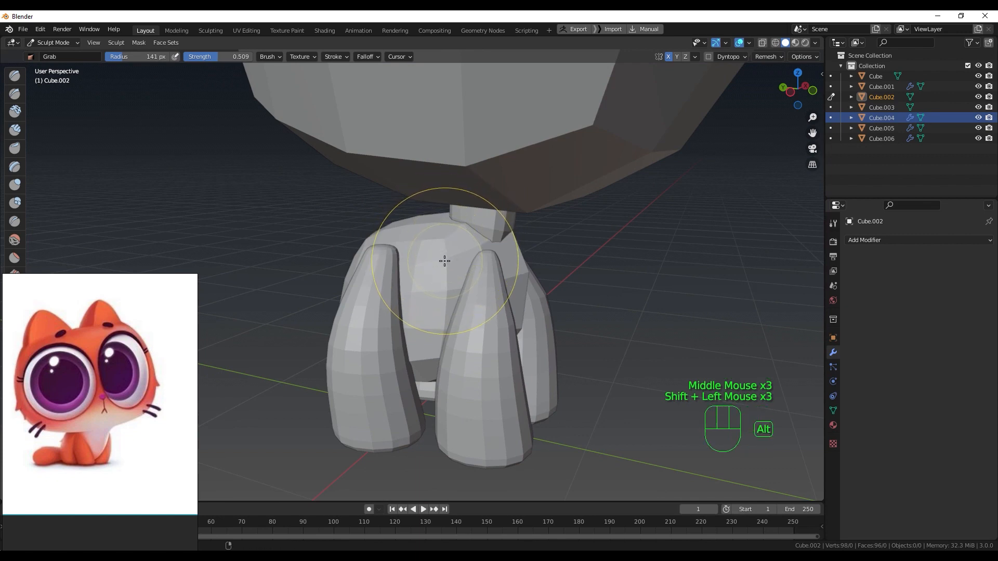
Step: Switch sculpting to the body and smooth its upper back and rear
{"action": "key", "text": "alt+q"}
{"action": "left_click", "coordinate": [416, 224], "text": "shift"}
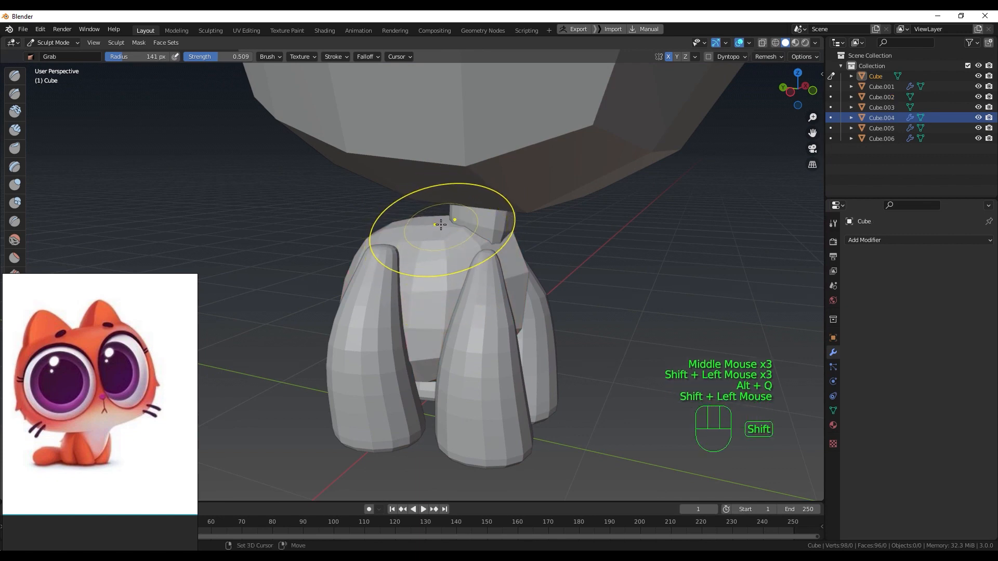
{"action": "left_click", "coordinate": [406, 220], "text": "shift"}
{"action": "middle_click_drag", "start_coordinate": [396, 223], "coordinate": [445, 226]}
{"action": "left_click", "coordinate": [368, 256], "text": "shift"}
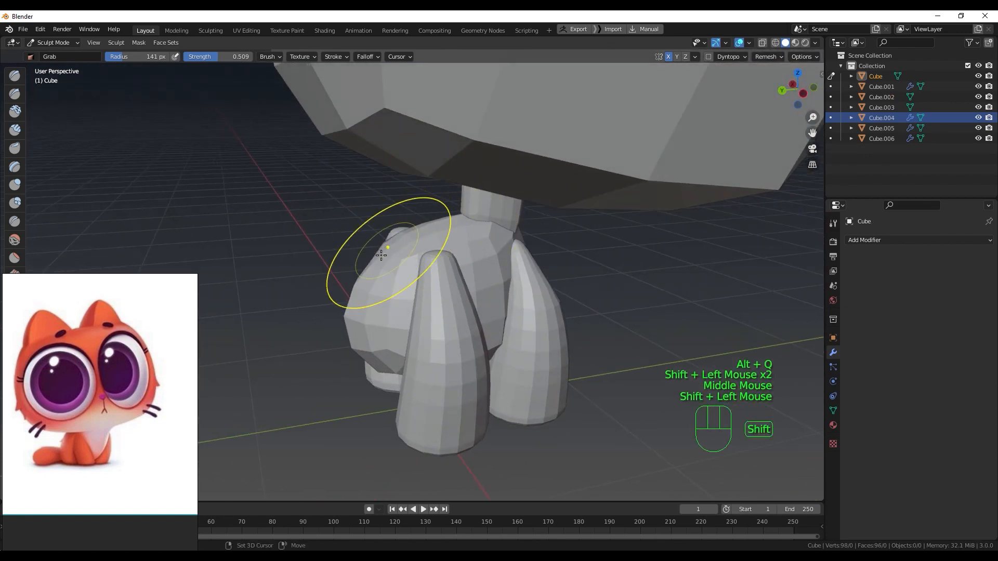
{"action": "left_click", "coordinate": [367, 304], "text": "shift"}
{"action": "mouse_move", "coordinate": [366, 345]}
{"action": "middle_mouse_down"}
{"action": "mouse_move", "coordinate": [408, 301]}
{"action": "mouse_move", "coordinate": [352, 300]}
{"action": "mouse_move", "coordinate": [439, 312]}
{"action": "mouse_move", "coordinate": [423, 329]}
{"action": "middle_mouse_up"}
Step: Switch sculpting to the front legs and pull their inner sides and feet closer together with Grab strokes
{"action": "key", "text": "alt+q"}
{"action": "left_click", "coordinate": [427, 349]}
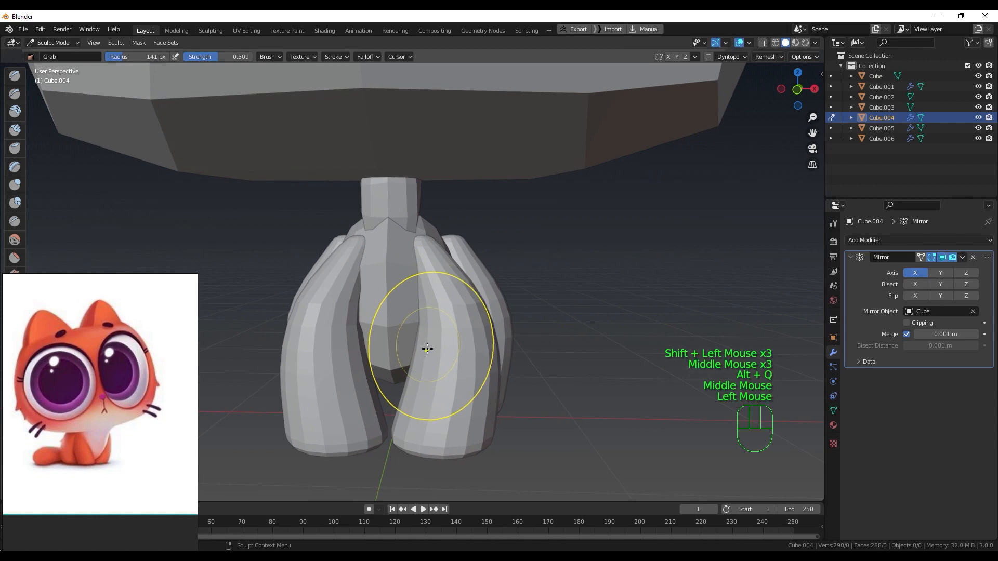
{"action": "left_click_drag", "start_coordinate": [427, 348], "coordinate": [418, 355]}
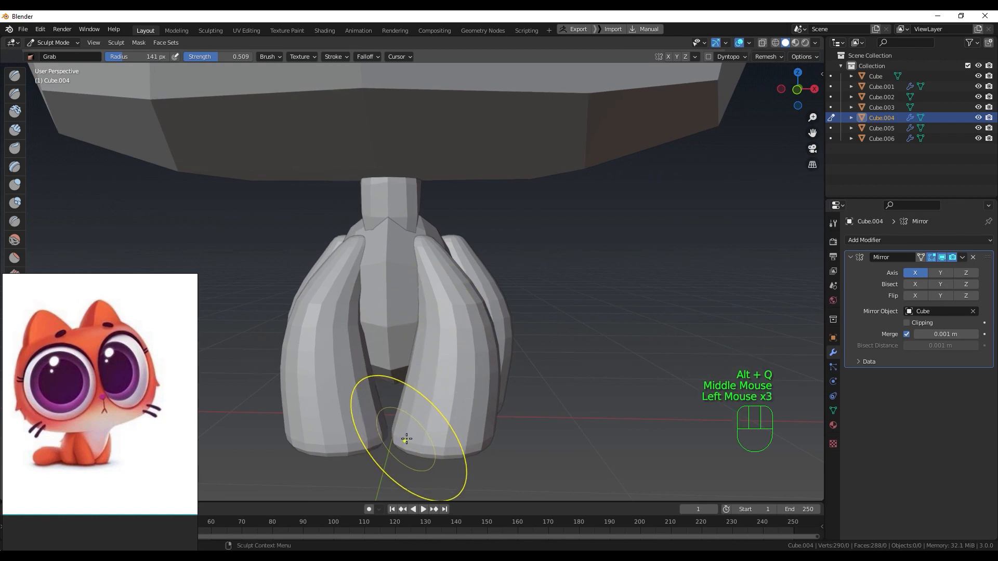
{"action": "left_click_drag", "start_coordinate": [407, 439], "coordinate": [364, 407]}
{"action": "mouse_move", "coordinate": [364, 408]}
{"action": "middle_mouse_down"}
{"action": "mouse_move", "coordinate": [364, 367]}
{"action": "mouse_move", "coordinate": [353, 377]}
{"action": "middle_mouse_up"}
{"action": "mouse_move", "coordinate": [354, 377]}
{"action": "middle_mouse_down"}
{"action": "mouse_move", "coordinate": [335, 394]}
{"action": "mouse_move", "coordinate": [335, 379]}
{"action": "mouse_move", "coordinate": [349, 384]}
{"action": "middle_mouse_up"}
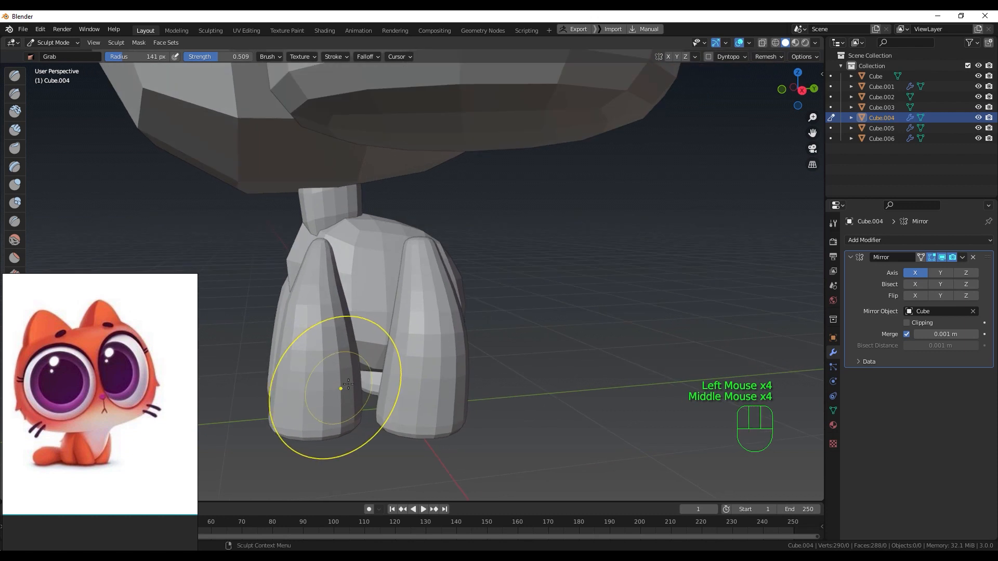
Step: Set the Grab radius to 163 px and refine the middle of the front legs from several sides
{"action": "key", "text": "f"}
{"action": "left_click", "coordinate": [335, 350]}
{"action": "left_click_drag", "start_coordinate": [337, 349], "coordinate": [341, 346]}
{"action": "mouse_move", "coordinate": [341, 346]}
{"action": "middle_mouse_down"}
{"action": "mouse_move", "coordinate": [414, 347]}
{"action": "mouse_move", "coordinate": [422, 360]}
{"action": "middle_mouse_up"}
{"action": "left_click_drag", "start_coordinate": [423, 363], "coordinate": [419, 360]}
{"action": "middle_click_drag", "start_coordinate": [418, 360], "coordinate": [335, 367]}
Step: Switch sculpting to the rear legs, smooth their upper ends, and pull them in toward the body
{"action": "middle_click_drag", "start_coordinate": [408, 315], "coordinate": [483, 295]}
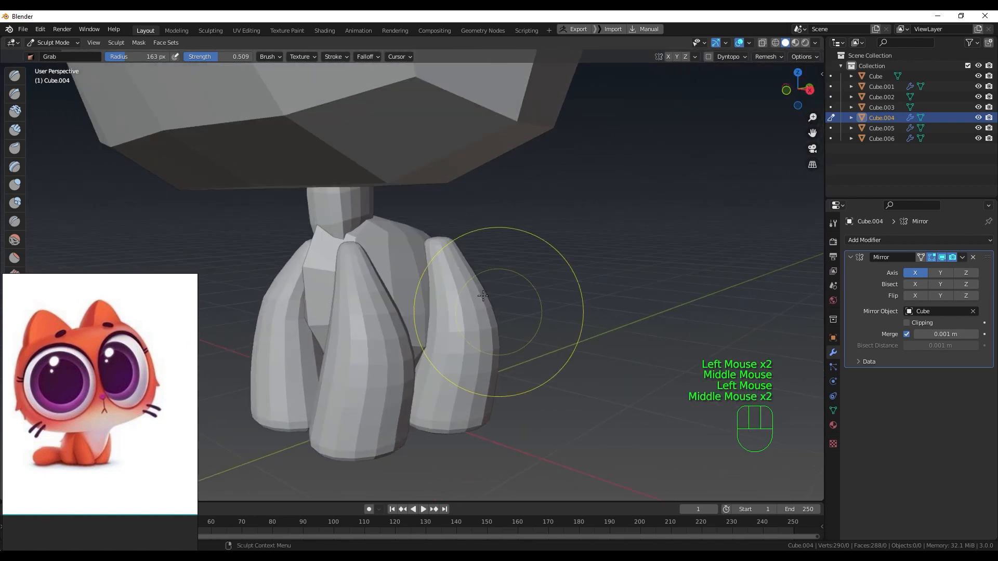
{"action": "left_click_drag", "start_coordinate": [441, 247], "coordinate": [438, 239], "text": "shift"}
{"action": "middle_click_drag", "start_coordinate": [438, 239], "coordinate": [465, 273]}
{"action": "key", "text": "alt+q"}
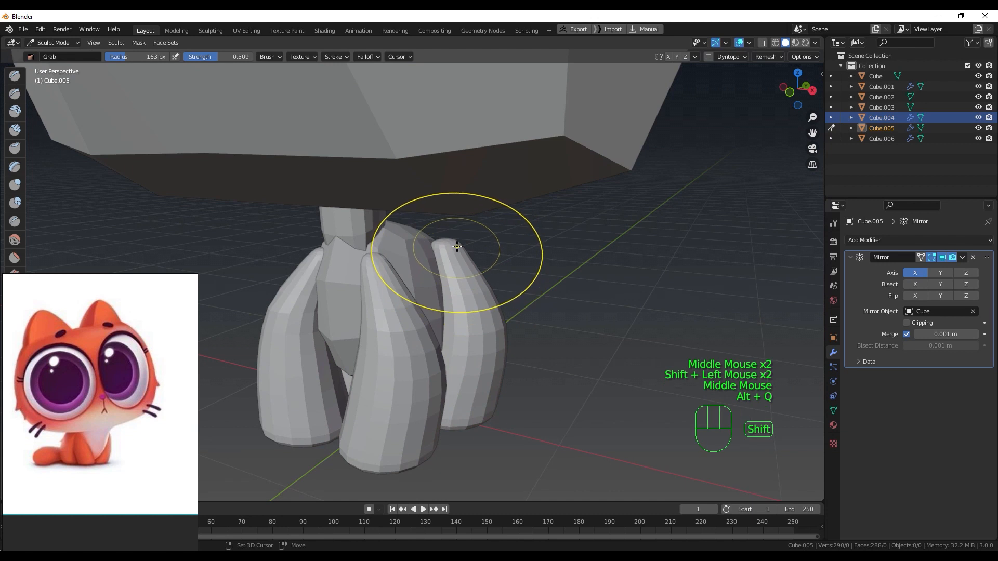
{"action": "left_click", "coordinate": [453, 245], "text": "shift"}
{"action": "left_click", "coordinate": [454, 245], "text": "shift"}
{"action": "left_click", "coordinate": [453, 246], "text": "shift"}
{"action": "left_click", "coordinate": [450, 246], "text": "shift"}
{"action": "left_click", "coordinate": [445, 245], "text": "shift"}
{"action": "mouse_move", "coordinate": [447, 246]}
{"action": "left_mouse_down"}
{"action": "mouse_move", "coordinate": [432, 248]}
{"action": "mouse_move", "coordinate": [459, 253]}
{"action": "left_mouse_up"}
Step: Reshape the back edge of the rear legs with short Grab strokes, using brush radii of 77 px and 116 px
{"action": "key", "text": "f"}
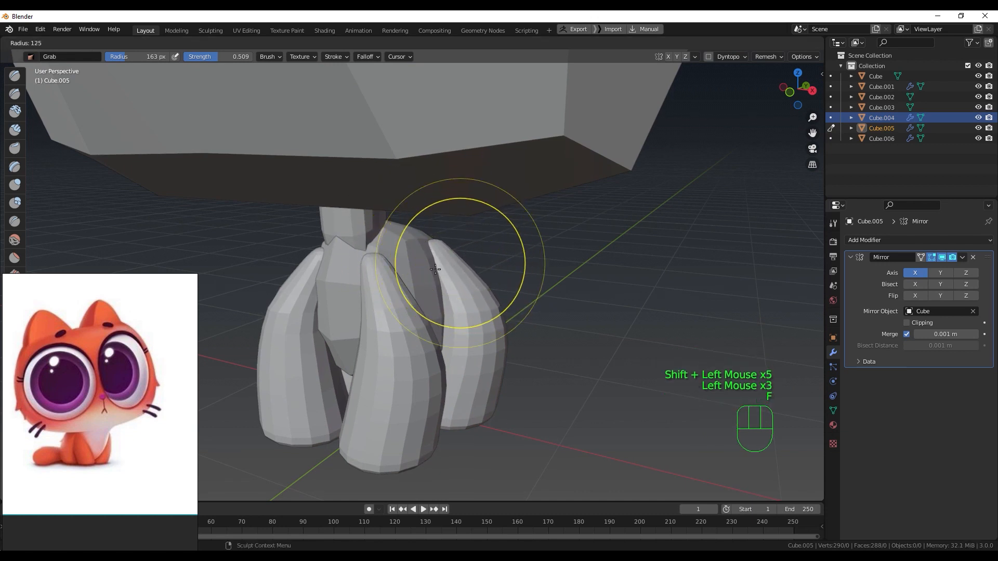
{"action": "left_click", "coordinate": [412, 269]}
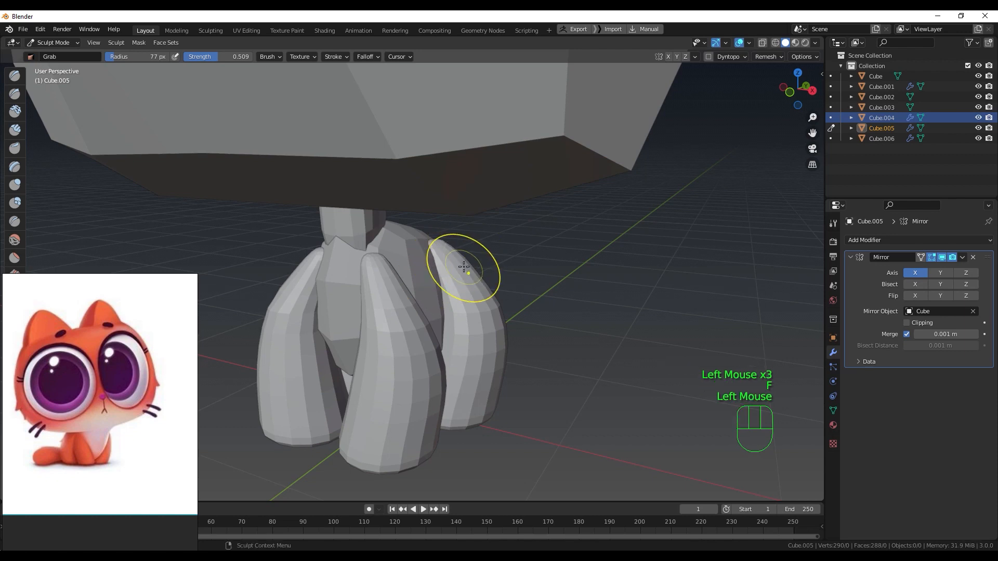
{"action": "mouse_move", "coordinate": [464, 266]}
{"action": "middle_mouse_down"}
{"action": "mouse_move", "coordinate": [434, 274]}
{"action": "mouse_move", "coordinate": [454, 301]}
{"action": "middle_mouse_up"}
{"action": "key", "text": "f"}
{"action": "left_click", "coordinate": [485, 300]}
{"action": "left_click_drag", "start_coordinate": [433, 326], "coordinate": [431, 325]}
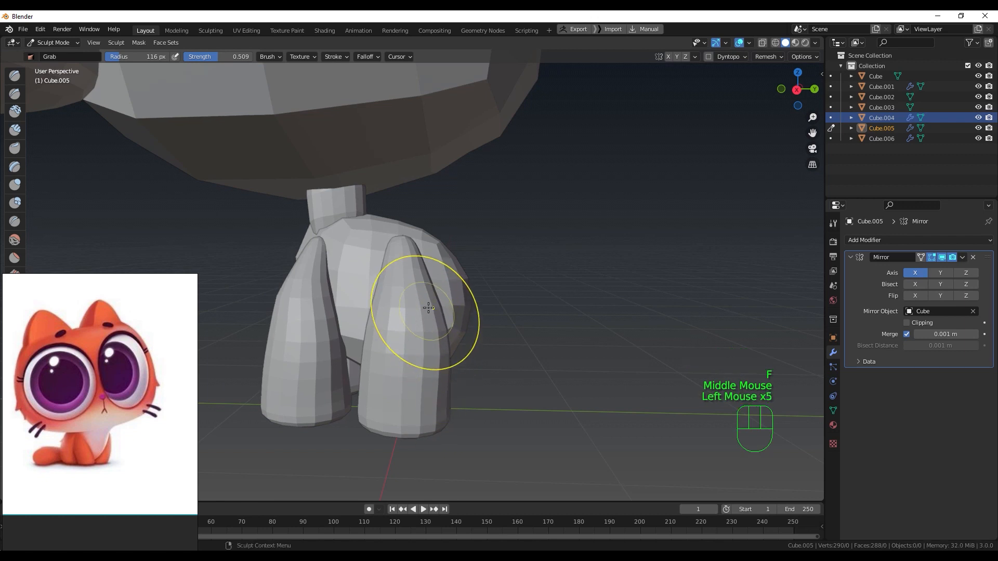
Step: Set the Grab radius to 190 px, smooth the upper rear legs, and reshape their lower halves and feet
{"action": "key", "text": "f"}
{"action": "left_click", "coordinate": [433, 289]}
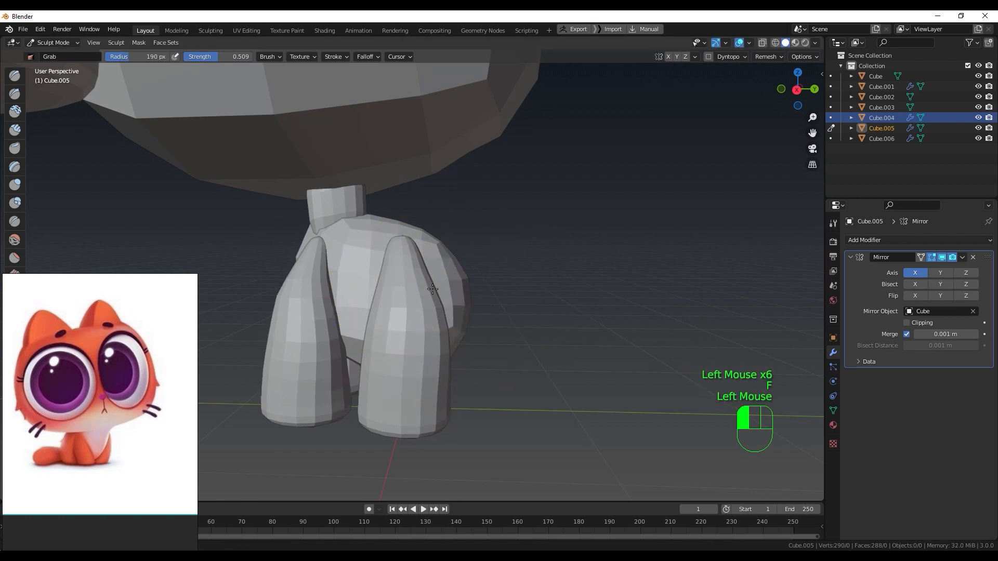
{"action": "middle_click_drag", "start_coordinate": [439, 287], "coordinate": [441, 265]}
{"action": "mouse_move", "coordinate": [442, 265]}
{"action": "left_mouse_down", "text": "shift"}
{"action": "mouse_move", "coordinate": [432, 249]}
{"action": "mouse_move", "coordinate": [474, 339]}
{"action": "left_mouse_up", "text": "shift"}
{"action": "left_click_drag", "start_coordinate": [421, 362], "coordinate": [425, 368]}
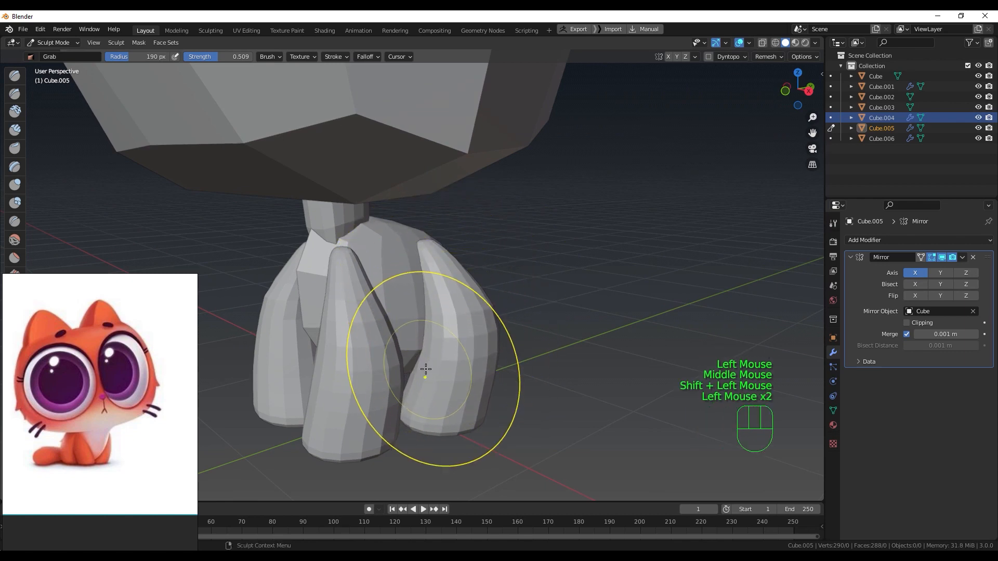
{"action": "middle_click_drag", "start_coordinate": [425, 369], "coordinate": [342, 385]}
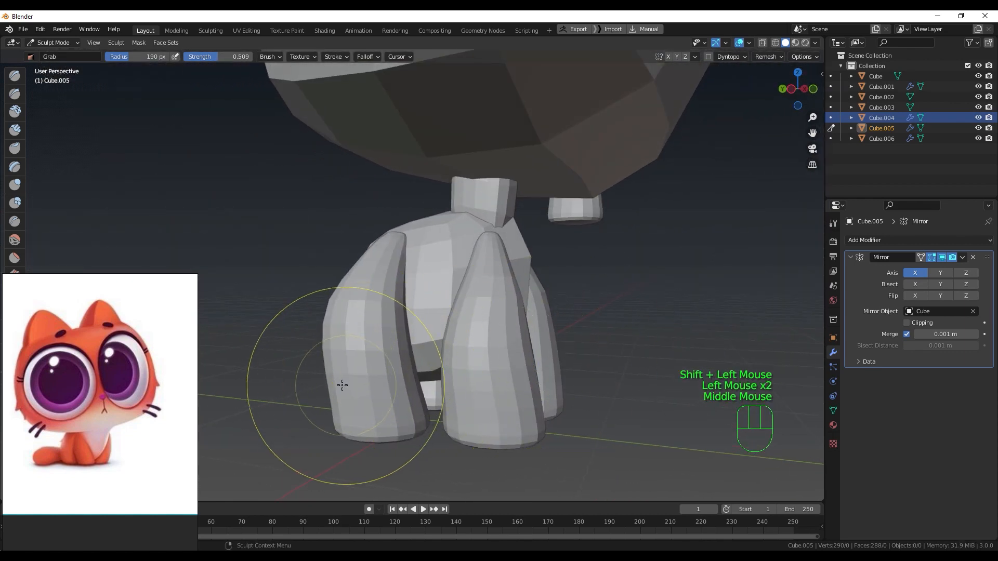
{"action": "left_click_drag", "start_coordinate": [335, 385], "coordinate": [327, 394]}
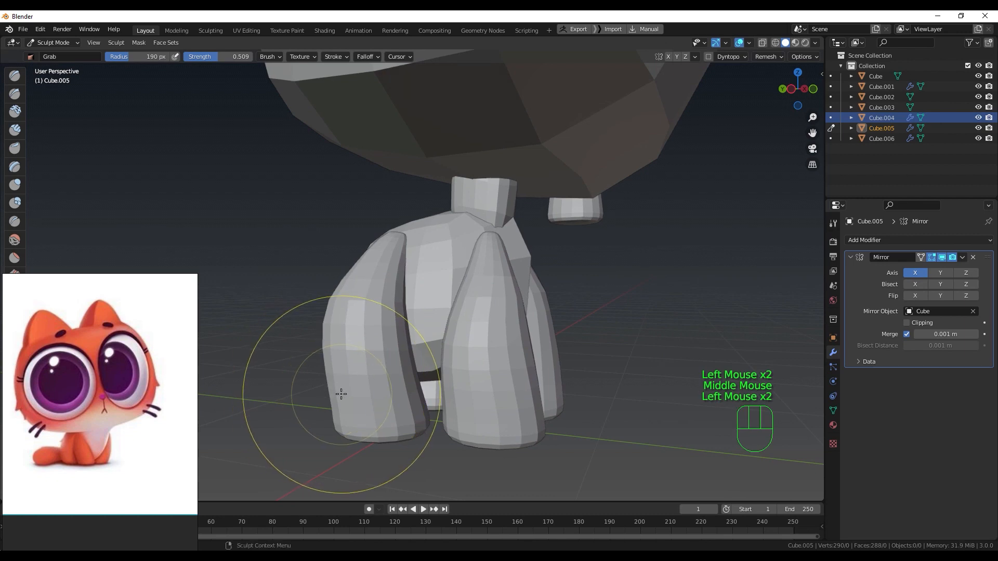
{"action": "middle_click_drag", "start_coordinate": [341, 394], "coordinate": [473, 386]}
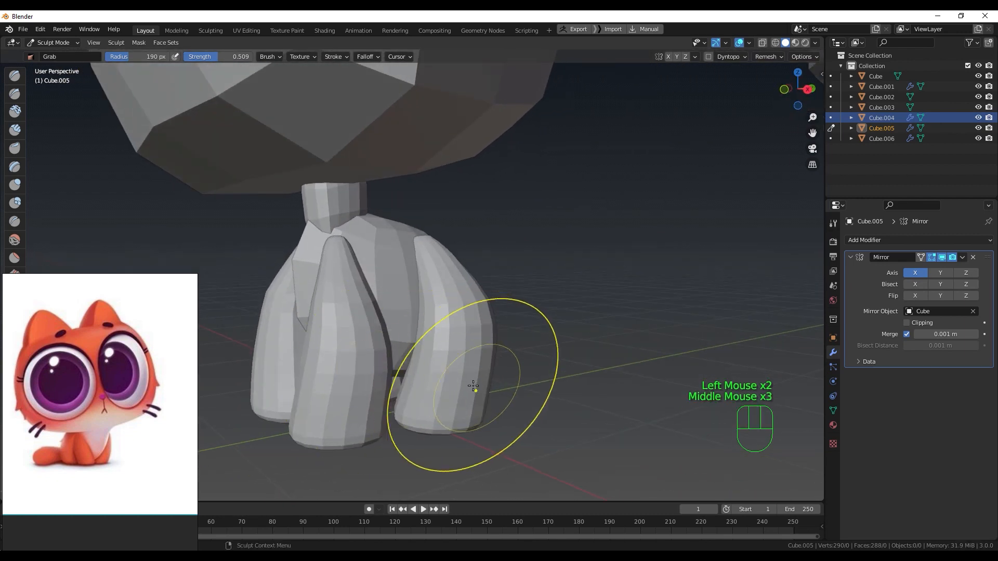
{"action": "mouse_move", "coordinate": [473, 385]}
{"action": "left_mouse_down"}
{"action": "mouse_move", "coordinate": [489, 387]}
{"action": "mouse_move", "coordinate": [485, 419]}
{"action": "left_mouse_up"}
Step: Switch sculpting to the body and reshape its chest and lower belly between the front legs with Grab strokes
{"action": "mouse_move", "coordinate": [482, 414]}
{"action": "middle_mouse_down"}
{"action": "mouse_move", "coordinate": [474, 380]}
{"action": "mouse_move", "coordinate": [526, 376]}
{"action": "mouse_move", "coordinate": [512, 323]}
{"action": "mouse_move", "coordinate": [508, 334]}
{"action": "mouse_move", "coordinate": [510, 286]}
{"action": "mouse_move", "coordinate": [512, 401]}
{"action": "mouse_move", "coordinate": [547, 297]}
{"action": "mouse_move", "coordinate": [494, 289]}
{"action": "mouse_move", "coordinate": [489, 254]}
{"action": "mouse_move", "coordinate": [455, 312]}
{"action": "mouse_move", "coordinate": [451, 271]}
{"action": "mouse_move", "coordinate": [447, 299]}
{"action": "mouse_move", "coordinate": [547, 306]}
{"action": "mouse_move", "coordinate": [401, 311]}
{"action": "mouse_move", "coordinate": [402, 291]}
{"action": "mouse_move", "coordinate": [402, 315]}
{"action": "mouse_move", "coordinate": [450, 321]}
{"action": "mouse_move", "coordinate": [356, 327]}
{"action": "mouse_move", "coordinate": [402, 326]}
{"action": "middle_mouse_up"}
{"action": "key", "text": "alt+q"}
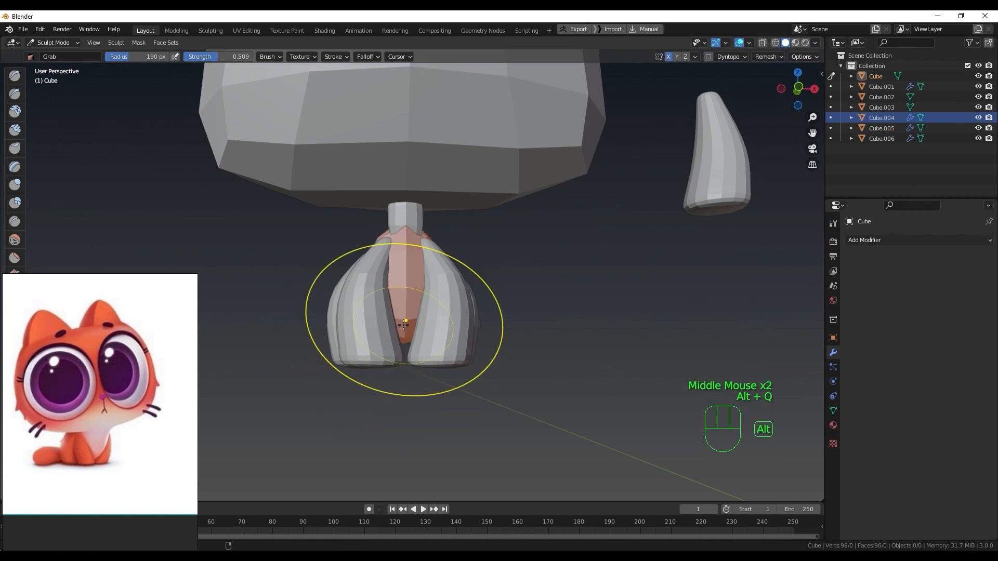
{"action": "mouse_move", "coordinate": [403, 325]}
{"action": "middle_mouse_down"}
{"action": "mouse_move", "coordinate": [400, 307]}
{"action": "mouse_move", "coordinate": [408, 360]}
{"action": "mouse_move", "coordinate": [404, 341]}
{"action": "middle_mouse_up"}
{"action": "left_click", "coordinate": [402, 311]}
{"action": "left_click_drag", "start_coordinate": [403, 341], "coordinate": [405, 341]}
{"action": "middle_click_drag", "start_coordinate": [406, 342], "coordinate": [409, 284]}
{"action": "left_click_drag", "start_coordinate": [403, 255], "coordinate": [410, 278]}
{"action": "mouse_move", "coordinate": [411, 278]}
{"action": "middle_mouse_down"}
{"action": "mouse_move", "coordinate": [345, 280]}
{"action": "mouse_move", "coordinate": [413, 240]}
{"action": "middle_mouse_up"}
Step: Switch sculpting back to the rear legs and nudge their upper ends slightly inward with Grab
{"action": "key", "text": "alt+q"}
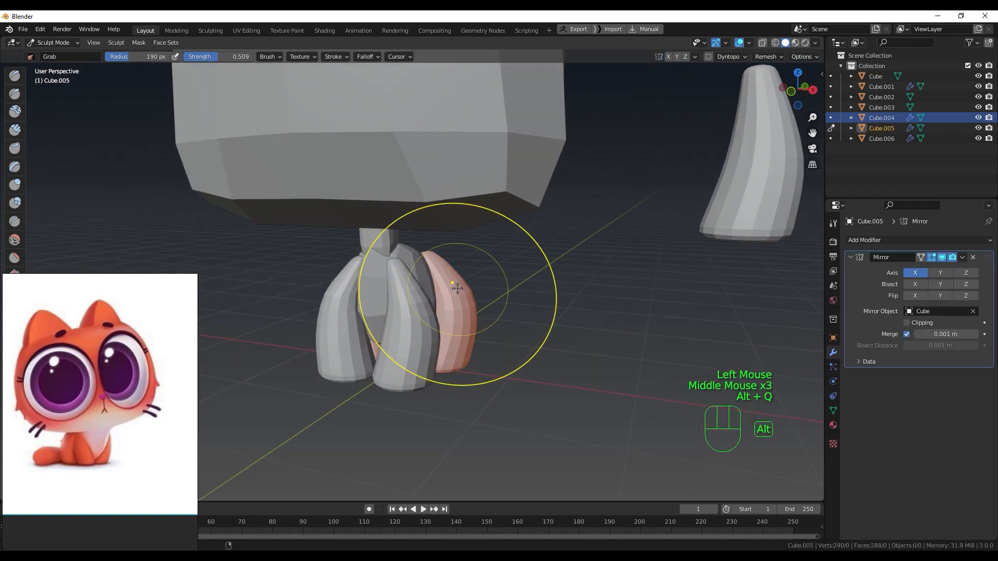
{"action": "left_click_drag", "start_coordinate": [433, 259], "coordinate": [430, 261]}
{"action": "middle_click_drag", "start_coordinate": [430, 264], "coordinate": [474, 267]}
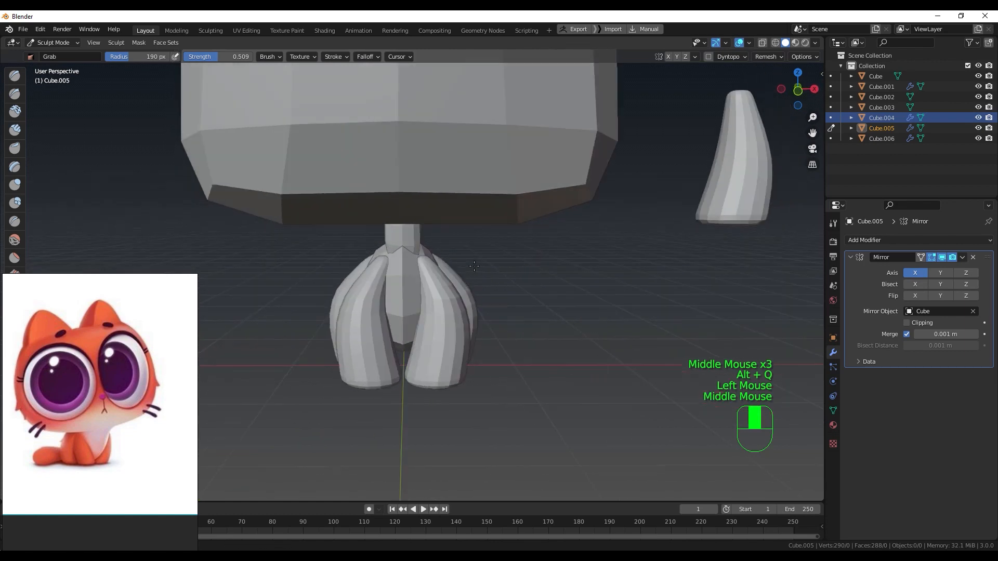